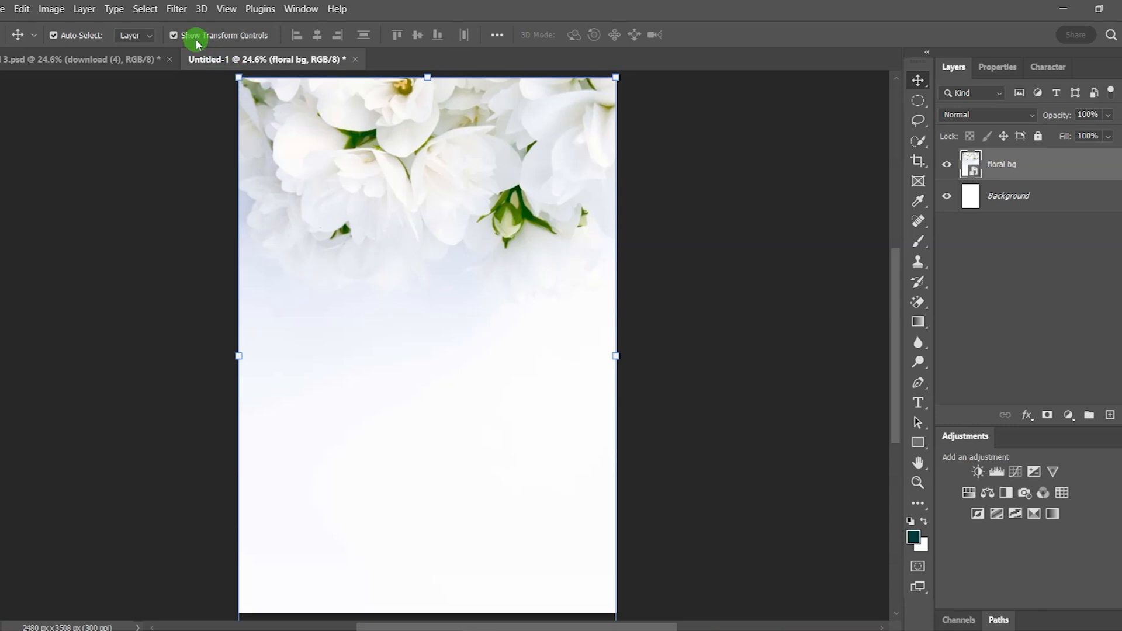
# Step: Apply the Camera Raw B&W Infrared preset to the floral background layer
pyautogui.click(177, 9)
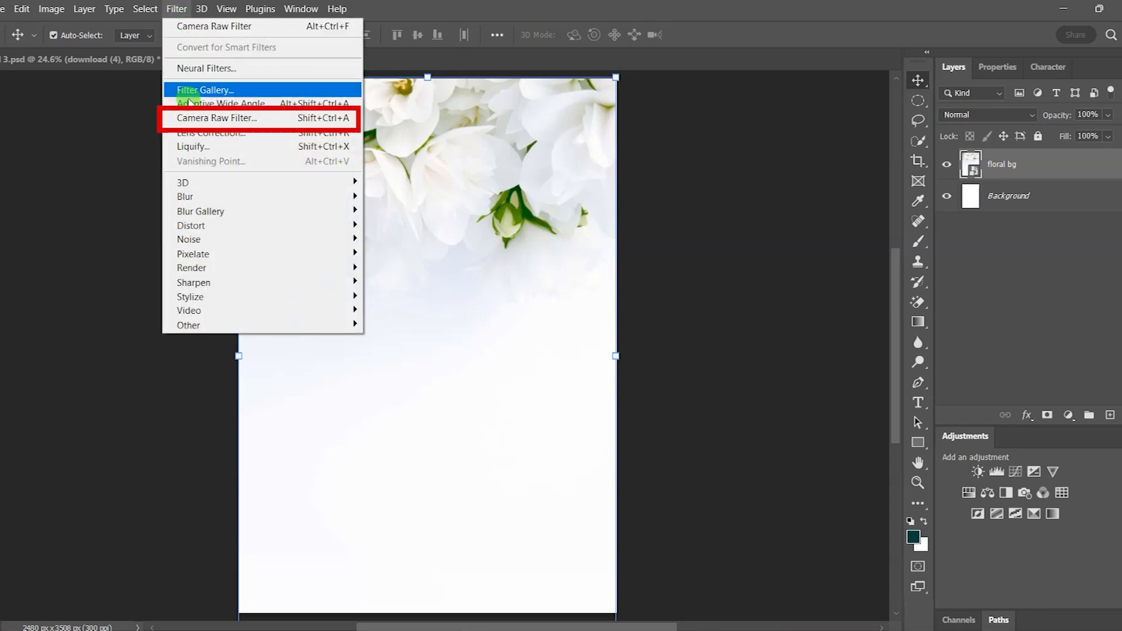
pyautogui.click(193, 120)
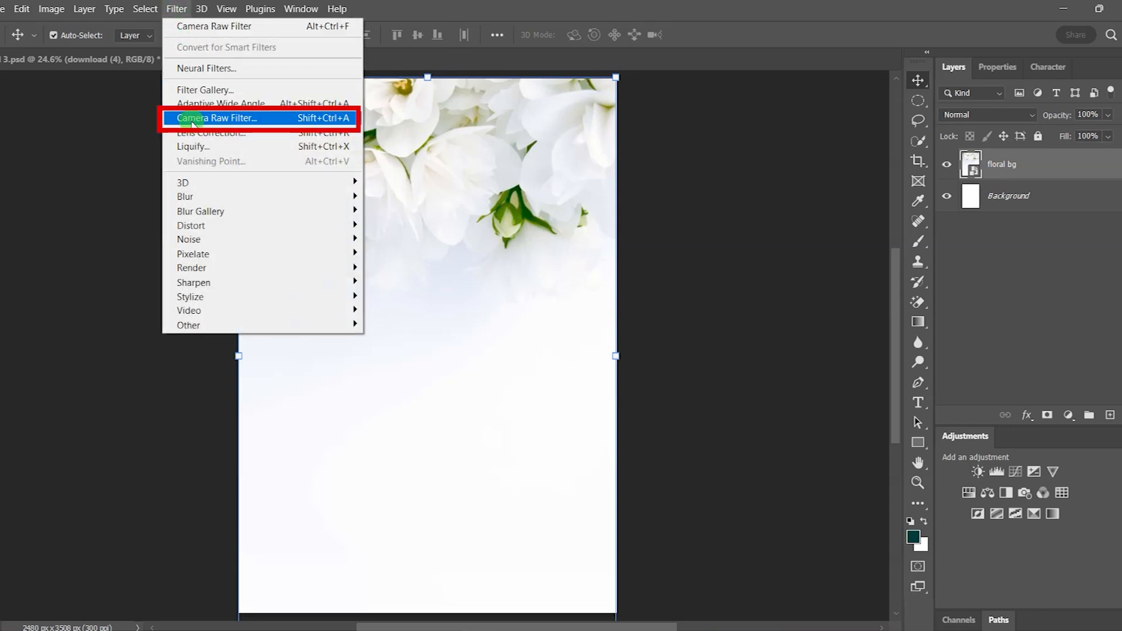
pyautogui.click(259, 114)
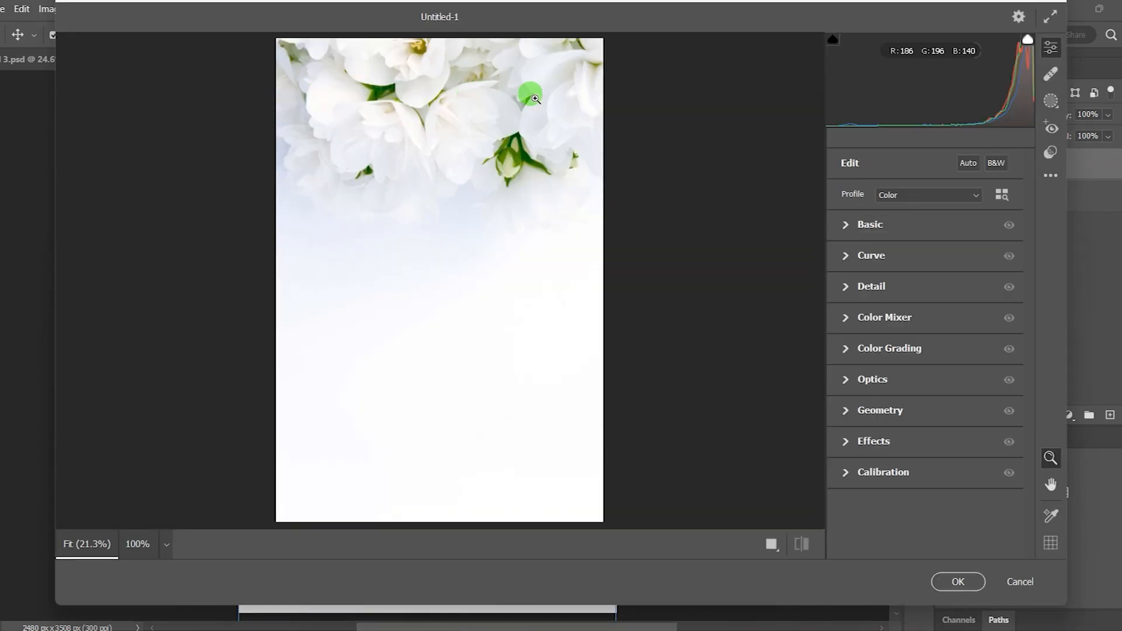
pyautogui.click(1050, 154)
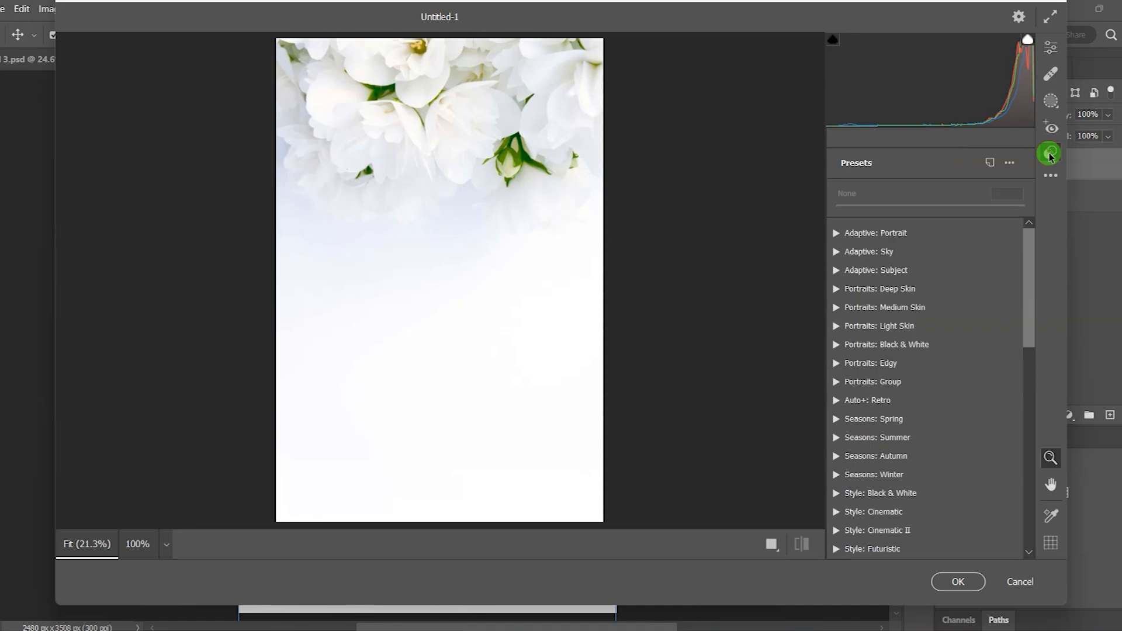
pyautogui.moveTo(1028, 259); pyautogui.dragTo(1030, 416)
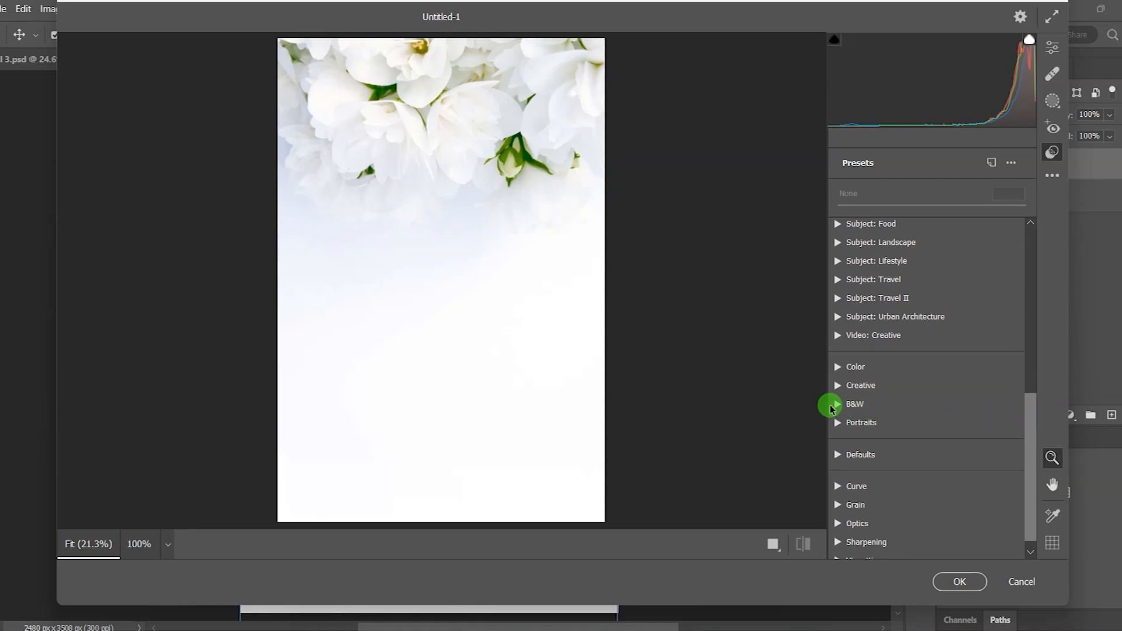
pyautogui.click(837, 405)
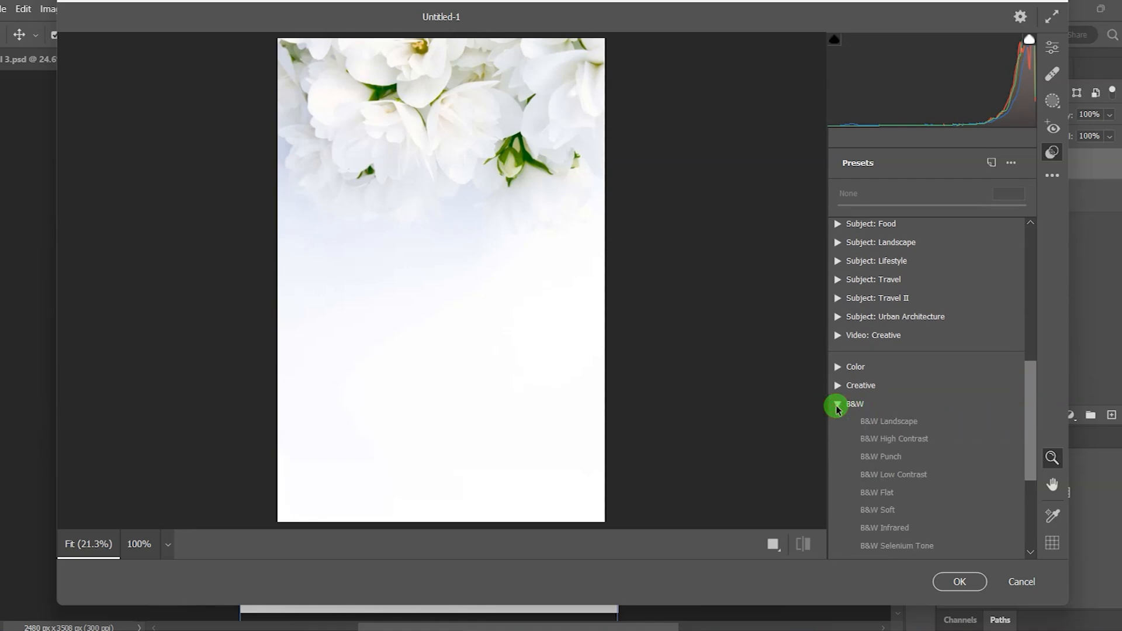
pyautogui.moveTo(1033, 406); pyautogui.dragTo(1031, 449)
pyautogui.click(875, 416)
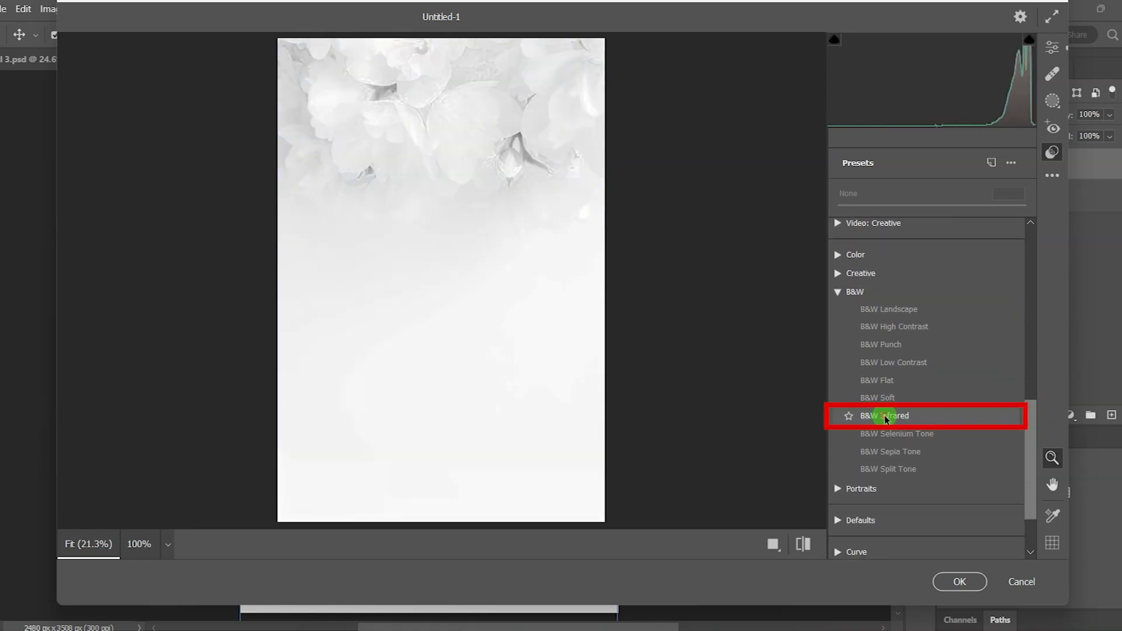
pyautogui.click(885, 418)
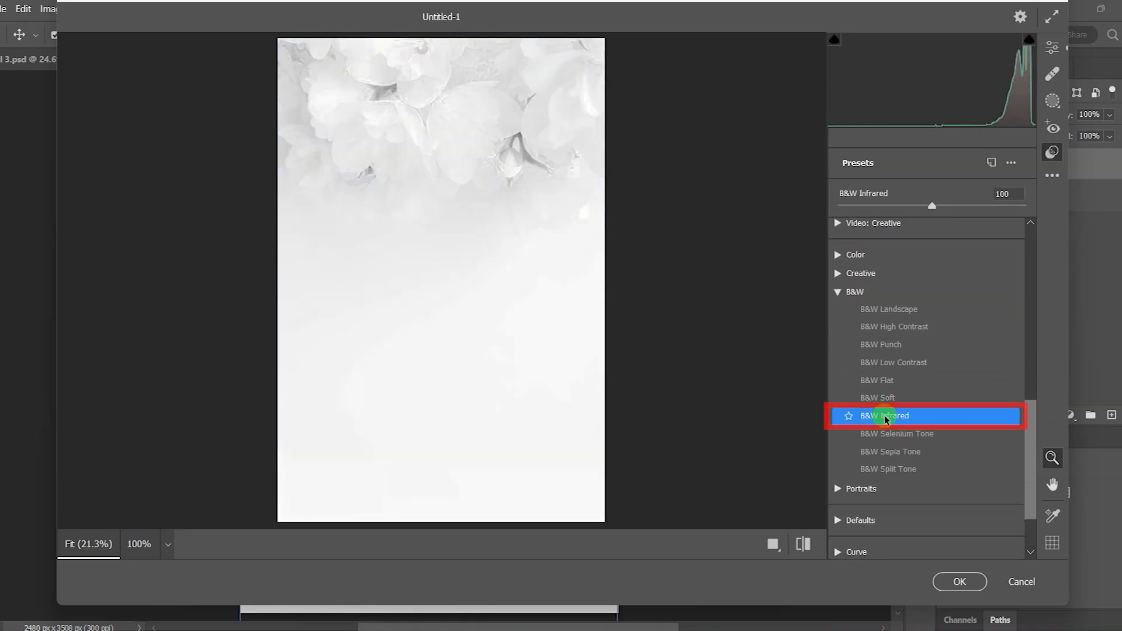
pyautogui.click(967, 582)
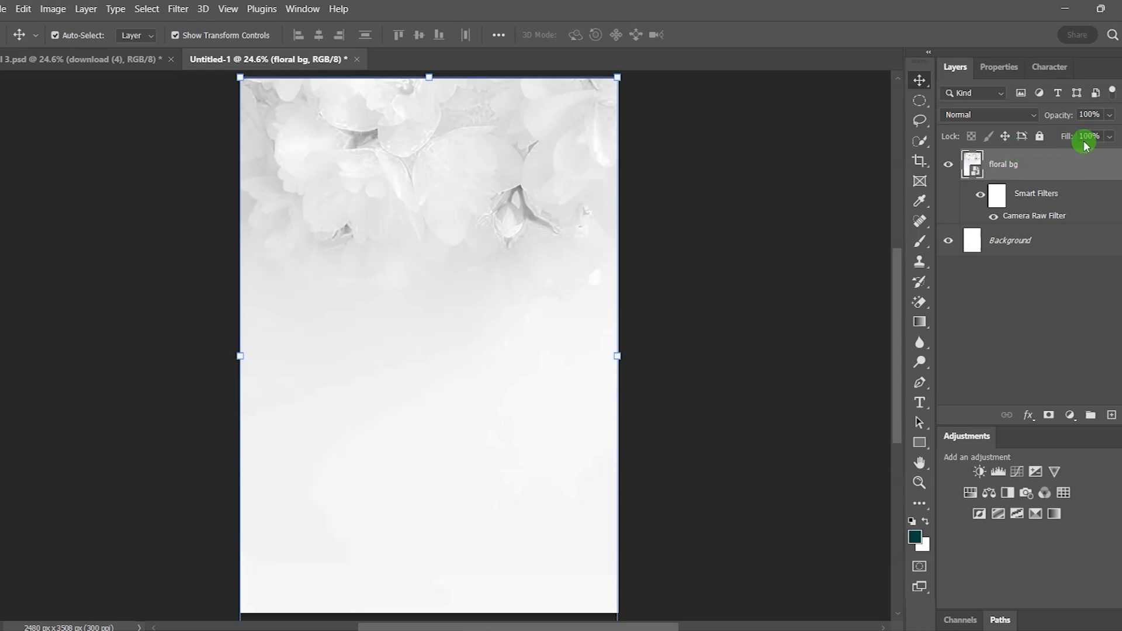
# Step: Set the floral bg layer opacity to 60%
pyautogui.click(1090, 114)
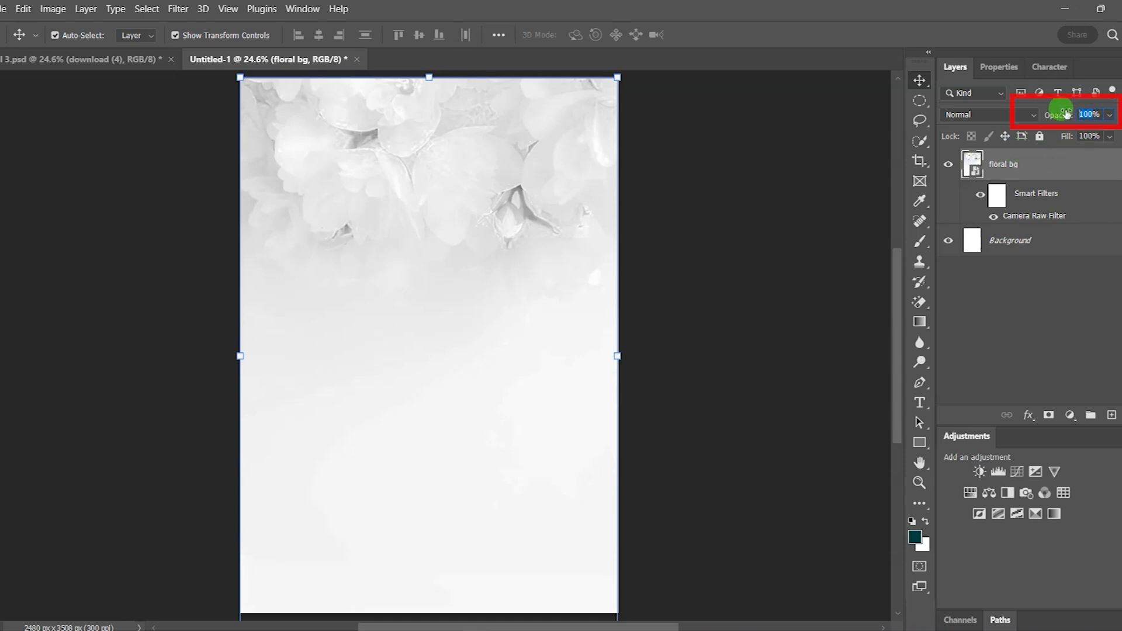
pyautogui.write('60')
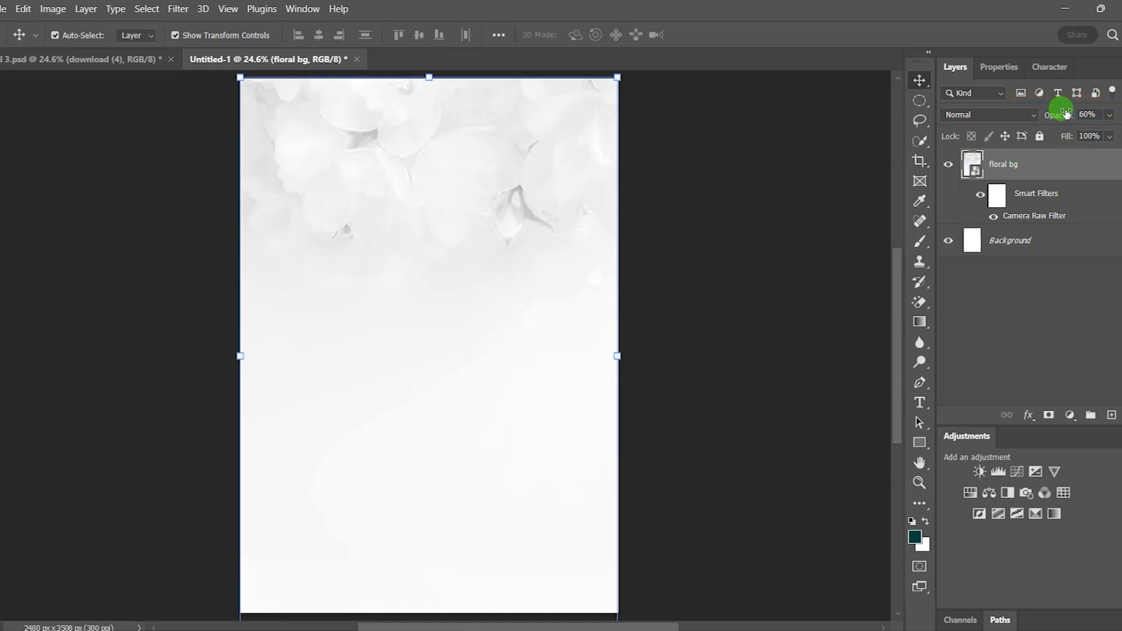
pyautogui.click(841, 211)
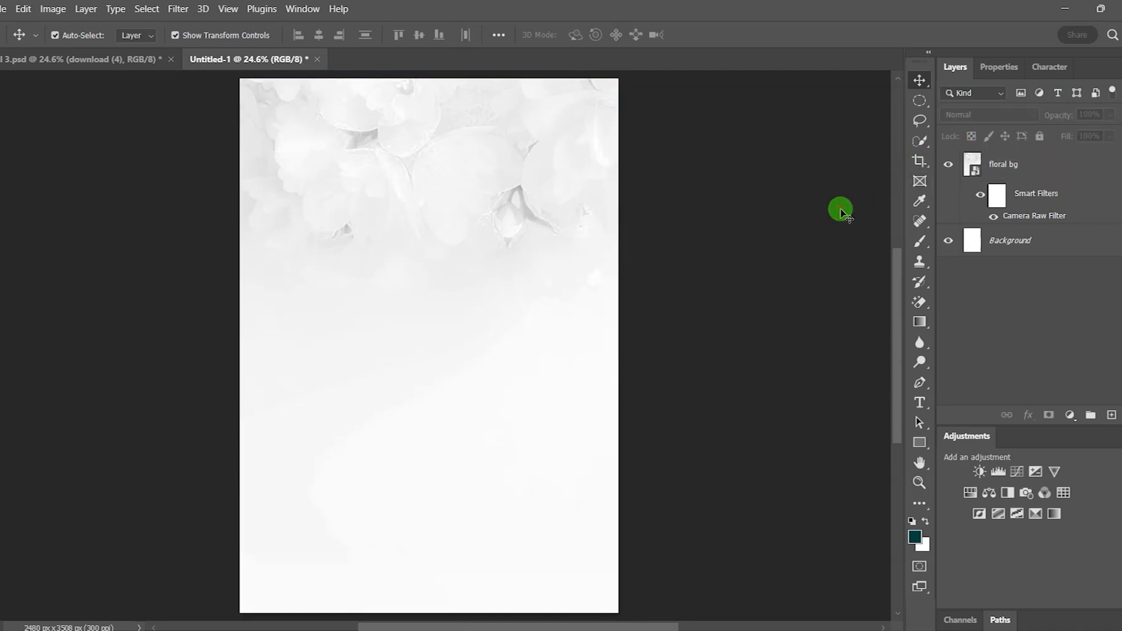
# Step: Draw a full-width rectangle band across the middle of the page with no outline
pyautogui.click(921, 443)
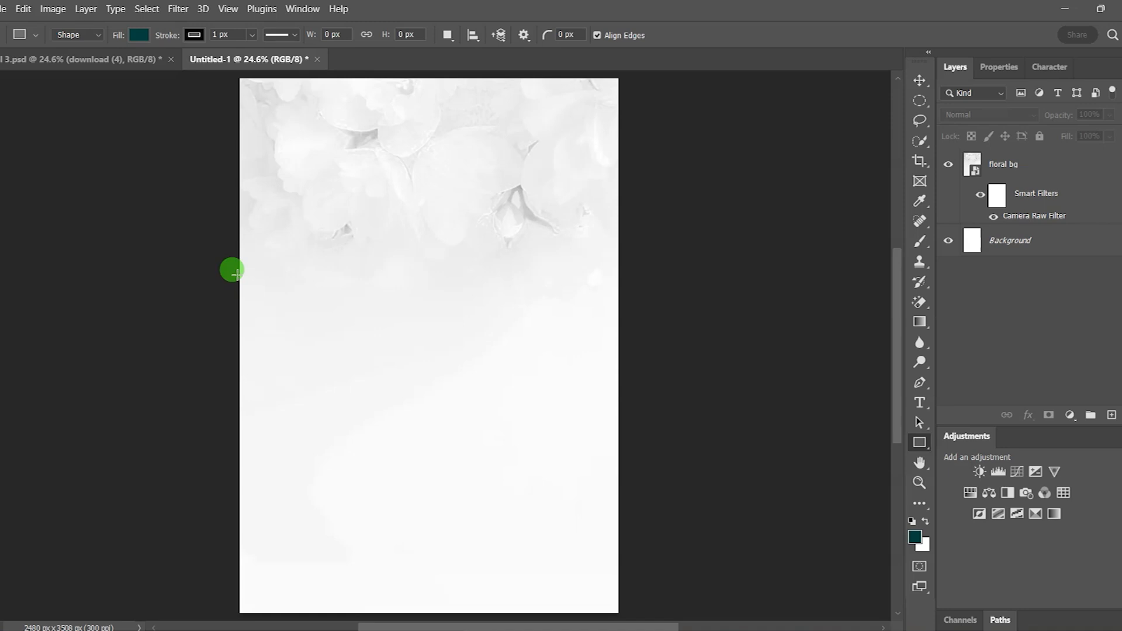
pyautogui.moveTo(236, 269); pyautogui.dragTo(618, 392)
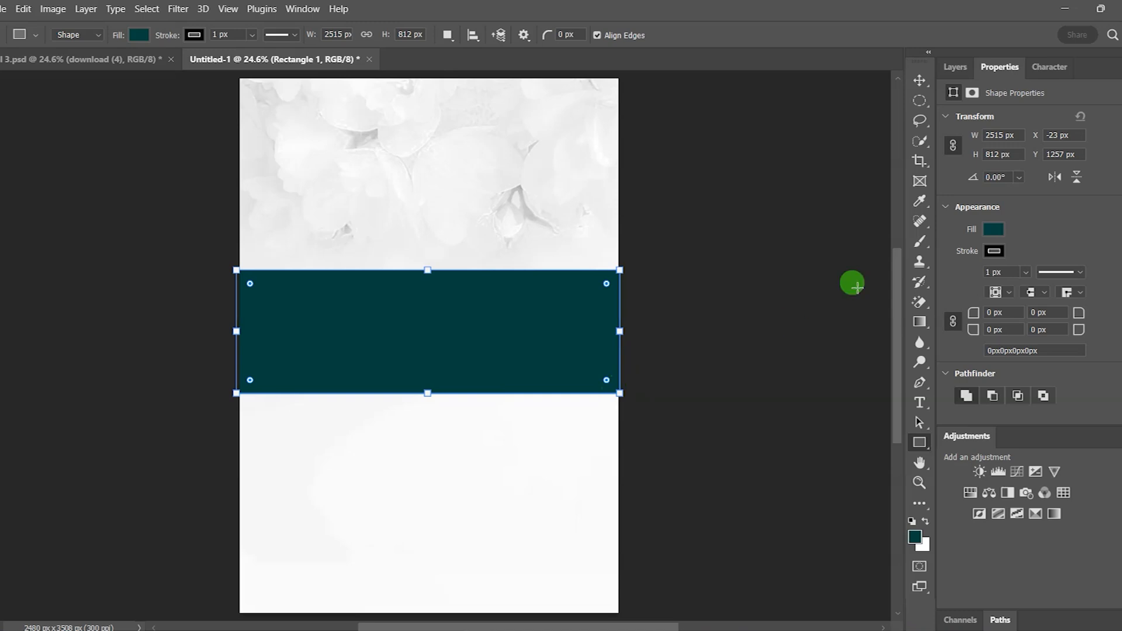
pyautogui.click(921, 81)
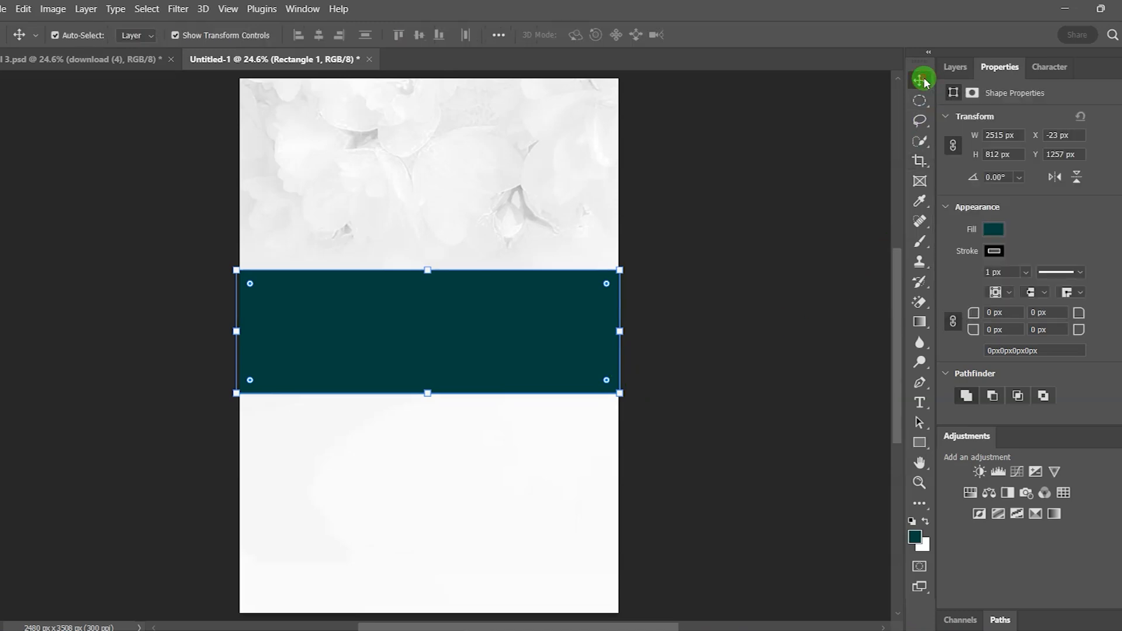
pyautogui.click(994, 250)
pyautogui.click(972, 279)
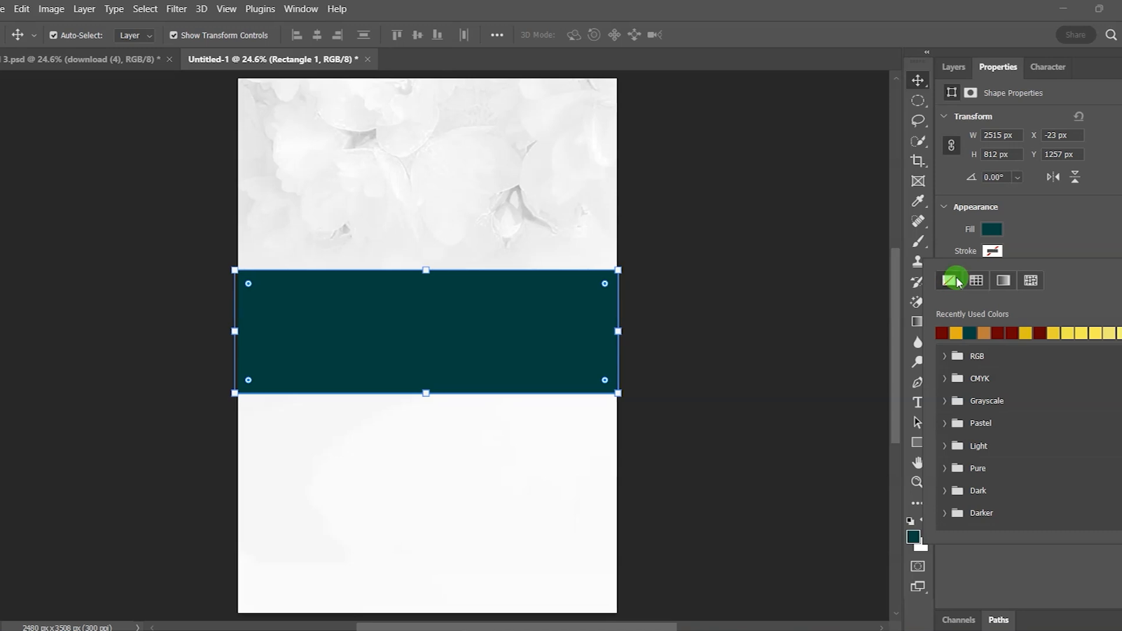
# Step: Fill the band with dark red 680000
pyautogui.click(994, 229)
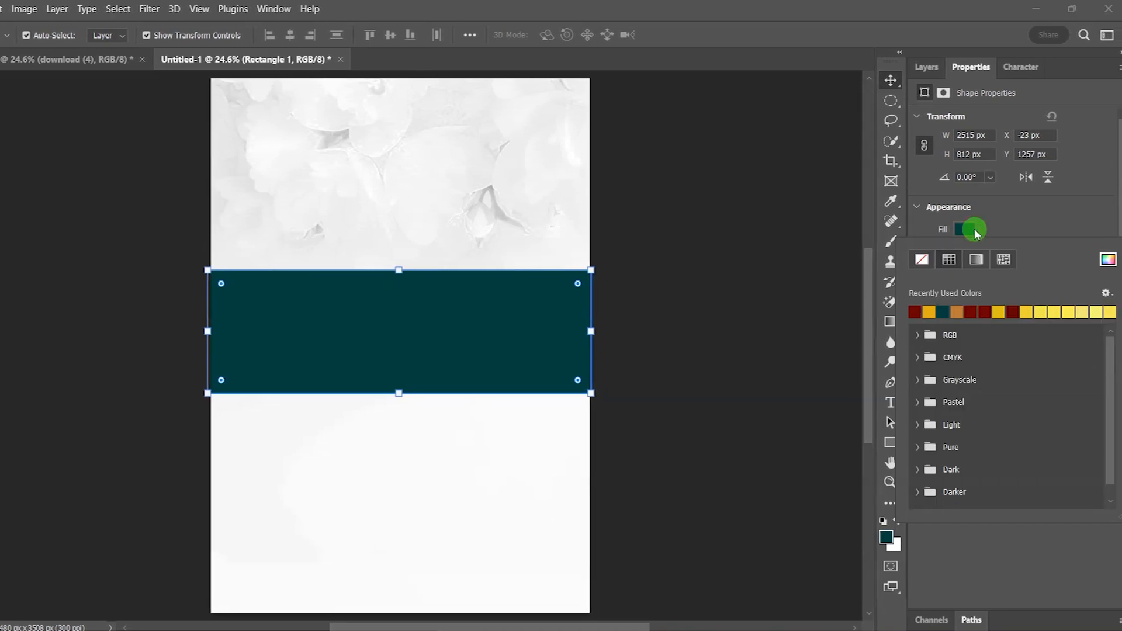
pyautogui.click(1107, 259)
pyautogui.click(994, 474)
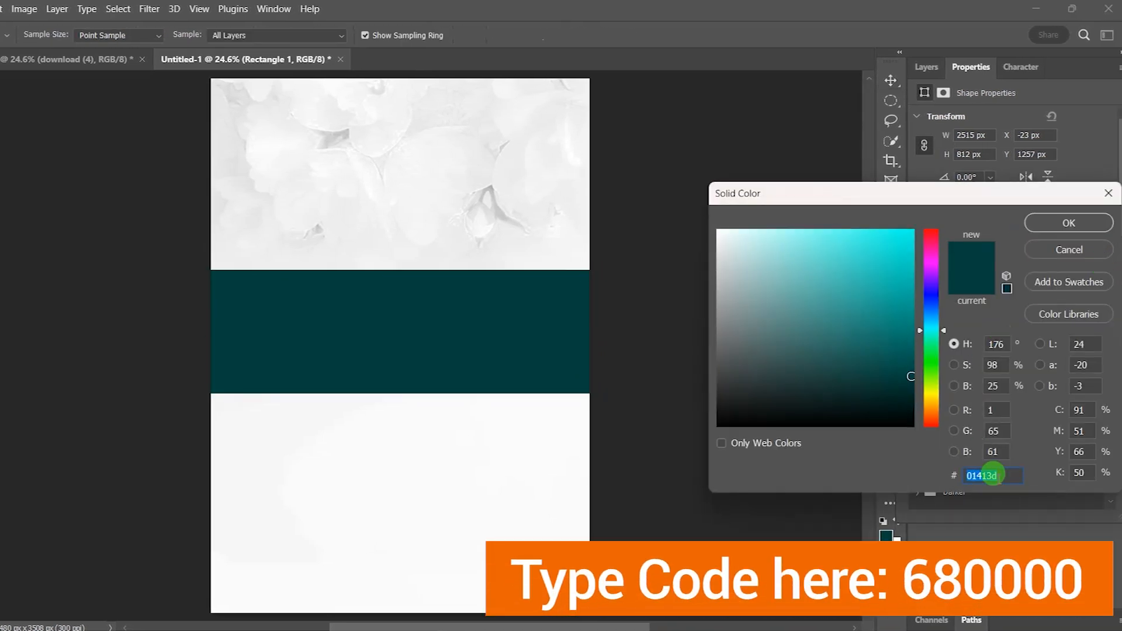
pyautogui.write('68')
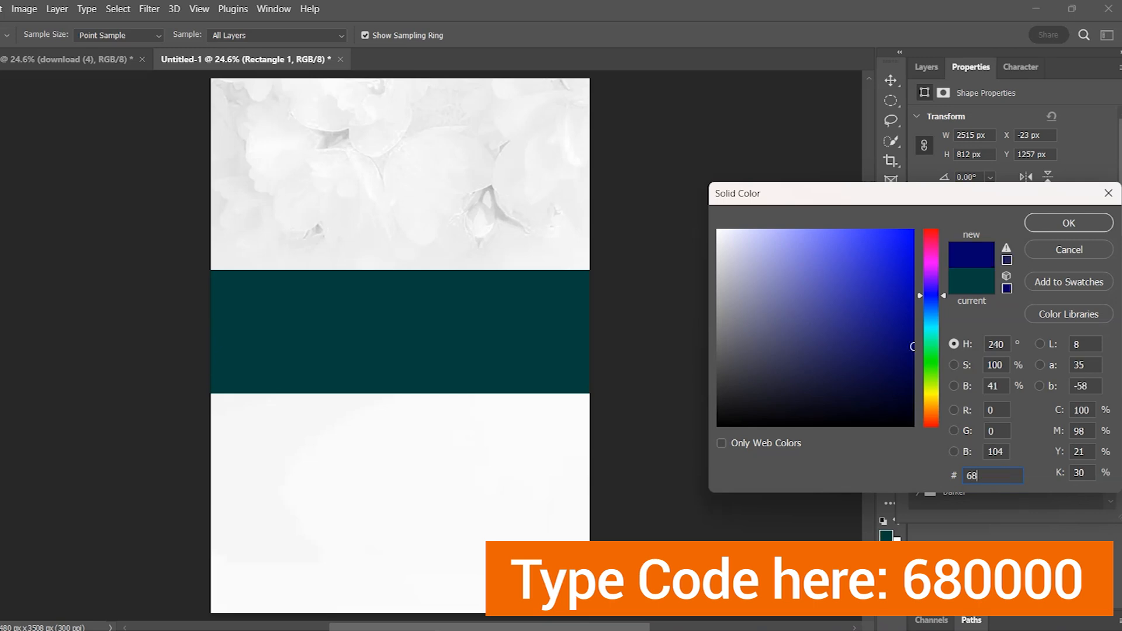
pyautogui.write('0000')
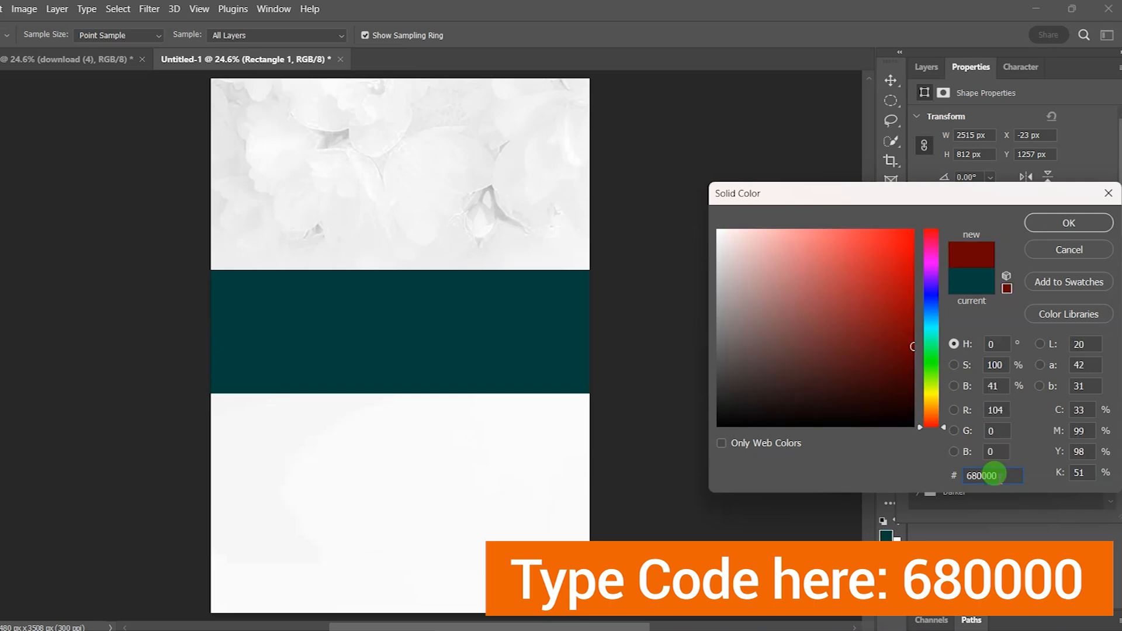
pyautogui.click(1070, 223)
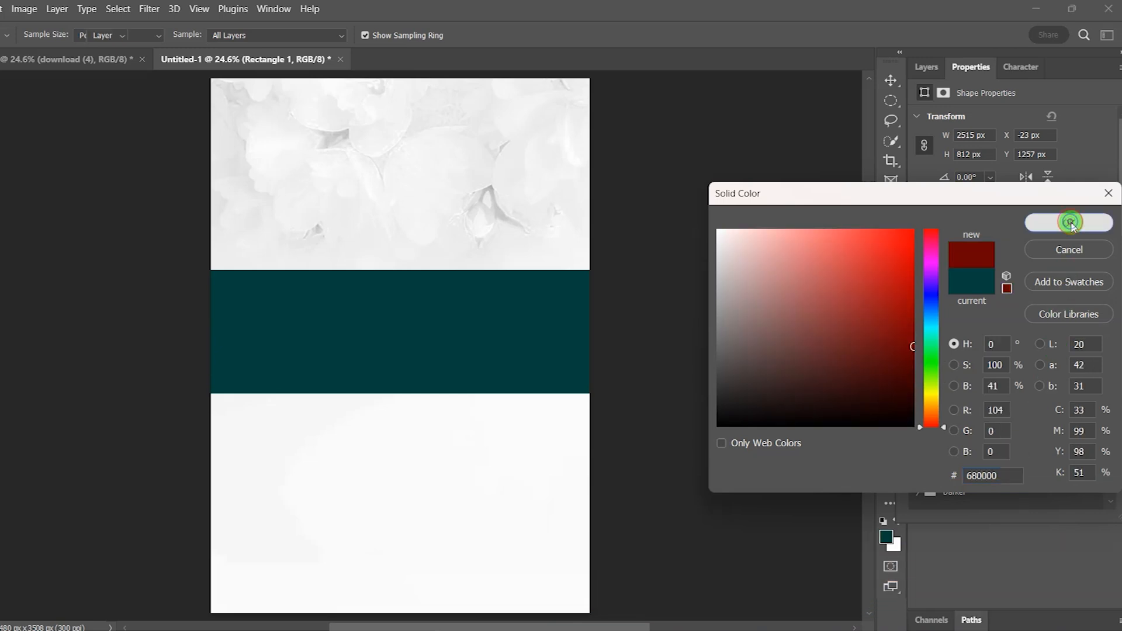
pyautogui.click(891, 81)
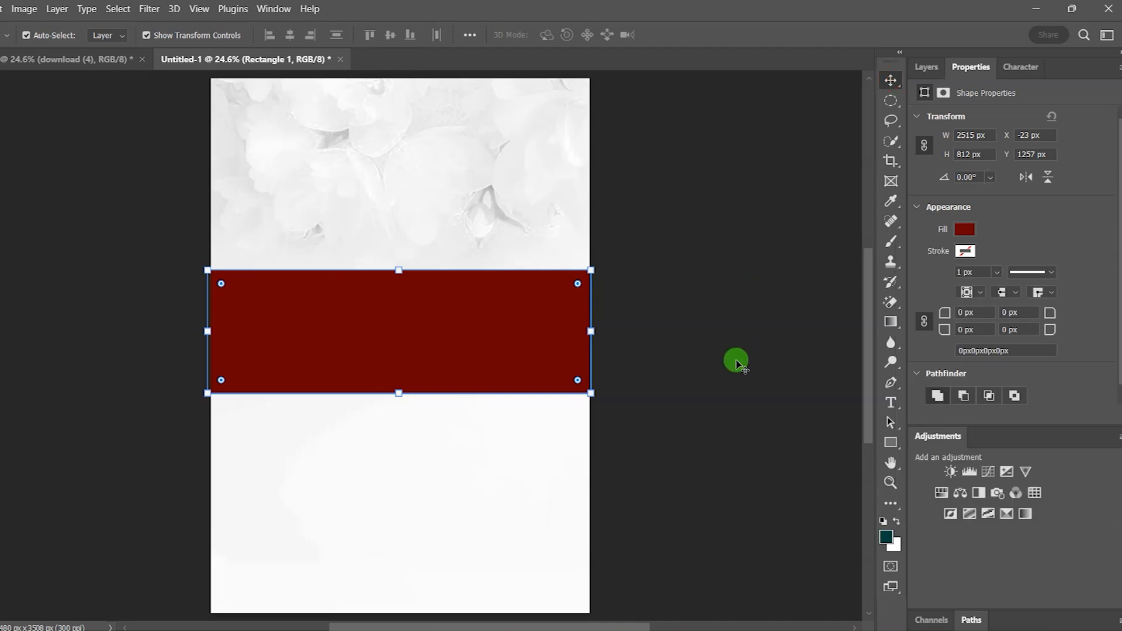
pyautogui.click(738, 363)
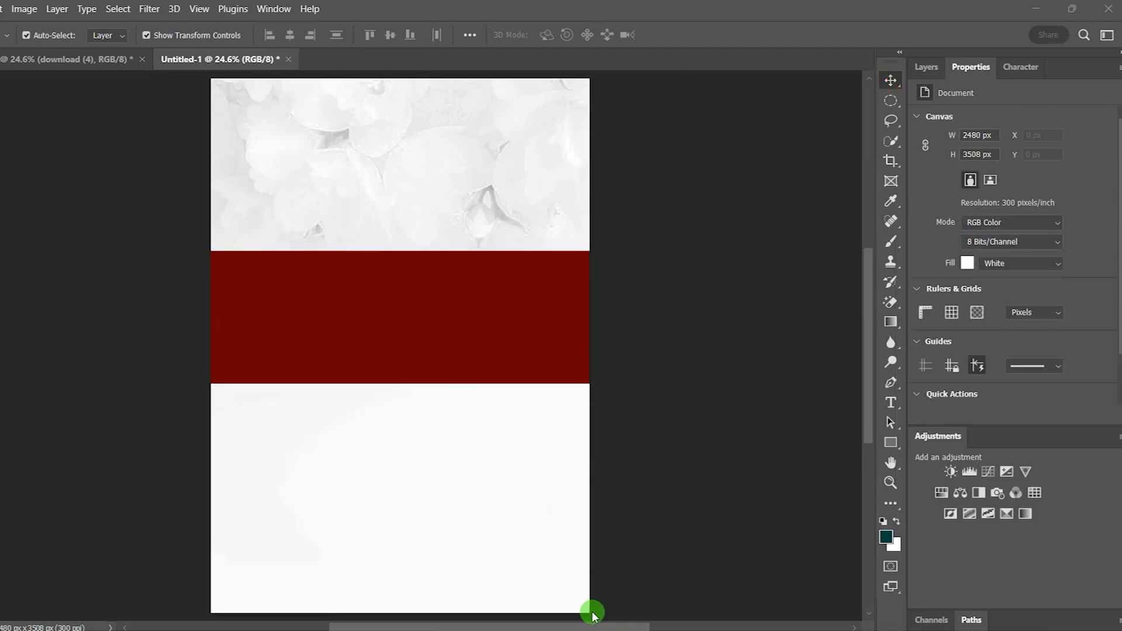
pyautogui.click(587, 629)
# Step: Place the BW texture image over the red band
pyautogui.click(359, 487)
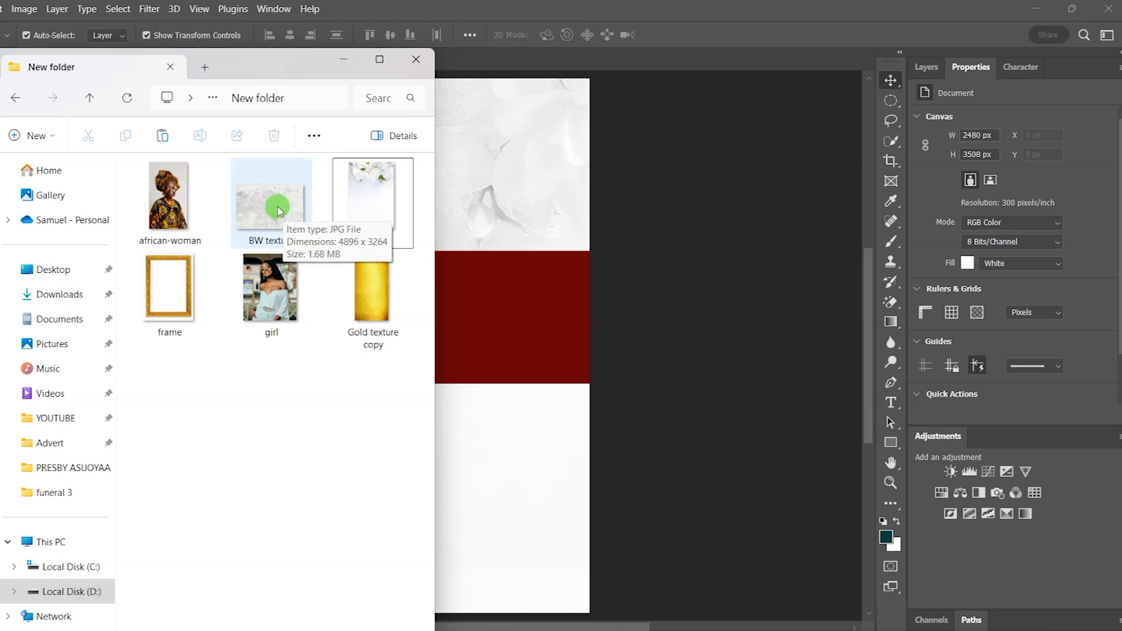
pyautogui.moveTo(278, 210); pyautogui.dragTo(499, 318)
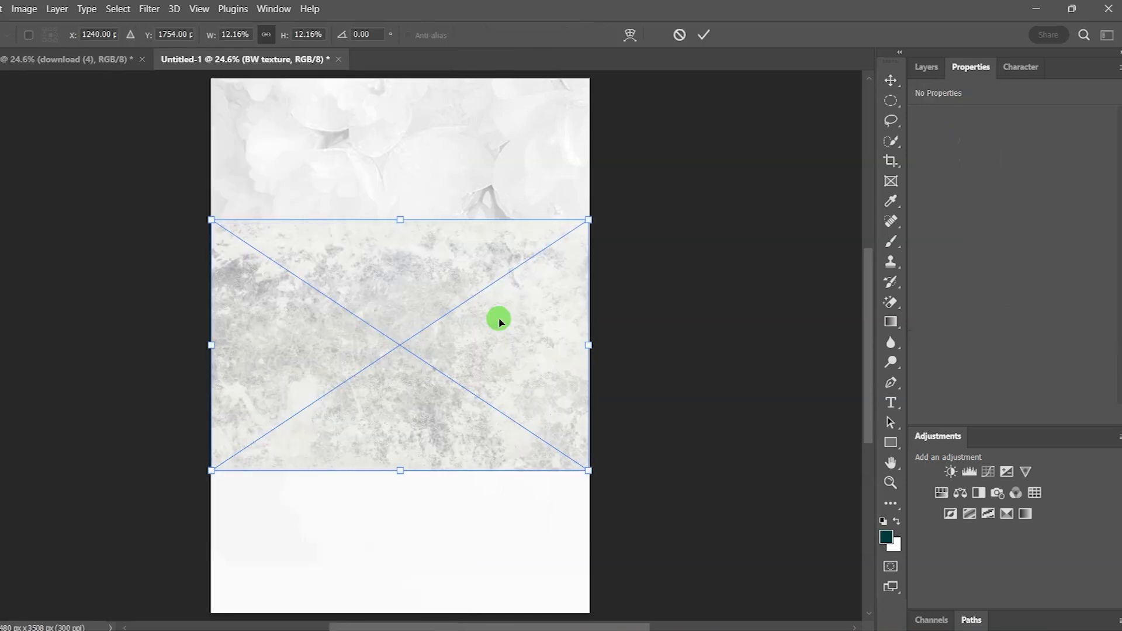
pyautogui.click(704, 38)
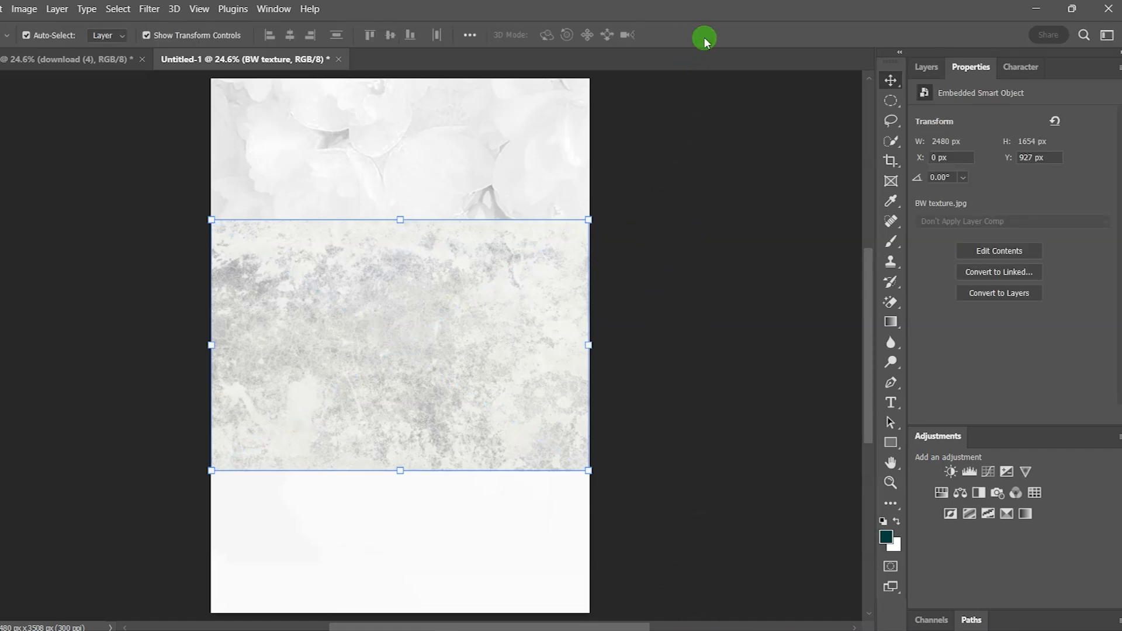
# Step: Clip the BW texture to the red band and set its blend mode to Divide
pyautogui.click(929, 69)
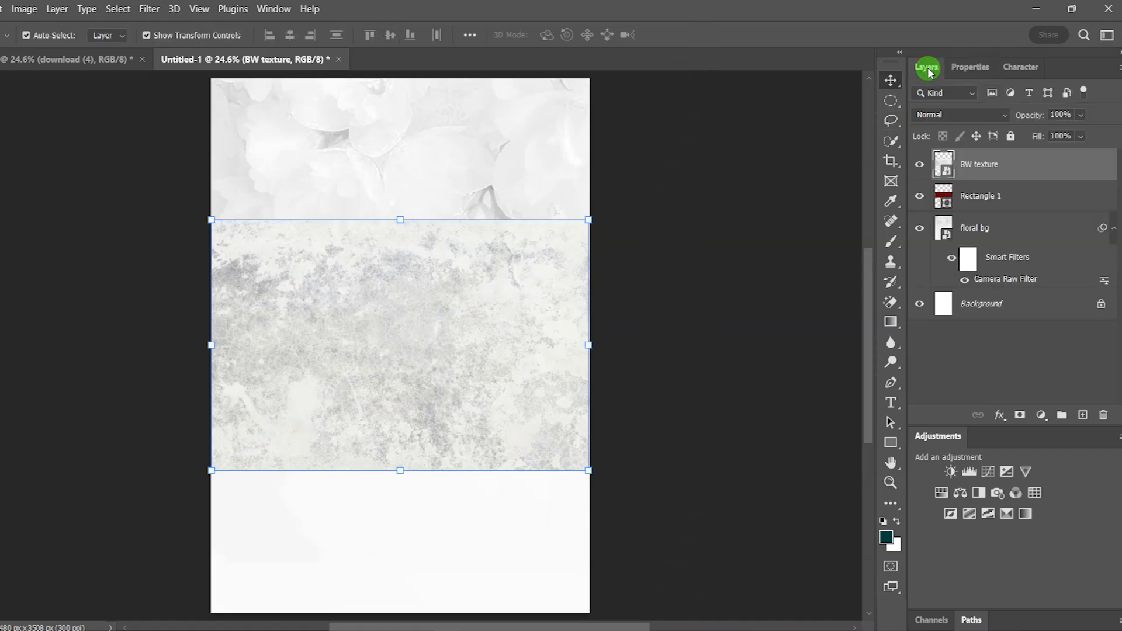
pyautogui.rightClick(1044, 167)
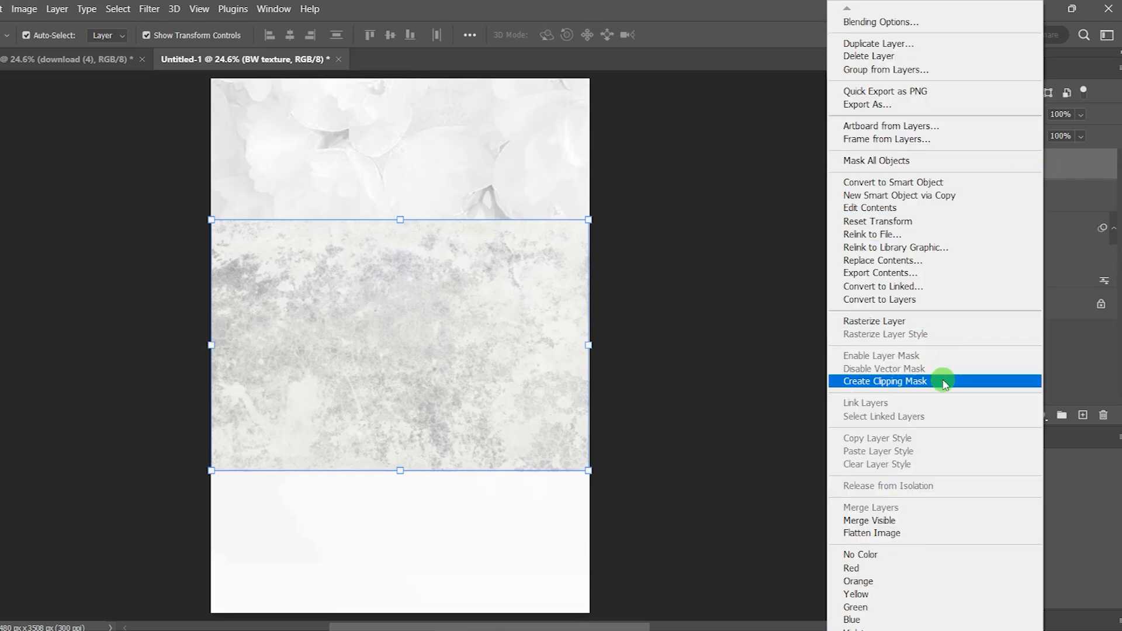
pyautogui.click(980, 381)
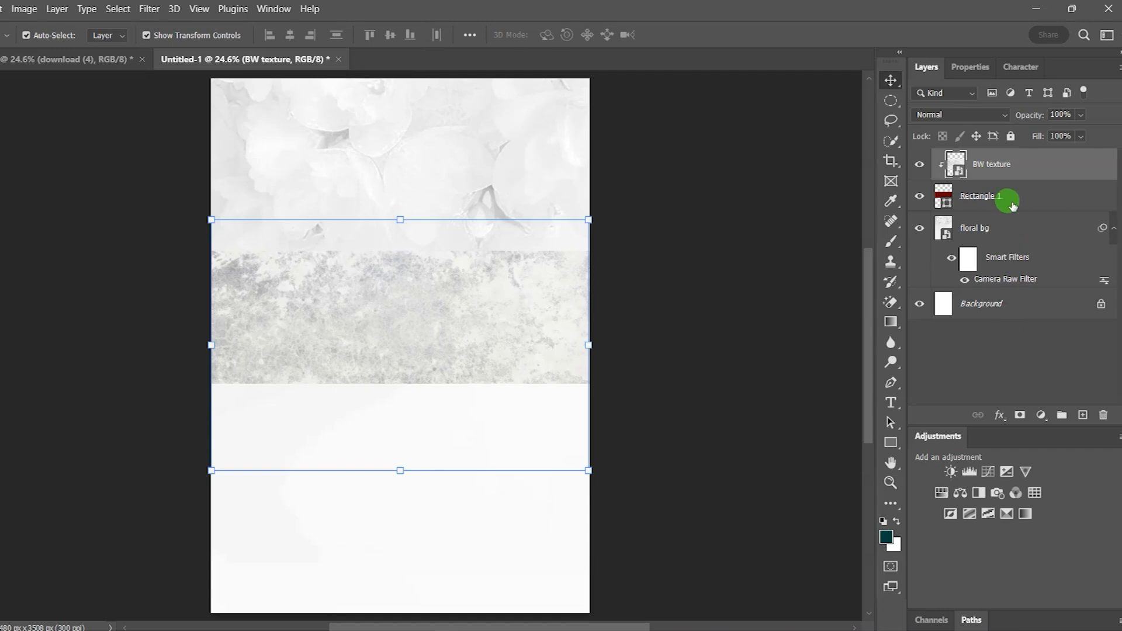
pyautogui.click(1003, 116)
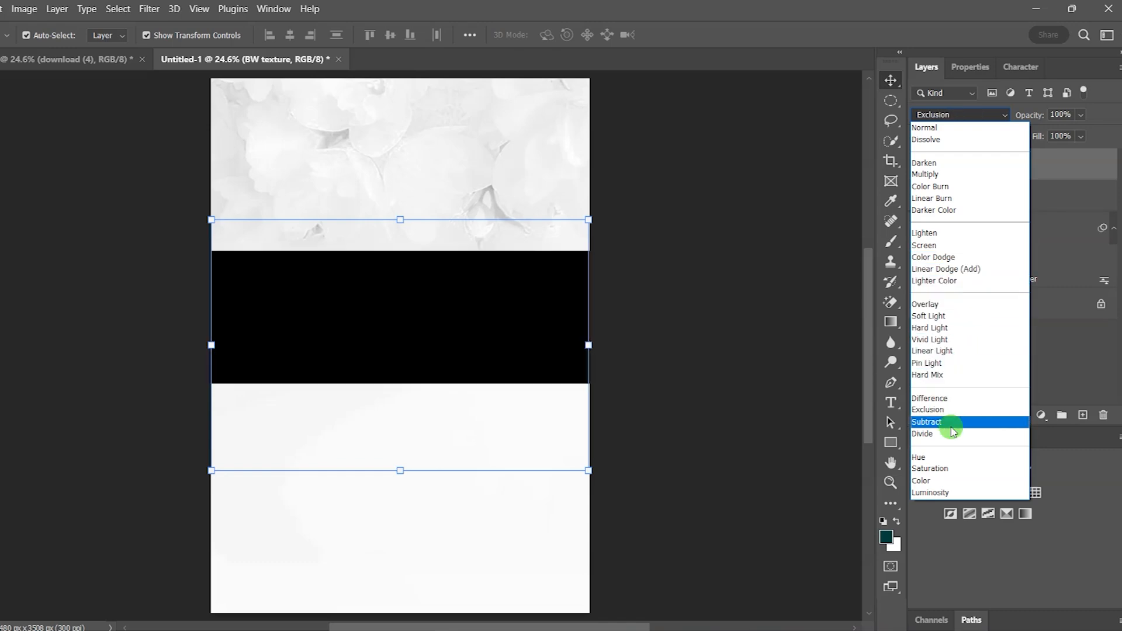
pyautogui.click(986, 440)
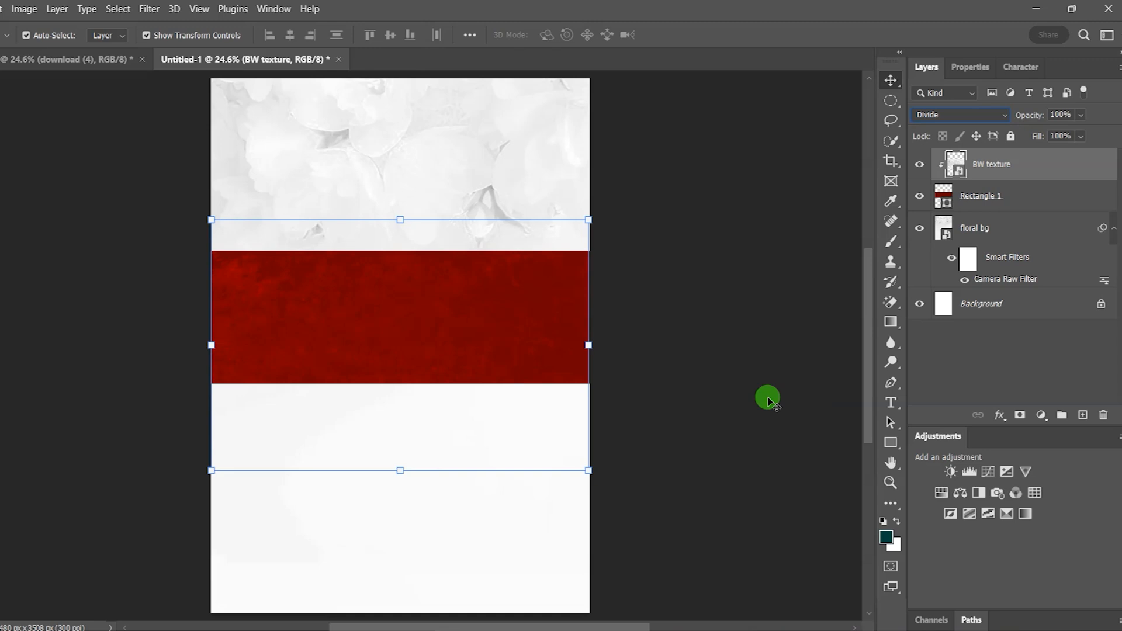
pyautogui.click(768, 400)
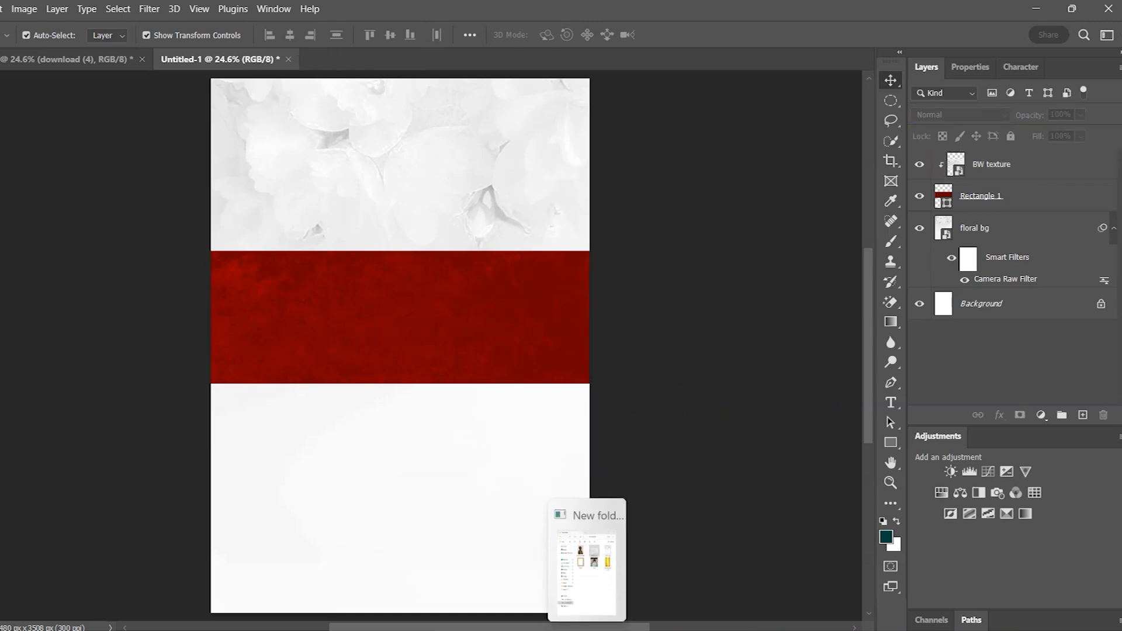
# Step: Place the african-woman portrait into the poster
pyautogui.click(582, 558)
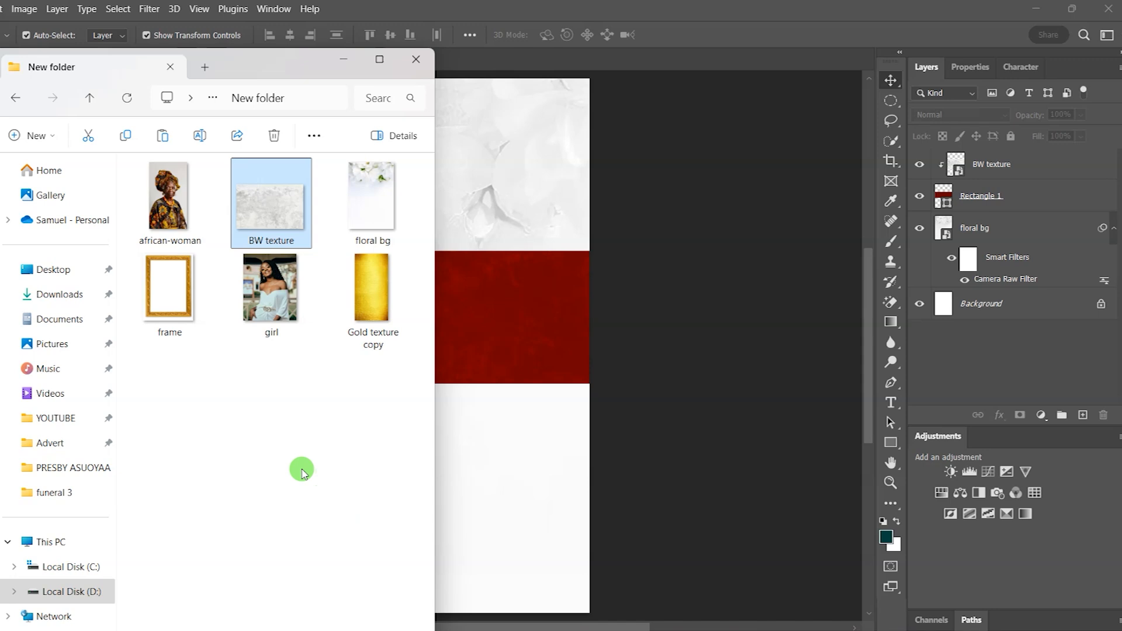
pyautogui.click(300, 468)
pyautogui.moveTo(165, 204); pyautogui.dragTo(490, 202)
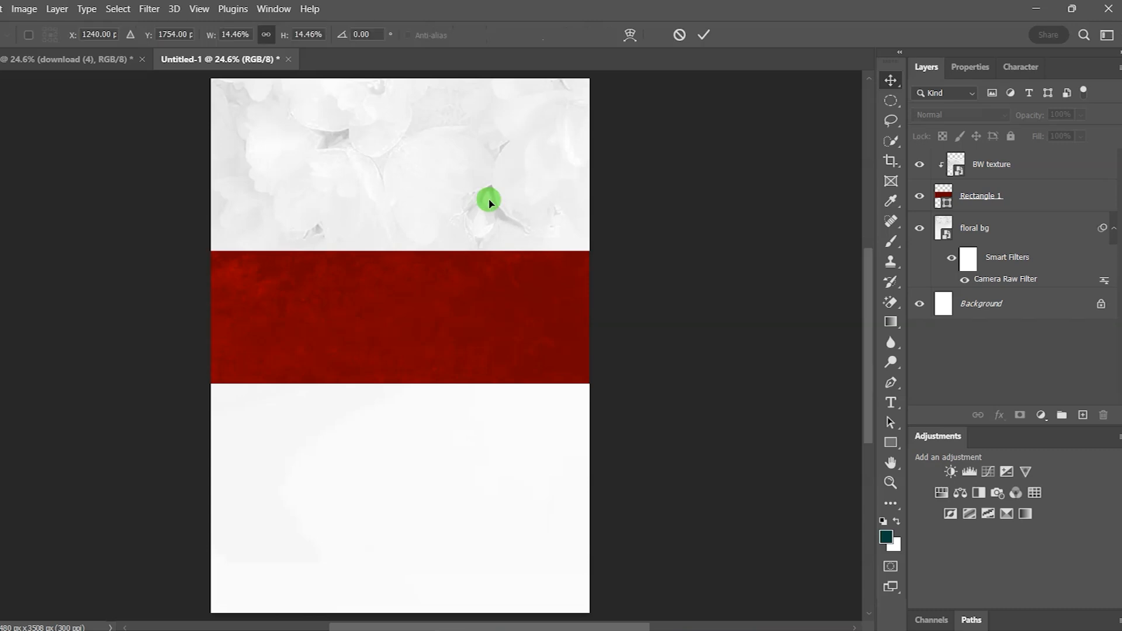
pyautogui.click(705, 35)
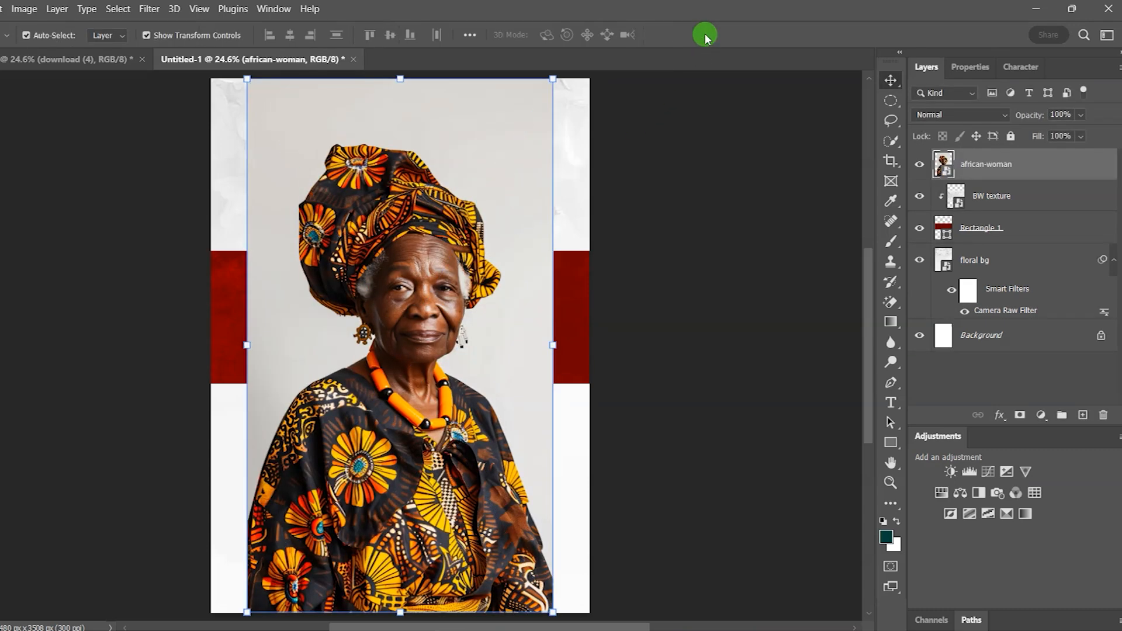
# Step: Rasterize the portrait and erase its grey backdrop with the Magic Eraser
pyautogui.click(887, 305)
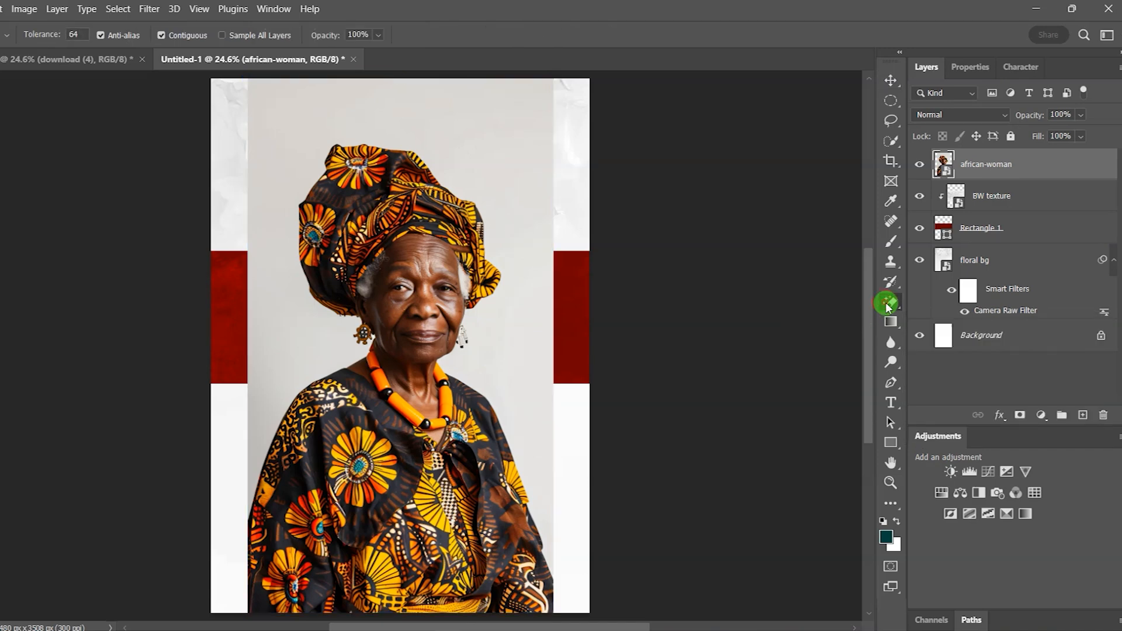
pyautogui.click(474, 346)
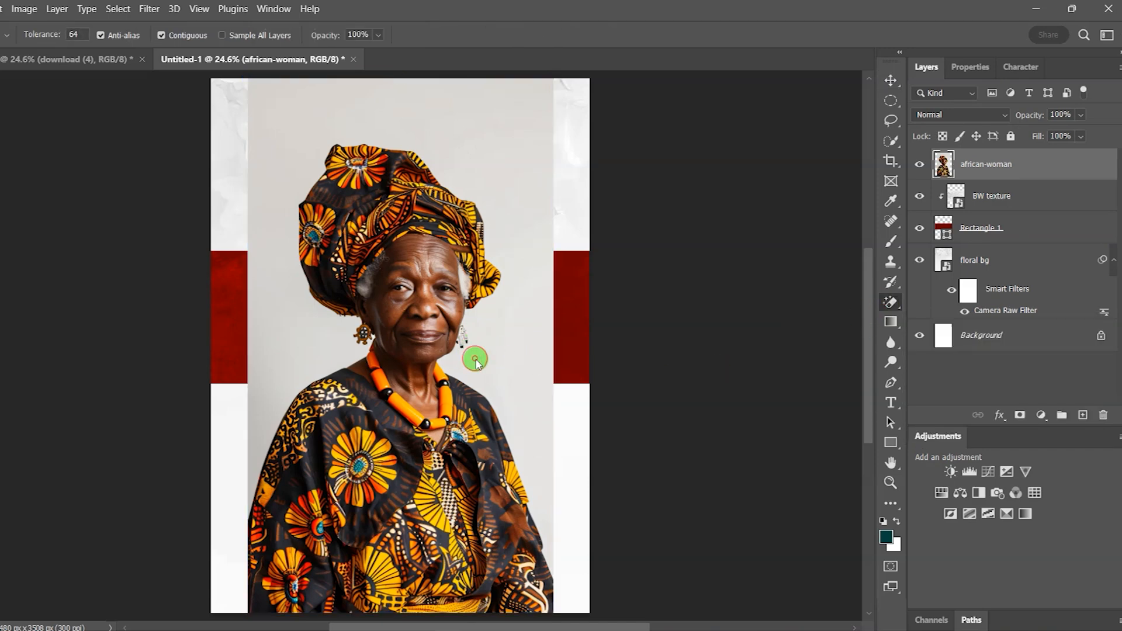
pyautogui.click(475, 348)
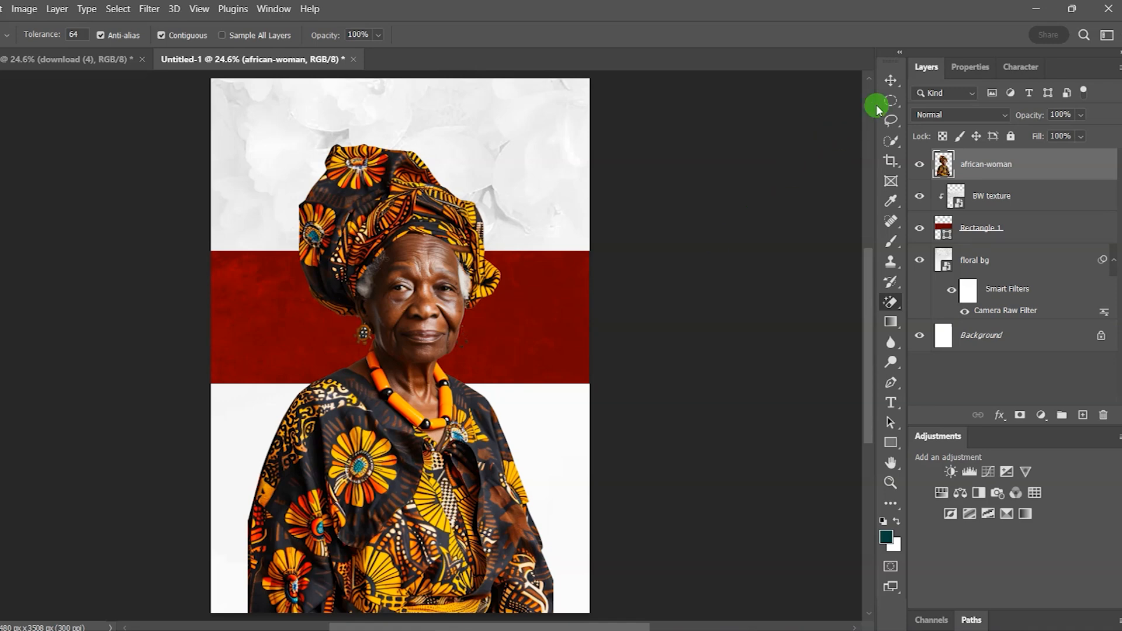
pyautogui.click(889, 79)
# Step: Scale the woman to about 79%, flip her horizontally, and shift her toward the right edge
pyautogui.moveTo(431, 306); pyautogui.dragTo(495, 245)
pyautogui.moveTo(462, 550); pyautogui.dragTo(456, 452)
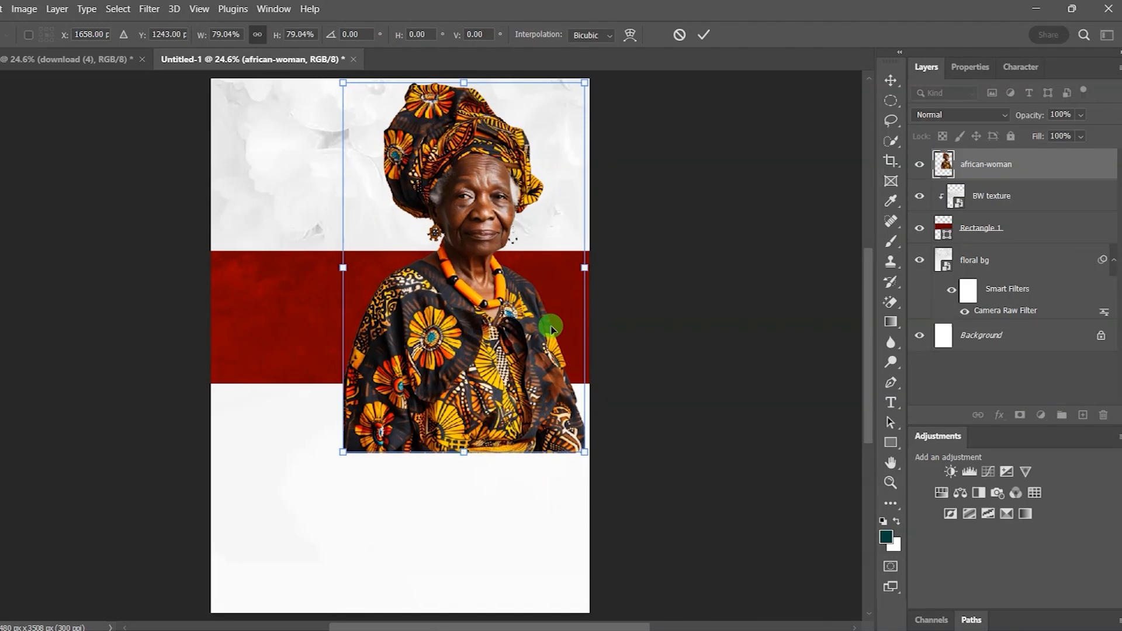
pyautogui.rightClick(504, 274)
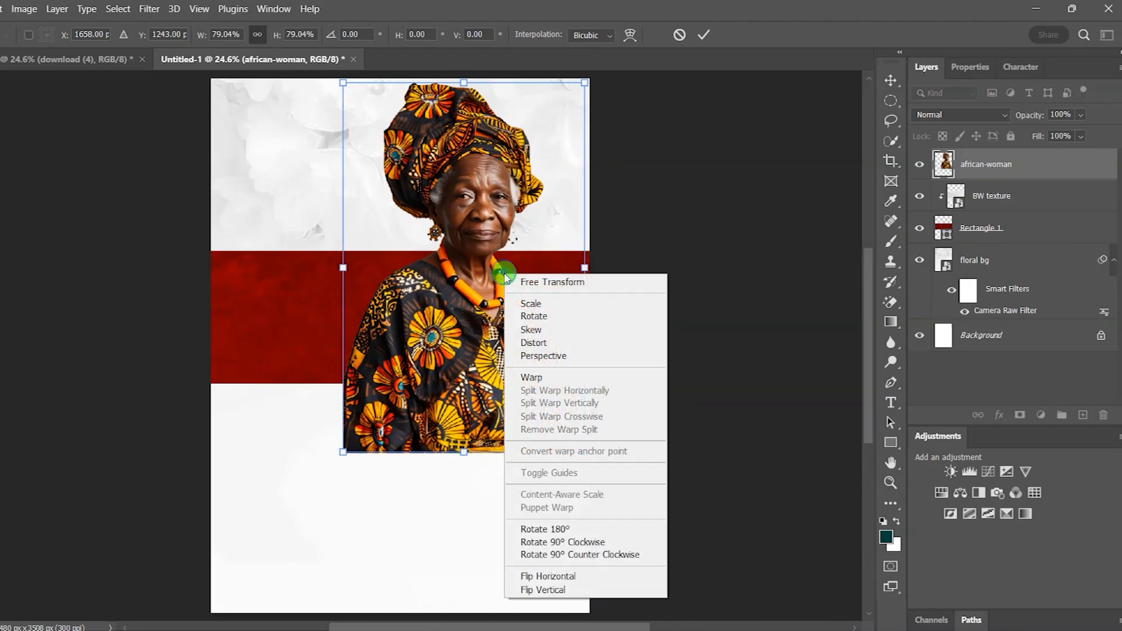
pyautogui.click(549, 577)
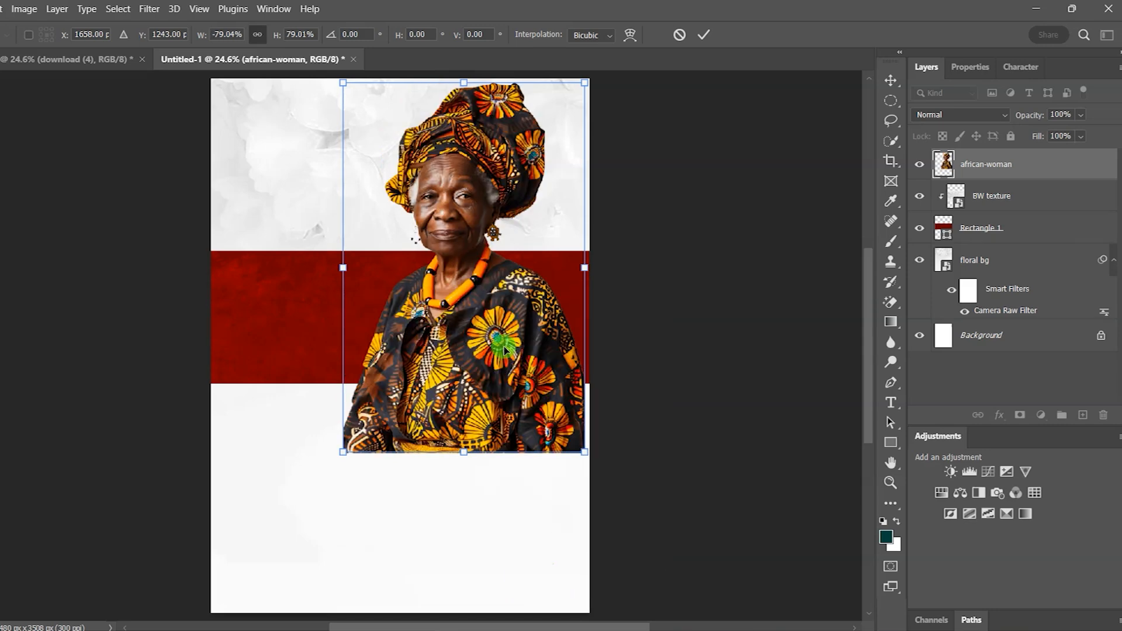
pyautogui.moveTo(511, 349); pyautogui.dragTo(517, 353)
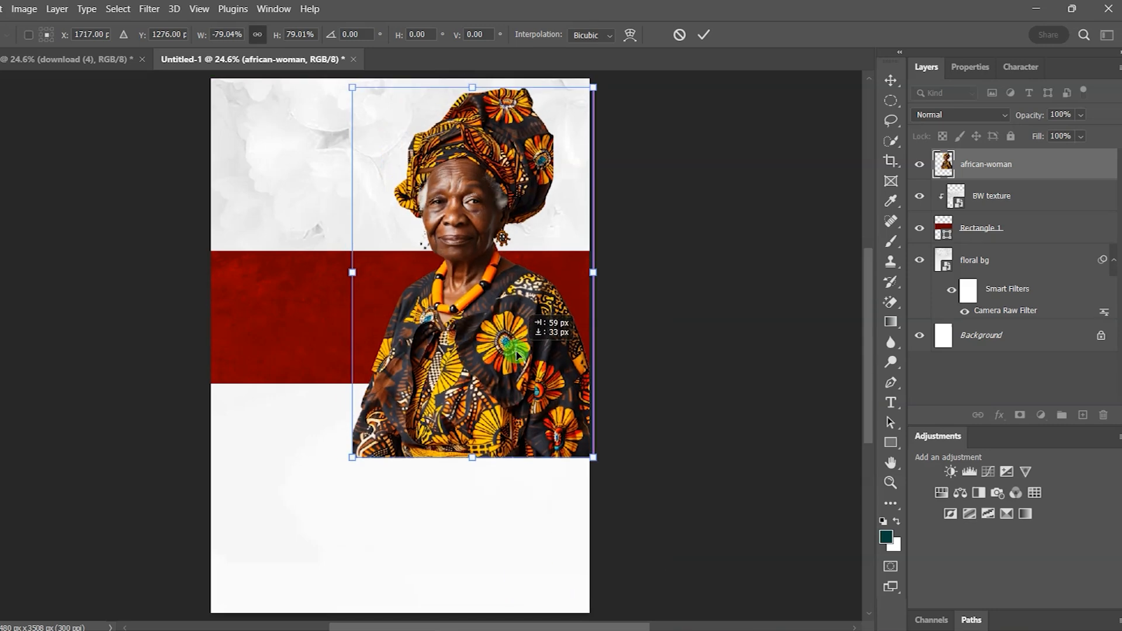
pyautogui.click(703, 37)
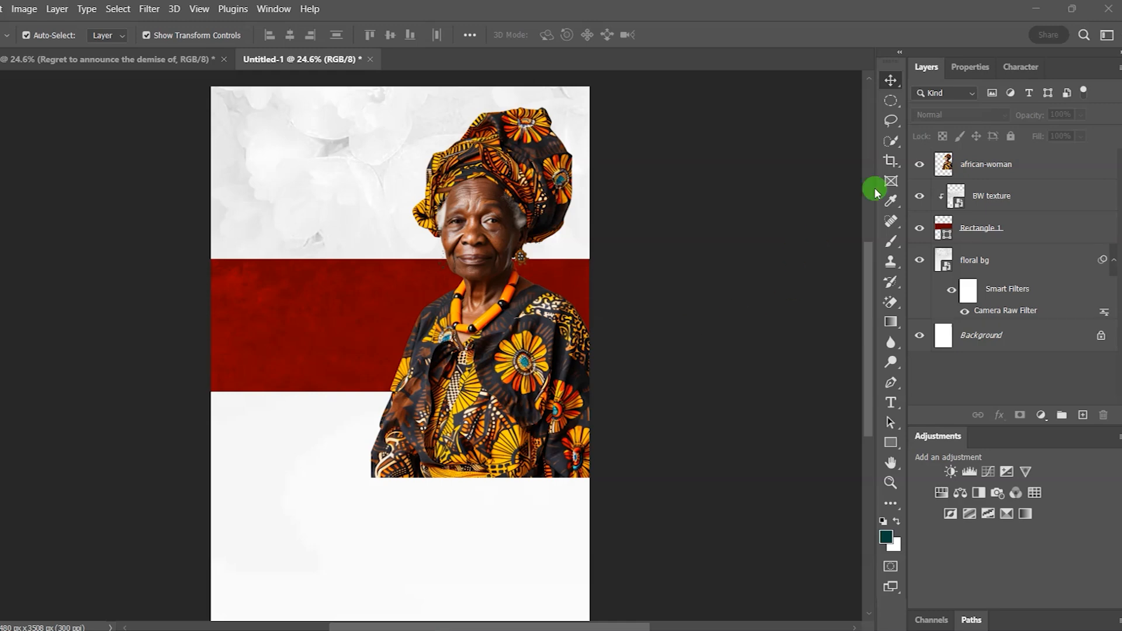
# Step: Duplicate the african-woman layer with Ctrl+J and clip the original into the red band's group
pyautogui.click(990, 164)
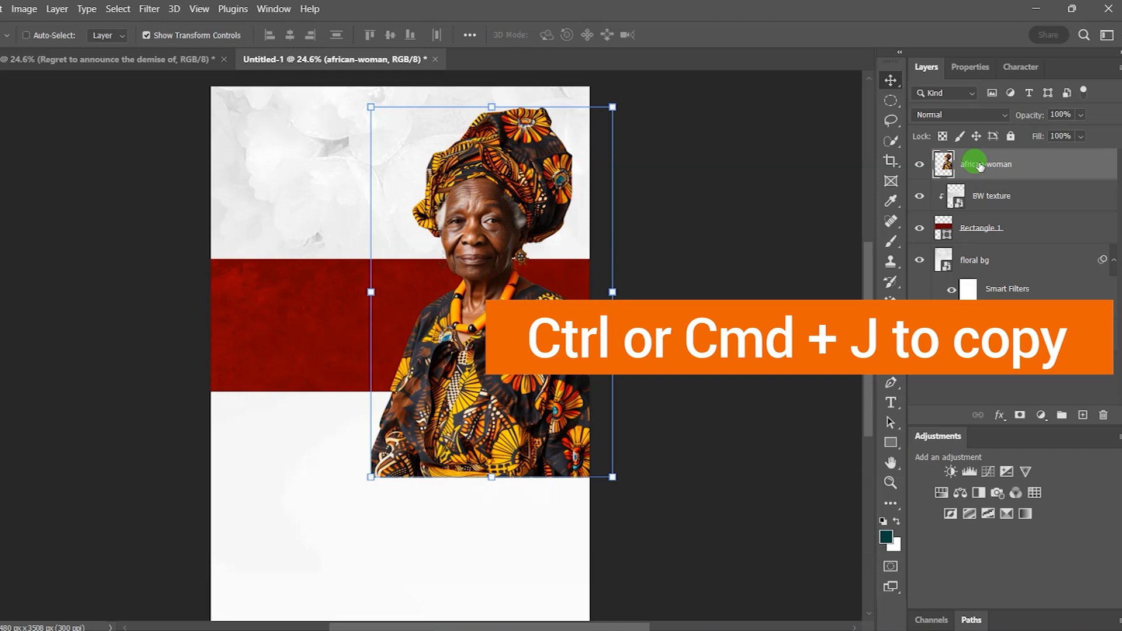
pyautogui.hotkey('ctrl', 'j')
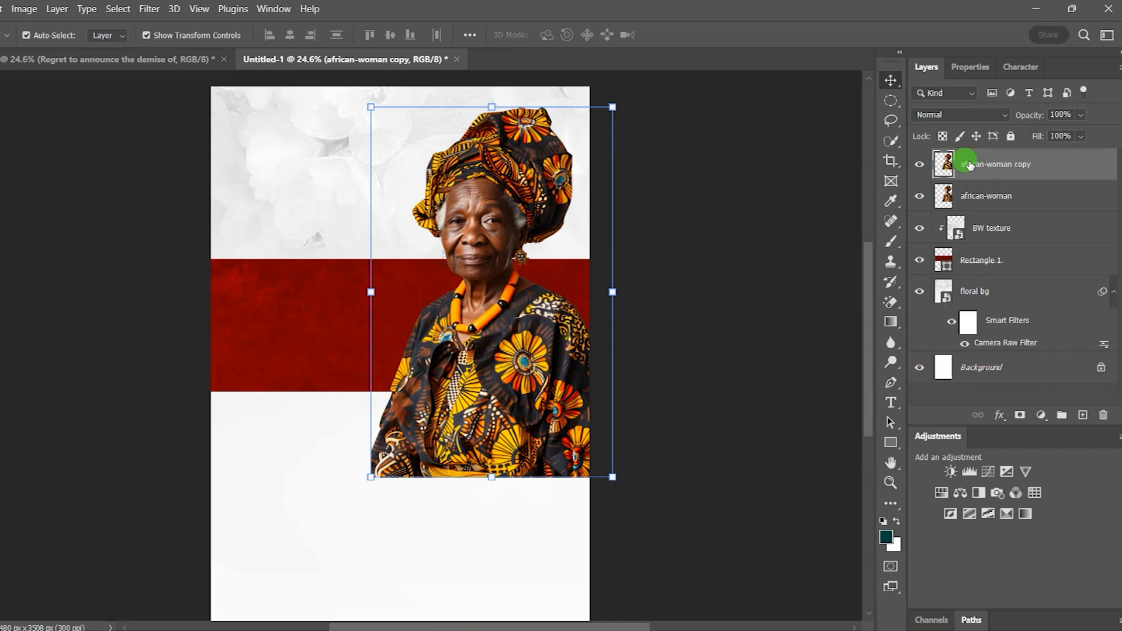
pyautogui.click(992, 197)
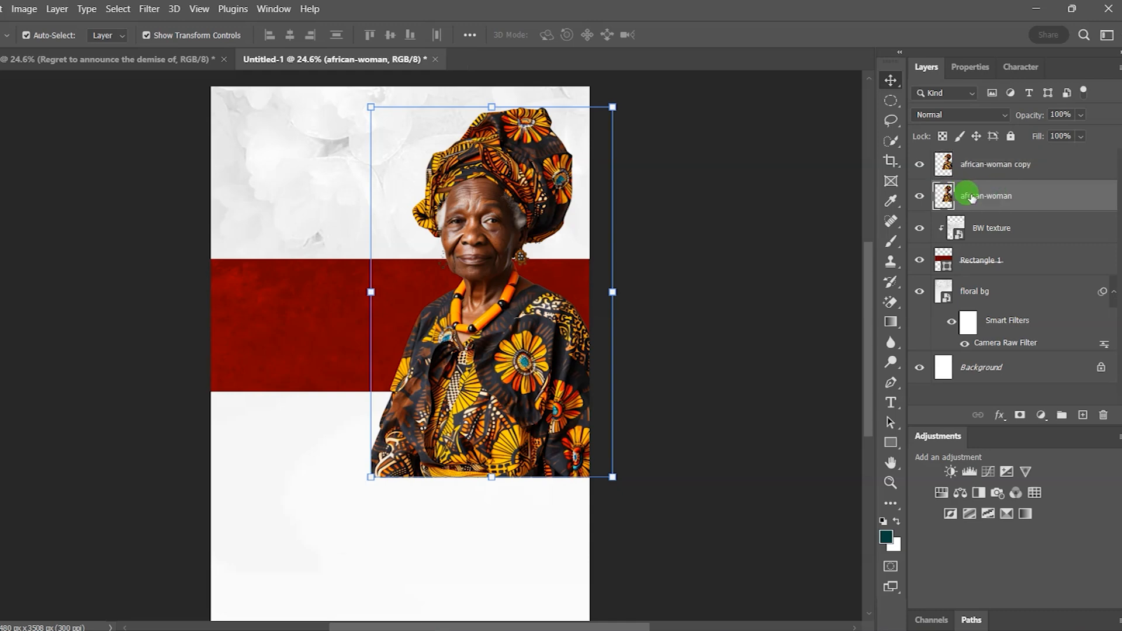
pyautogui.rightClick(1020, 196)
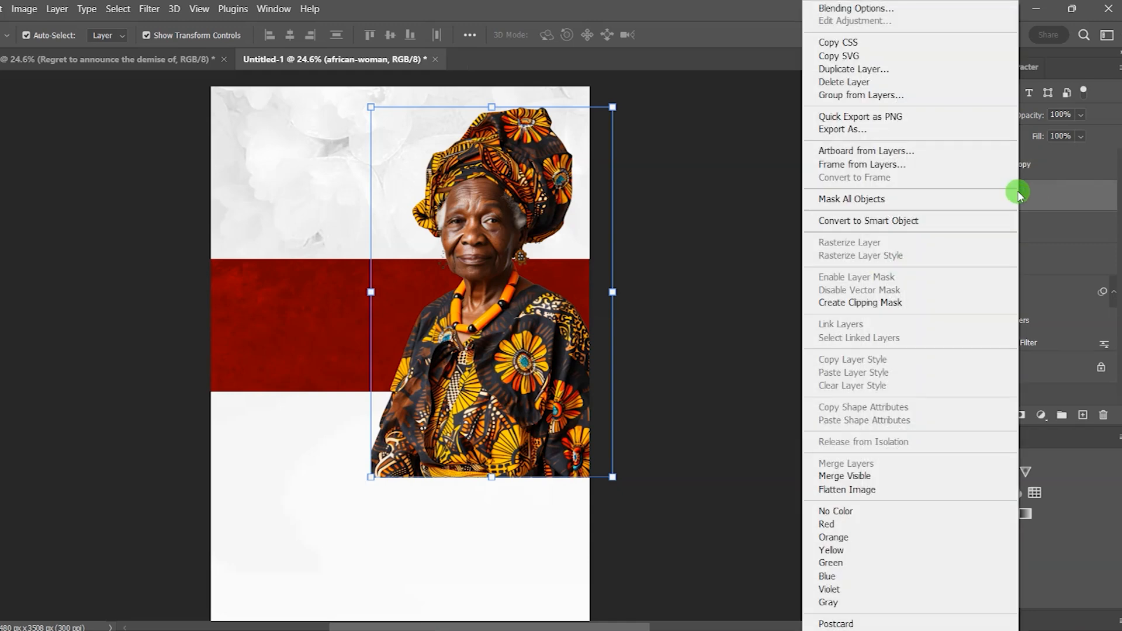
pyautogui.click(883, 302)
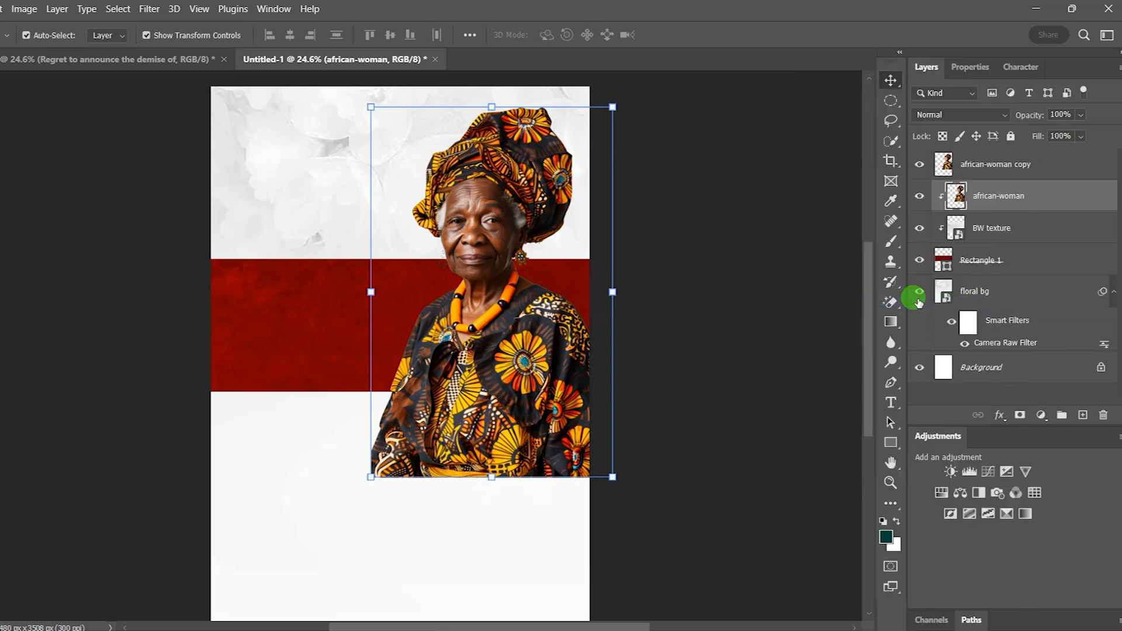
pyautogui.click(1000, 166)
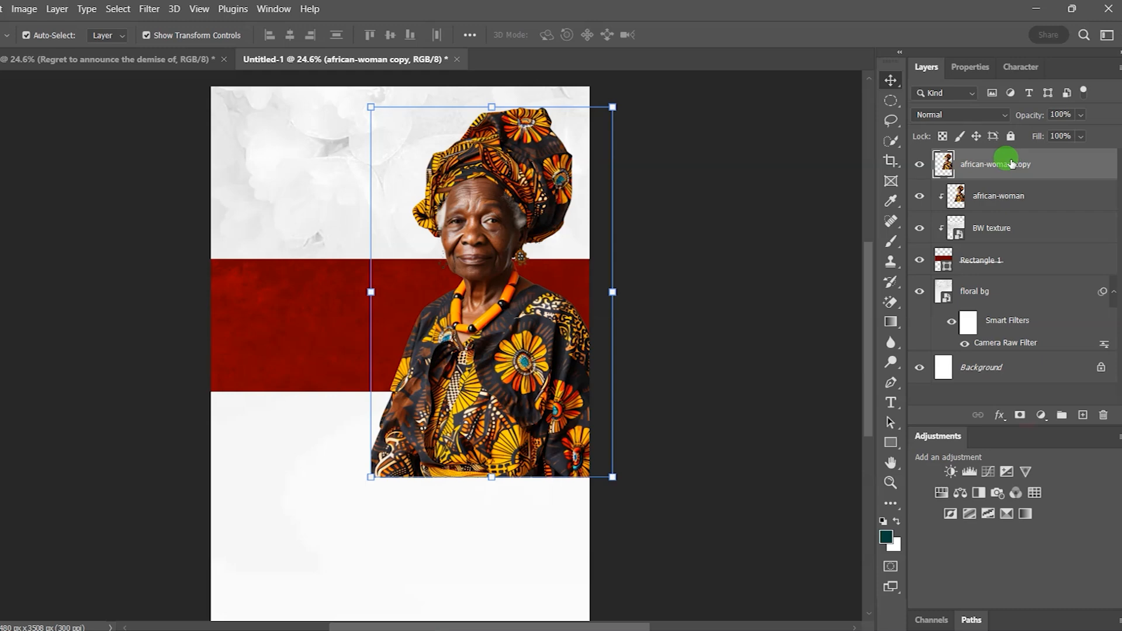
# Step: Add a layer mask to african-woman copy and erase her dress below the red band
pyautogui.click(1020, 415)
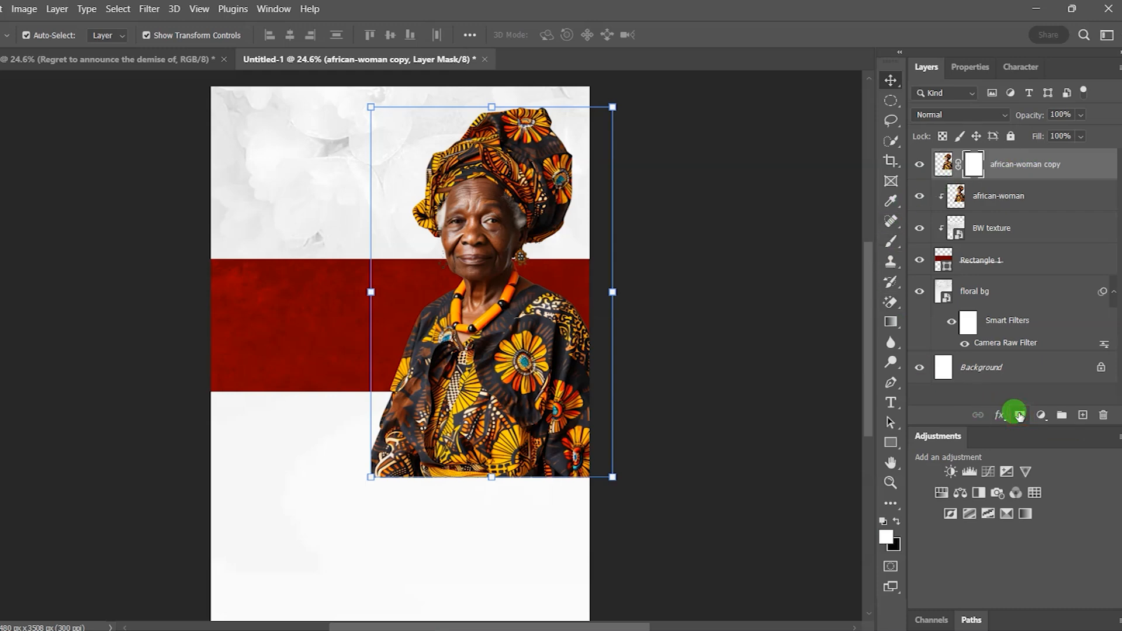
pyautogui.click(891, 303)
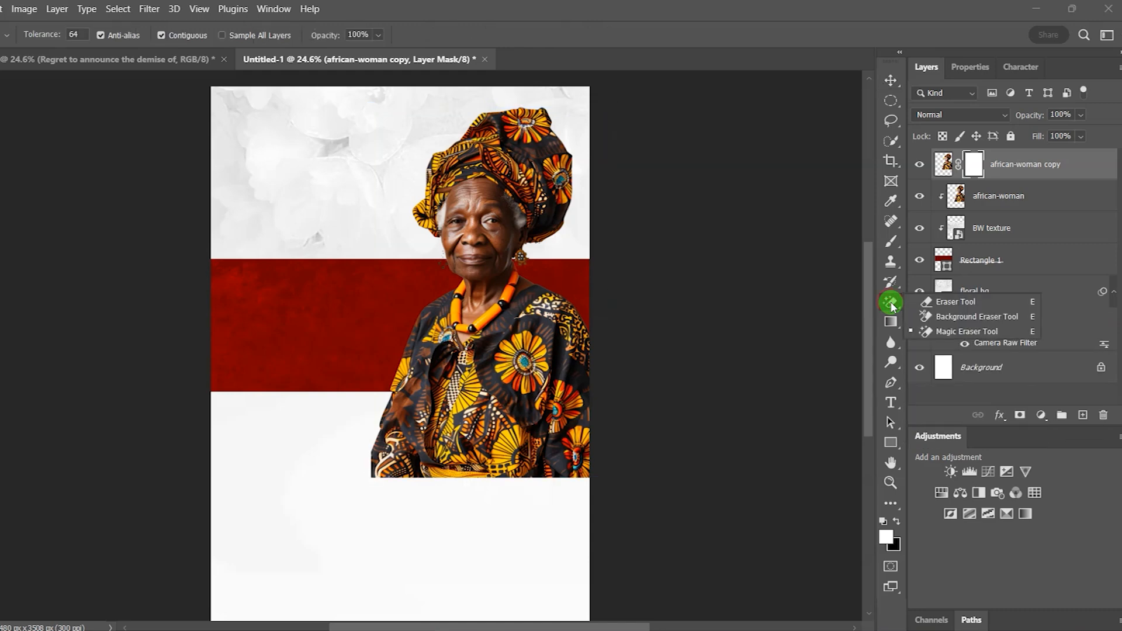
pyautogui.moveTo(892, 305); pyautogui.dragTo(988, 303)
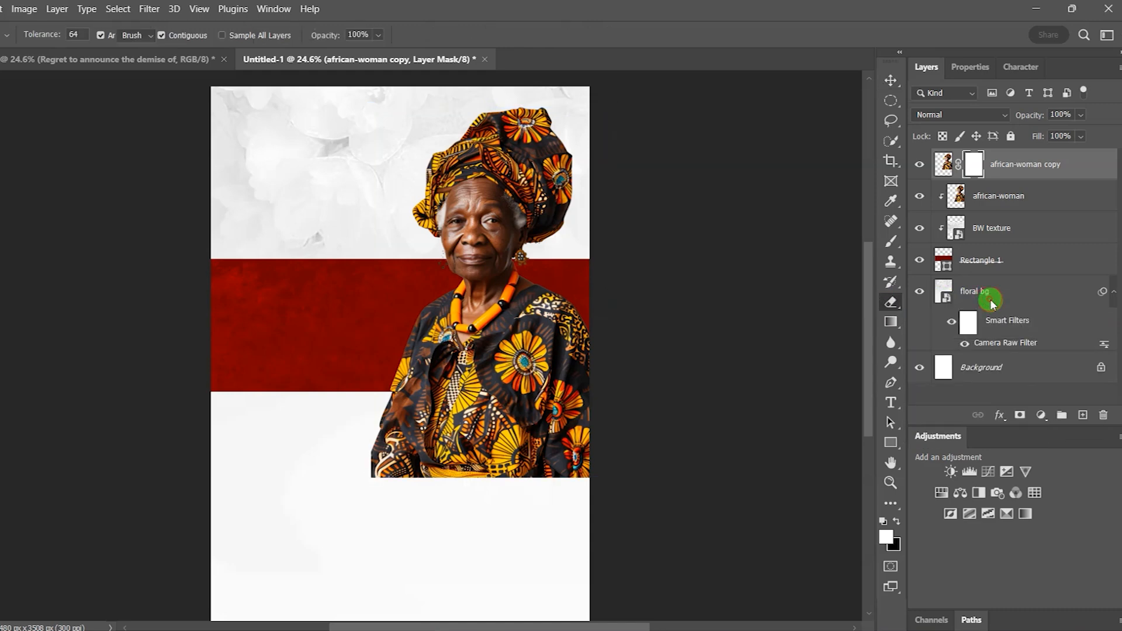
pyautogui.moveTo(554, 424)
pyautogui.mouseDown()
pyautogui.moveTo(451, 463)
pyautogui.moveTo(428, 458)
pyautogui.moveTo(519, 468)
pyautogui.moveTo(361, 426)
pyautogui.moveTo(546, 430)
pyautogui.moveTo(633, 413)
pyautogui.moveTo(330, 421)
pyautogui.mouseUp()
pyautogui.click(891, 80)
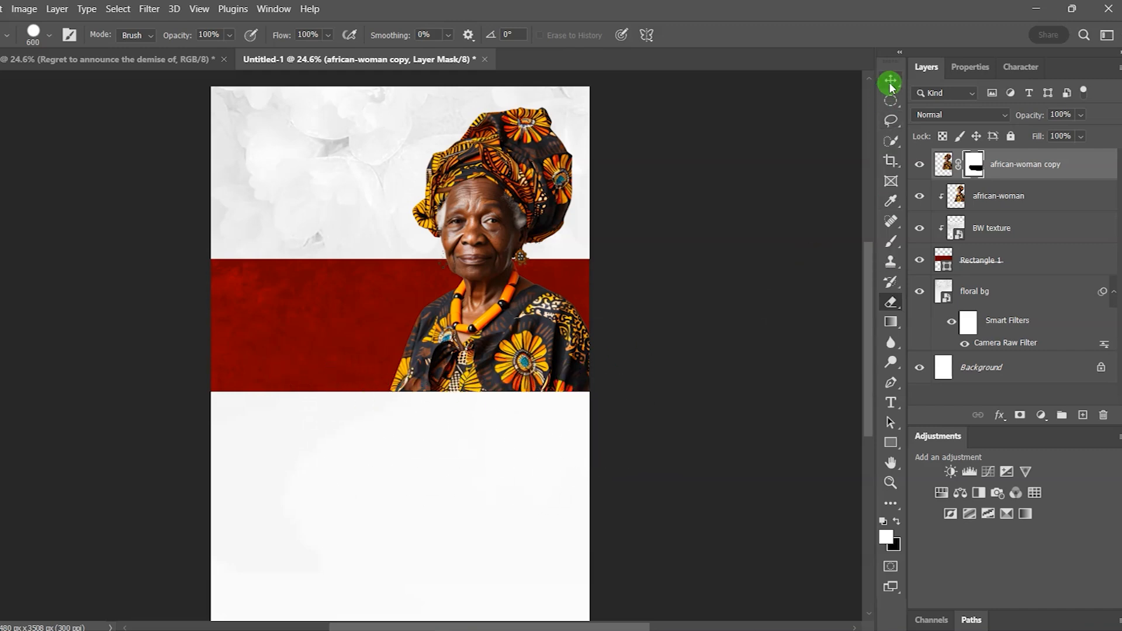
pyautogui.click(645, 276)
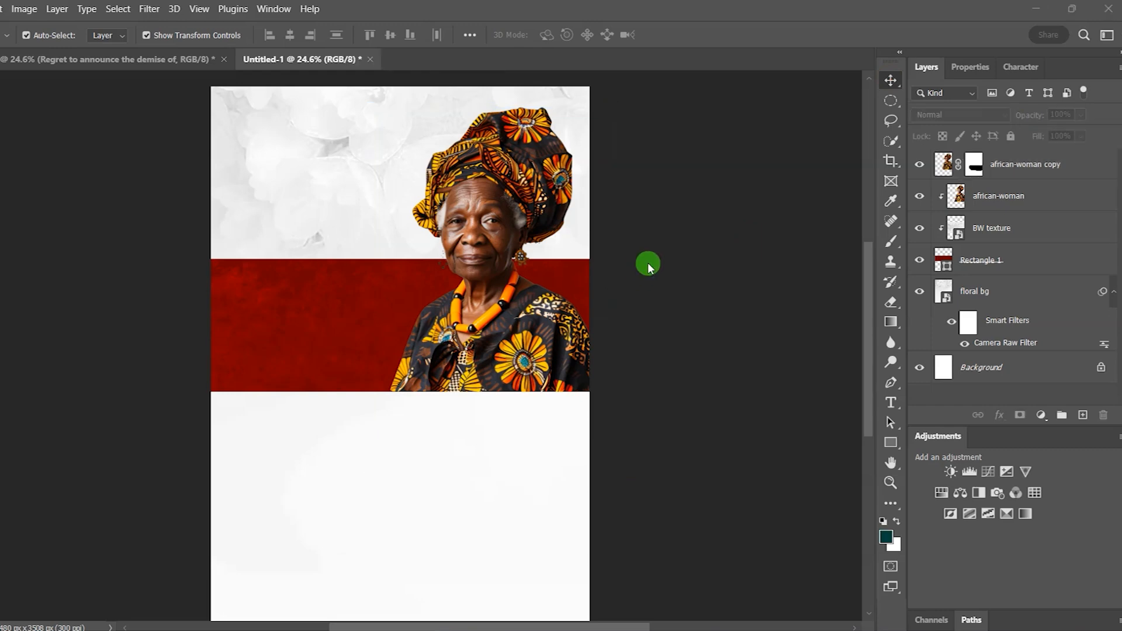
# Step: Draw a thin 2539 × 98 px dark teal bar across the page just below the red band
pyautogui.click(891, 443)
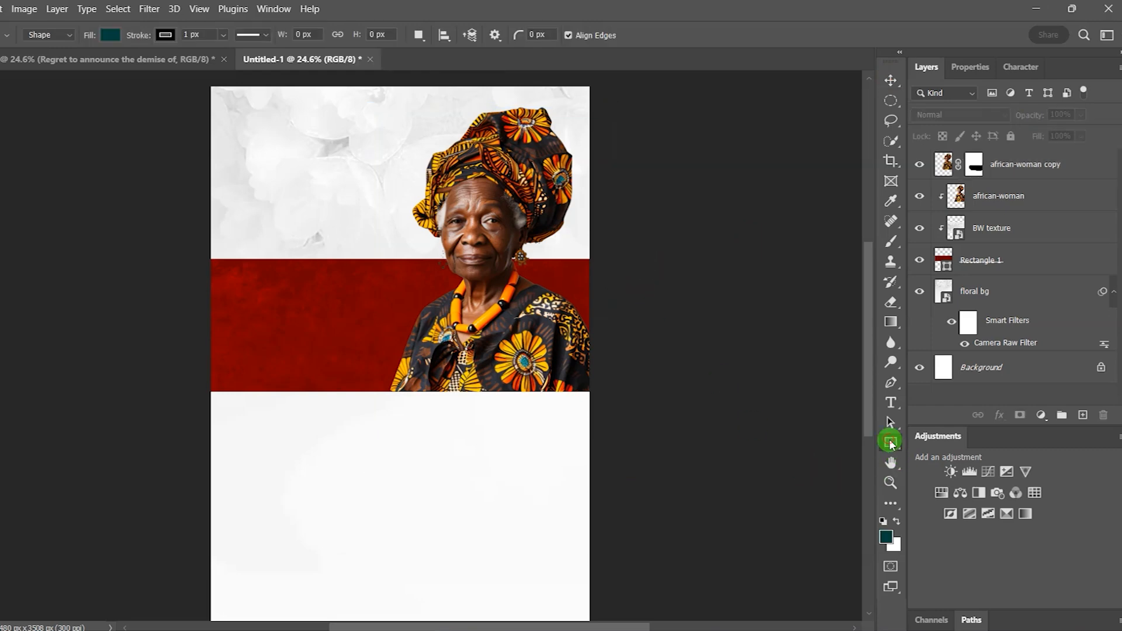
pyautogui.moveTo(207, 384); pyautogui.dragTo(593, 398)
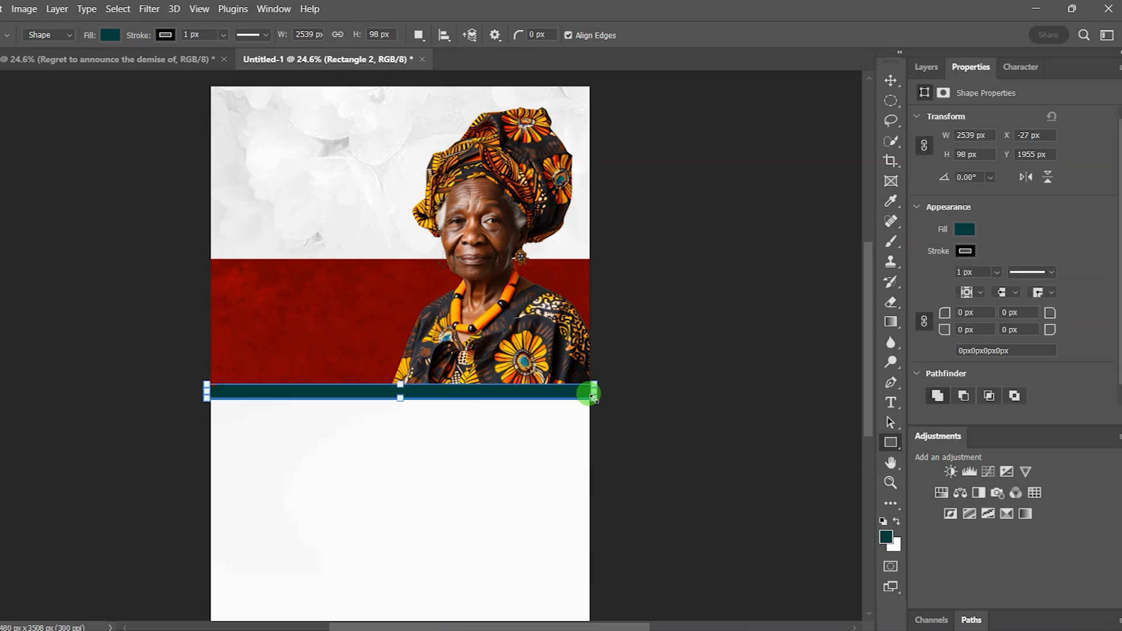
pyautogui.click(891, 80)
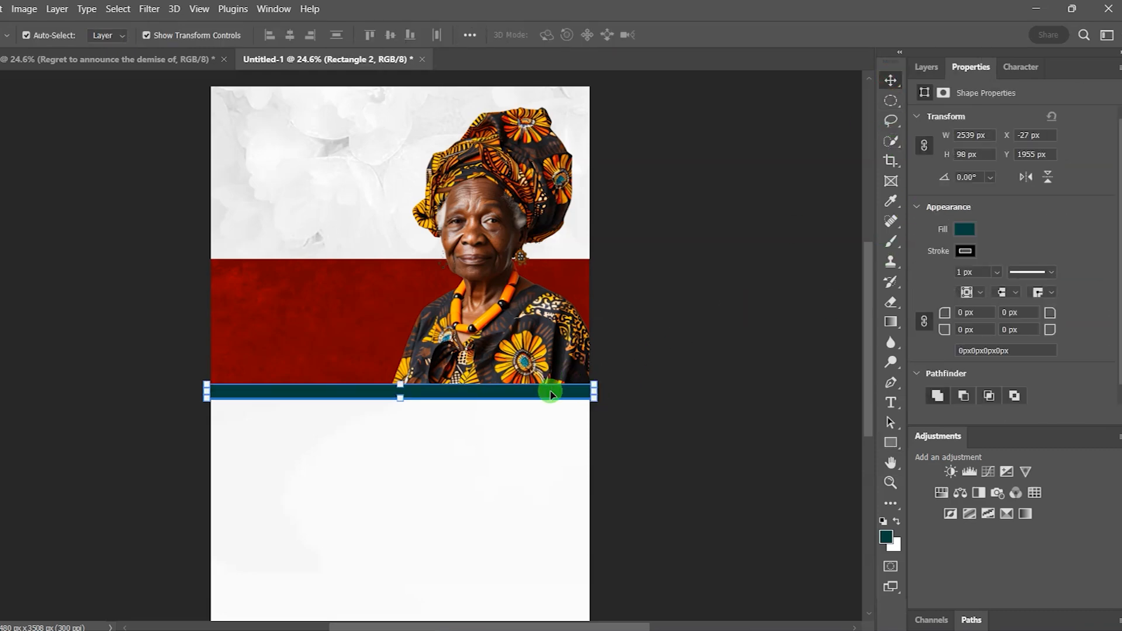
pyautogui.moveTo(551, 395); pyautogui.dragTo(552, 397)
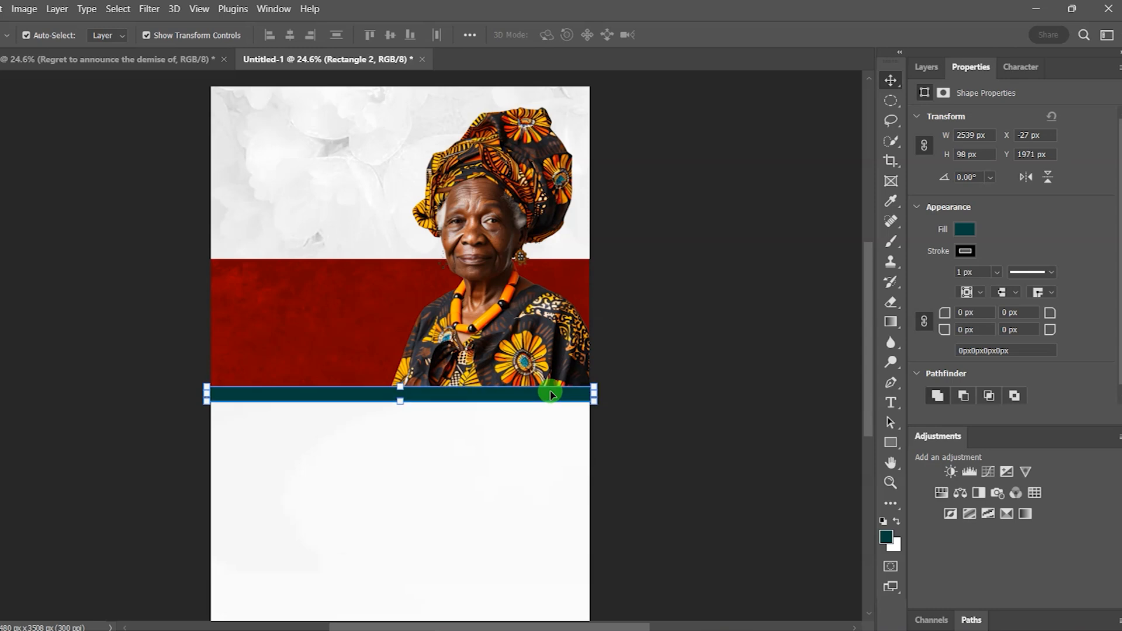
pyautogui.click(725, 350)
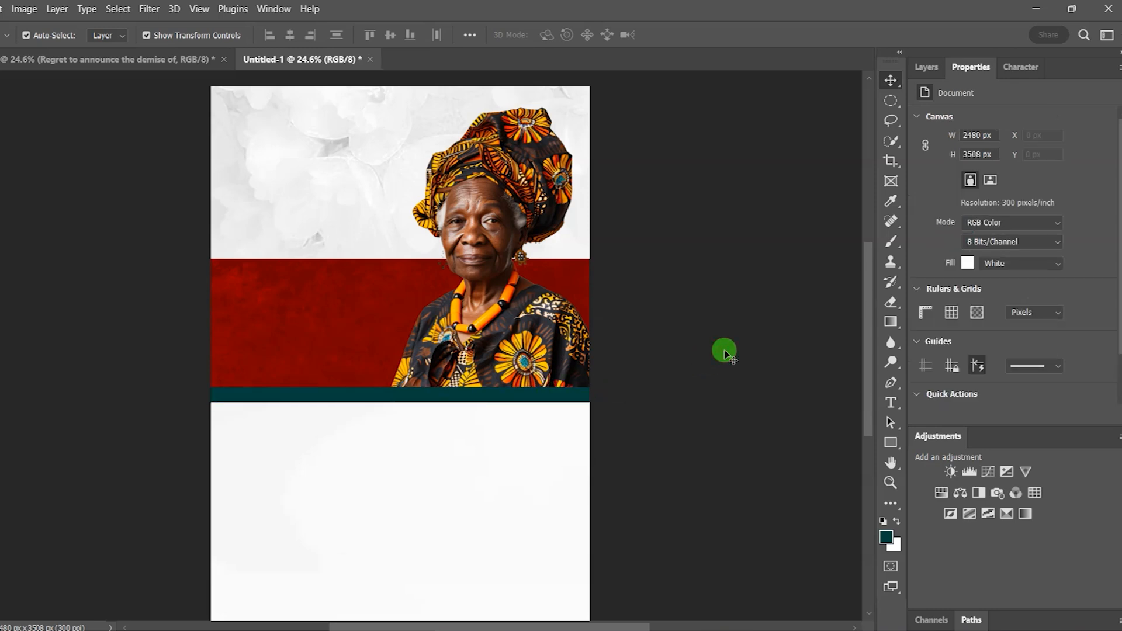
pyautogui.click(927, 67)
pyautogui.click(538, 401)
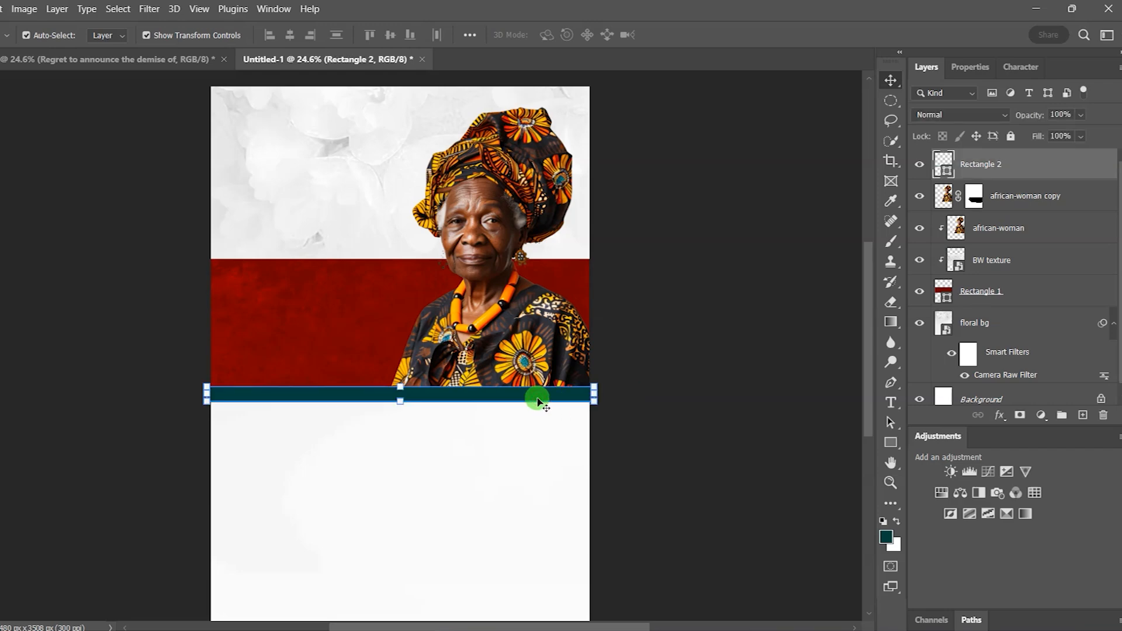
# Step: Place the Gold texture copy image, rotate it 90° clockwise, and narrow it
pyautogui.moveTo(583, 629)
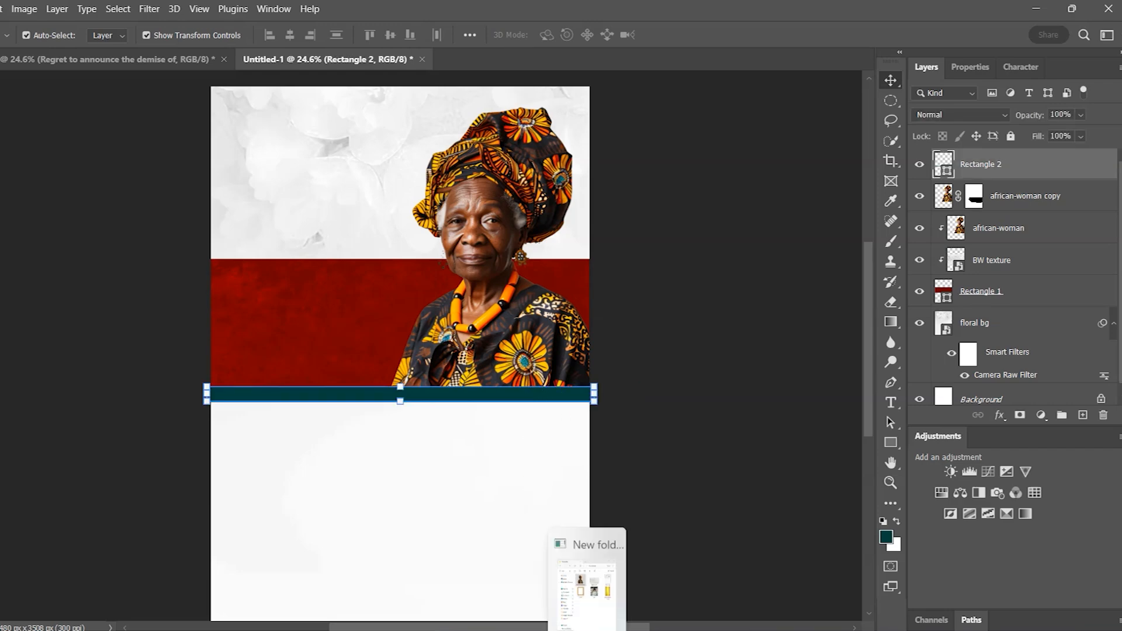
pyautogui.click(578, 585)
pyautogui.moveTo(372, 295); pyautogui.dragTo(491, 403)
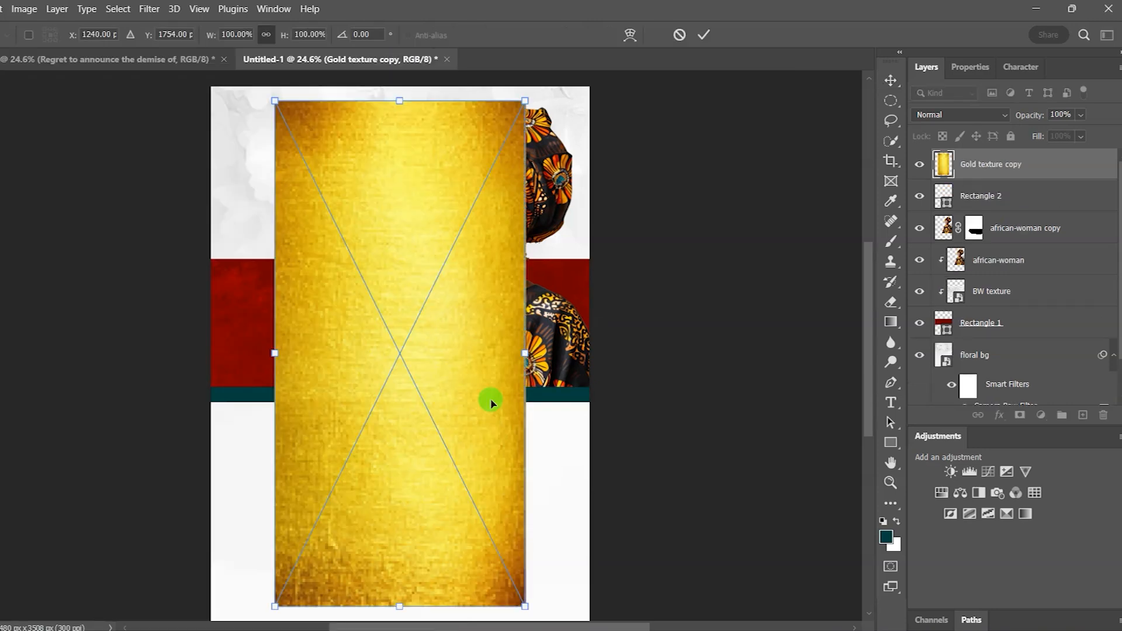
pyautogui.rightClick(462, 316)
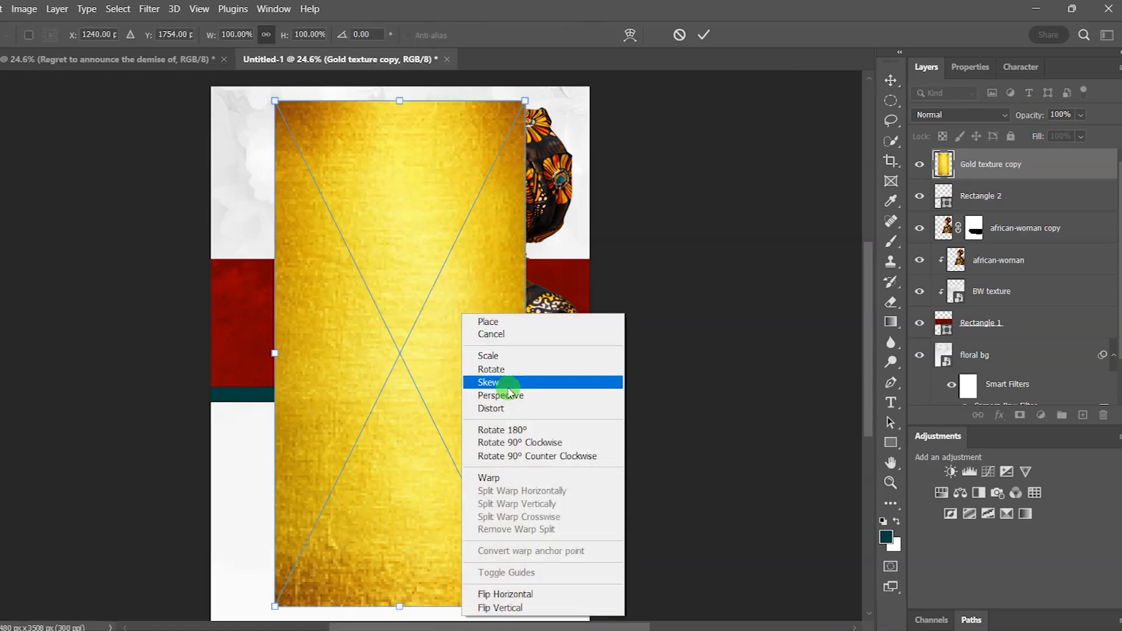
pyautogui.click(513, 442)
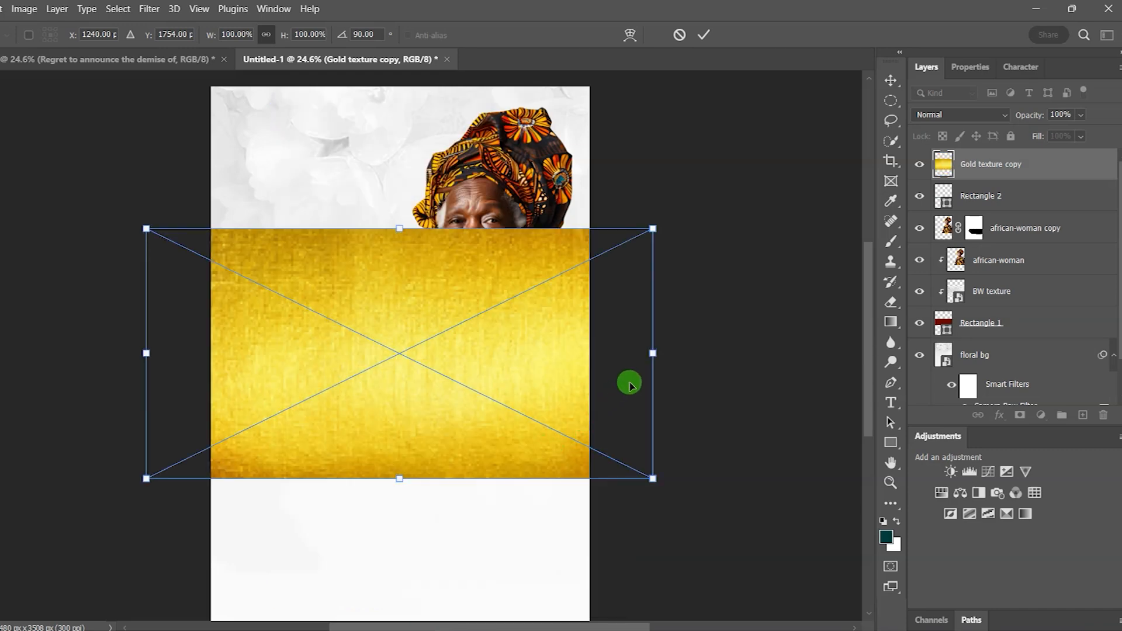
pyautogui.moveTo(653, 352); pyautogui.dragTo(602, 353)
pyautogui.moveTo(146, 351); pyautogui.dragTo(207, 353)
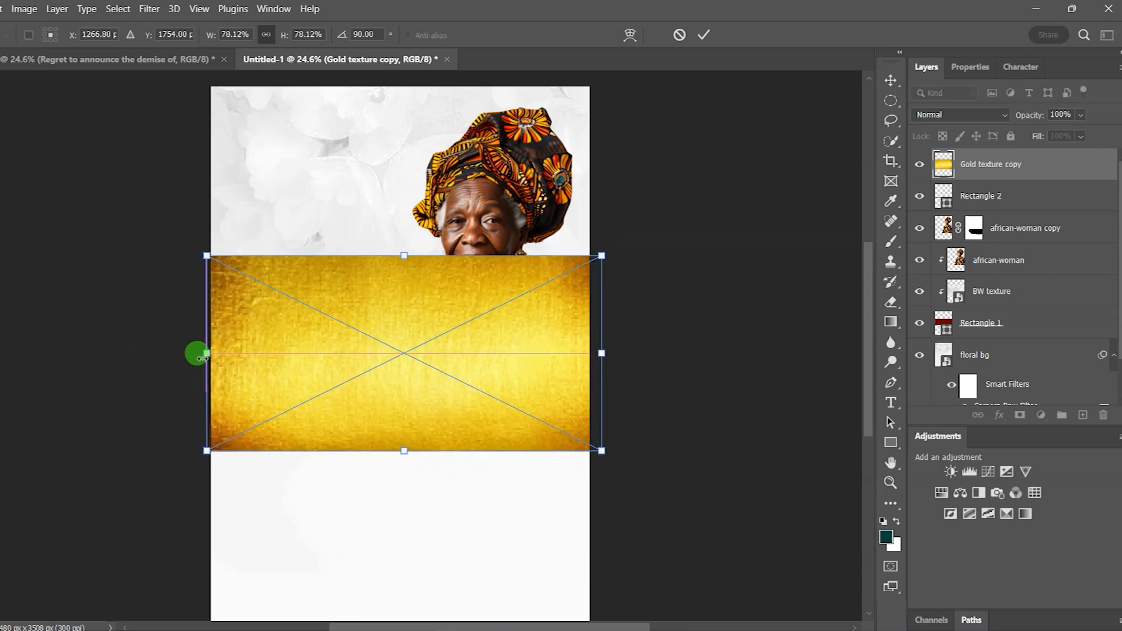
pyautogui.click(704, 35)
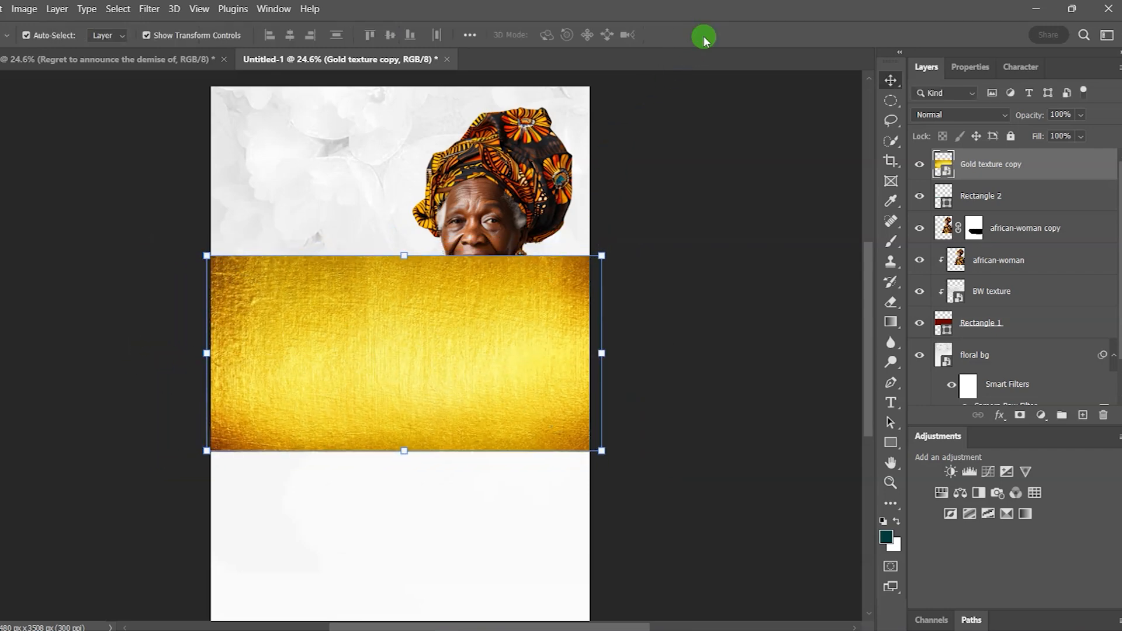
# Step: Clip the gold texture into the thin strip and position it over the bar
pyautogui.rightClick(1030, 169)
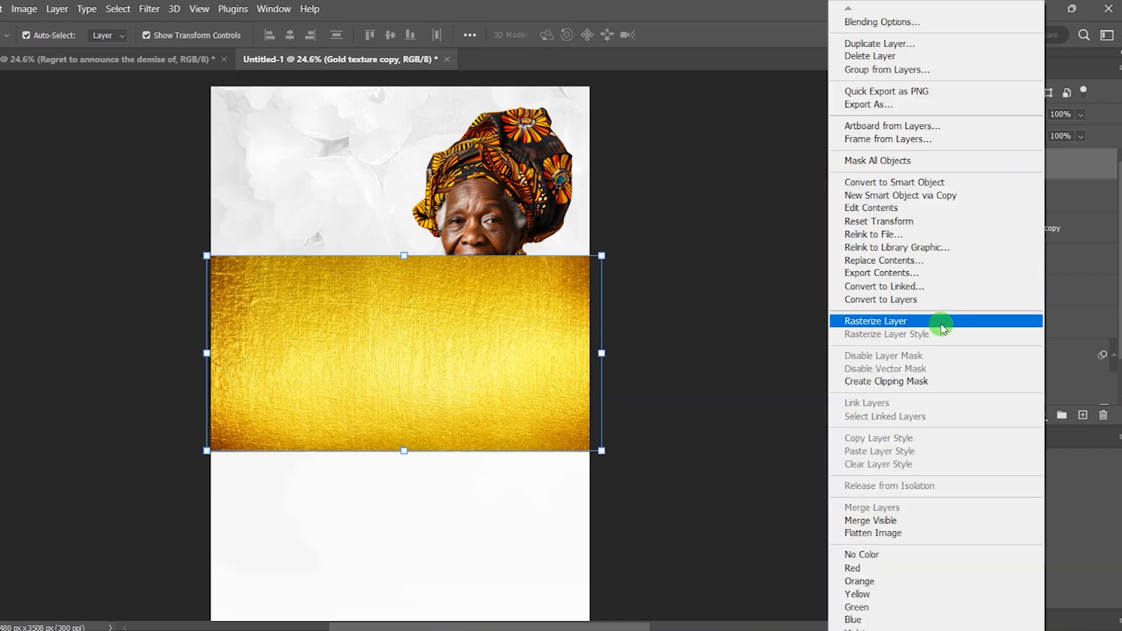
pyautogui.click(932, 381)
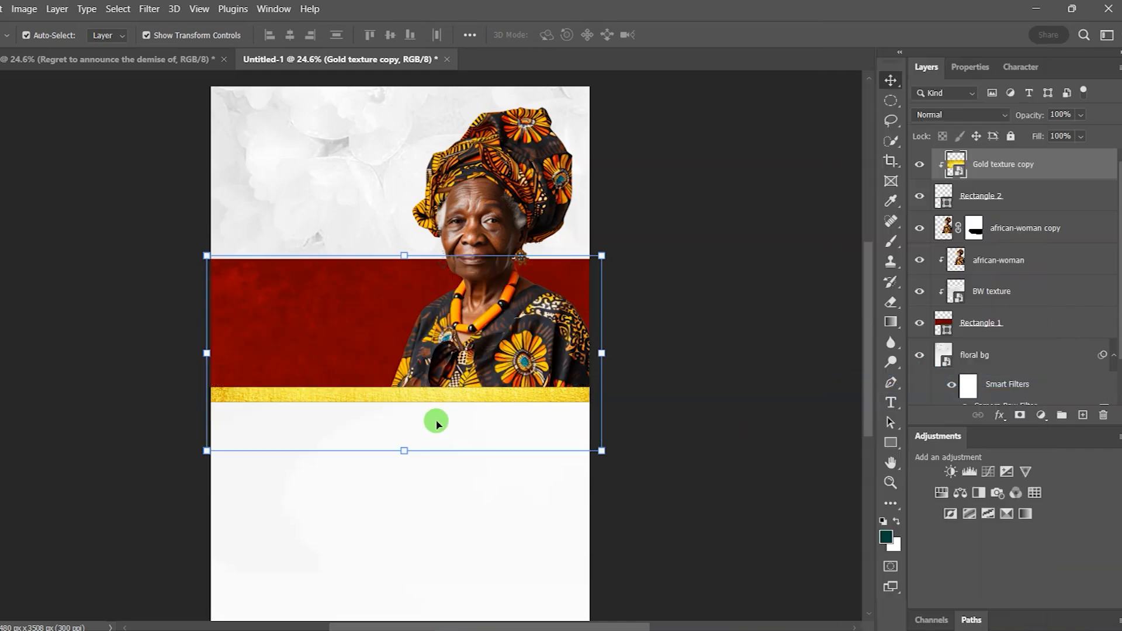
pyautogui.moveTo(409, 401); pyautogui.dragTo(408, 468)
pyautogui.moveTo(397, 403); pyautogui.dragTo(400, 409)
pyautogui.click(754, 247)
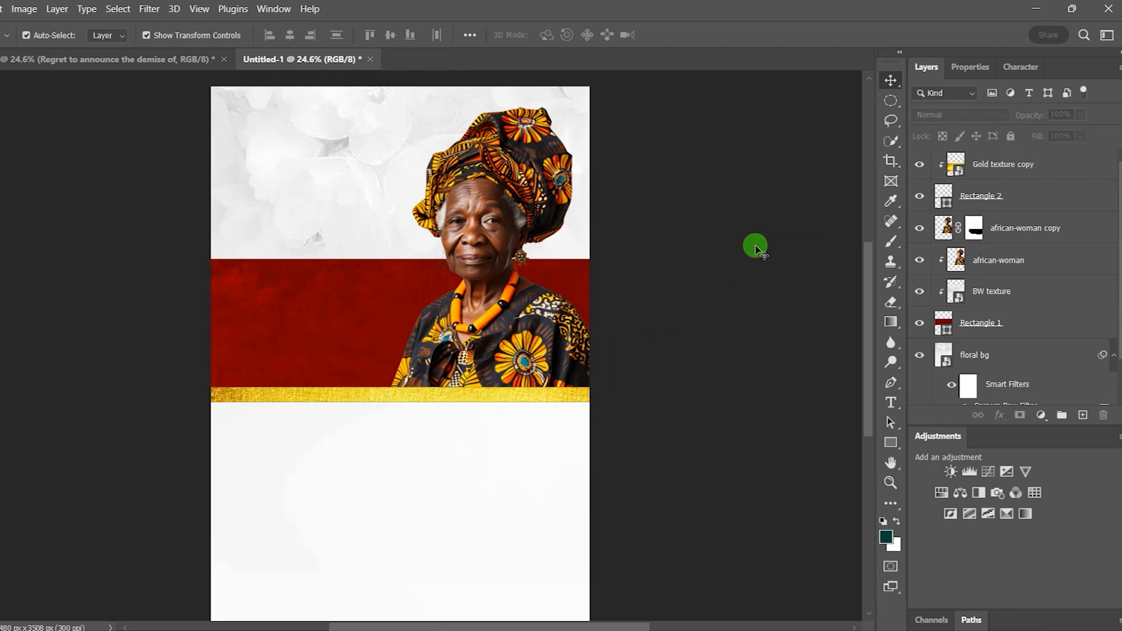
# Step: Set the Rectangle 2 strip's stroke to No Color
pyautogui.click(1017, 206)
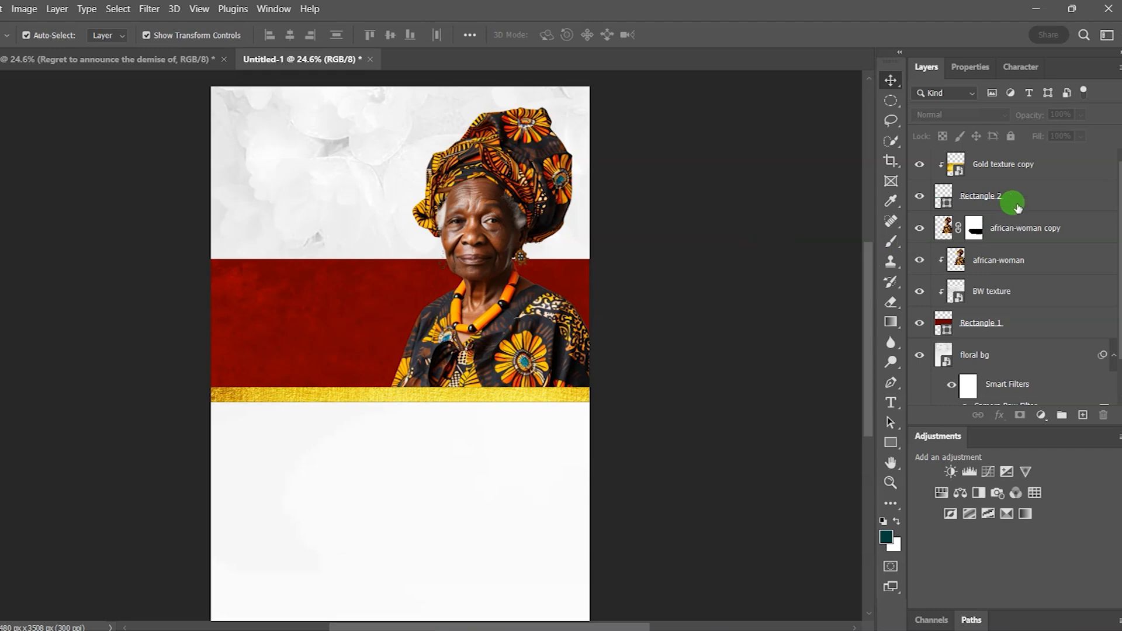
pyautogui.click(970, 67)
pyautogui.click(963, 248)
pyautogui.click(924, 283)
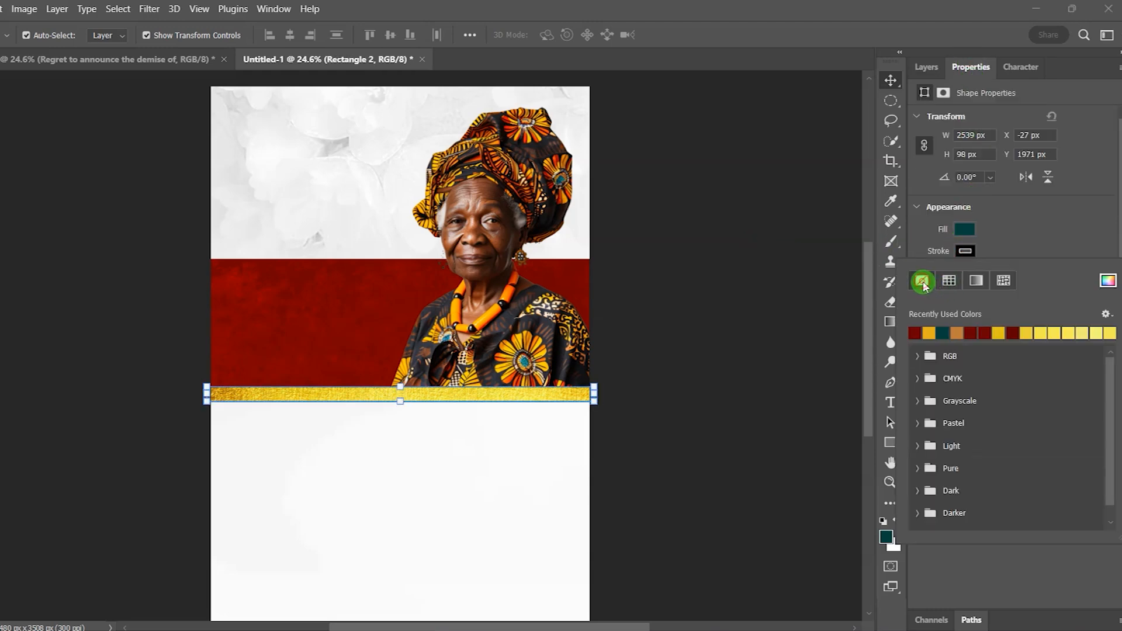
pyautogui.click(804, 153)
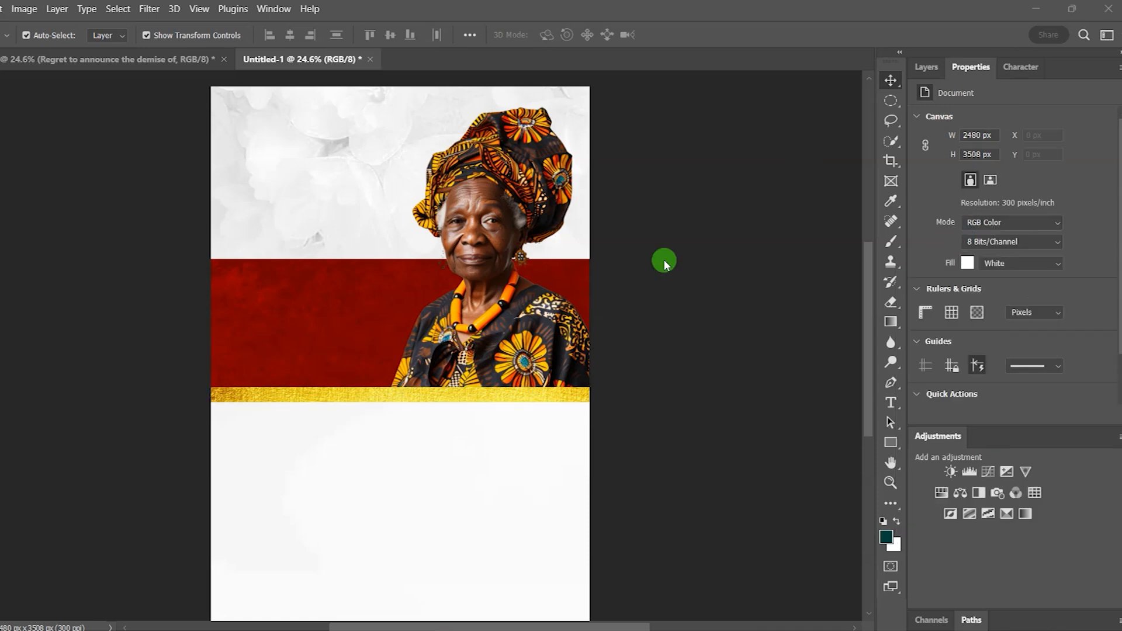
# Step: Type 'Called to' as a new gold text line at the poster's top left
pyautogui.click(891, 403)
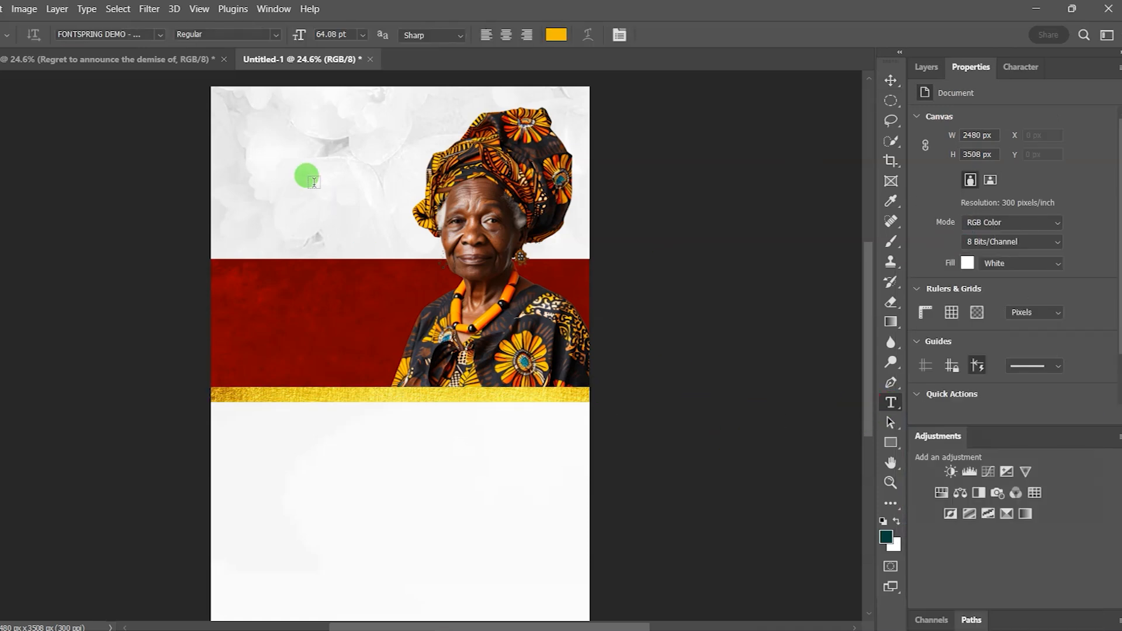
pyautogui.click(259, 130)
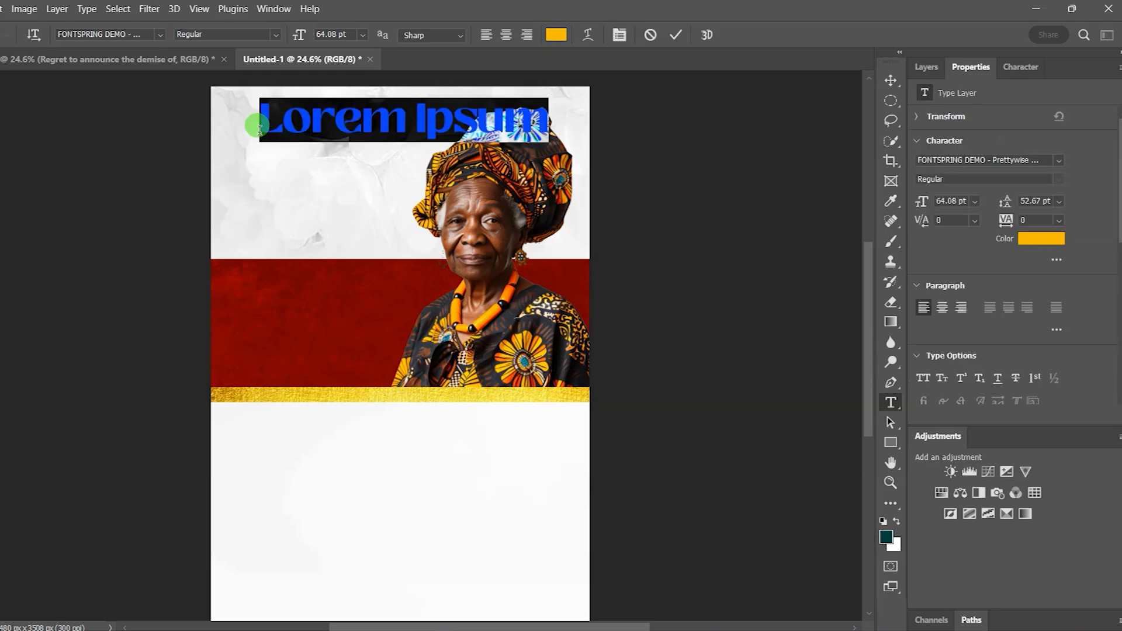
pyautogui.write('Calle')
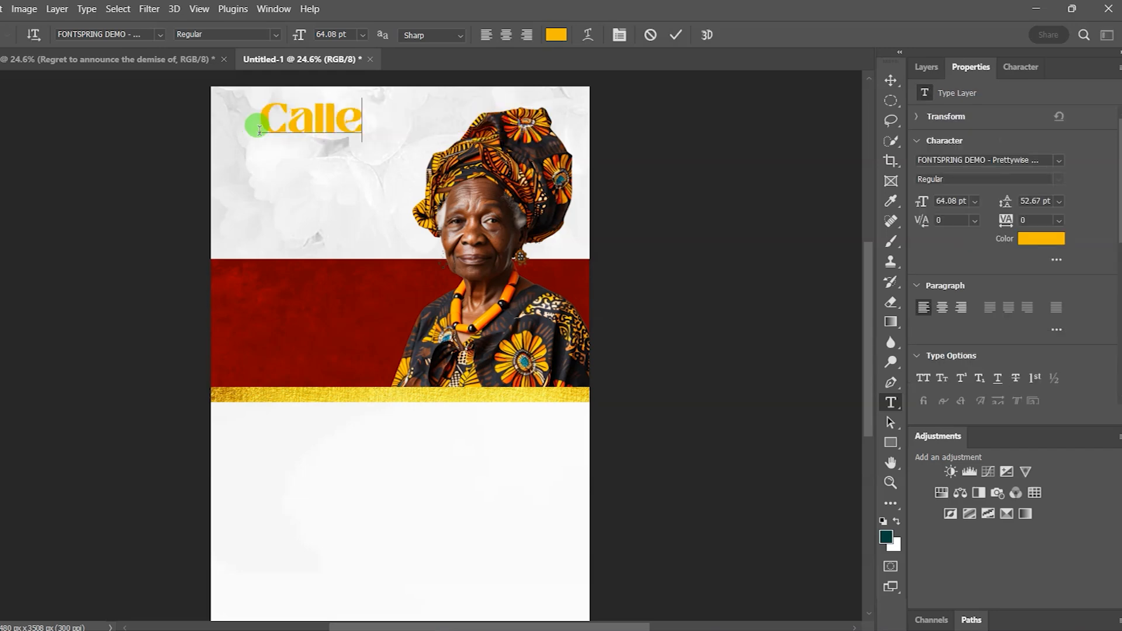
pyautogui.write('d to')
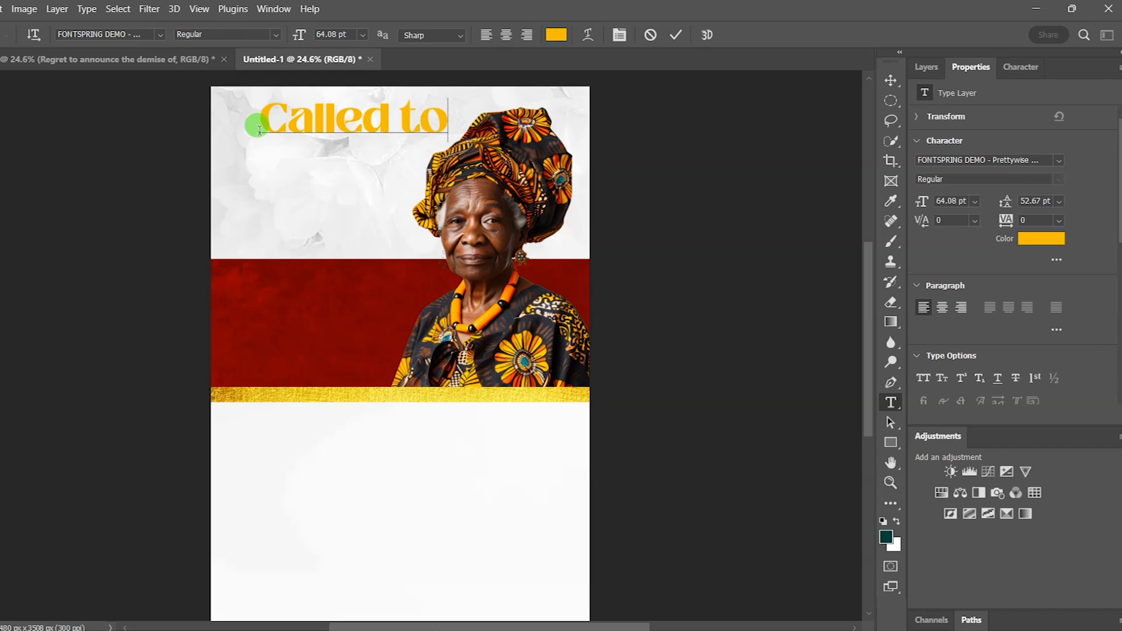
pyautogui.click(675, 35)
pyautogui.click(892, 85)
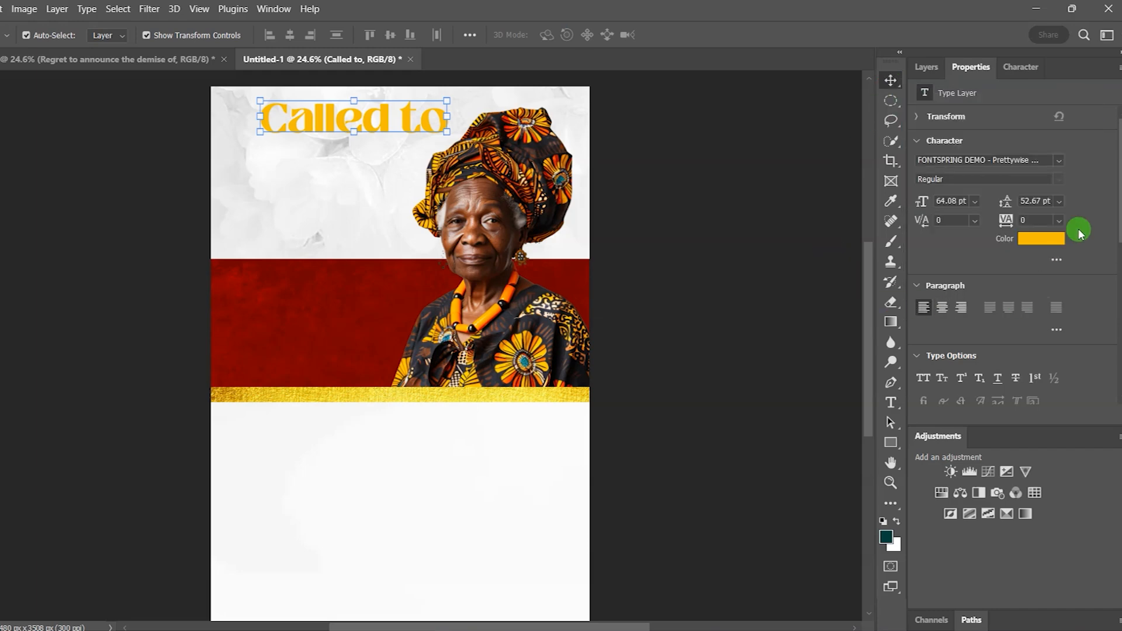
# Step: Set 'Called to' in Magiona Display at 24 pt
pyautogui.click(1060, 162)
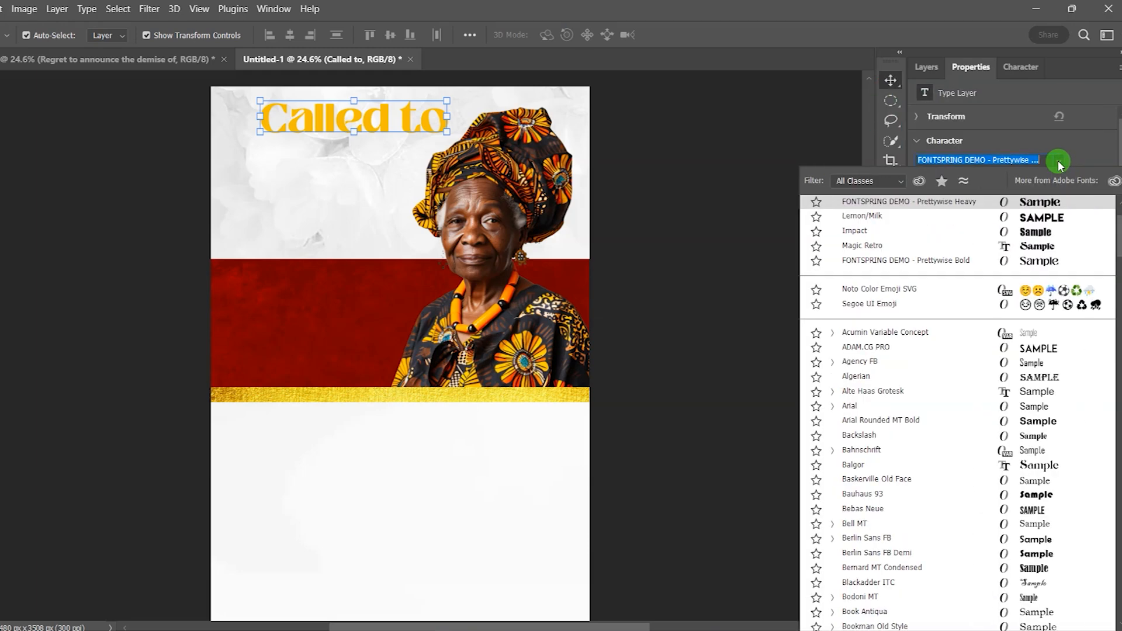
pyautogui.write('mag')
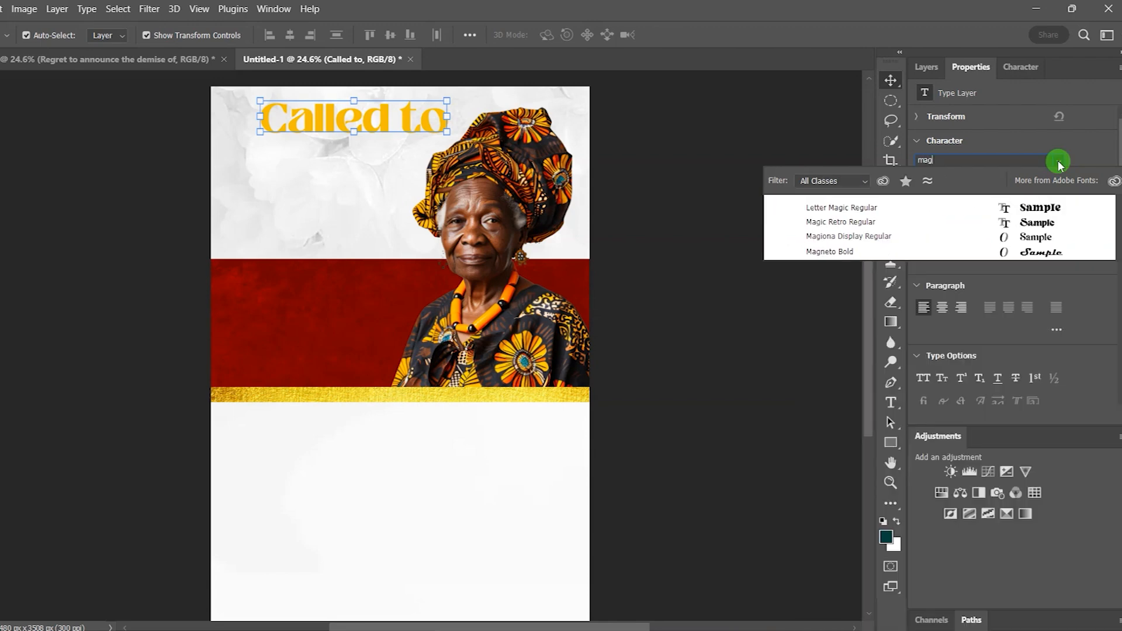
pyautogui.write('iona Display')
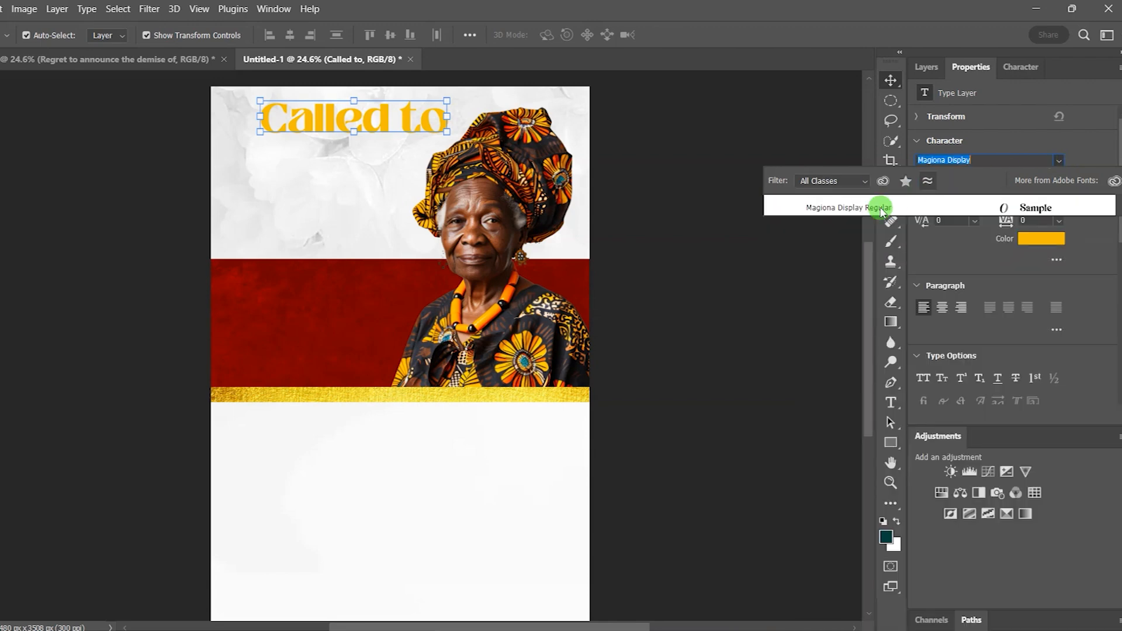
pyautogui.click(883, 210)
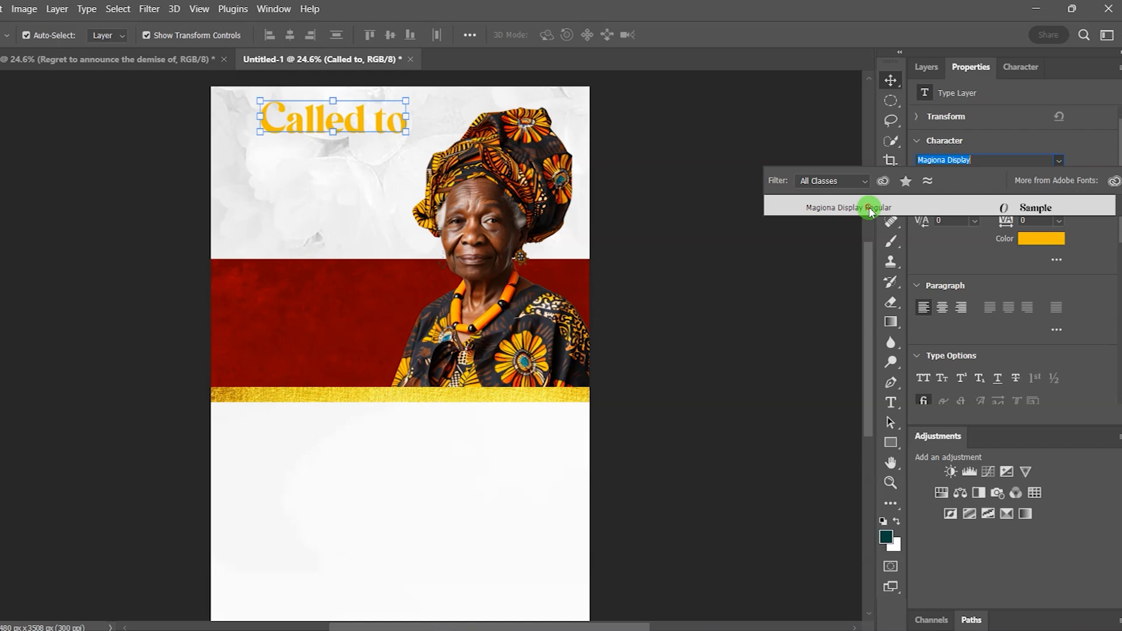
pyautogui.click(870, 209)
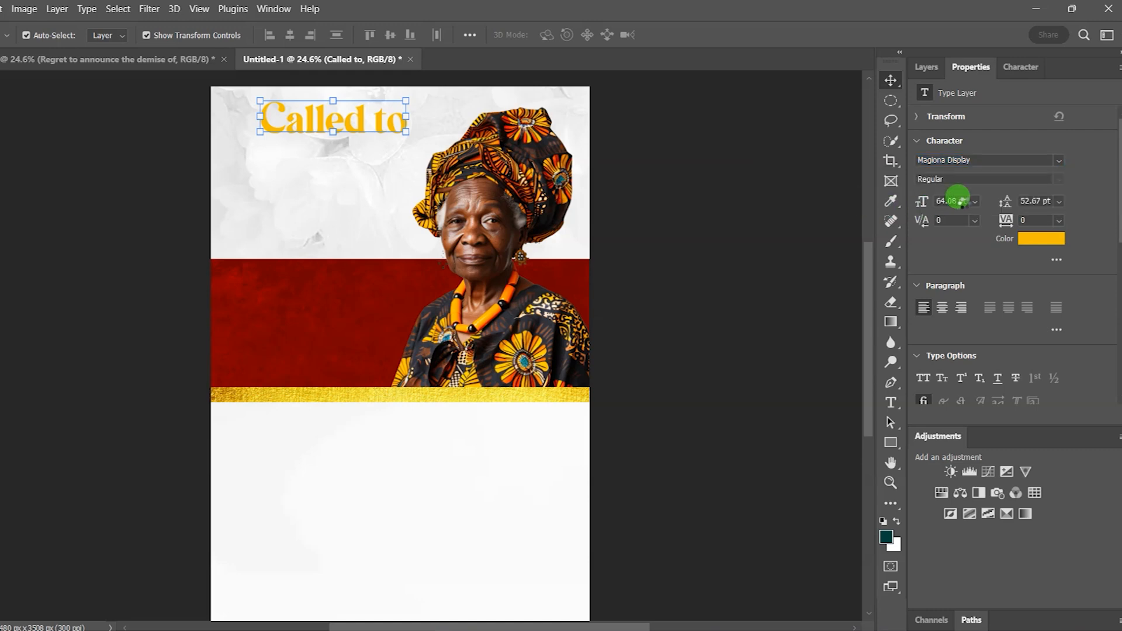
pyautogui.click(950, 201)
pyautogui.write('24')
pyautogui.press('Return')
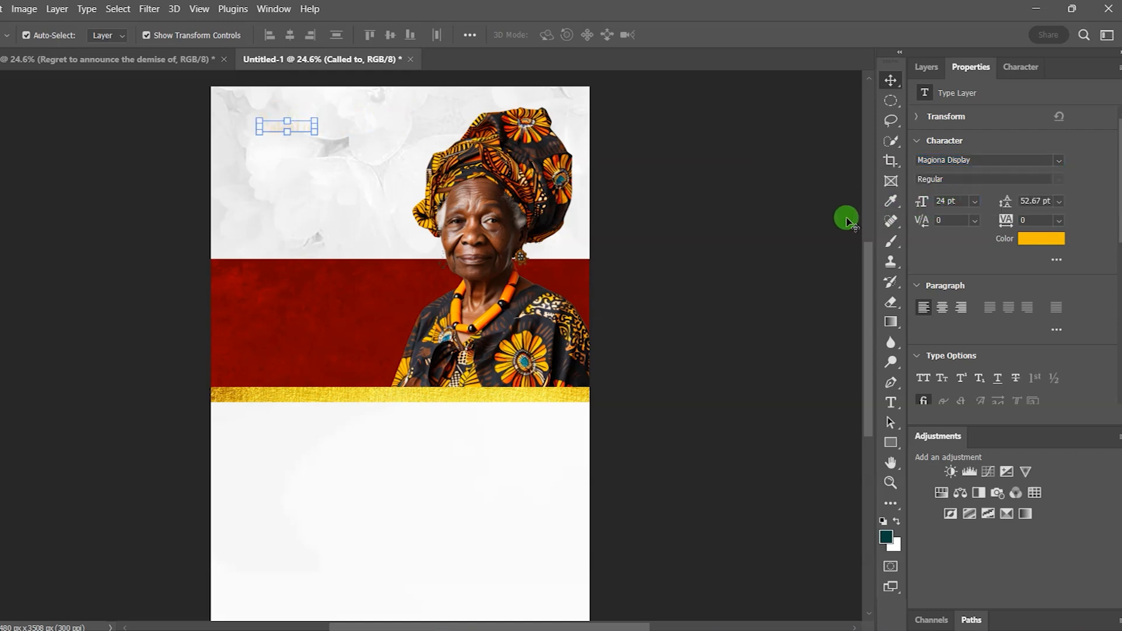
# Step: Colour the text dark red 680000 and raise the layer opacity to 100%
pyautogui.click(1040, 240)
pyautogui.write('680000')
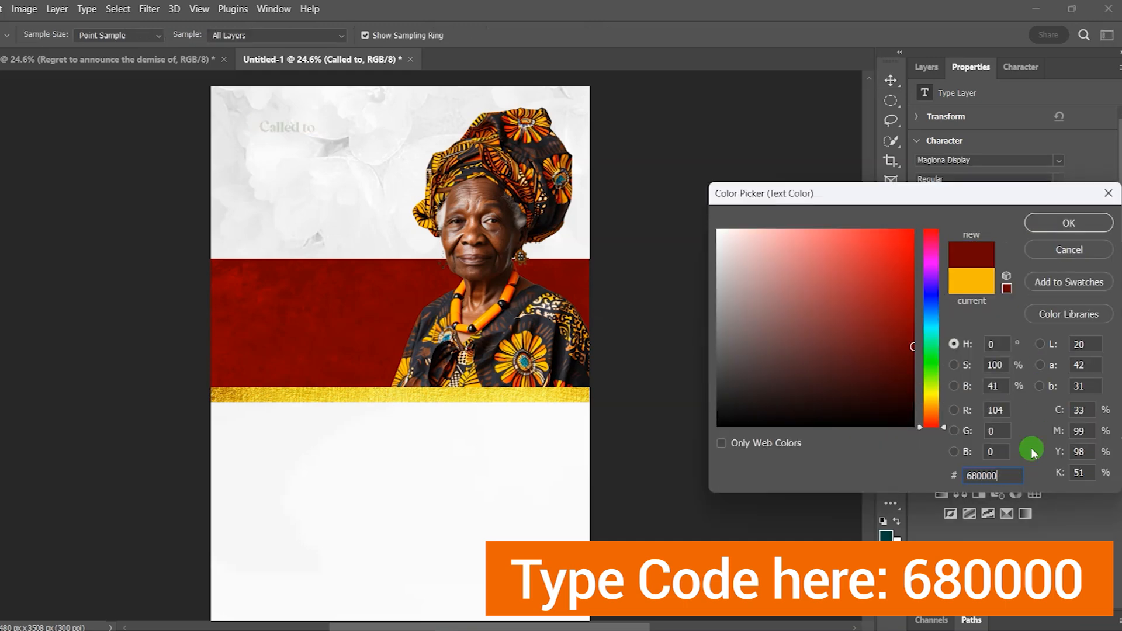
pyautogui.click(1069, 225)
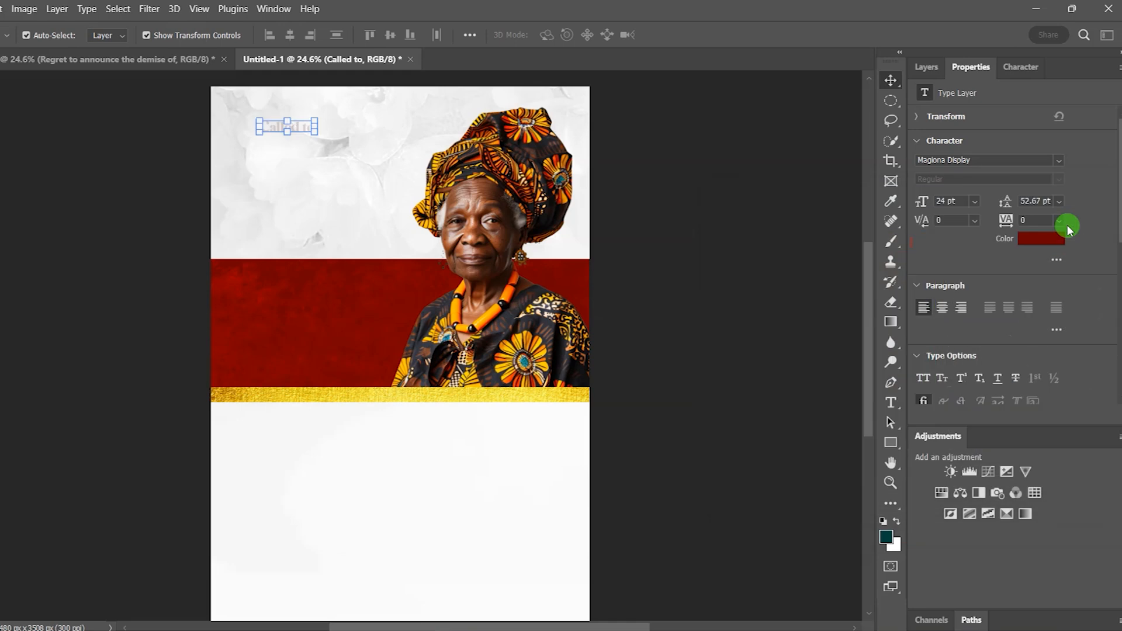
pyautogui.click(928, 67)
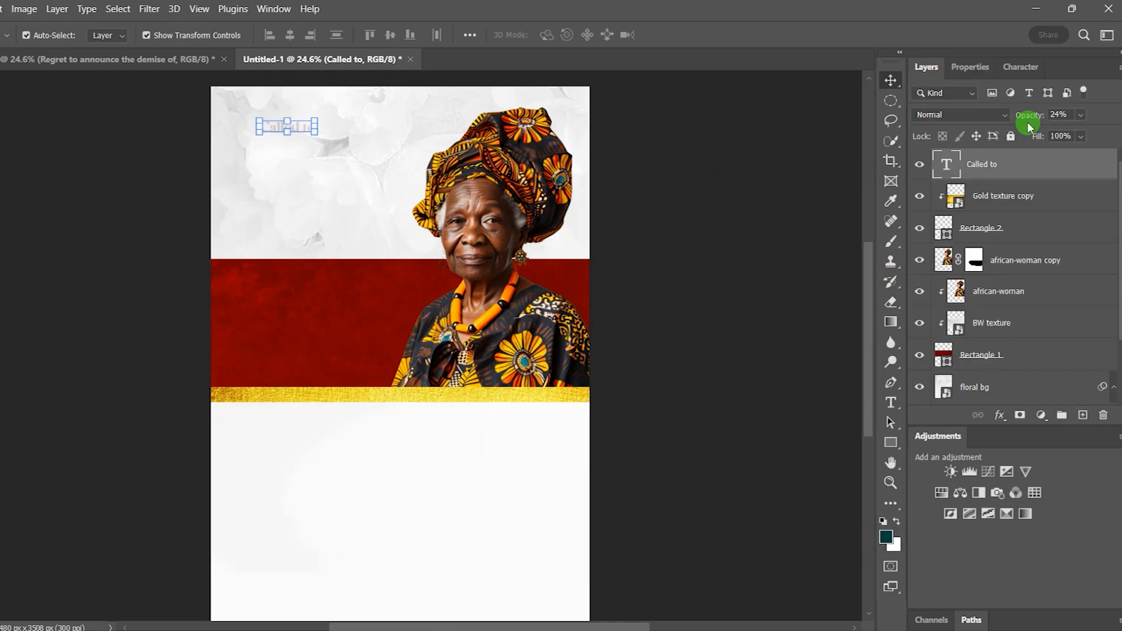
pyautogui.moveTo(1022, 119); pyautogui.dragTo(1109, 115)
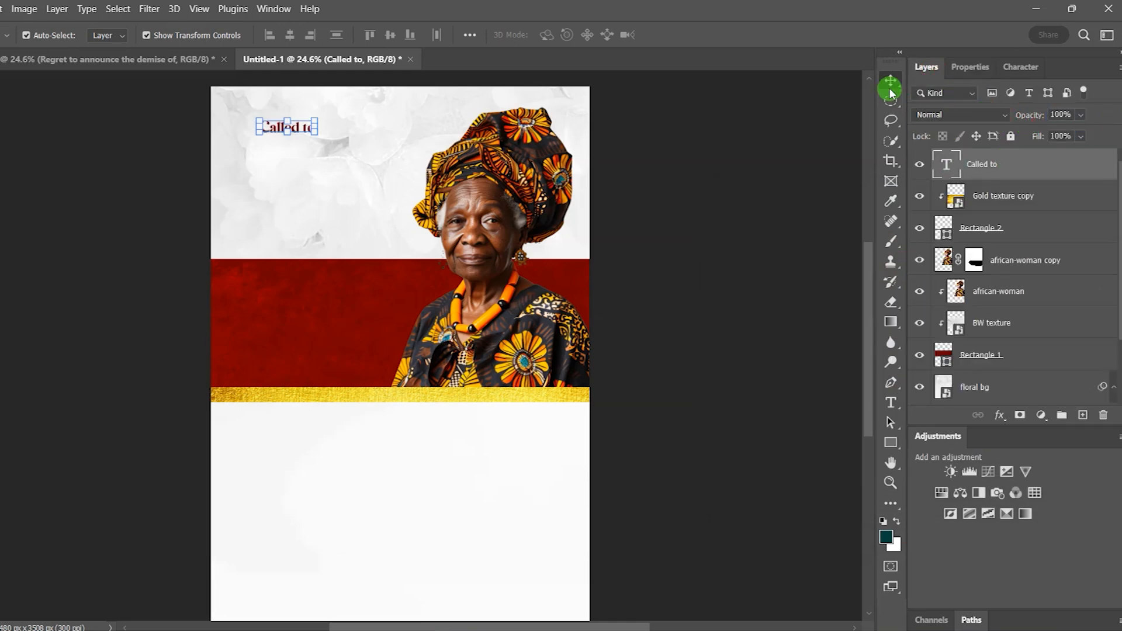
pyautogui.click(820, 100)
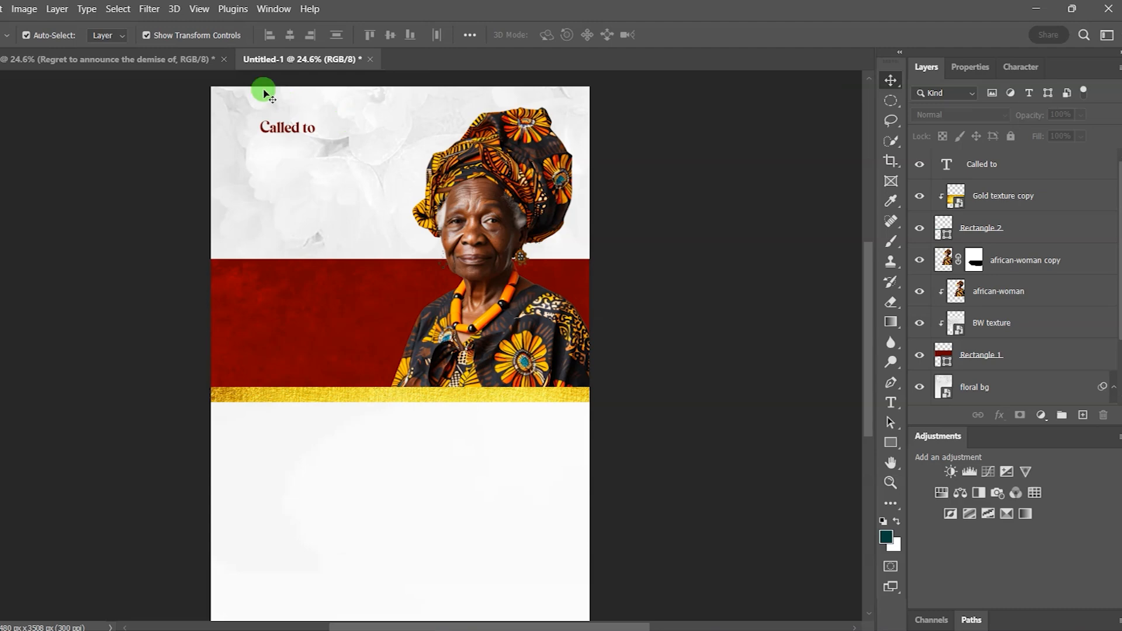
pyautogui.scroll(3, 263, 91)
pyautogui.click(288, 141)
# Step: Duplicate 'Called to' just below itself and change the copy's wording to 'glory'
pyautogui.moveTo(289, 143)
pyautogui.mouseDown()
pyautogui.moveTo(269, 134)
pyautogui.moveTo(279, 151)
pyautogui.mouseUp()
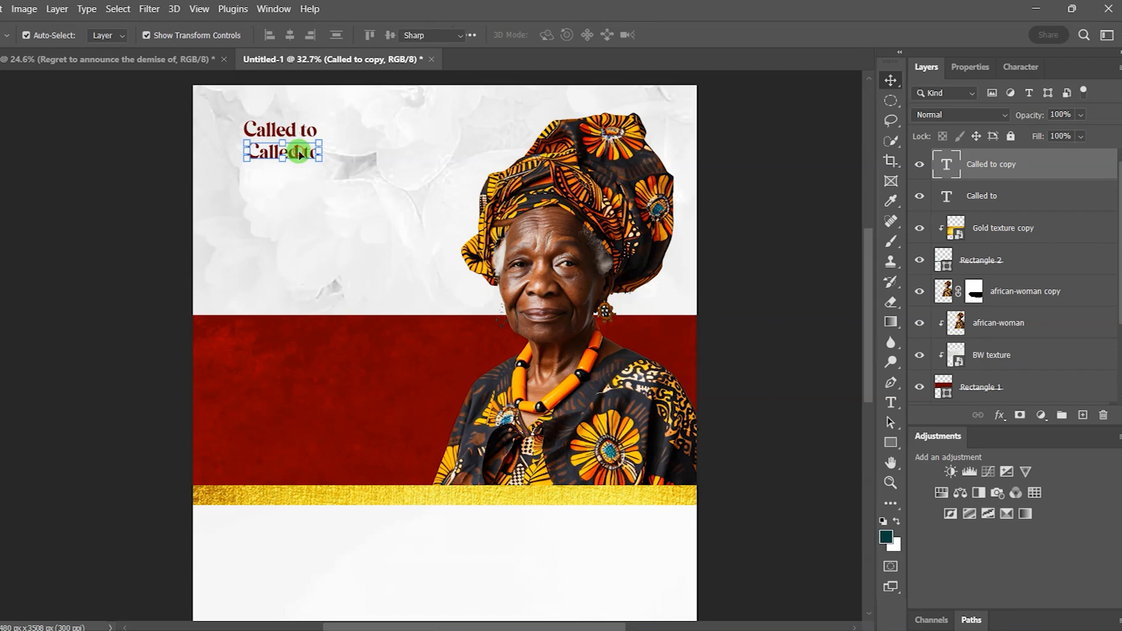
pyautogui.doubleClick(298, 152)
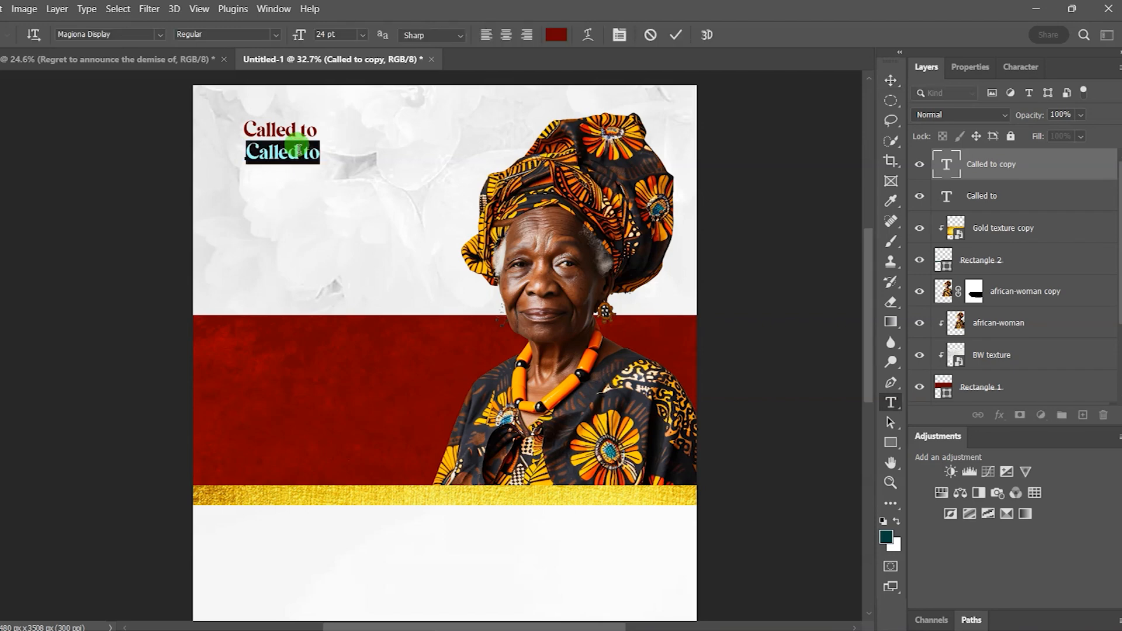
pyautogui.write('glory')
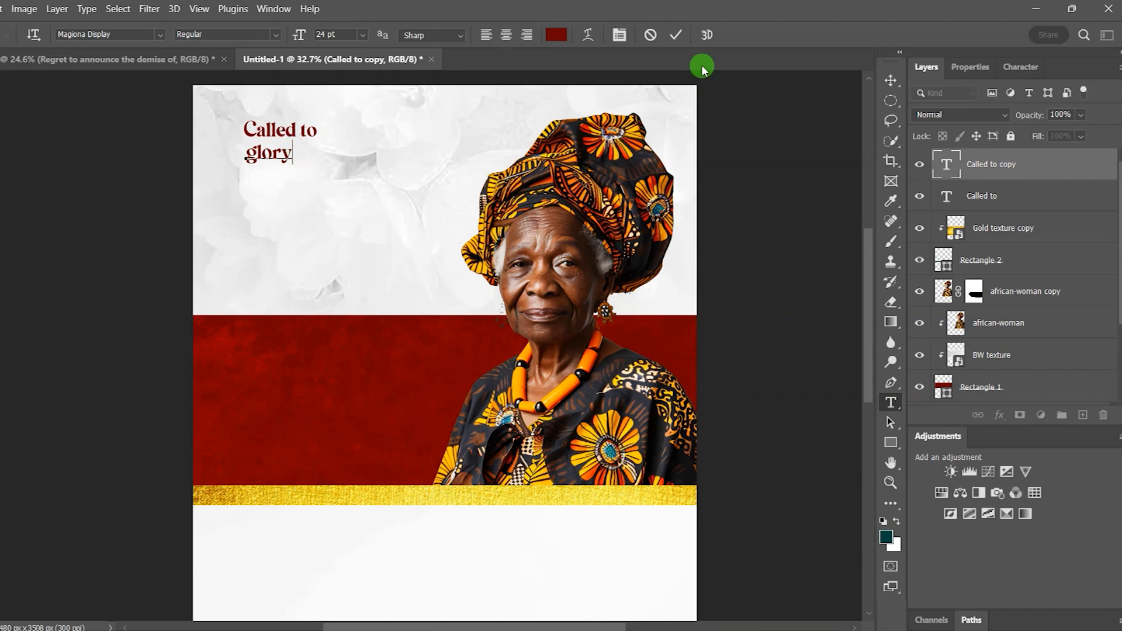
pyautogui.click(680, 36)
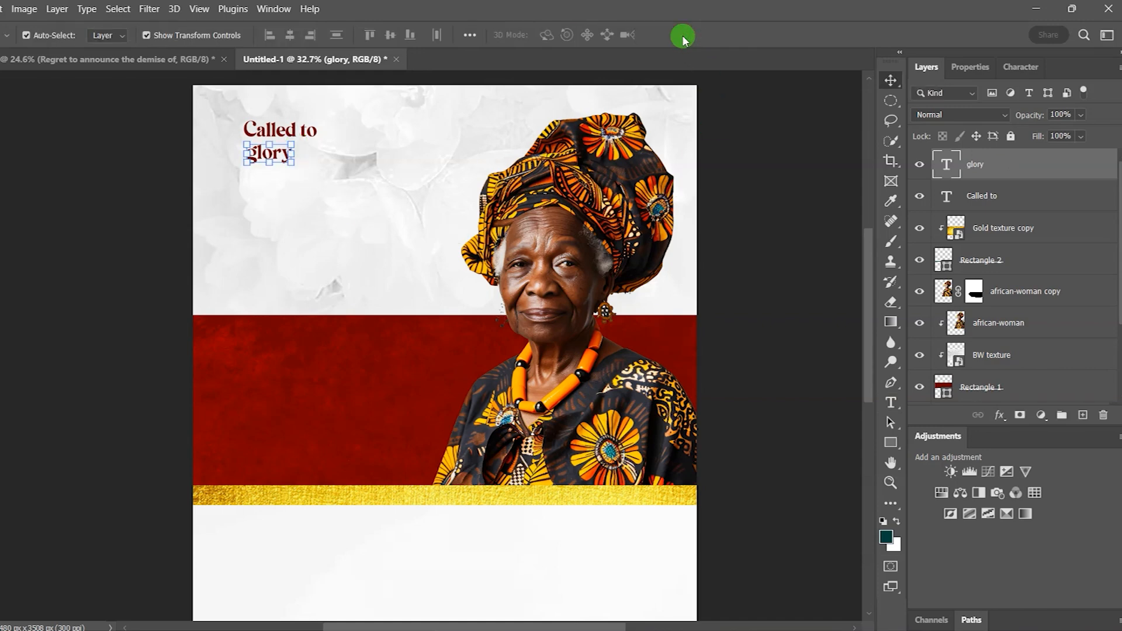
# Step: Set 'glory' in the Valky font at 66 pt
pyautogui.click(971, 67)
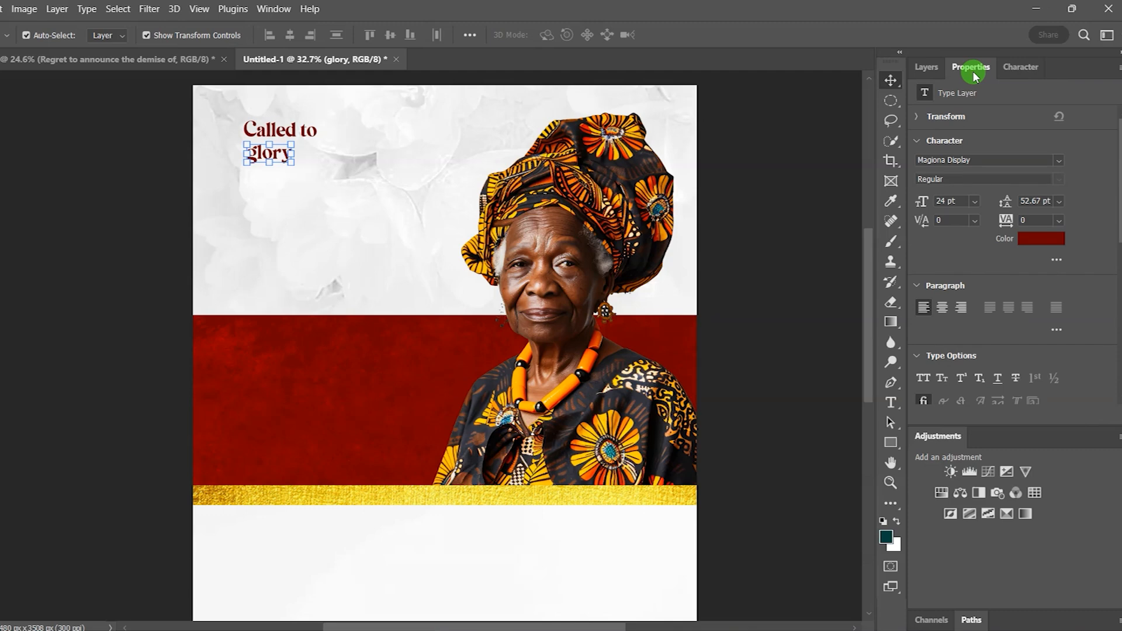
pyautogui.click(1060, 160)
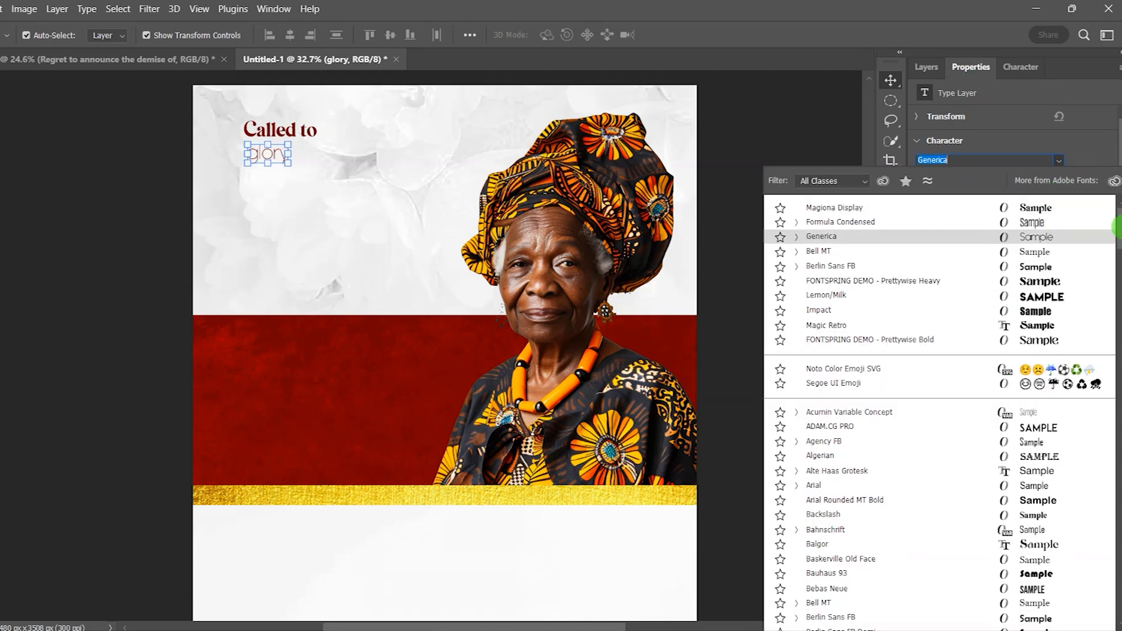
pyautogui.click(989, 159)
pyautogui.write('valky')
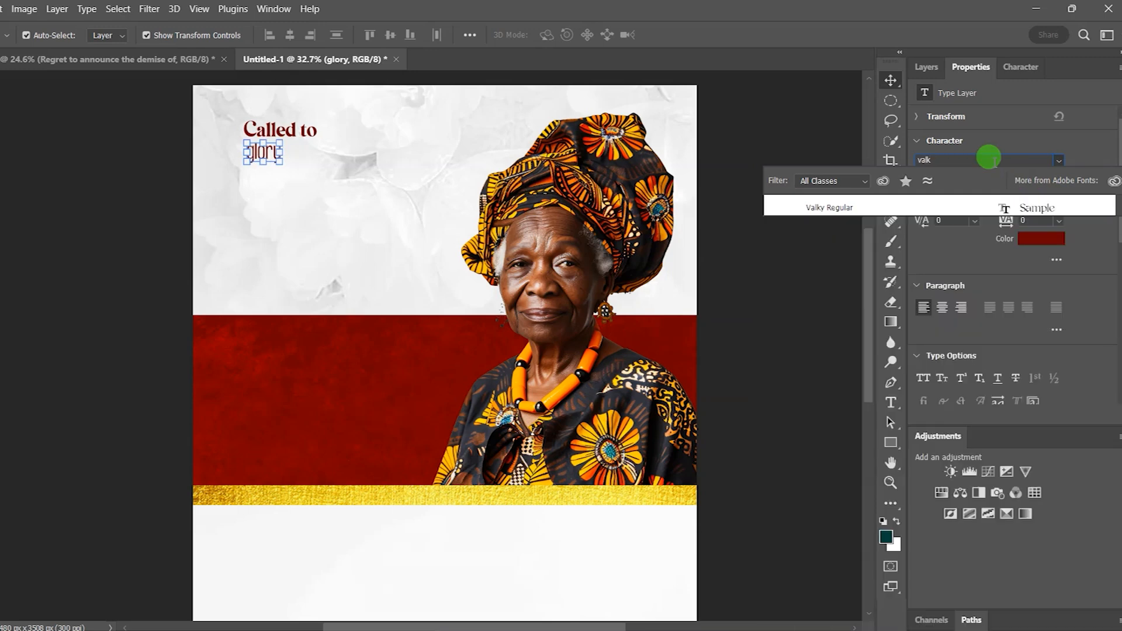
pyautogui.click(843, 209)
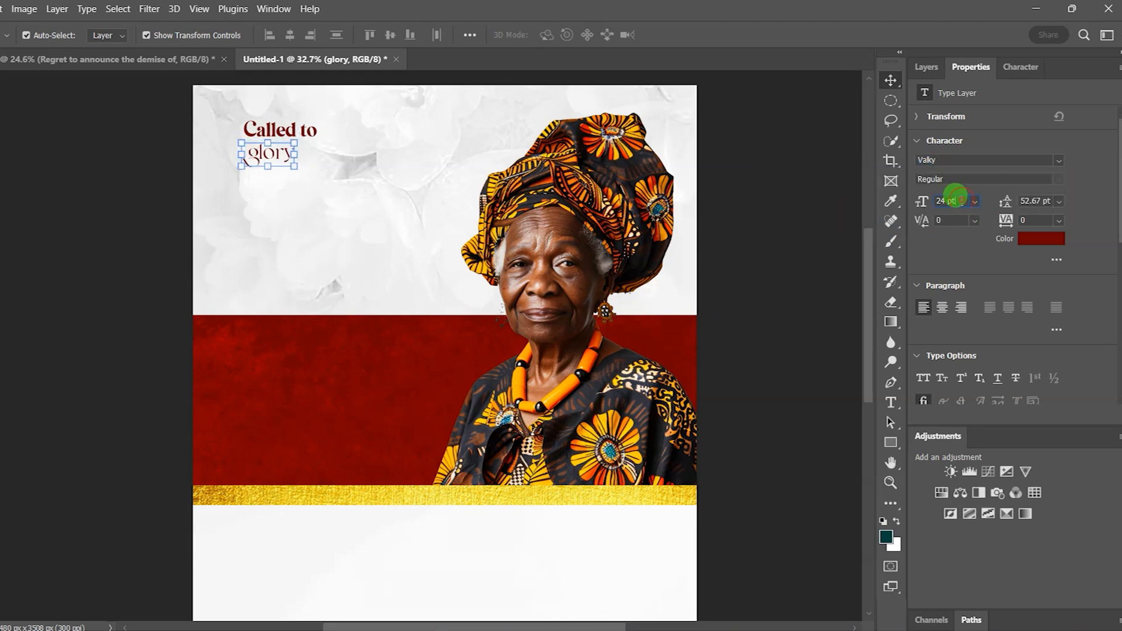
pyautogui.click(924, 201)
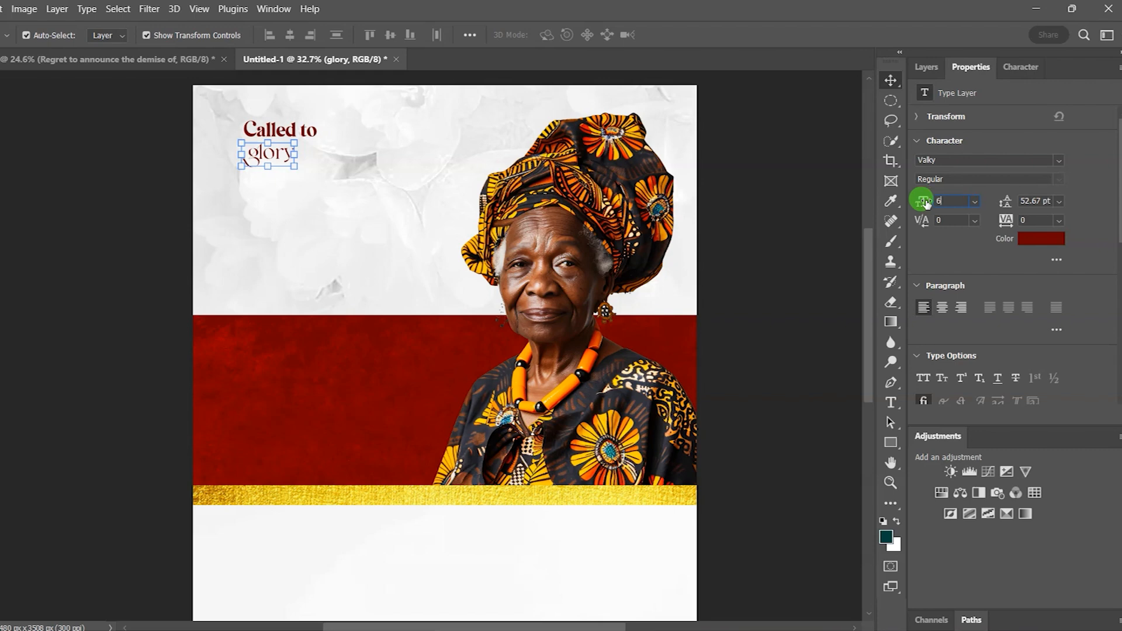
pyautogui.press('Return')
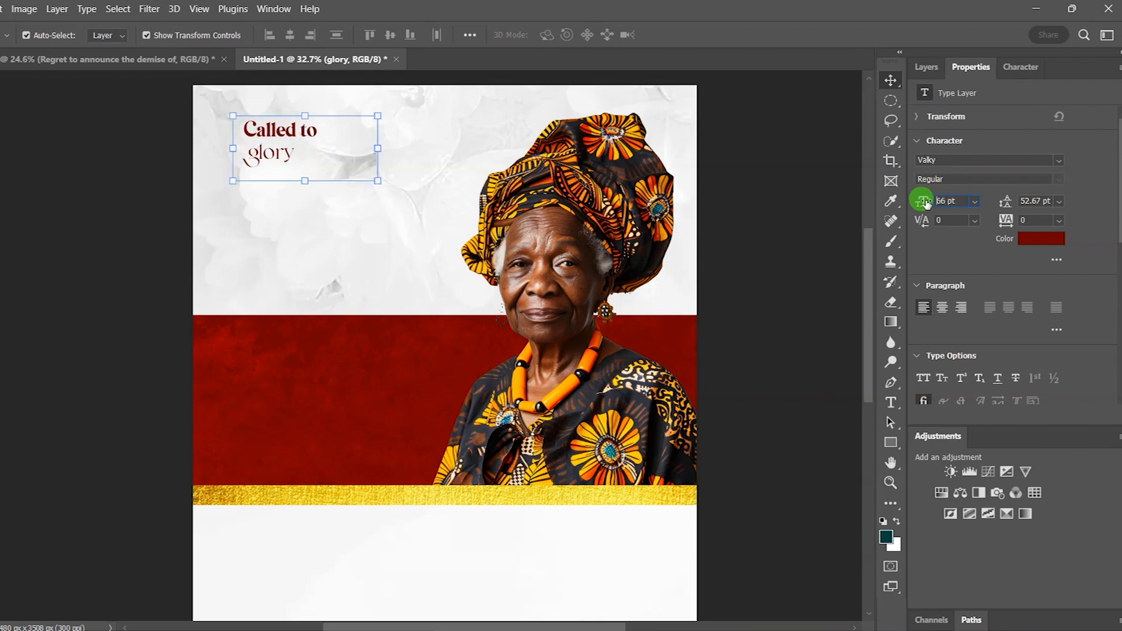
# Step: Move 'glory' down-left under 'Called to' and shift 'Called to' about 60 px right
pyautogui.click(892, 87)
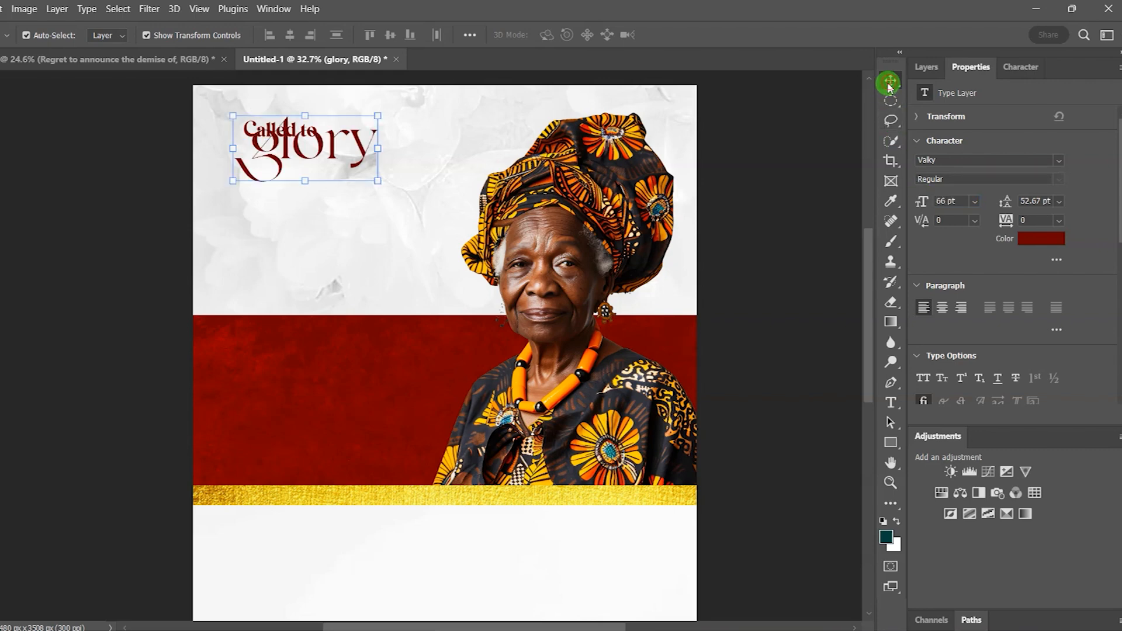
pyautogui.click(335, 149)
pyautogui.moveTo(334, 149); pyautogui.dragTo(318, 164)
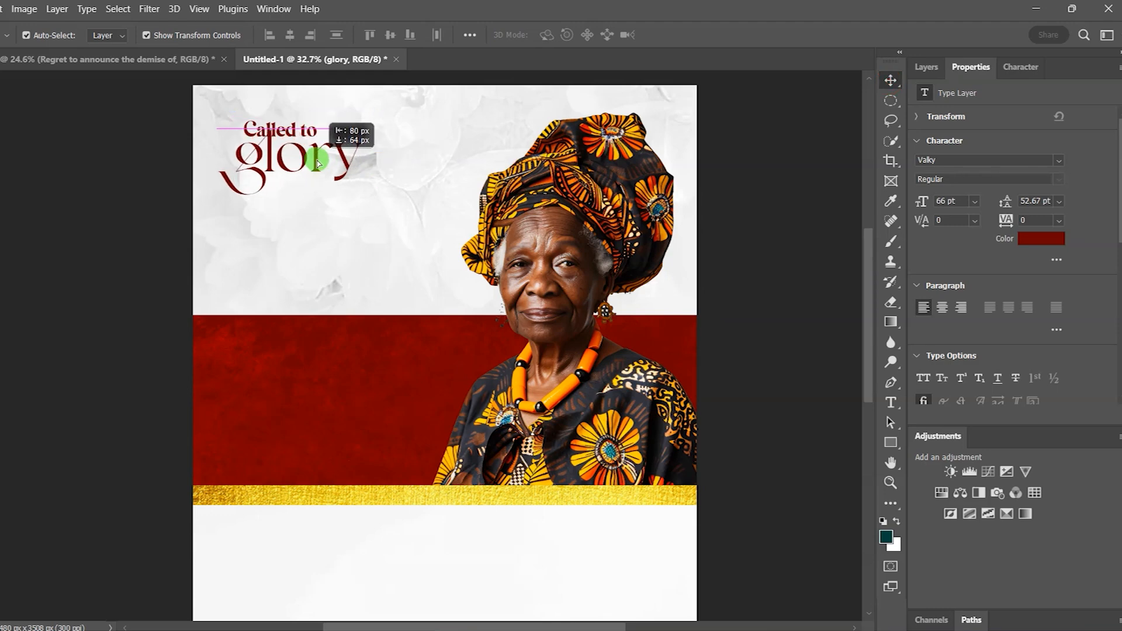
pyautogui.click(766, 180)
pyautogui.moveTo(294, 132); pyautogui.dragTo(327, 134)
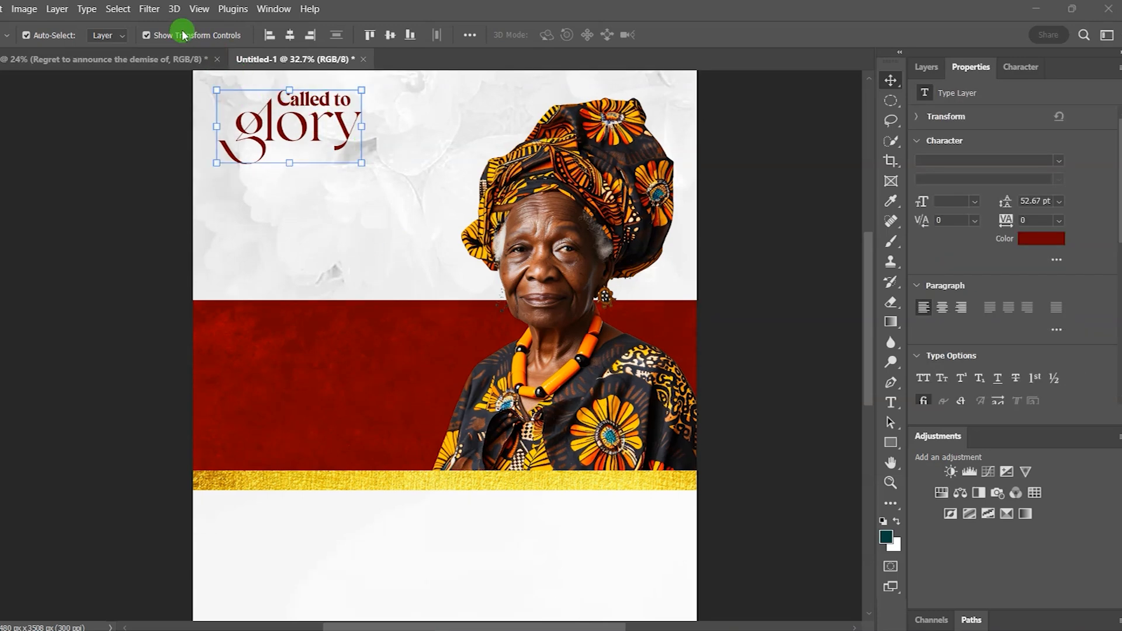
# Step: Fit the poster on screen and draw a 1105 × 520 px dark teal rectangle below the heading
pyautogui.click(199, 8)
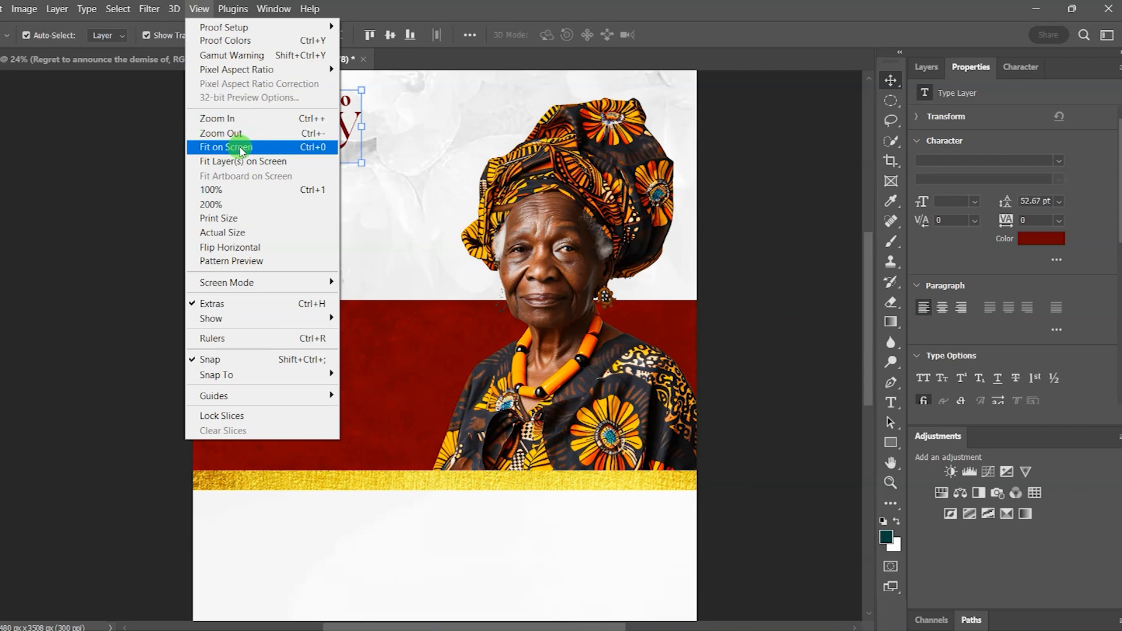
pyautogui.click(226, 147)
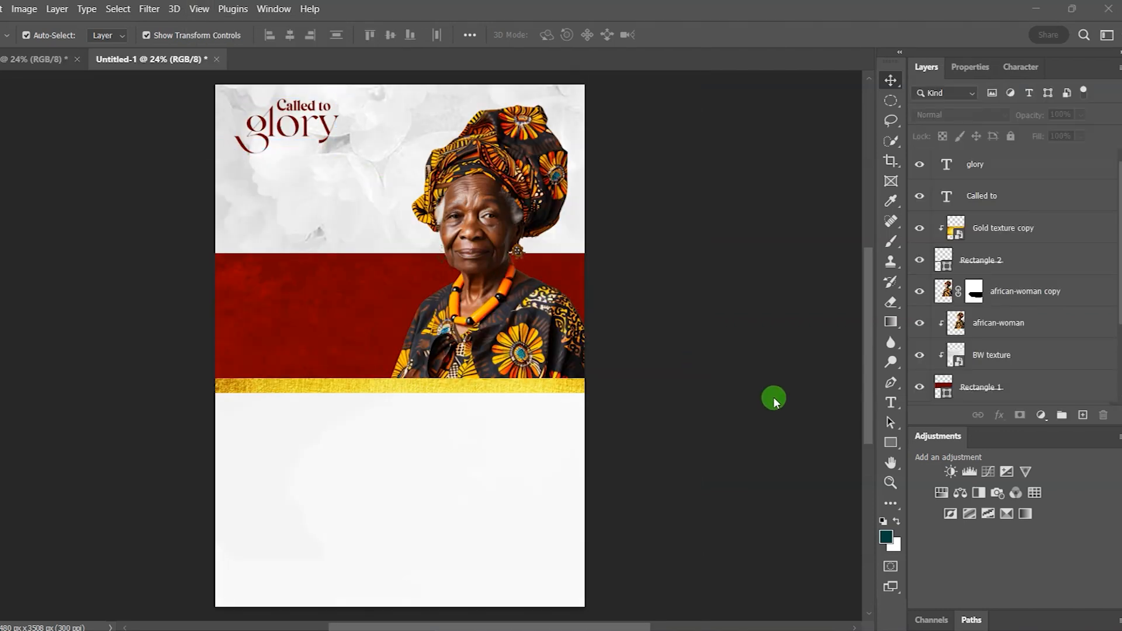
pyautogui.click(891, 444)
pyautogui.click(932, 444)
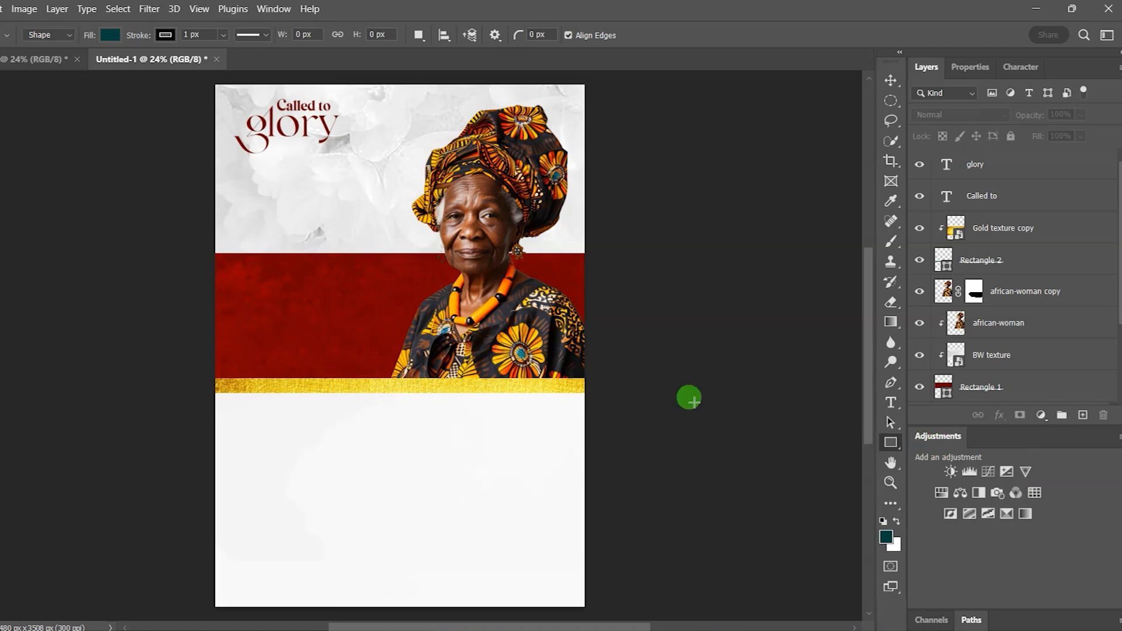
pyautogui.moveTo(234, 159); pyautogui.dragTo(397, 235)
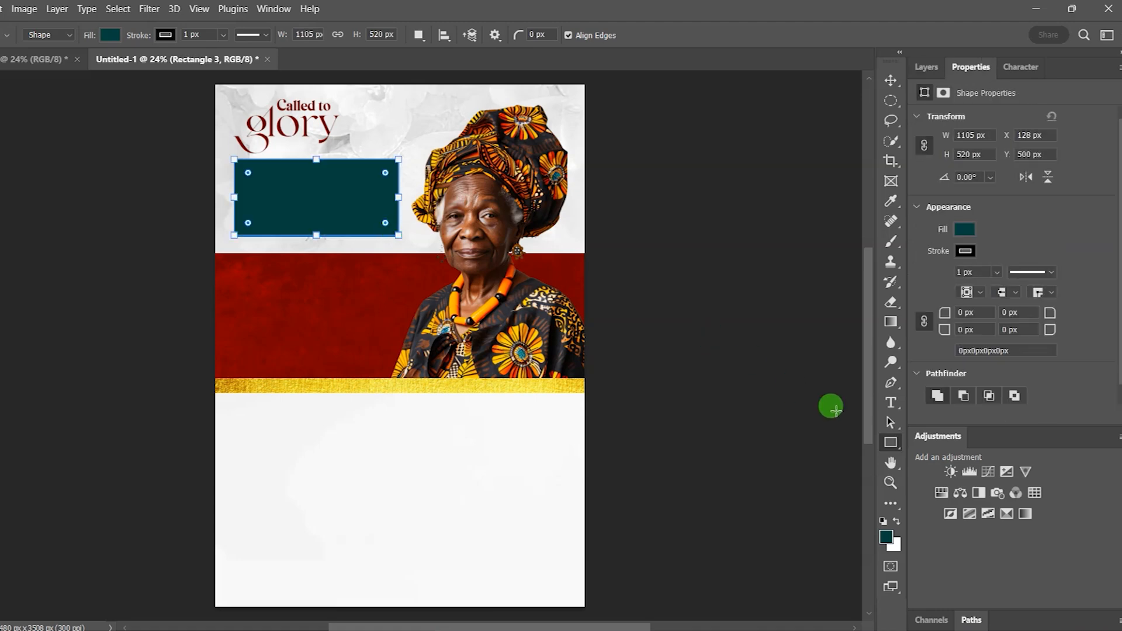
pyautogui.click(890, 402)
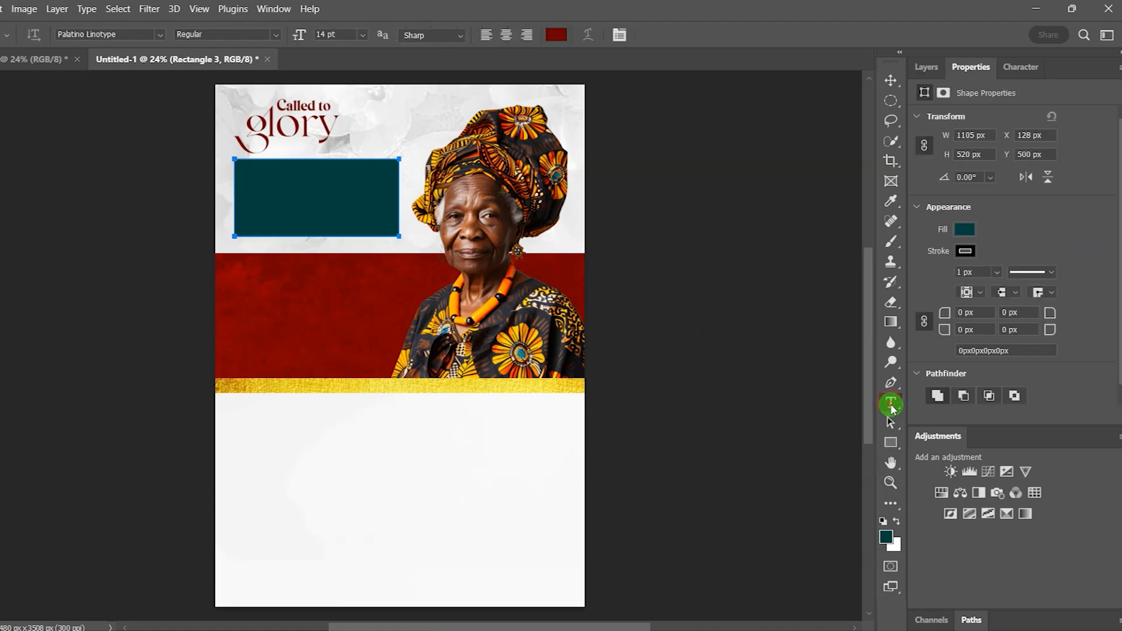
# Step: Add a lorem ipsum paragraph inside the rectangle, stretching its text box taller so all lines fit
pyautogui.click(257, 176)
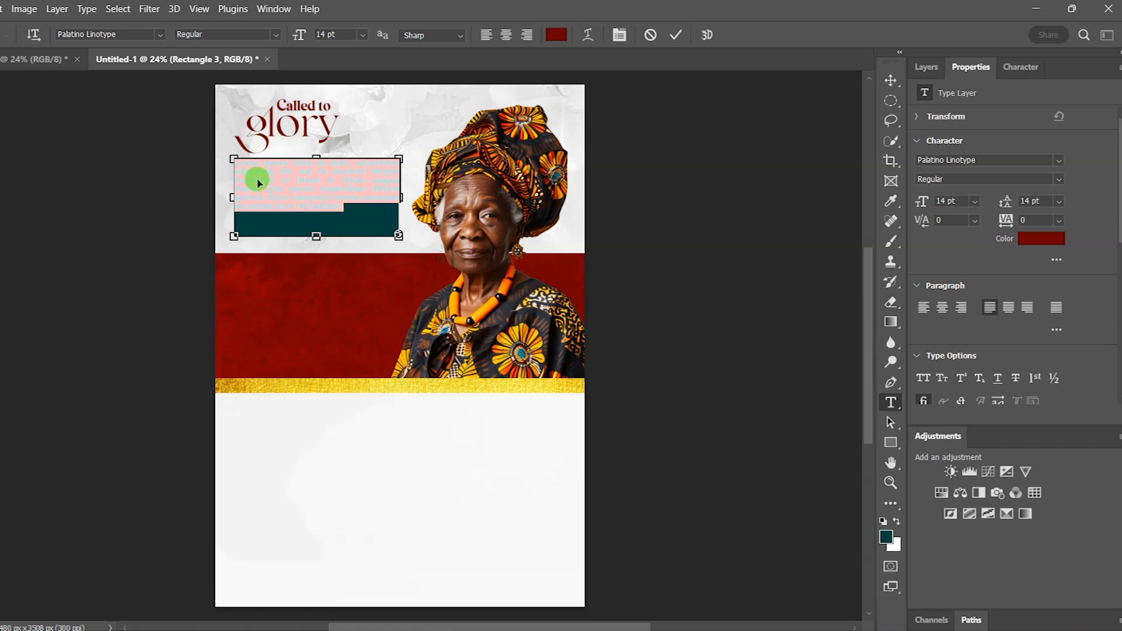
pyautogui.click(258, 176)
pyautogui.click(301, 229)
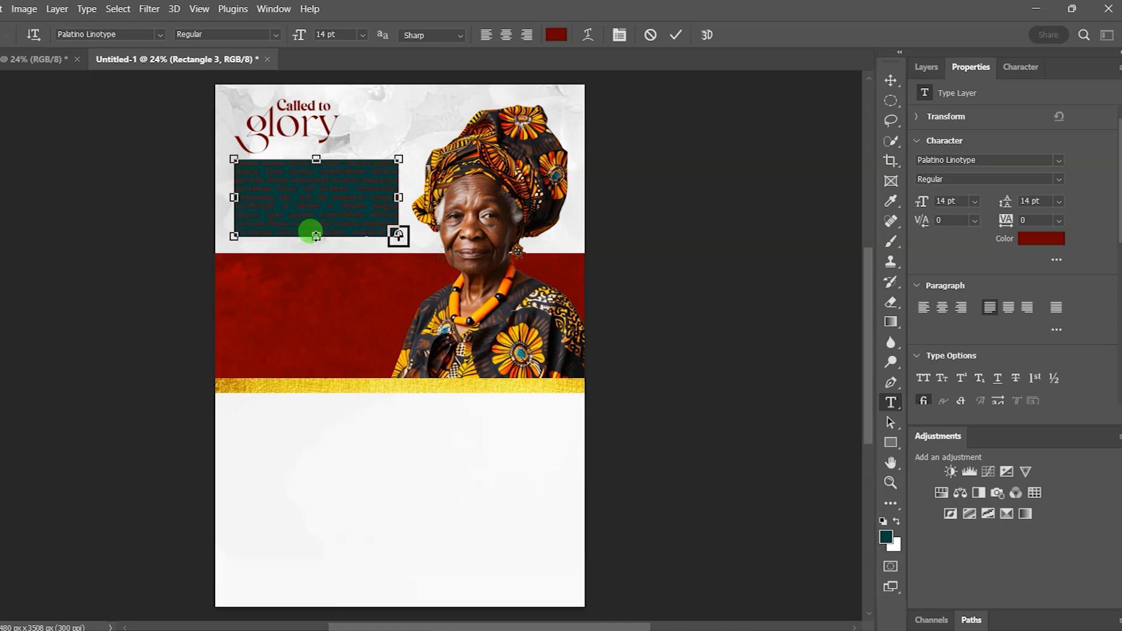
pyautogui.scroll(10, 315, 230)
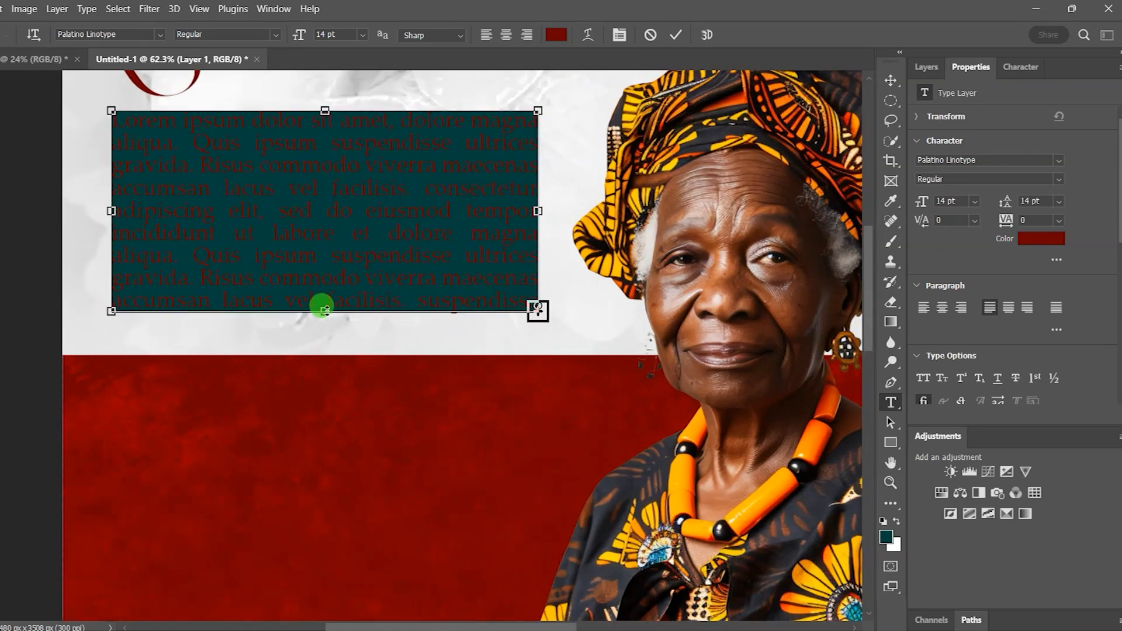
pyautogui.moveTo(324, 310); pyautogui.dragTo(325, 339)
pyautogui.moveTo(325, 110); pyautogui.dragTo(325, 95)
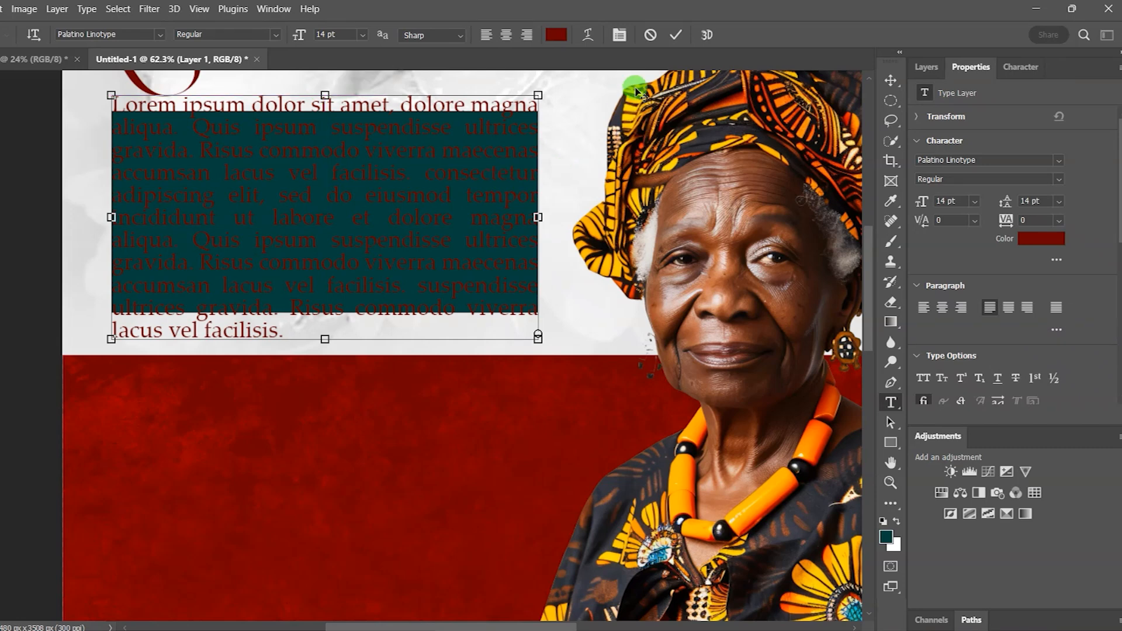
pyautogui.click(677, 37)
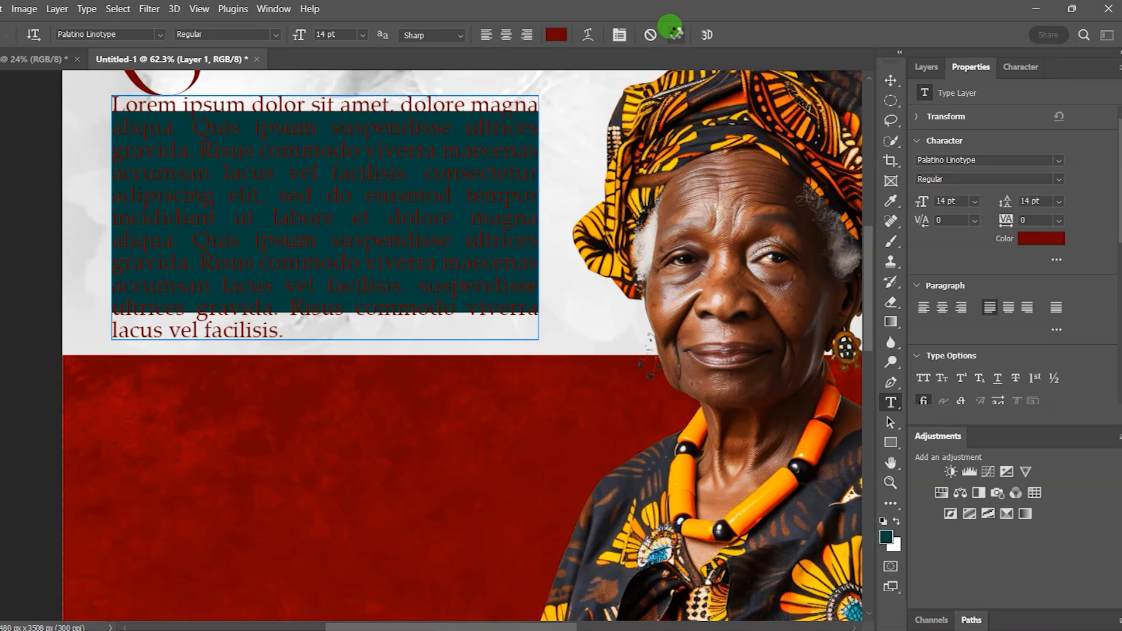
pyautogui.press('v')
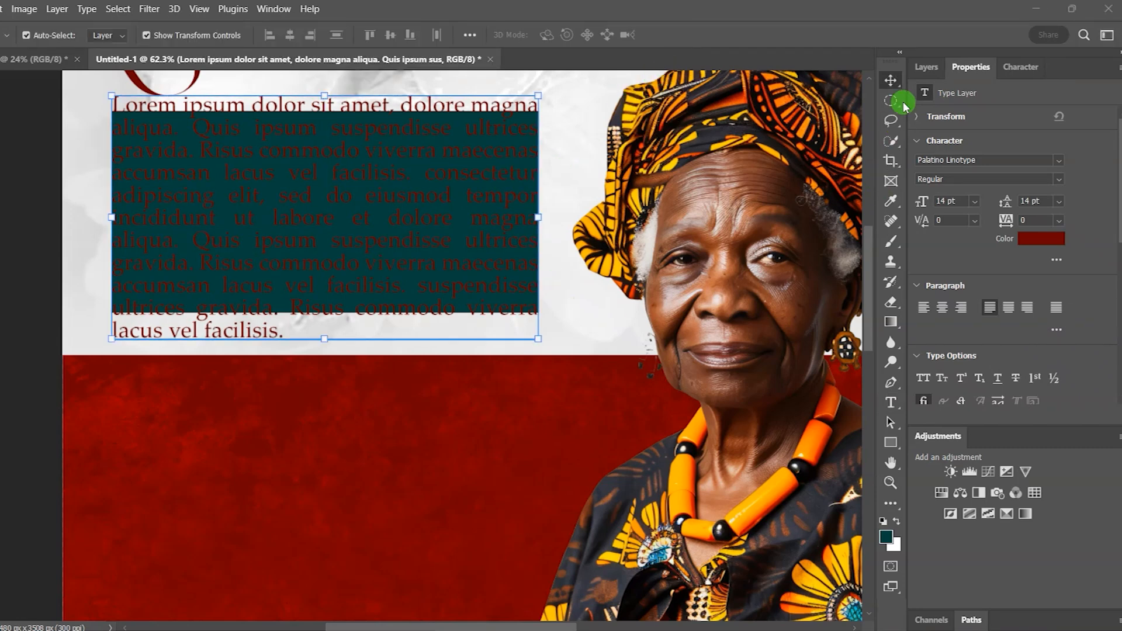
# Step: Set both the stroke and fill of Rectangle 3 to No Color
pyautogui.click(929, 68)
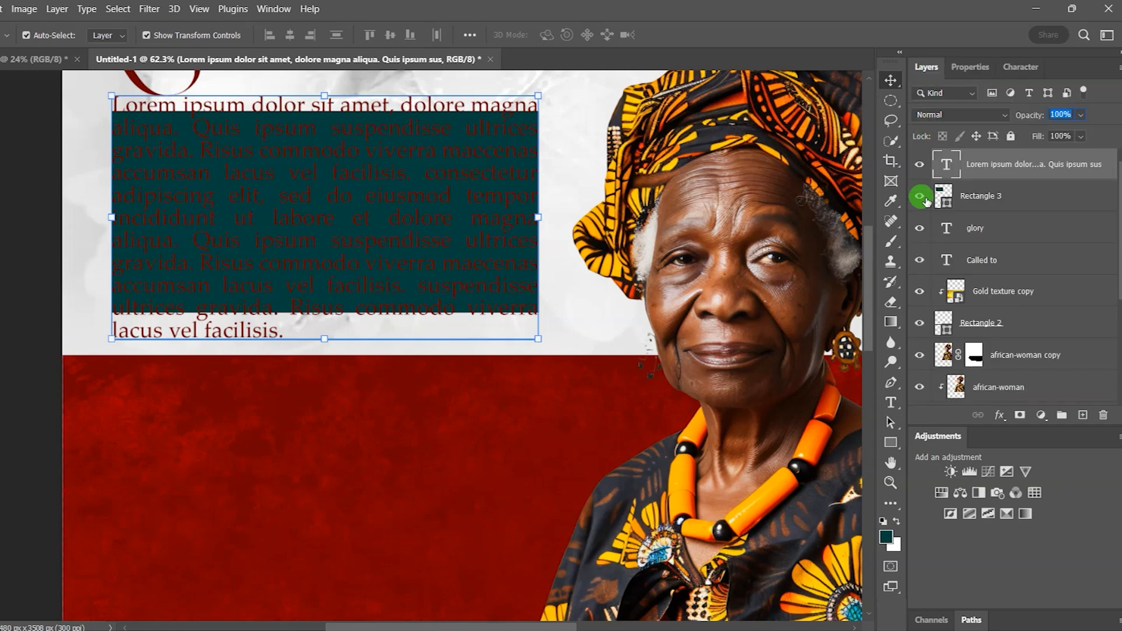
pyautogui.click(999, 199)
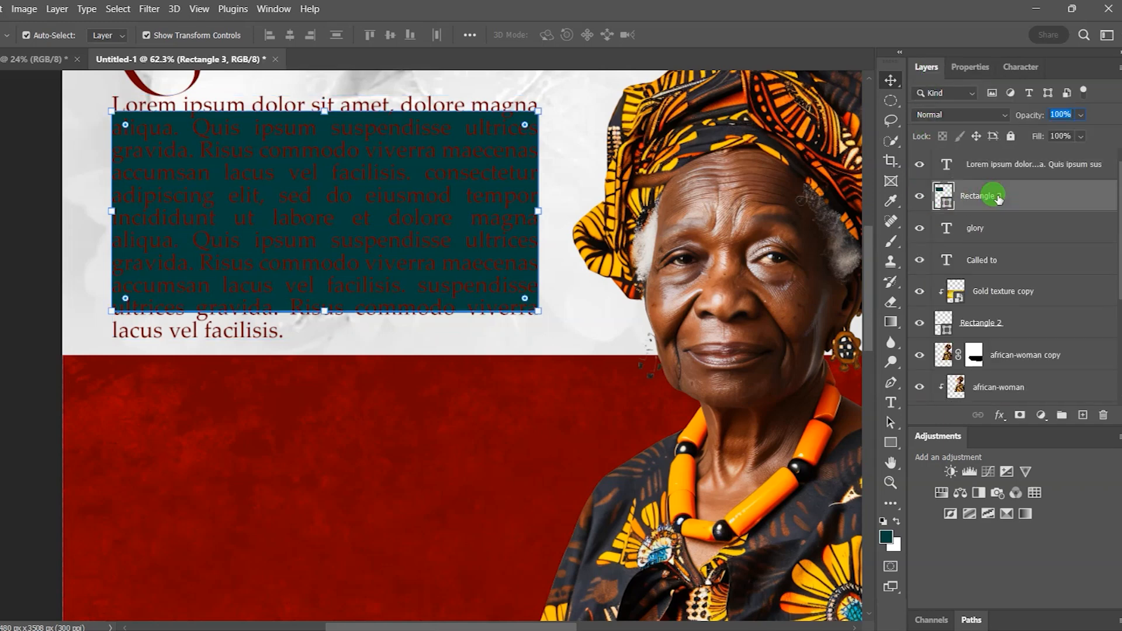
pyautogui.click(970, 67)
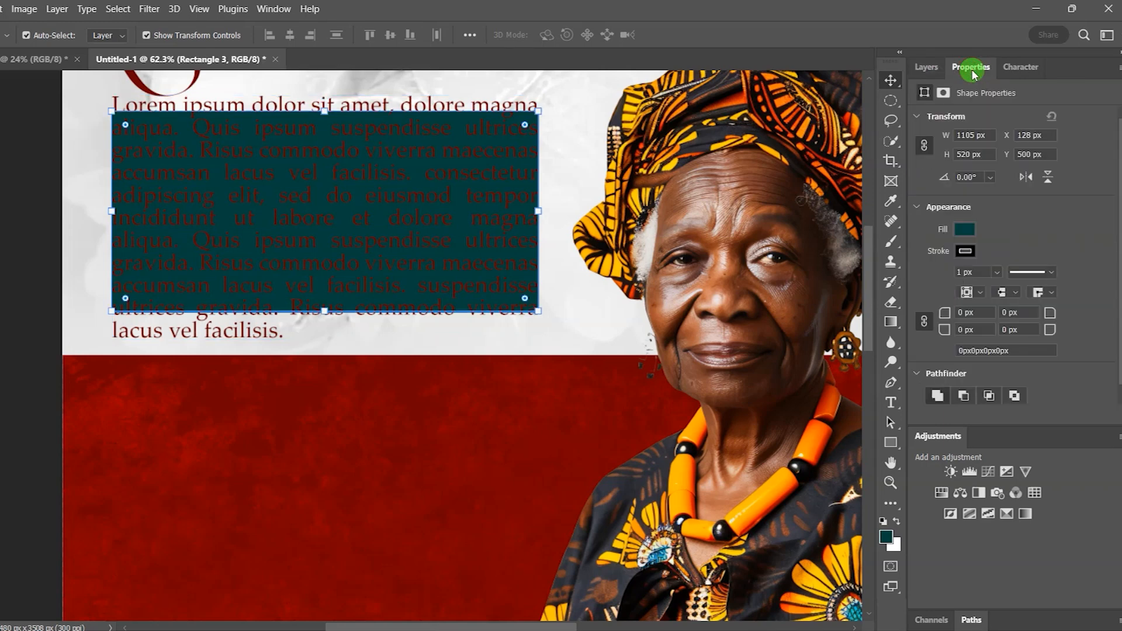
pyautogui.click(966, 251)
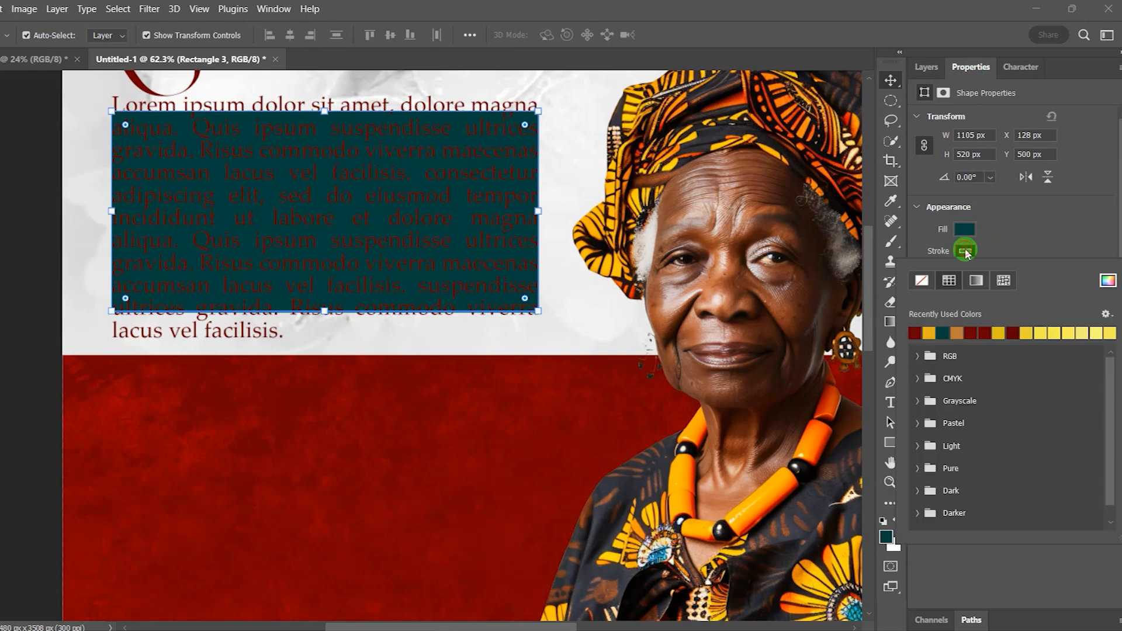
pyautogui.click(924, 283)
pyautogui.click(1022, 240)
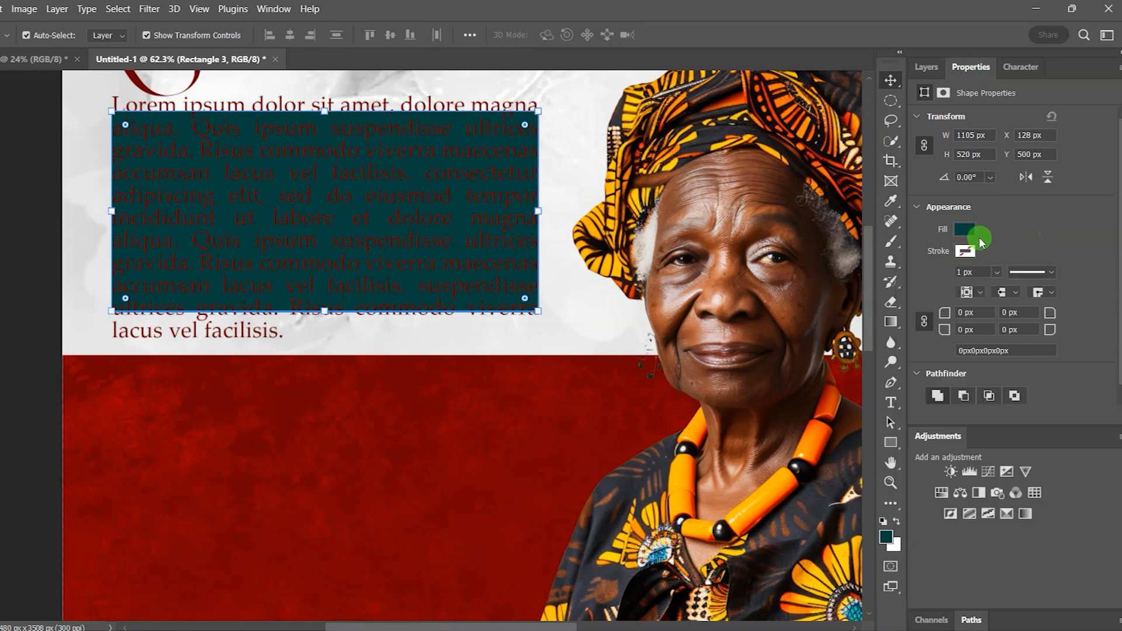
pyautogui.click(967, 232)
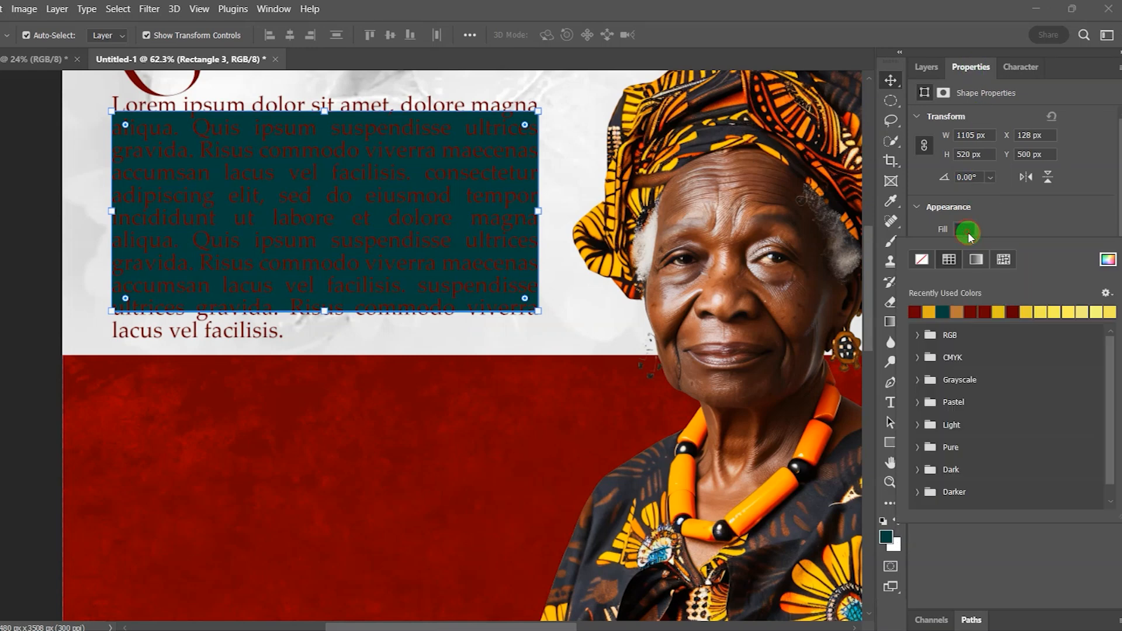
pyautogui.click(923, 260)
pyautogui.click(1051, 226)
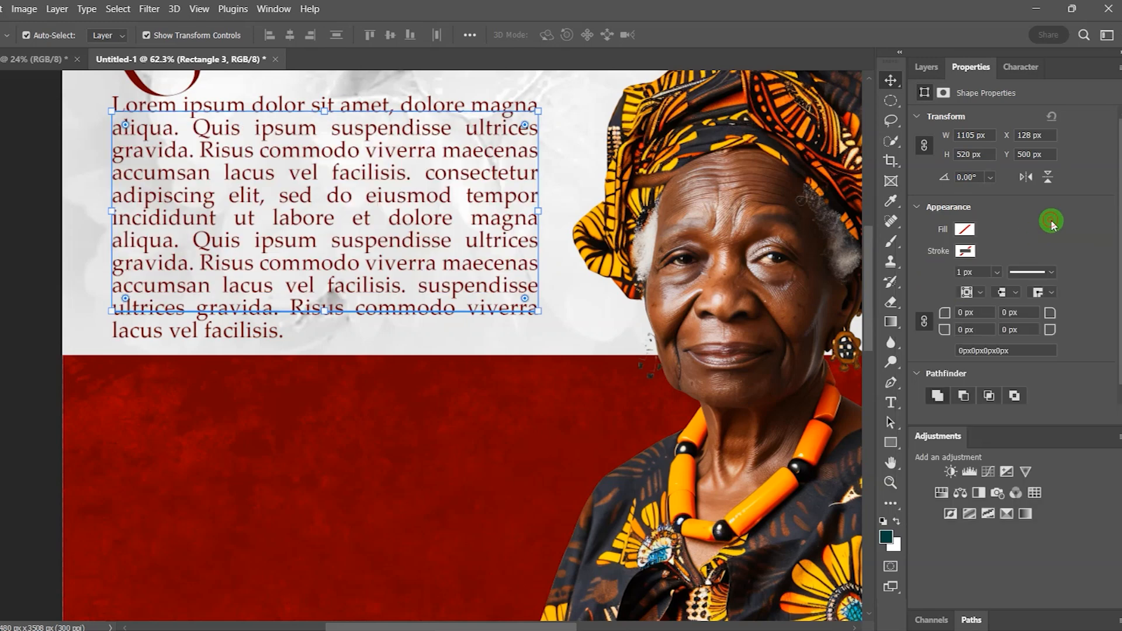
pyautogui.click(927, 67)
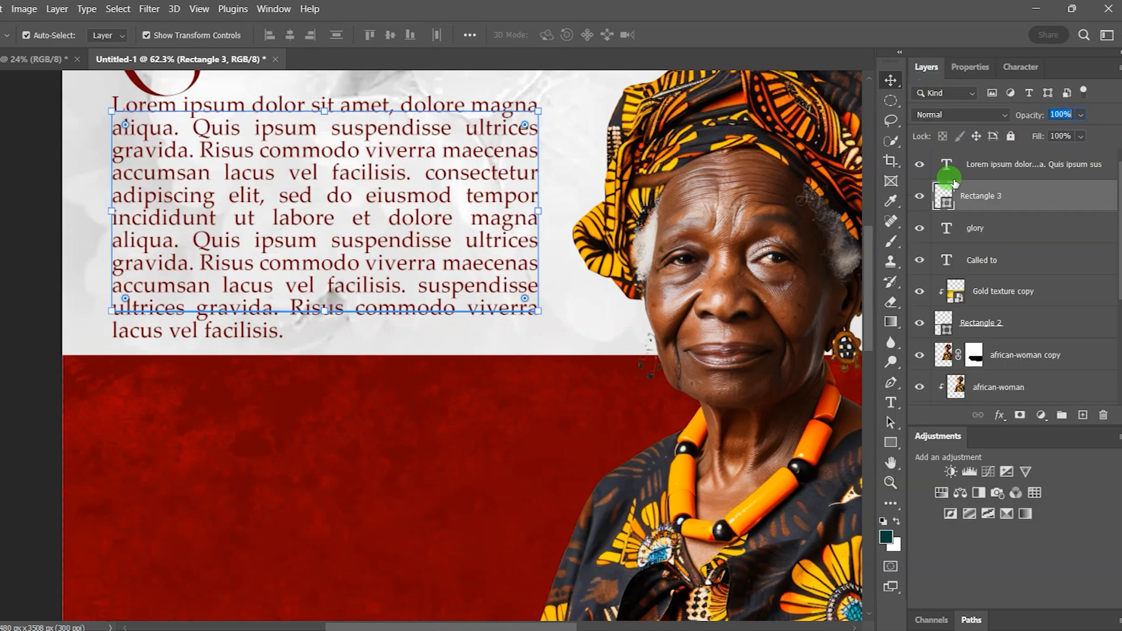
pyautogui.click(986, 167)
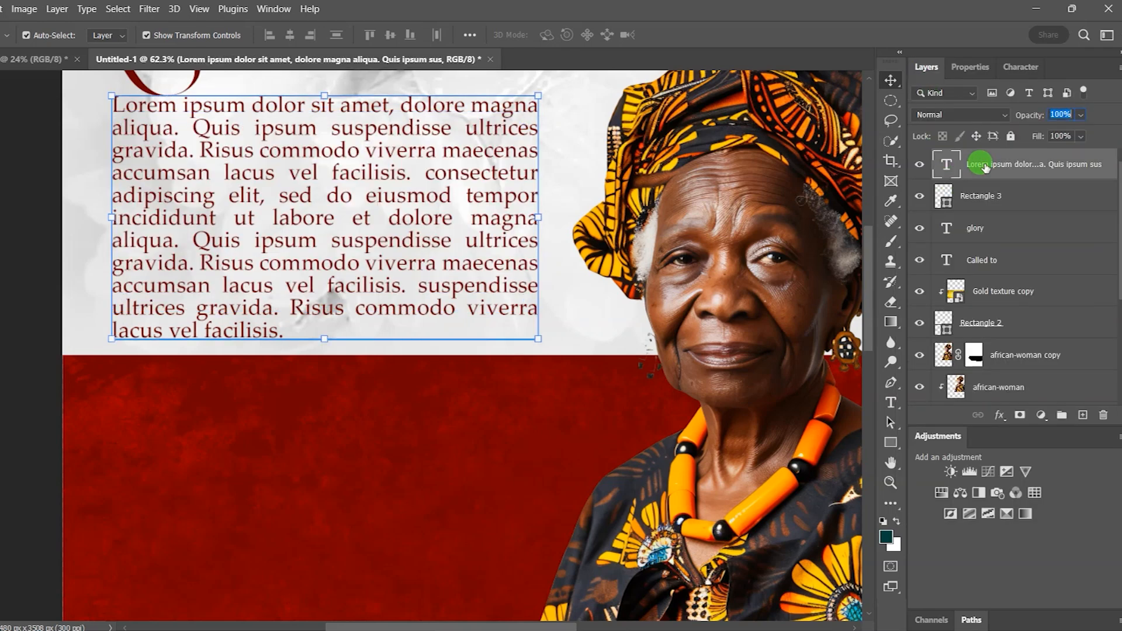
pyautogui.click(970, 66)
pyautogui.click(1042, 238)
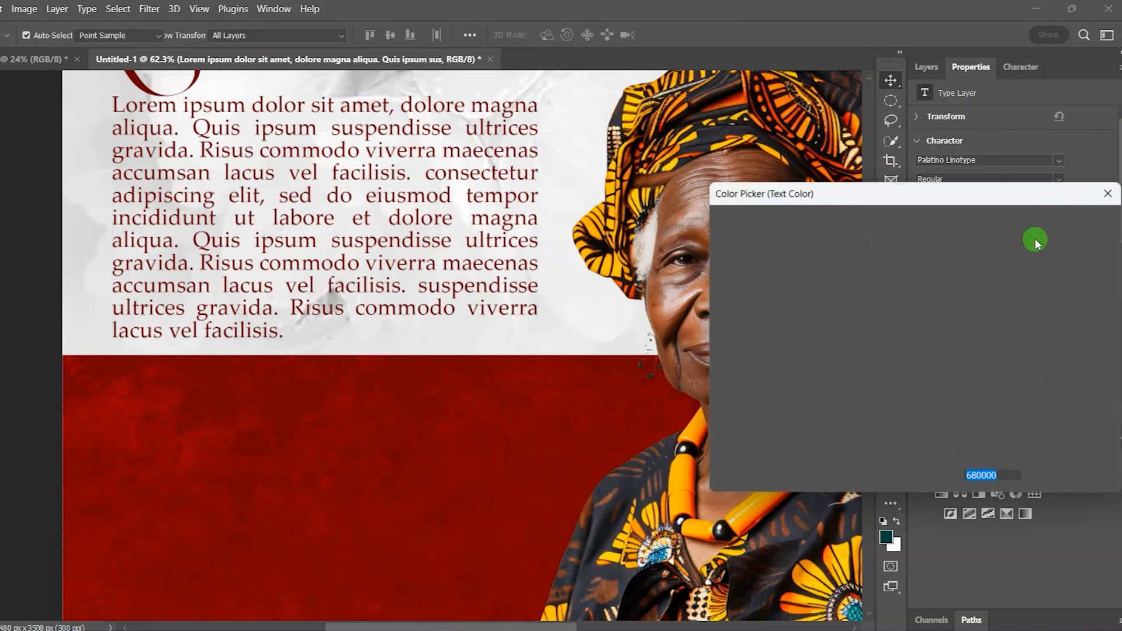
pyautogui.click(994, 475)
pyautogui.click(1009, 474)
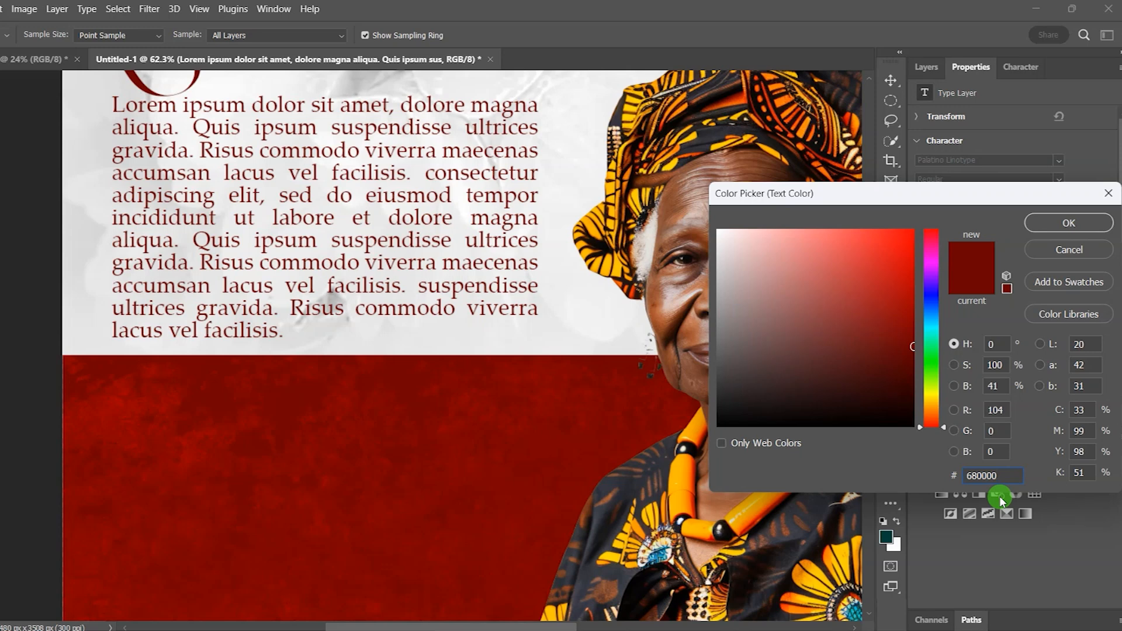
pyautogui.click(1068, 225)
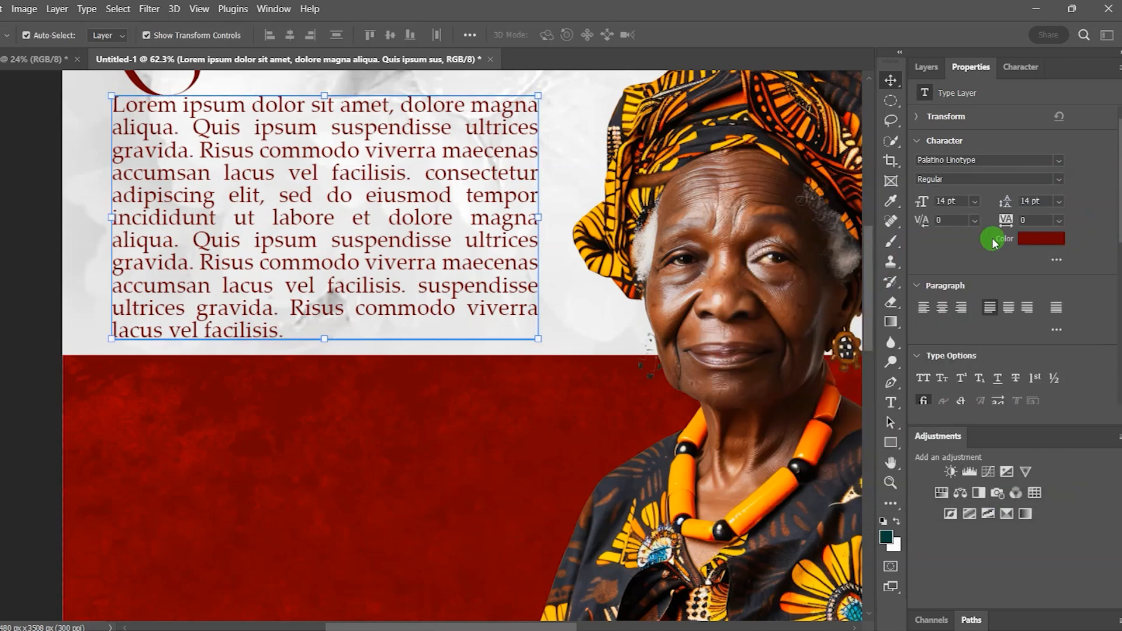
pyautogui.click(577, 304)
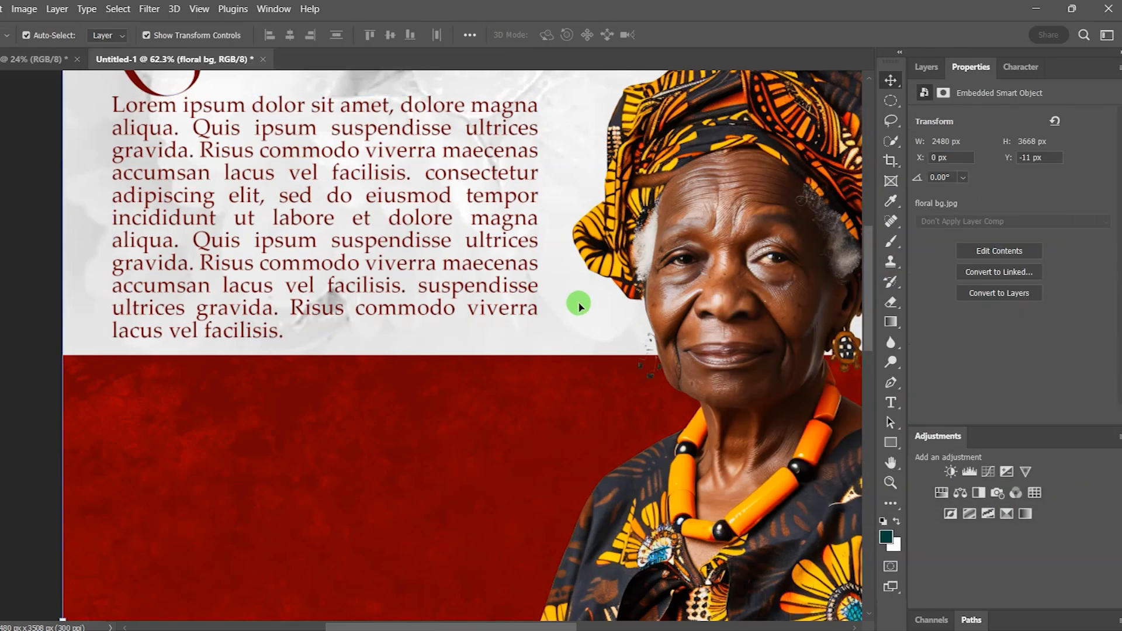
pyautogui.moveTo(868, 313); pyautogui.dragTo(873, 272)
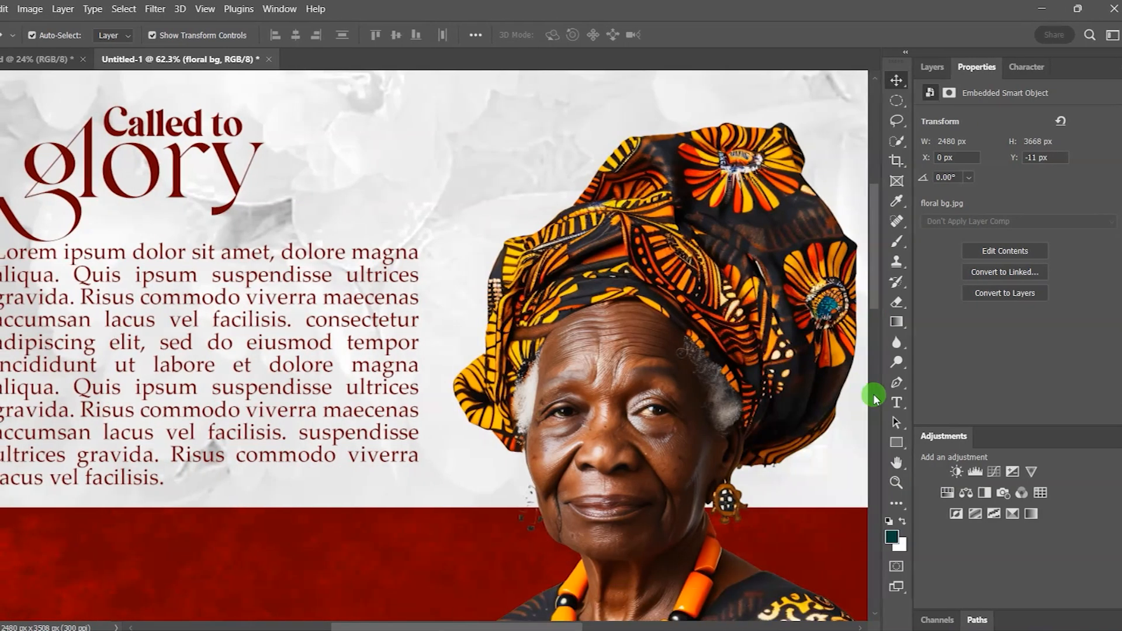
pyautogui.click(891, 403)
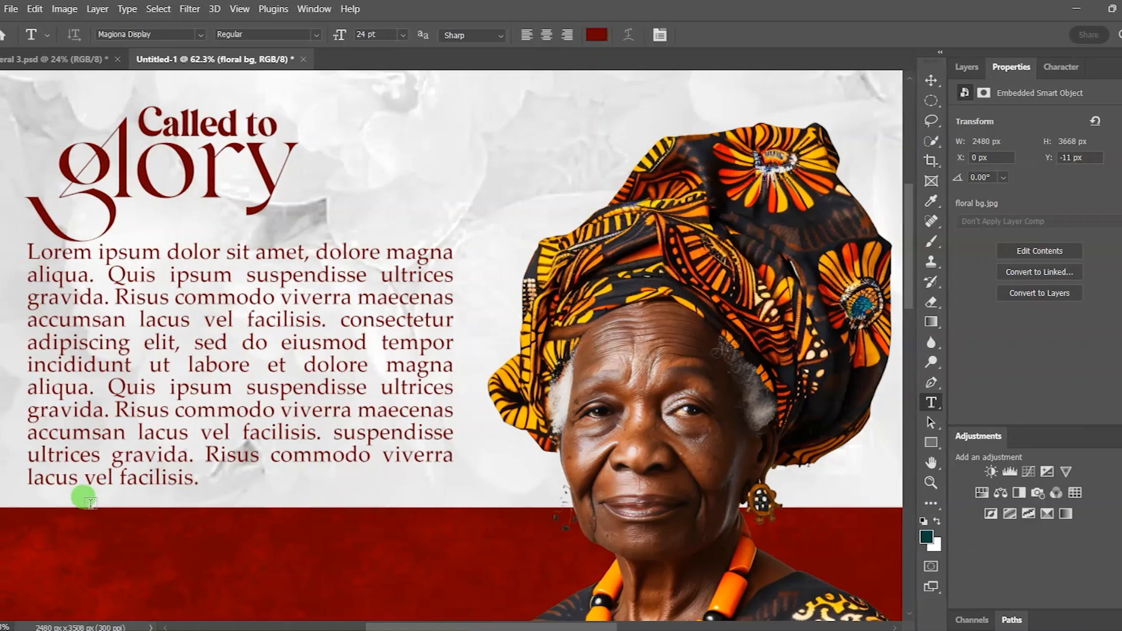
# Step: Type 'Regret to announce the death of' as a new line below the paragraph
pyautogui.click(46, 496)
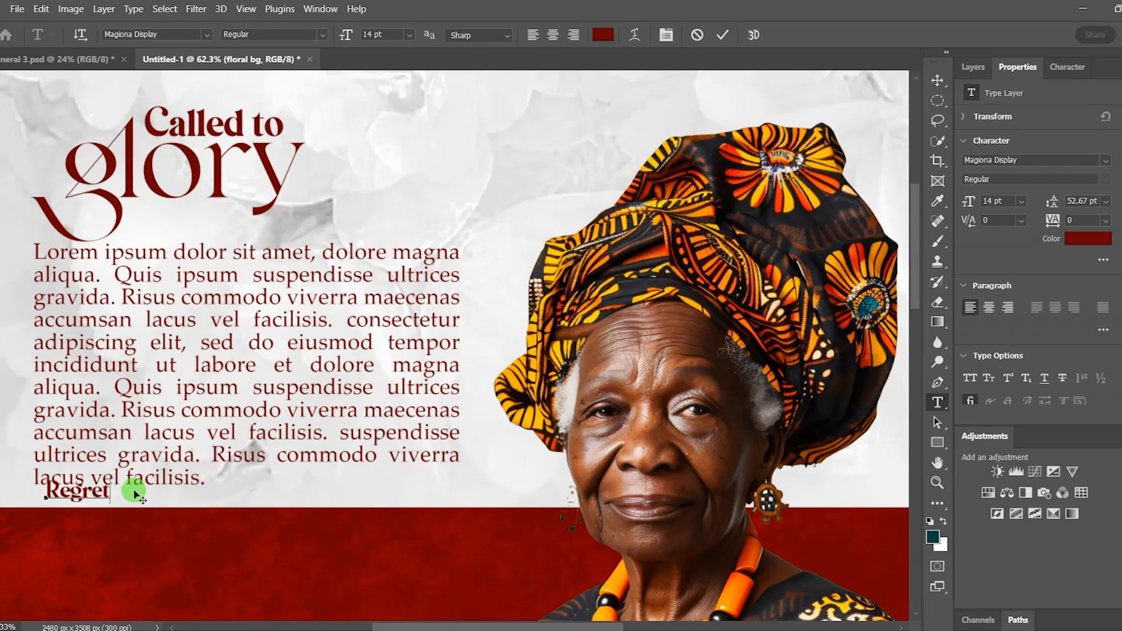
pyautogui.write('to announce the death of')
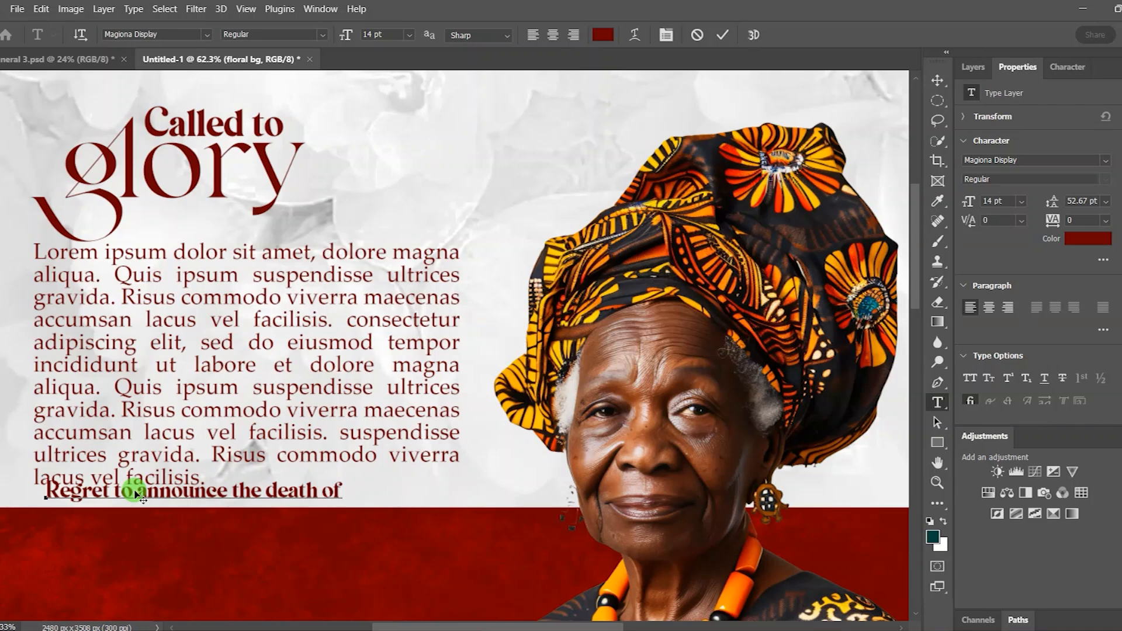
# Step: Align the intro line with the paragraph's left edge, nudging both up slightly
pyautogui.click(723, 34)
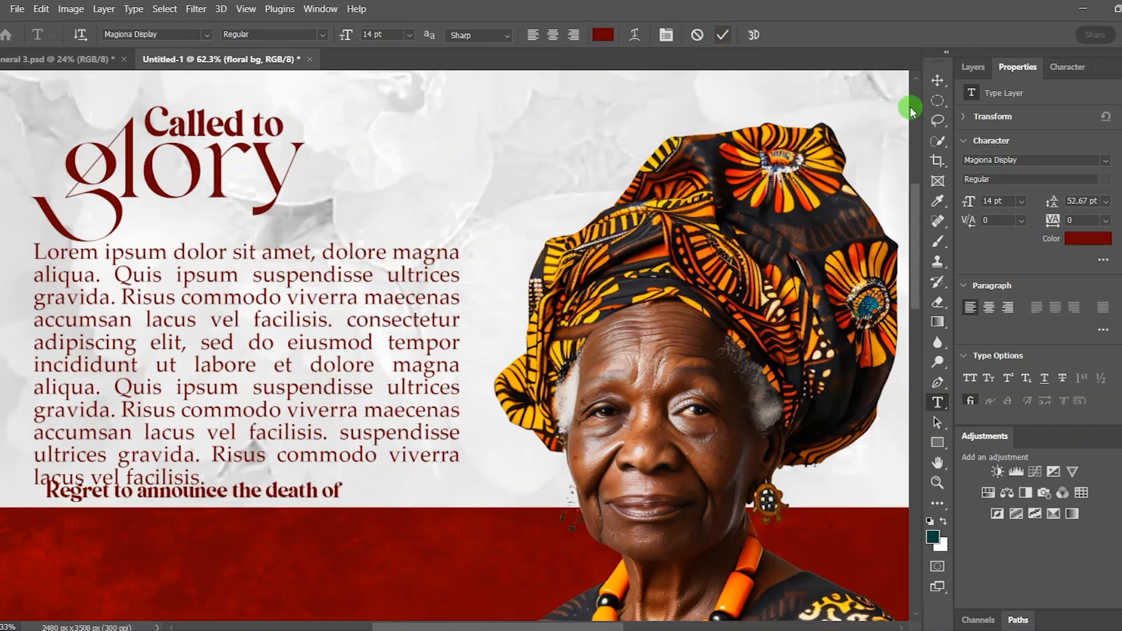
pyautogui.click(938, 80)
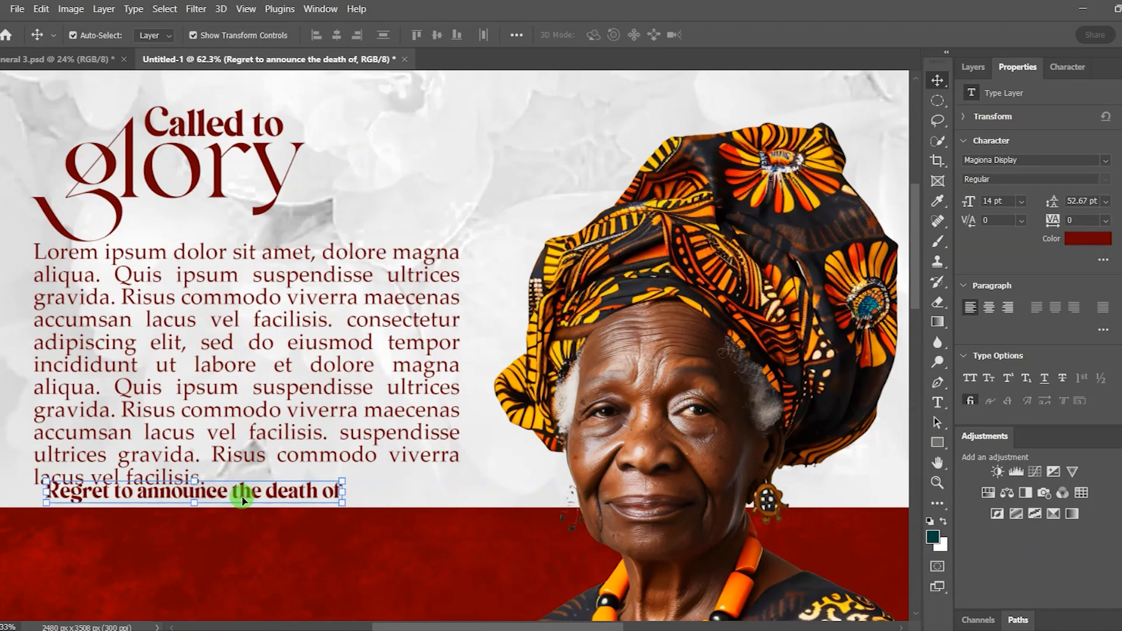
pyautogui.moveTo(218, 491); pyautogui.dragTo(209, 497)
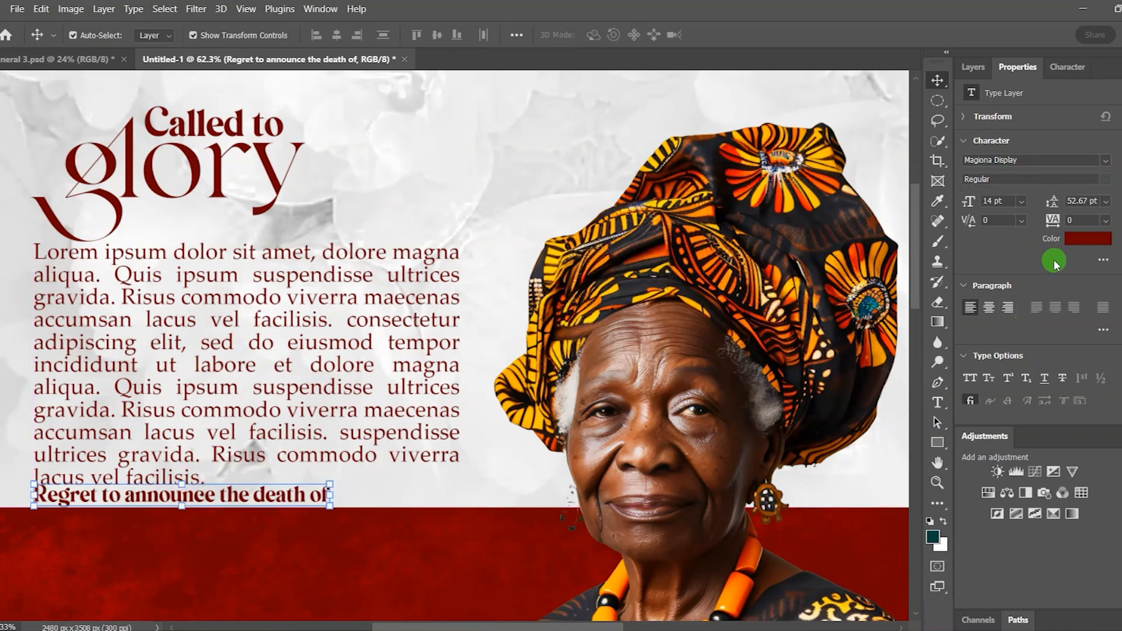
pyautogui.click(376, 332)
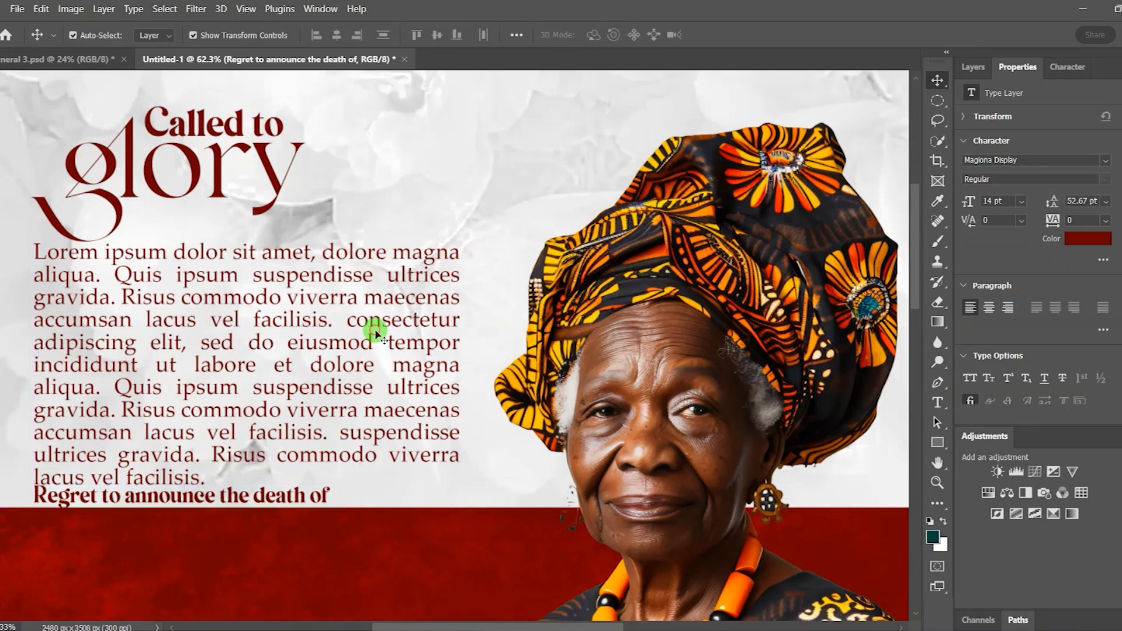
pyautogui.press('Up')
pyautogui.press('Up')
pyautogui.press('Up')
pyautogui.press('Up')
pyautogui.press('Up')
pyautogui.press('Up')
pyautogui.press('Up')
pyautogui.press('Up')
pyautogui.press('Up')
pyautogui.press('Up')
pyautogui.press('Up')
pyautogui.press('Up')
pyautogui.press('Up')
pyautogui.press('Up')
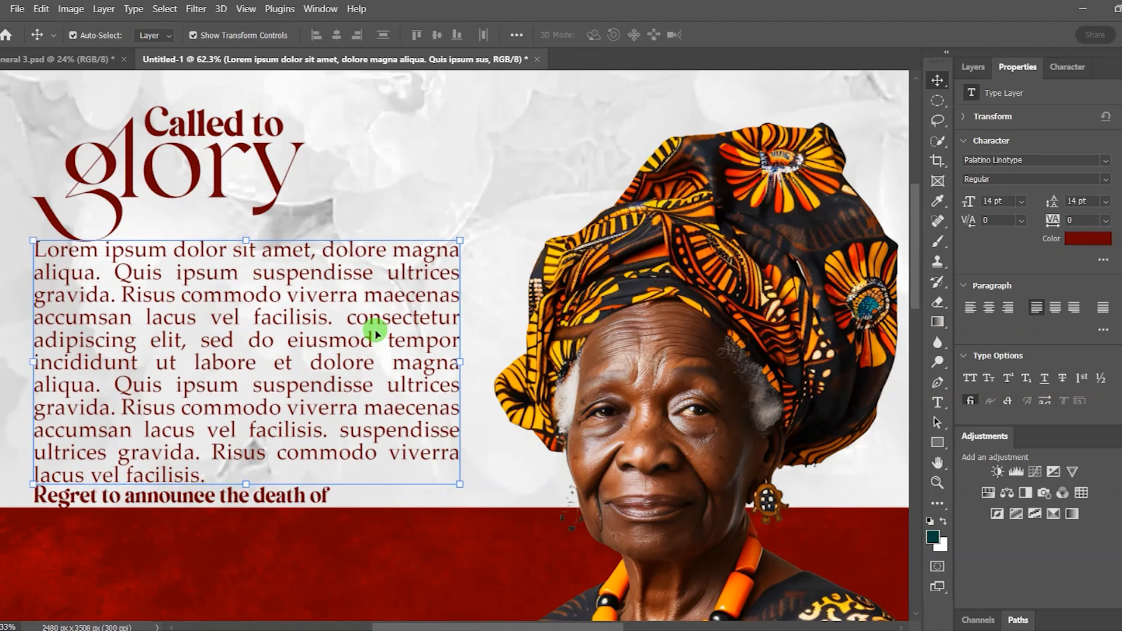
pyautogui.press('Up')
pyautogui.press('Up')
pyautogui.press('Up')
pyautogui.press('Up')
pyautogui.press('Up')
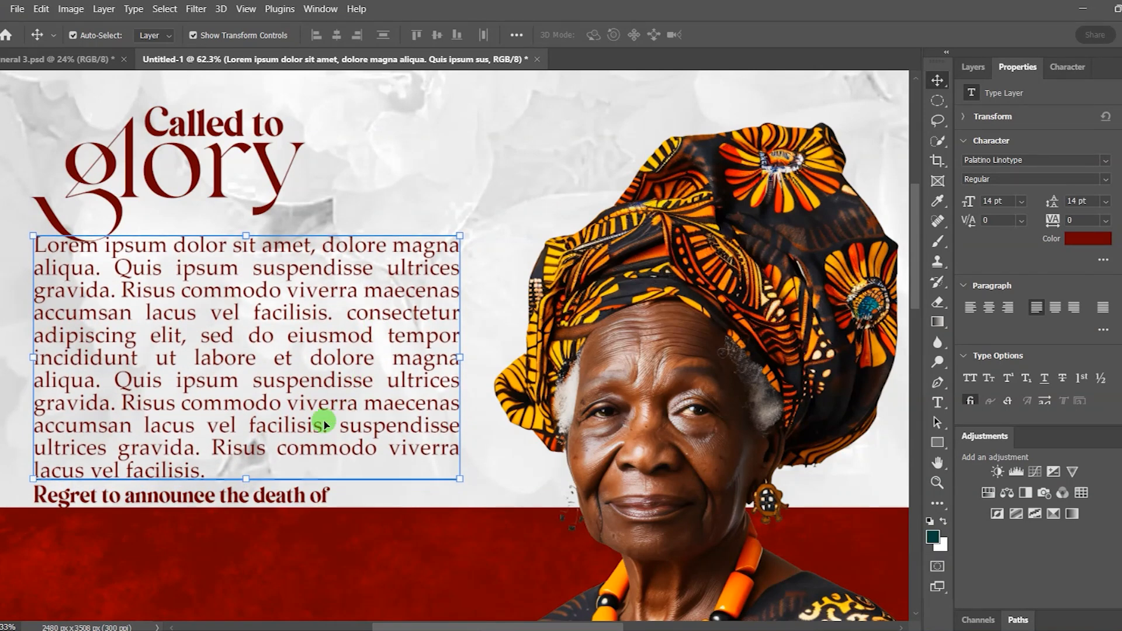
pyautogui.click(302, 504)
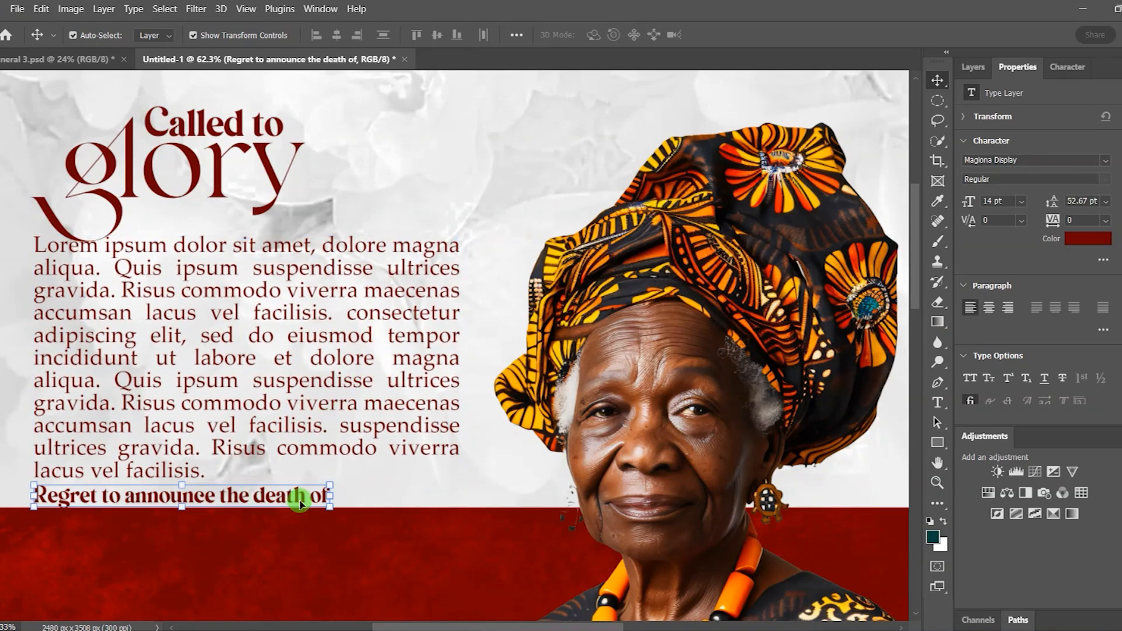
pyautogui.press('Up')
pyautogui.press('Up')
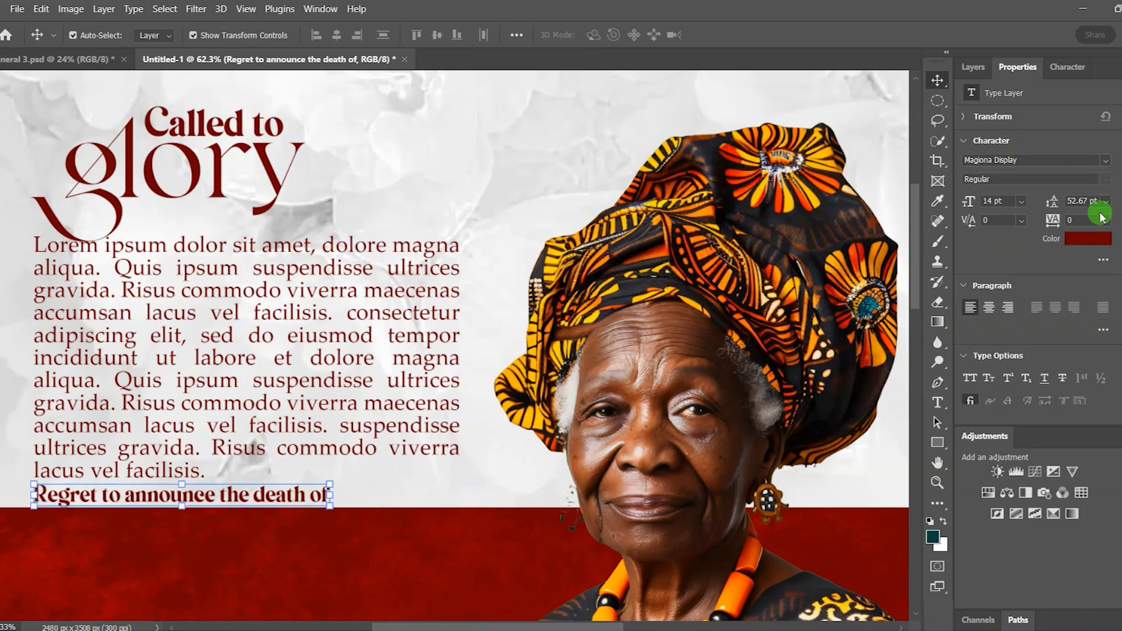
# Step: Reduce the intro line to 12 pt and shift the paragraph down a few pixels
pyautogui.click(1023, 201)
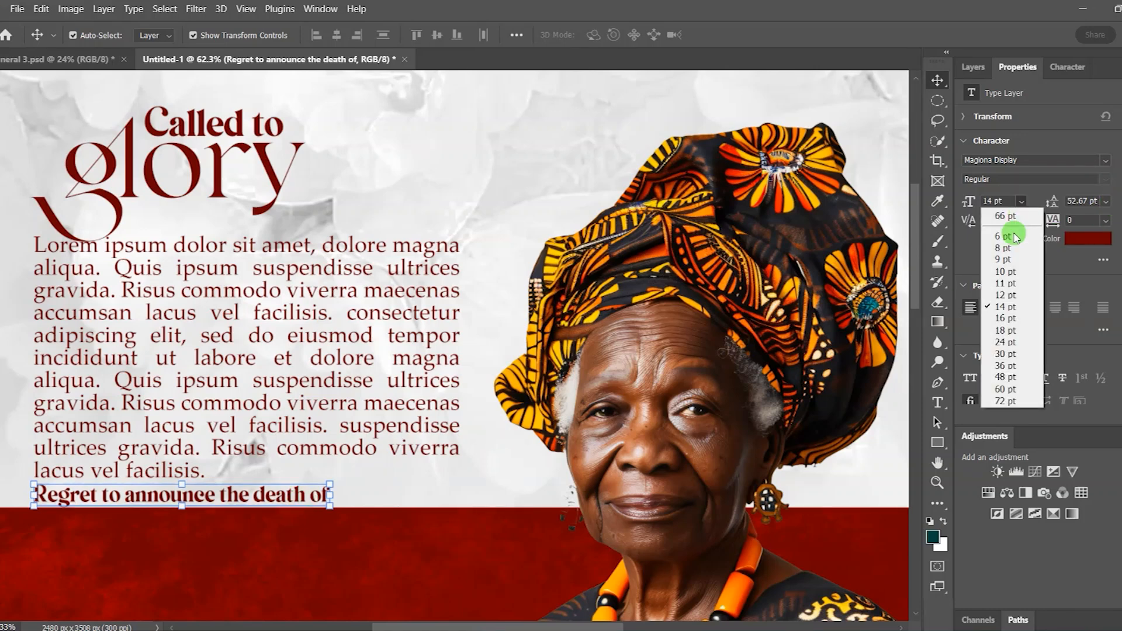
pyautogui.click(1002, 289)
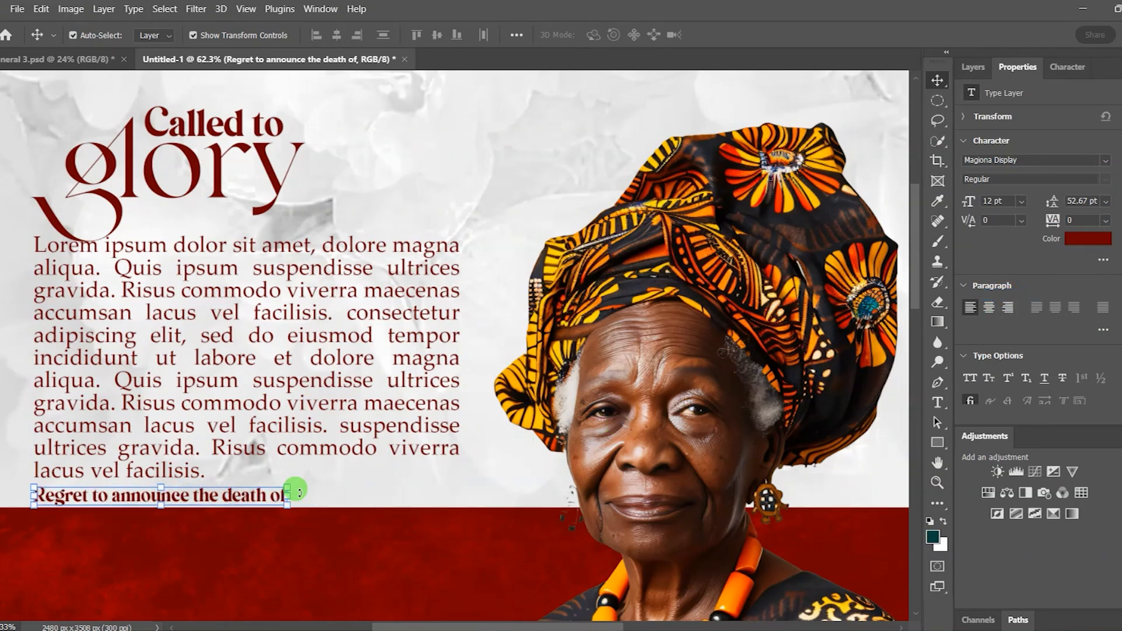
pyautogui.click(417, 302)
pyautogui.moveTo(420, 306); pyautogui.dragTo(390, 355)
pyautogui.press('Down')
pyautogui.press('Down')
pyautogui.press('Down')
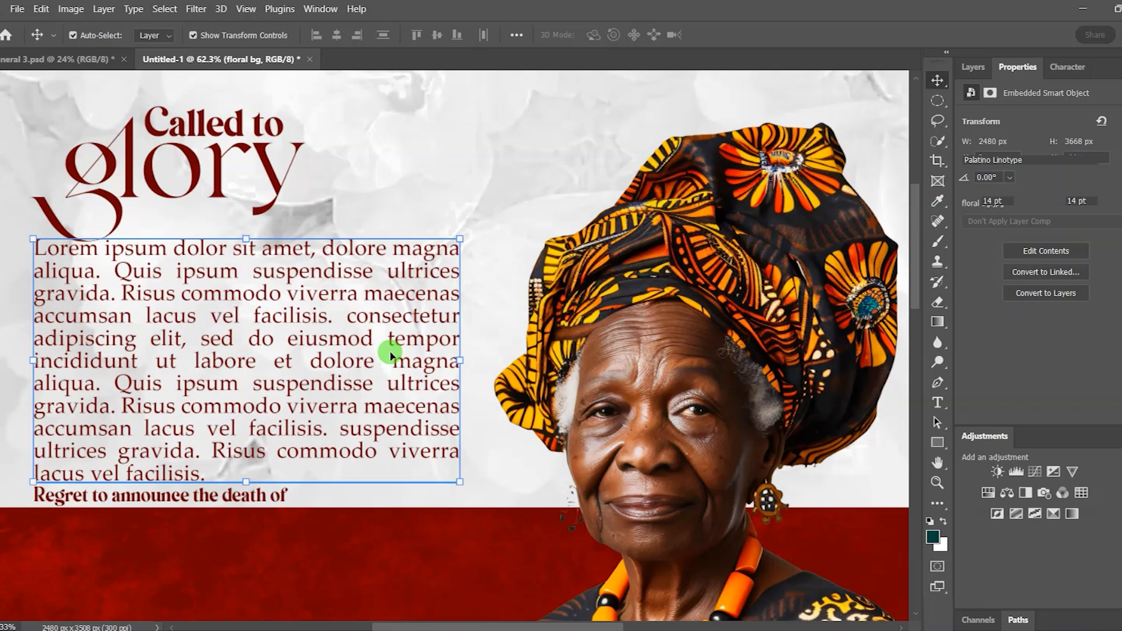
pyautogui.press('Down')
pyautogui.press('Down')
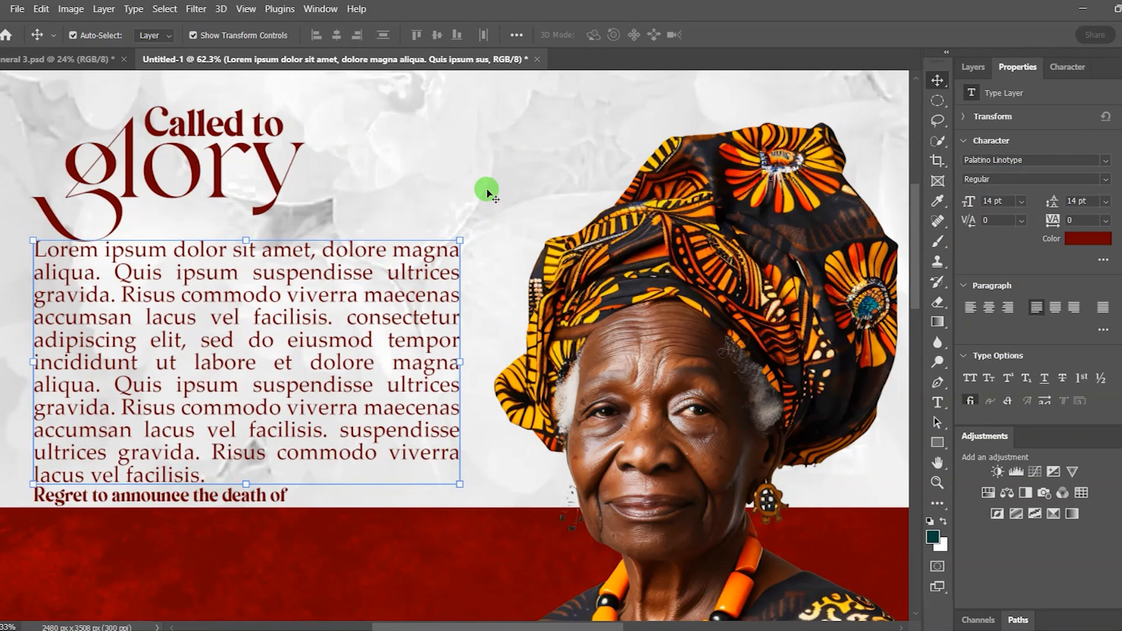
pyautogui.click(488, 193)
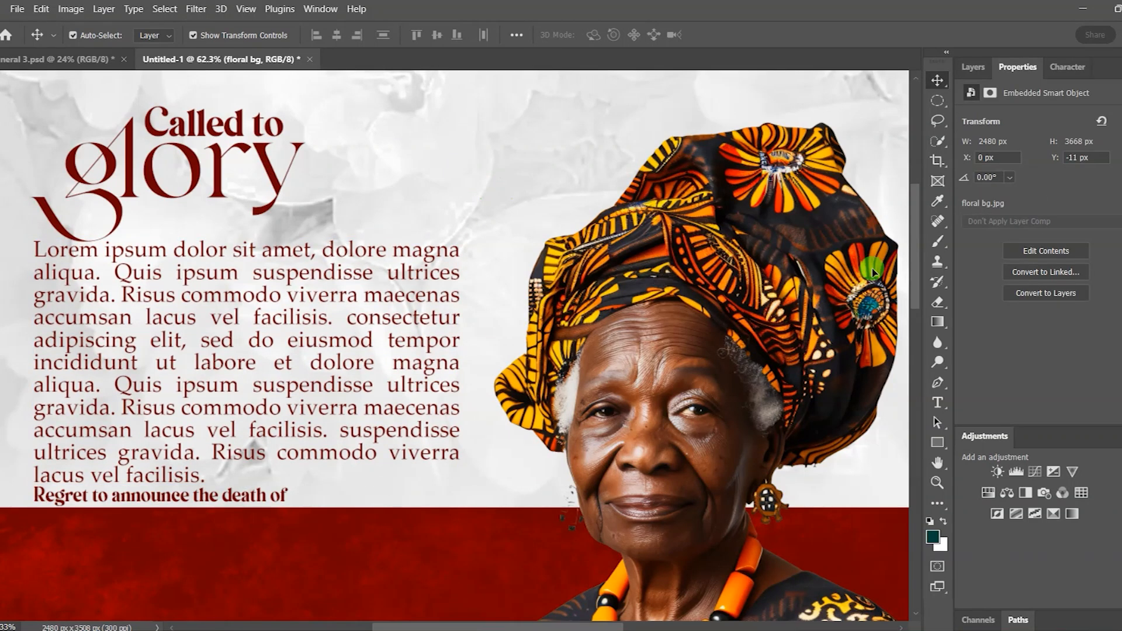
# Step: Add a text layer on the red band holding the honoree's name across three lines
pyautogui.scroll(-2, 640, 308)
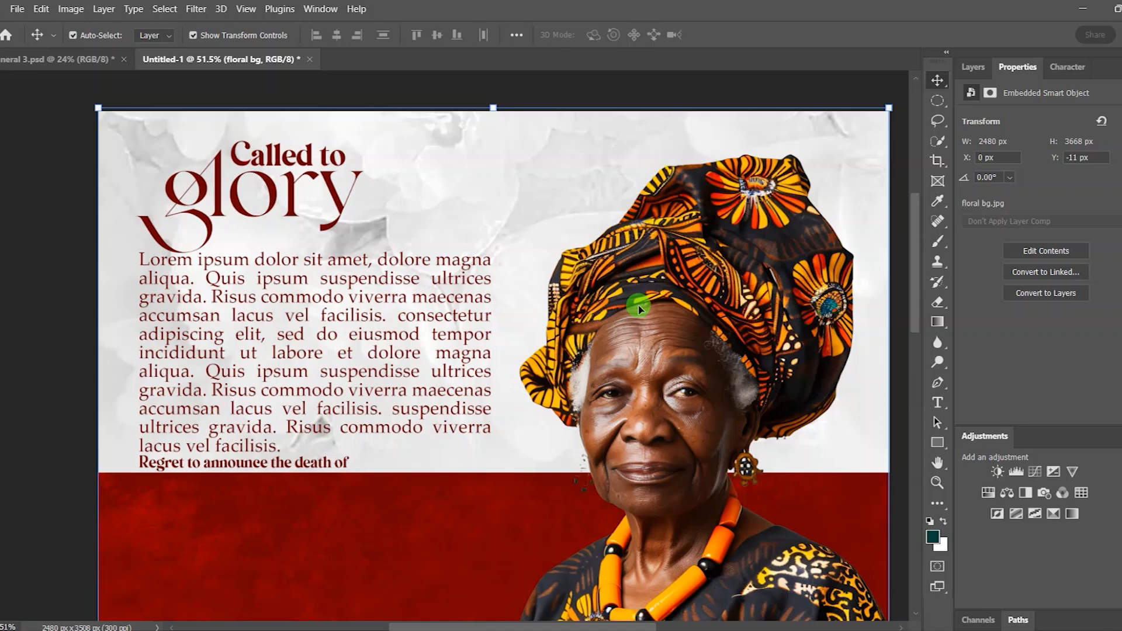
pyautogui.moveTo(920, 251); pyautogui.dragTo(921, 322)
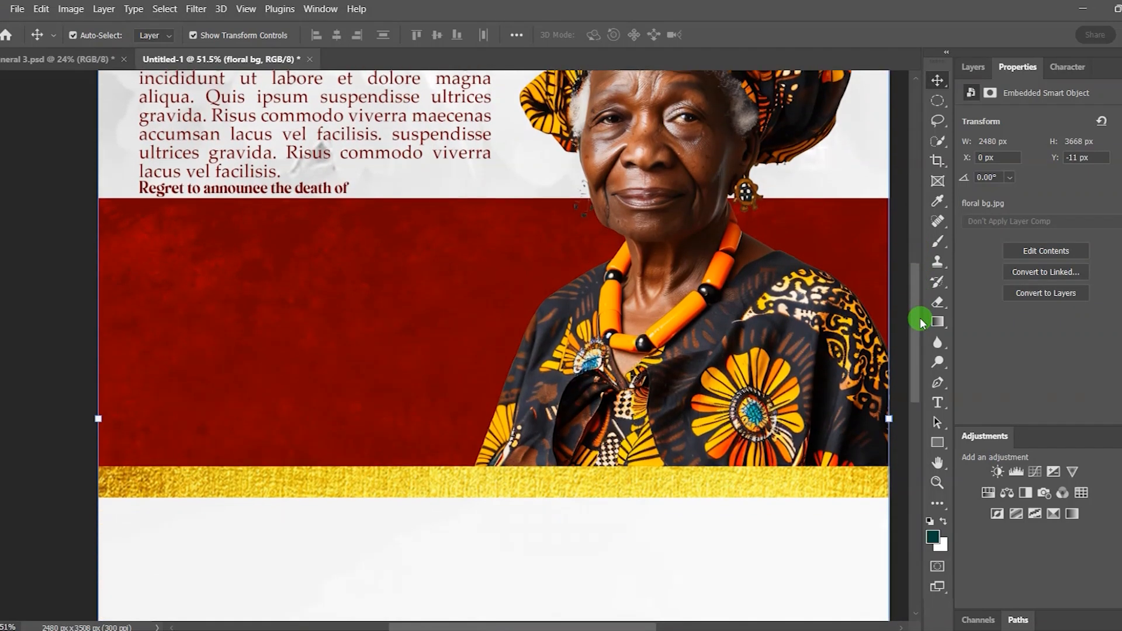
pyautogui.click(939, 403)
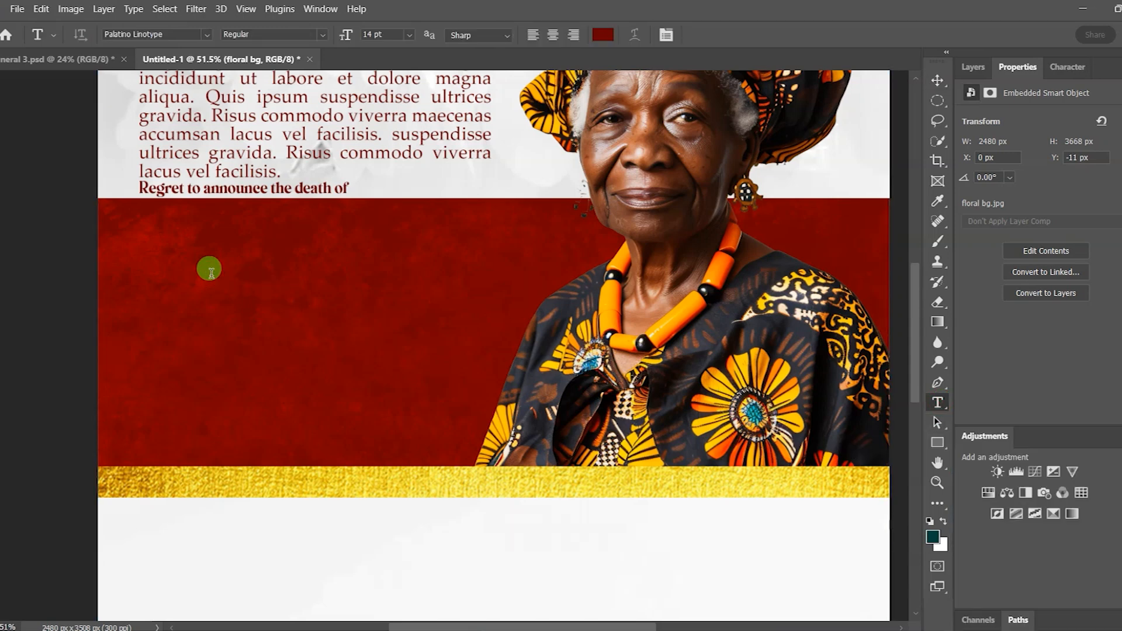
pyautogui.click(211, 271)
pyautogui.press('BackSpace')
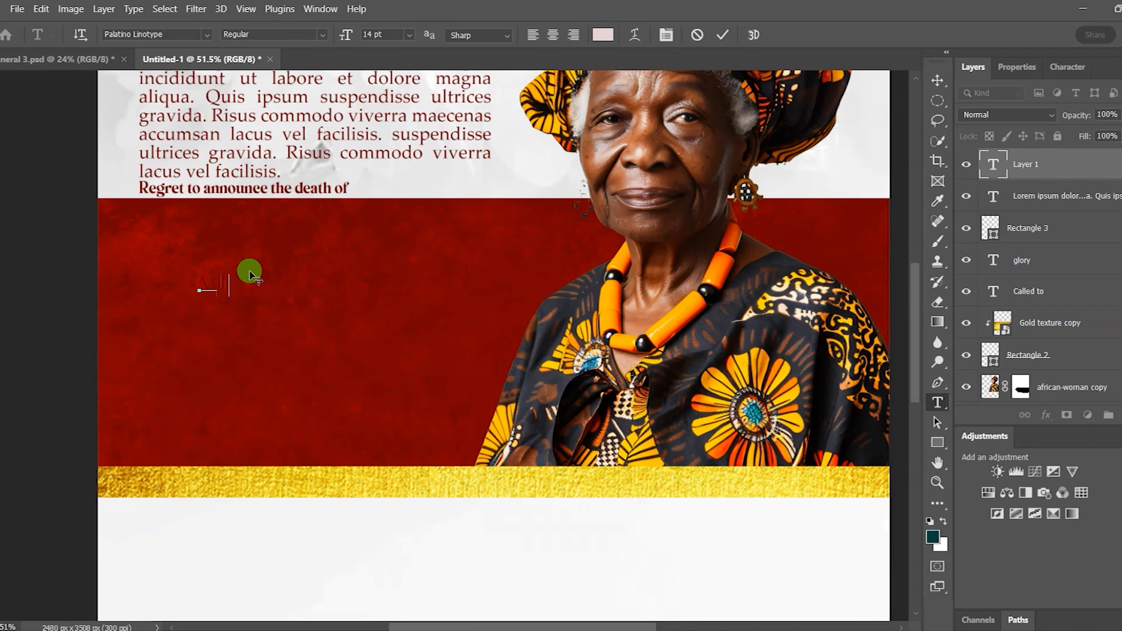
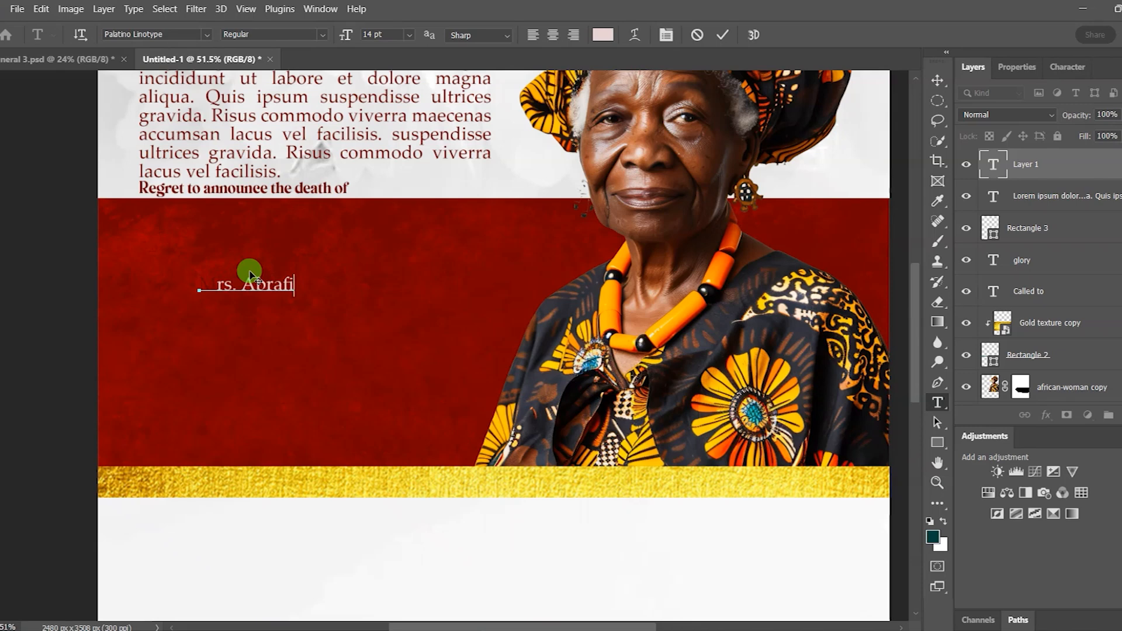
pyautogui.press('Return')
pyautogui.press('Return')
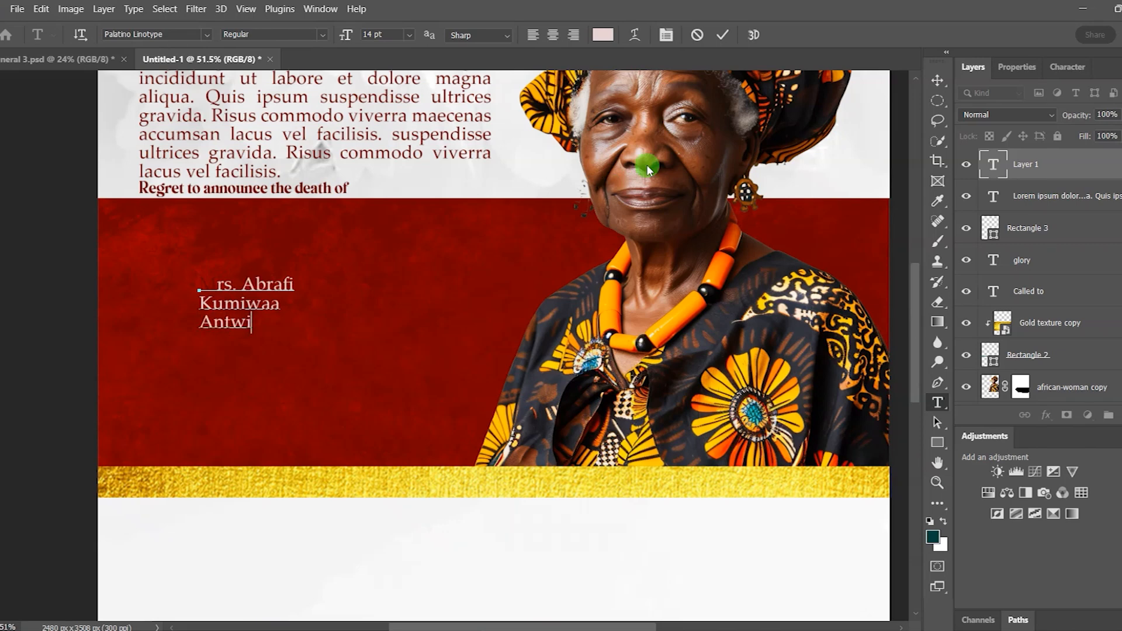
# Step: Turn the honoree's name white (#ffffff) and move it up and left on the red band
pyautogui.click(723, 34)
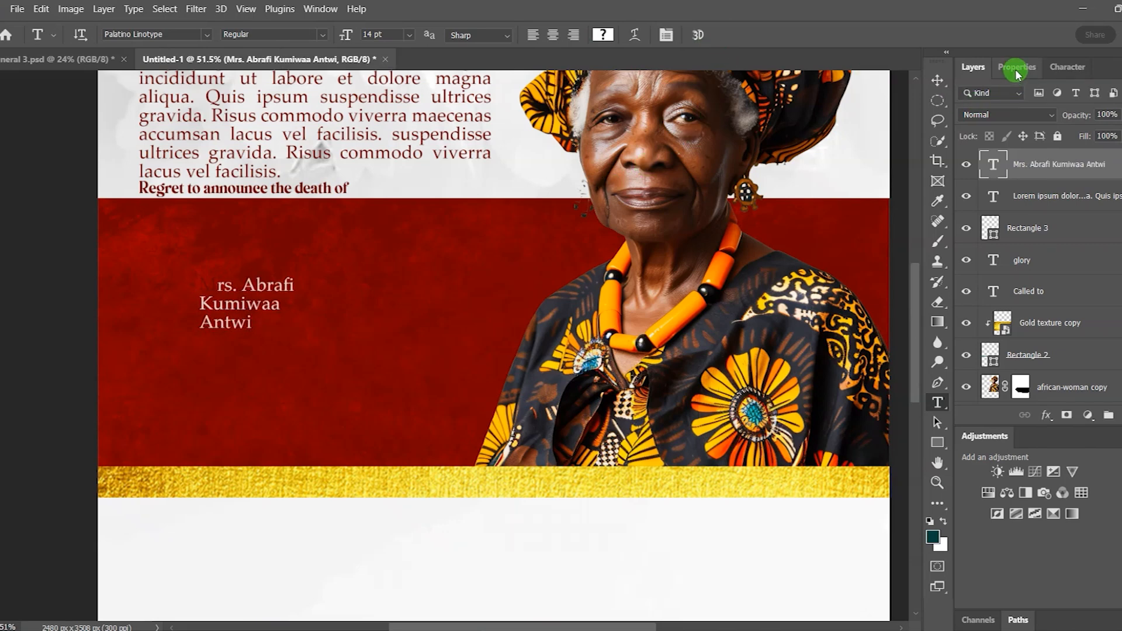
pyautogui.click(1017, 69)
pyautogui.click(1077, 240)
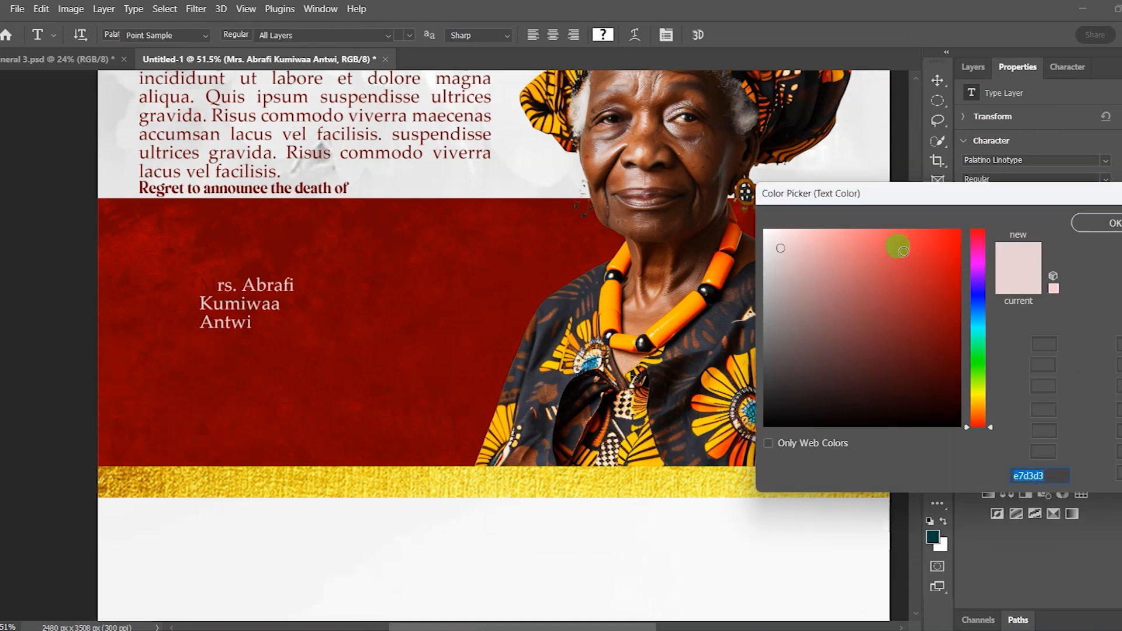
pyautogui.moveTo(904, 252)
pyautogui.mouseDown()
pyautogui.moveTo(797, 243)
pyautogui.moveTo(742, 201)
pyautogui.mouseUp()
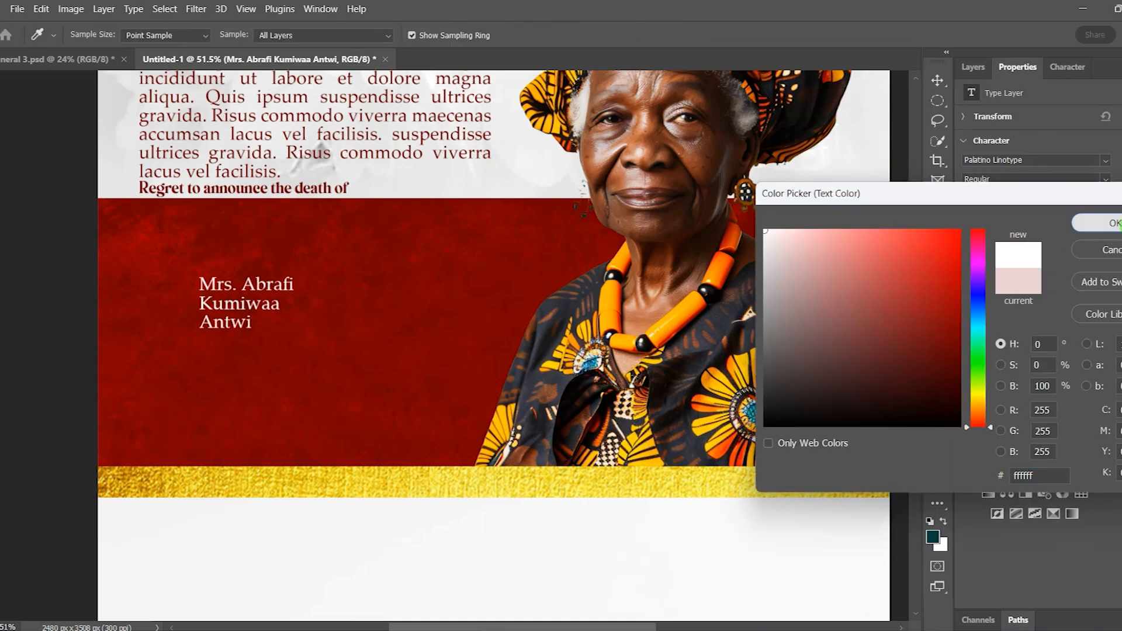
pyautogui.click(1114, 223)
pyautogui.click(937, 80)
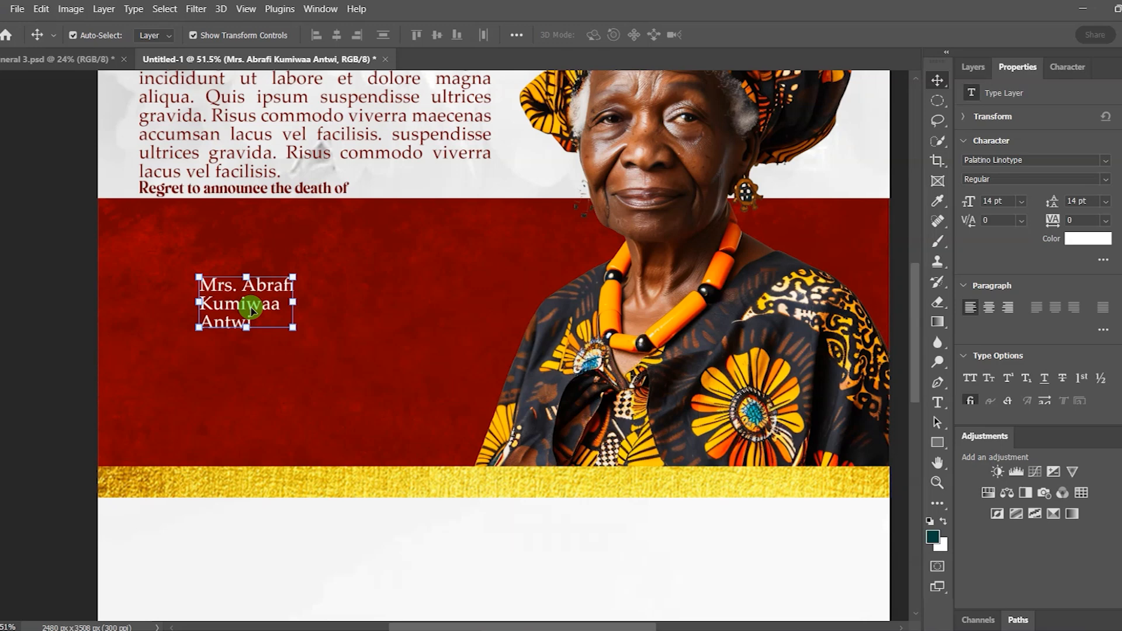
pyautogui.moveTo(251, 309); pyautogui.dragTo(338, 357)
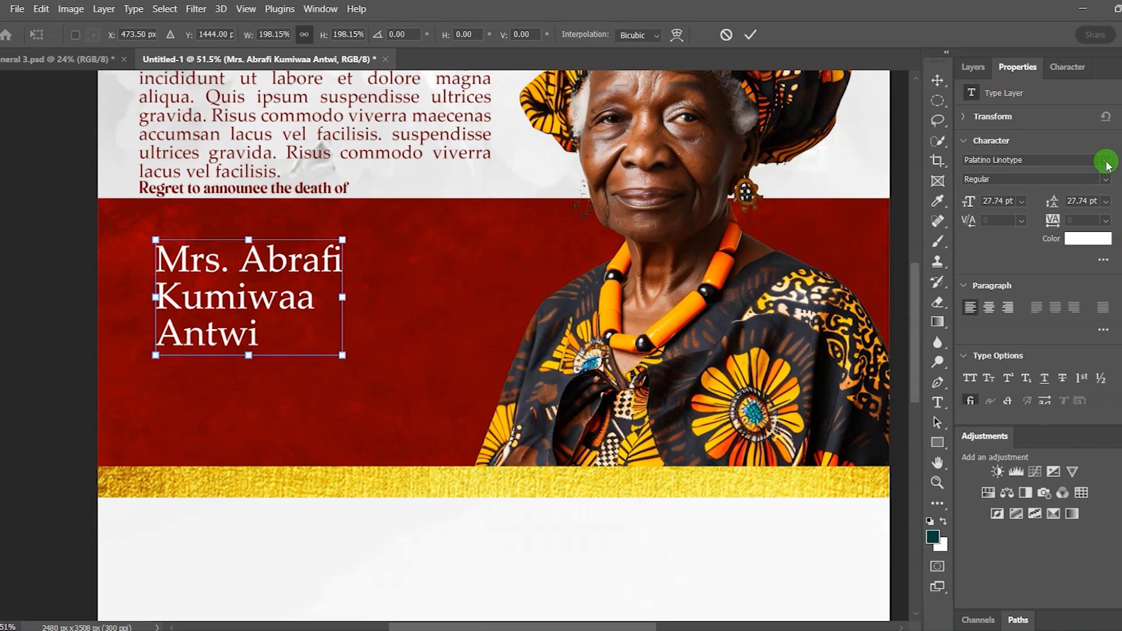
# Step: Apply the name's enlargement and set its font to Prettywise Bold
pyautogui.click(751, 34)
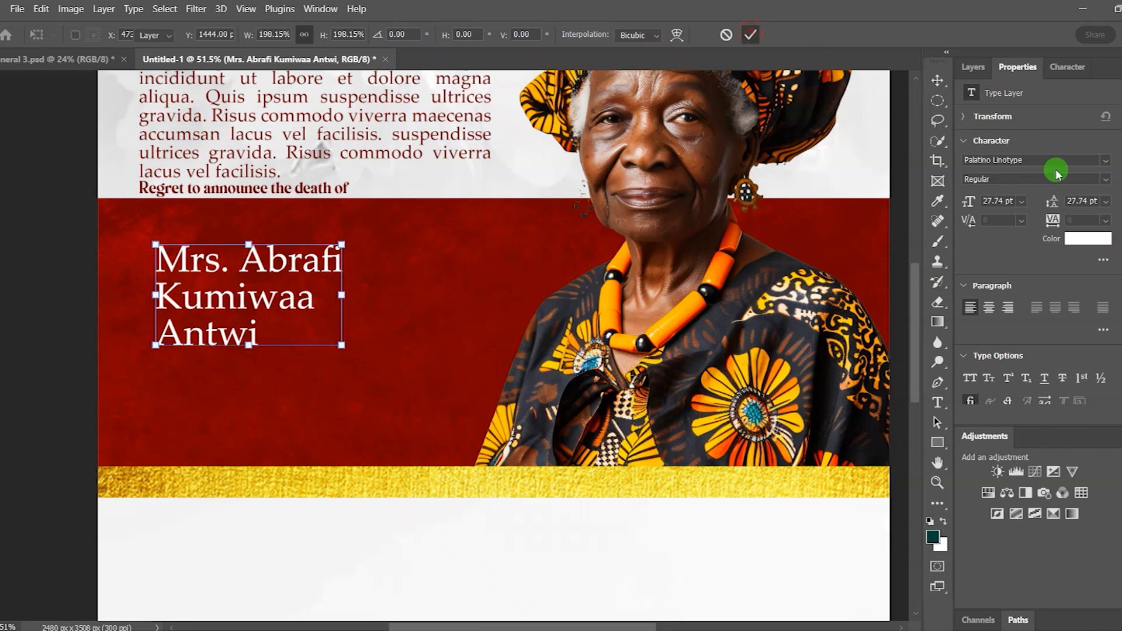
pyautogui.click(1107, 162)
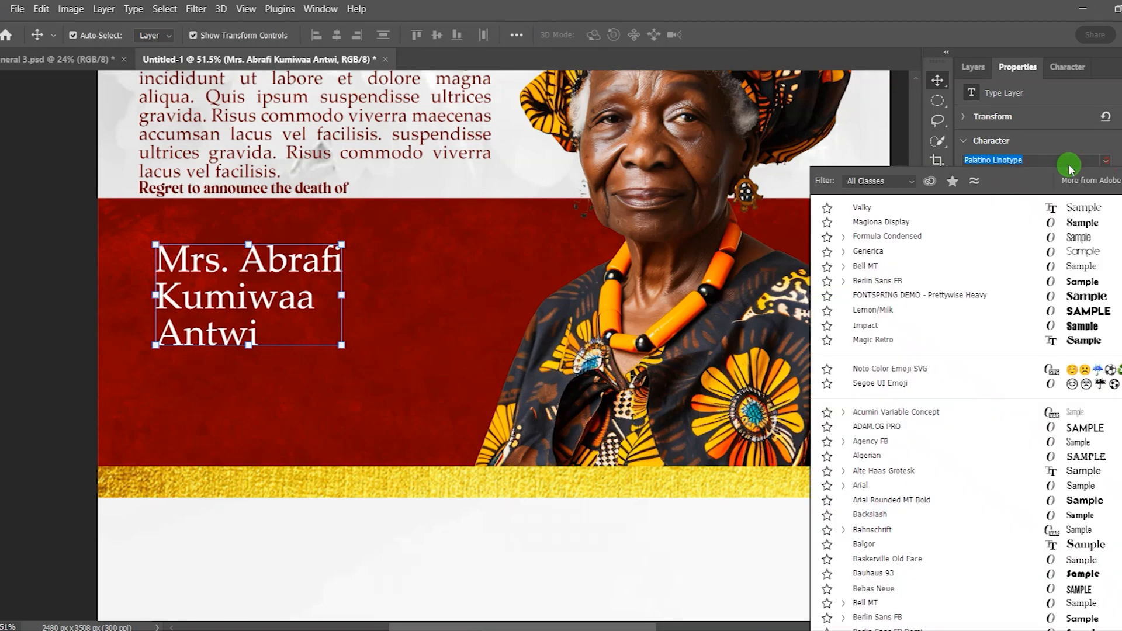
pyautogui.write('fon')
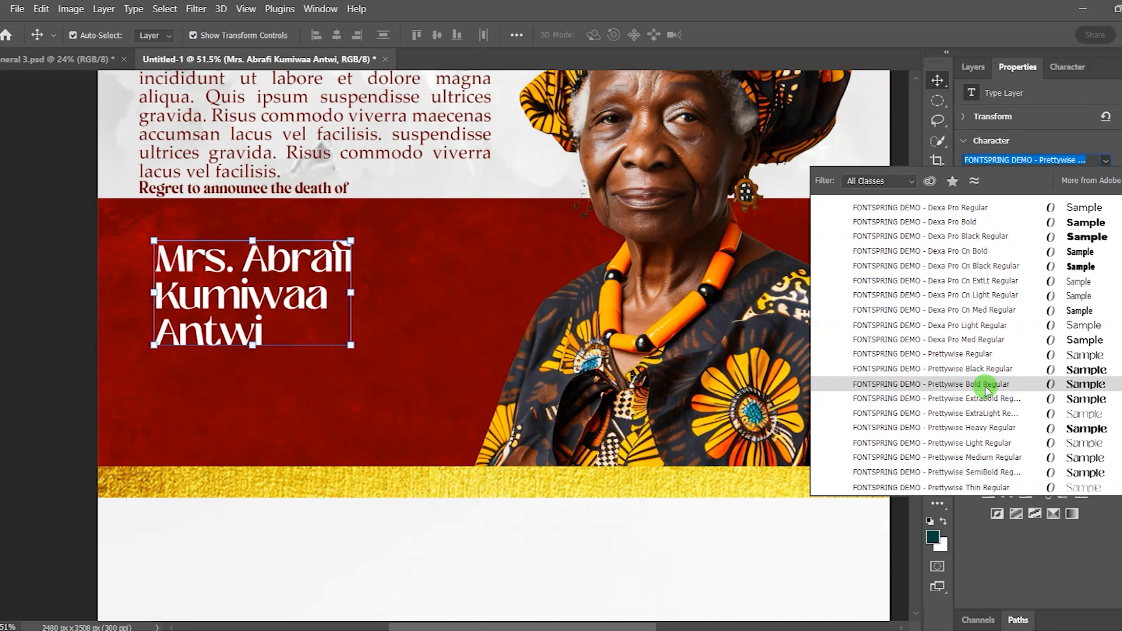
pyautogui.click(987, 385)
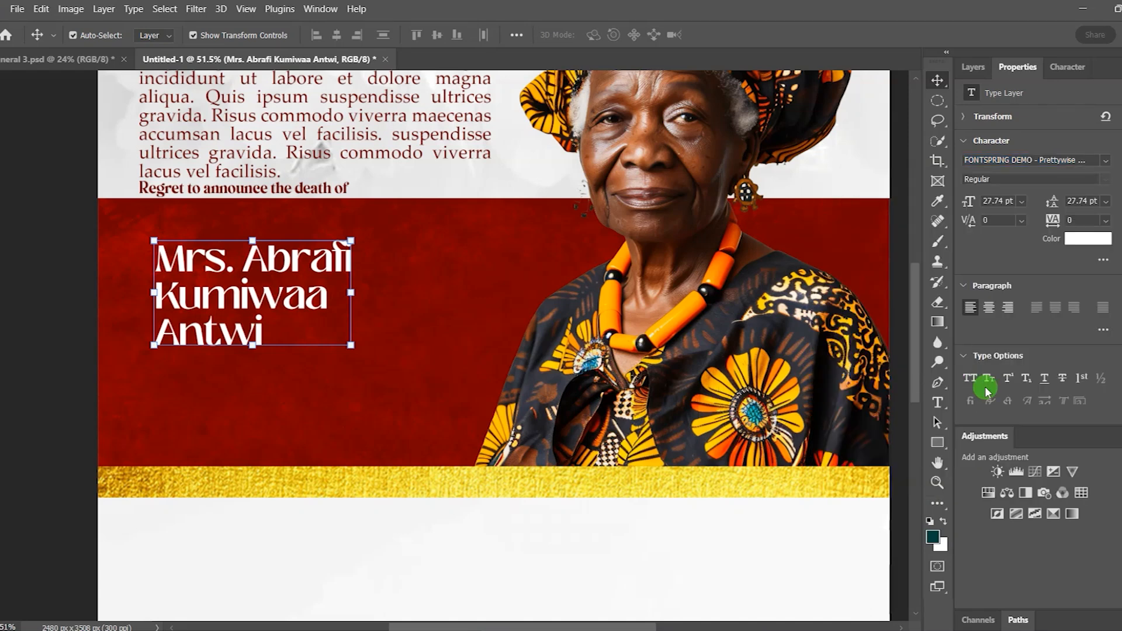
# Step: Set the name to 41 pt and widen the spacing between its lines
pyautogui.click(974, 196)
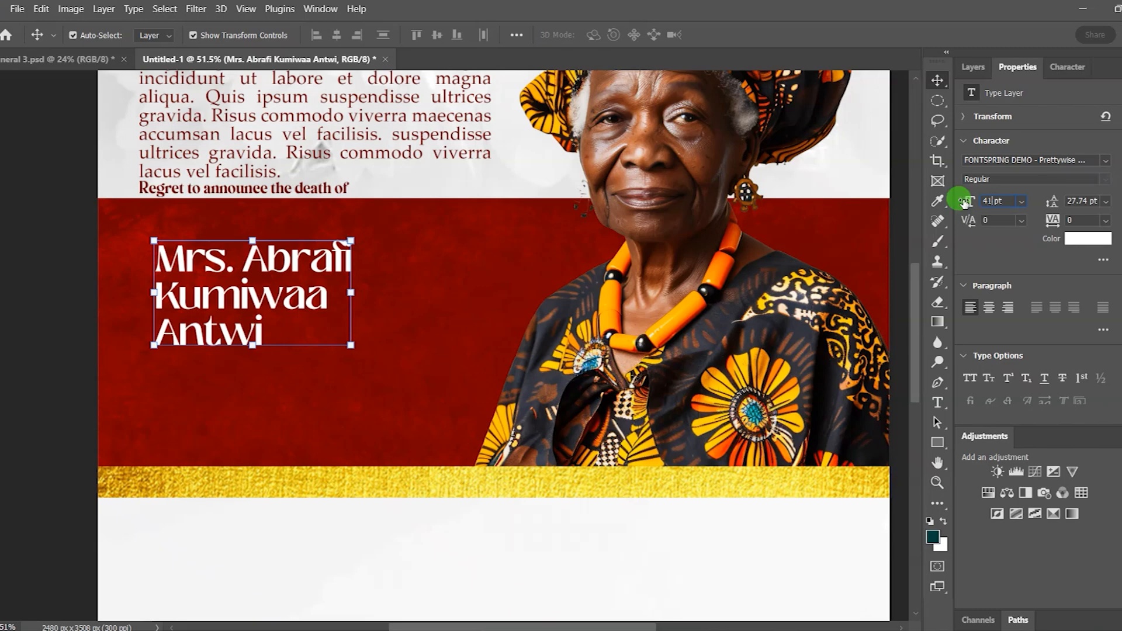
pyautogui.moveTo(964, 202); pyautogui.dragTo(963, 186)
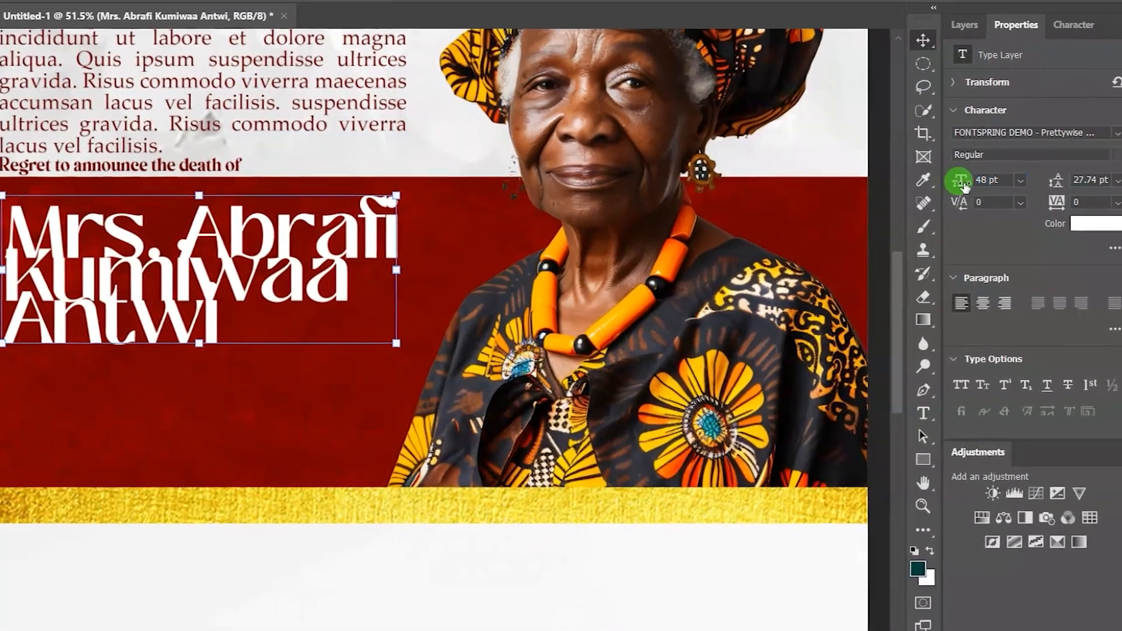
pyautogui.hotkey('ctrl', 'z')
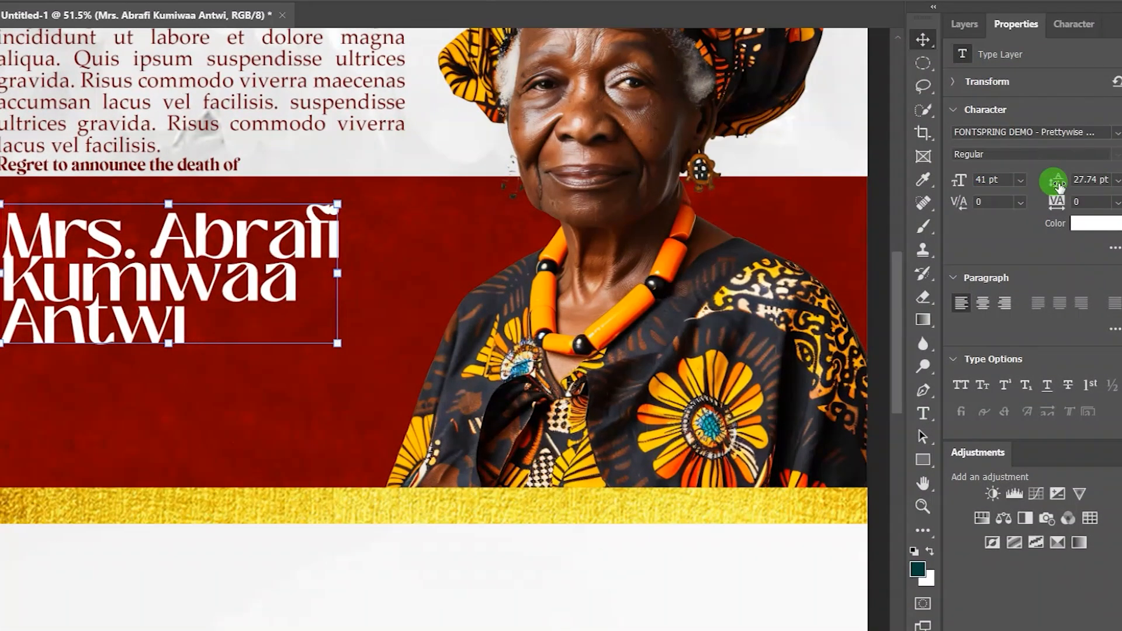
pyautogui.moveTo(1058, 184); pyautogui.dragTo(1060, 175)
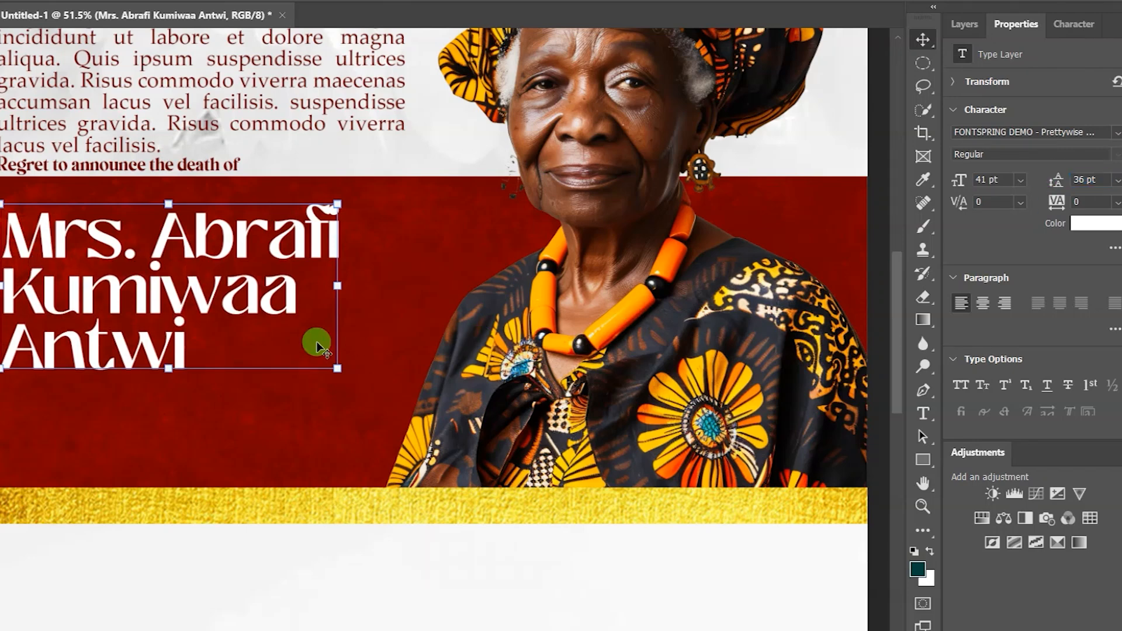
pyautogui.doubleClick(169, 285)
pyautogui.doubleClick(169, 287)
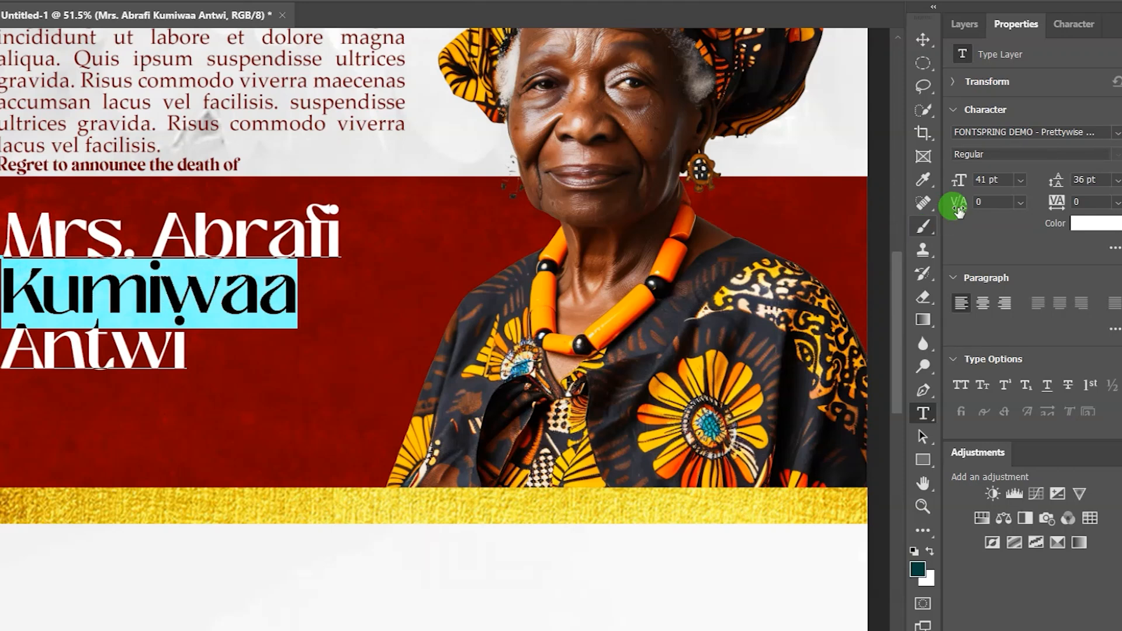
pyautogui.moveTo(958, 183); pyautogui.dragTo(963, 183)
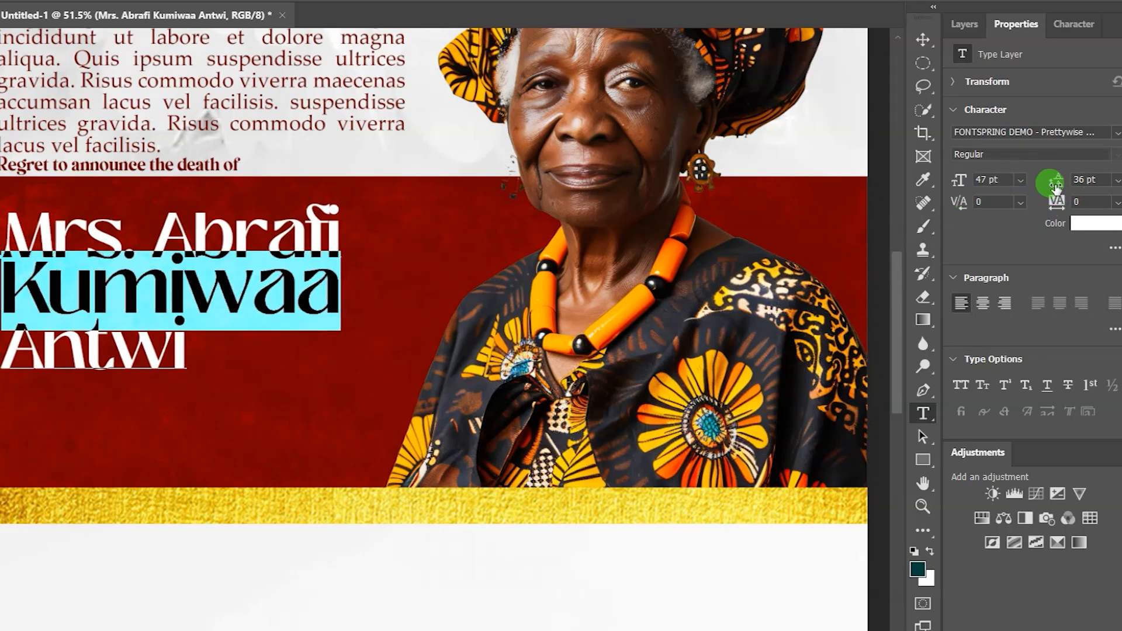
pyautogui.moveTo(1053, 183); pyautogui.dragTo(1055, 182)
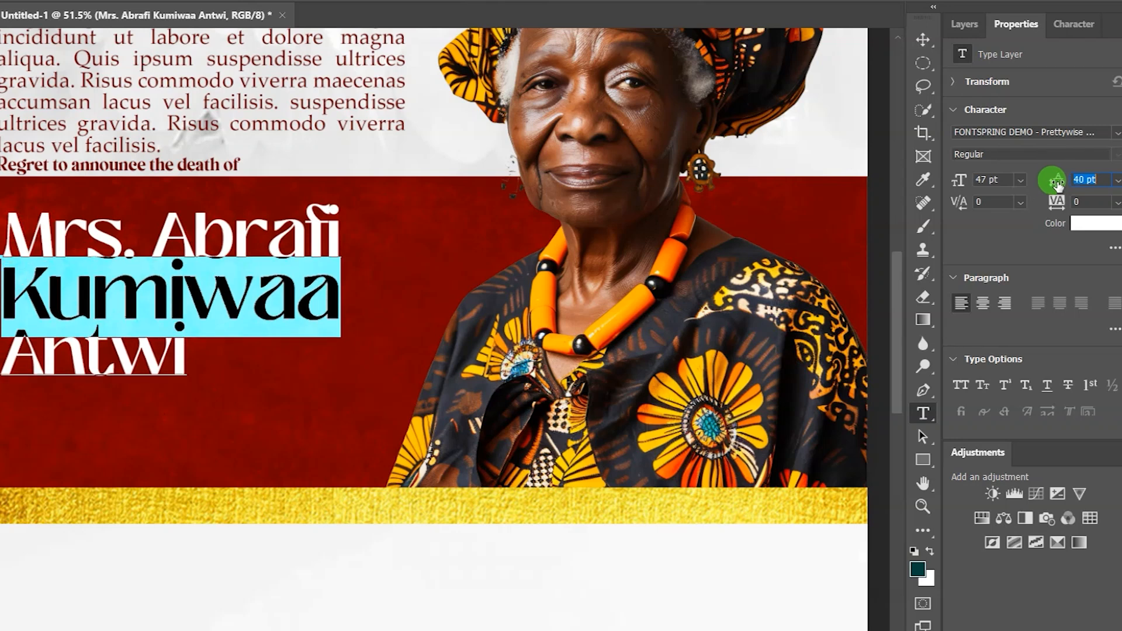
pyautogui.doubleClick(124, 363)
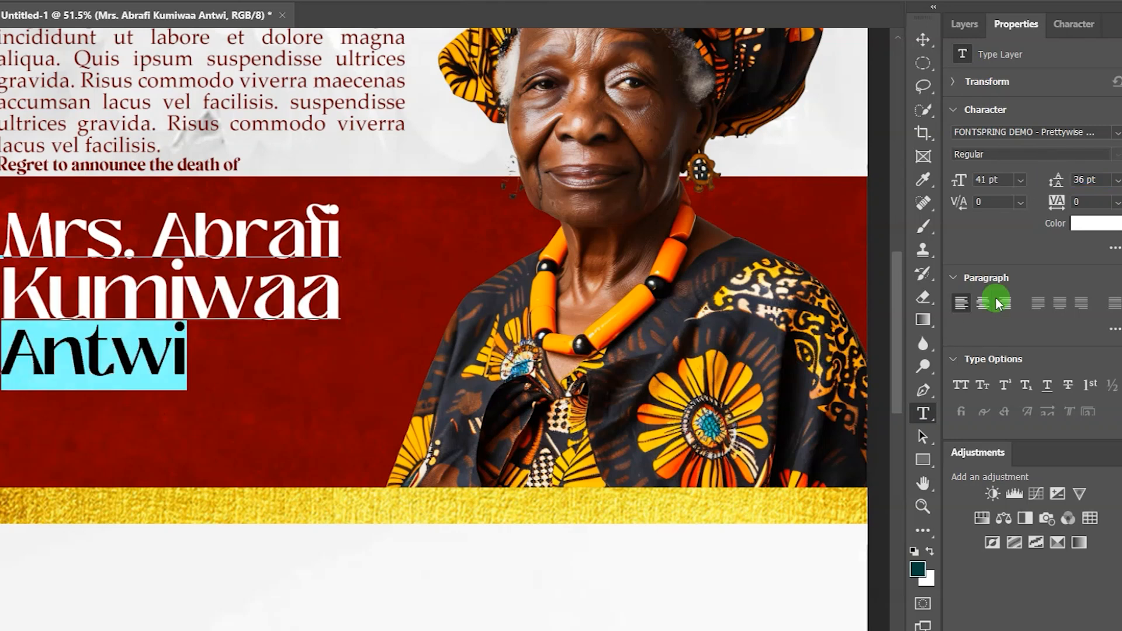
pyautogui.moveTo(1056, 182); pyautogui.dragTo(1062, 183)
pyautogui.moveTo(953, 183); pyautogui.dragTo(987, 192)
pyautogui.moveTo(1051, 180); pyautogui.dragTo(1074, 183)
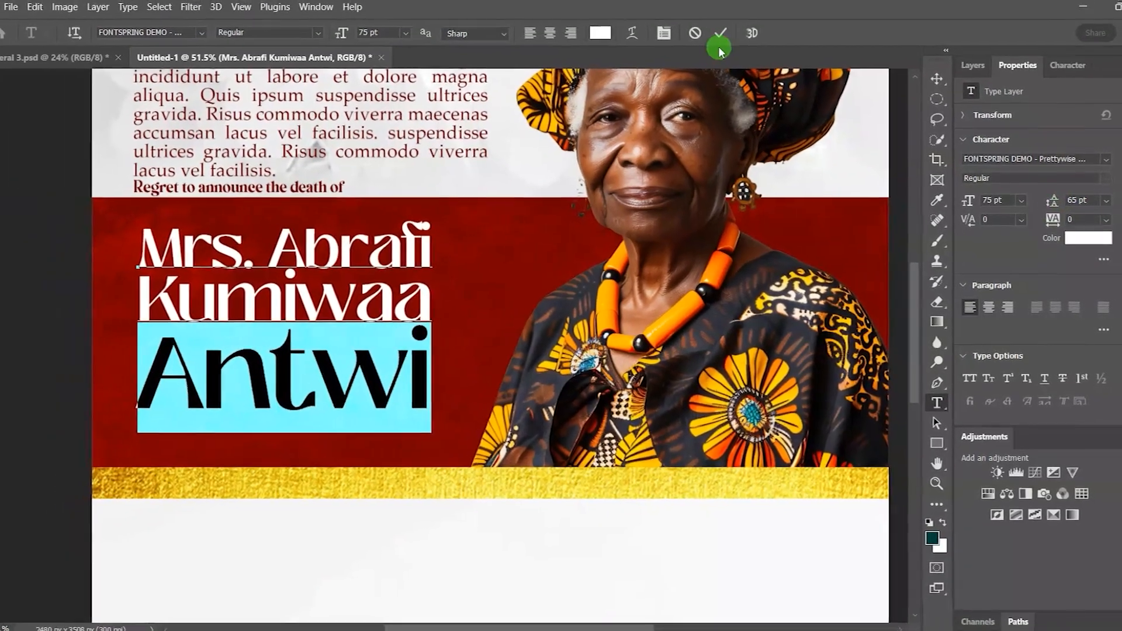
# Step: Commit the name edits, nudge the name block into position and zoom out
pyautogui.click(720, 34)
pyautogui.press('v')
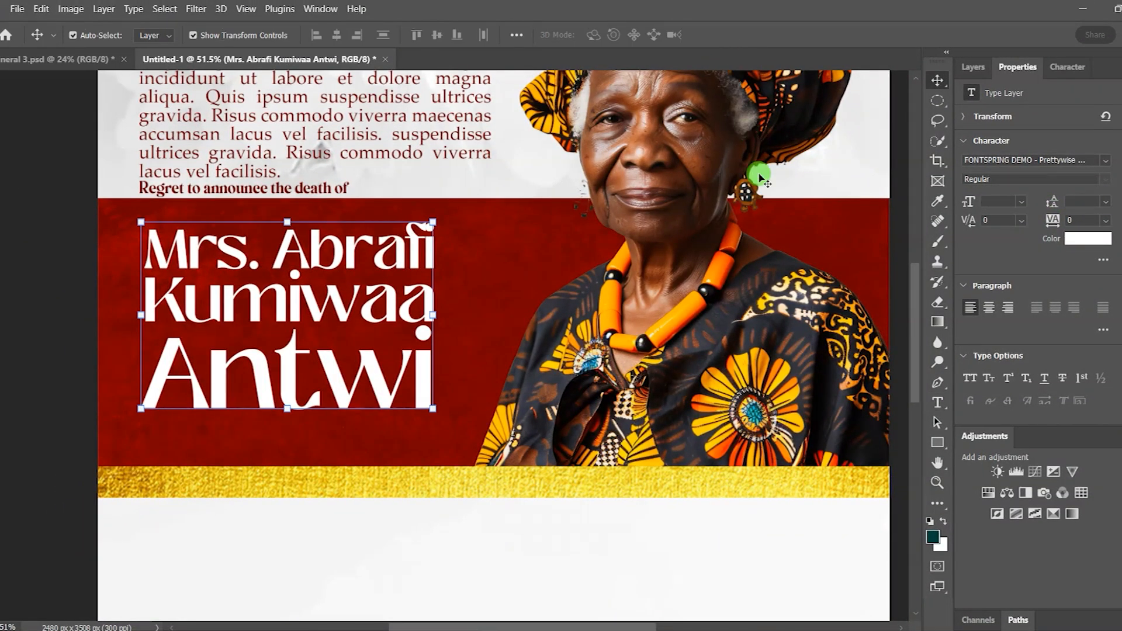
pyautogui.moveTo(394, 303); pyautogui.dragTo(394, 303)
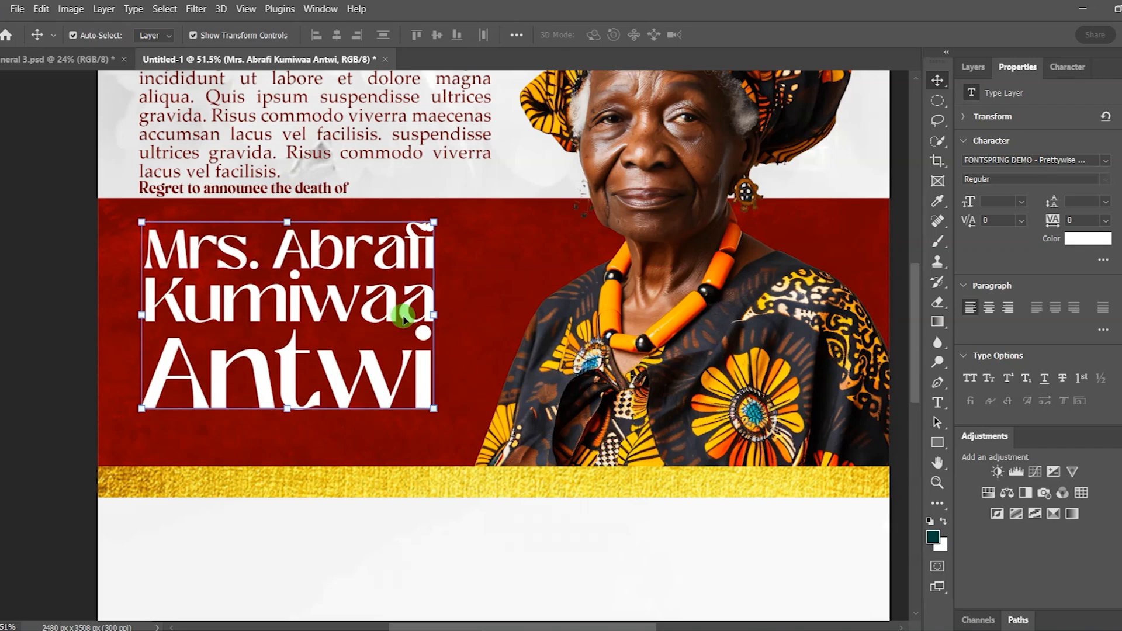
pyautogui.scroll(-2, 402, 318)
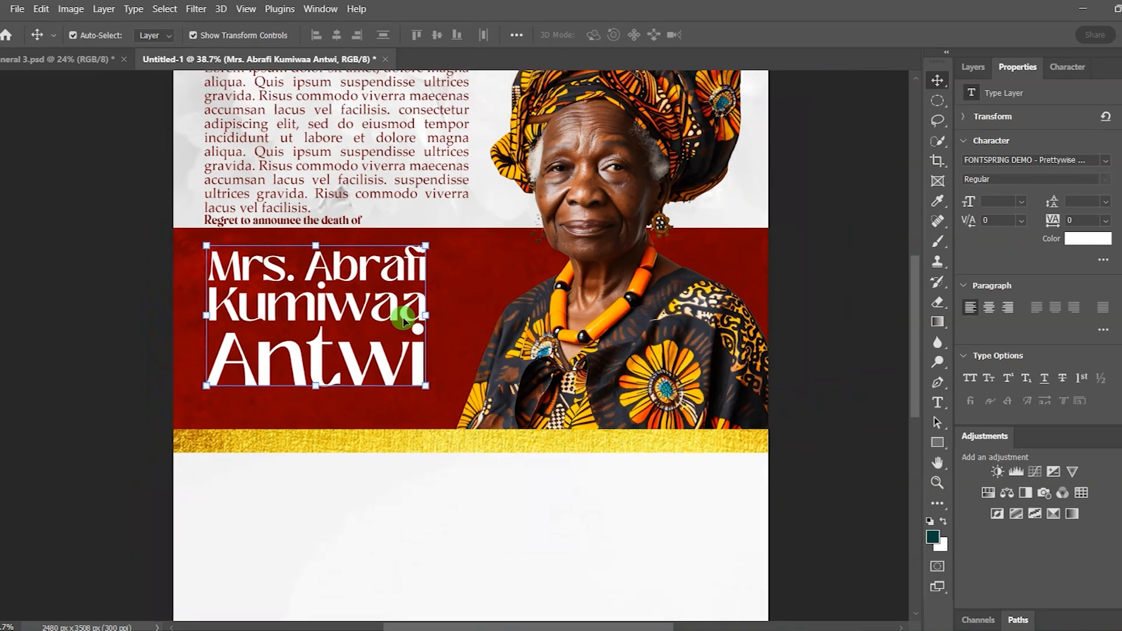
# Step: Drag the Gold texture copy image from the poster images folder onto the canvas
pyautogui.click(806, 260)
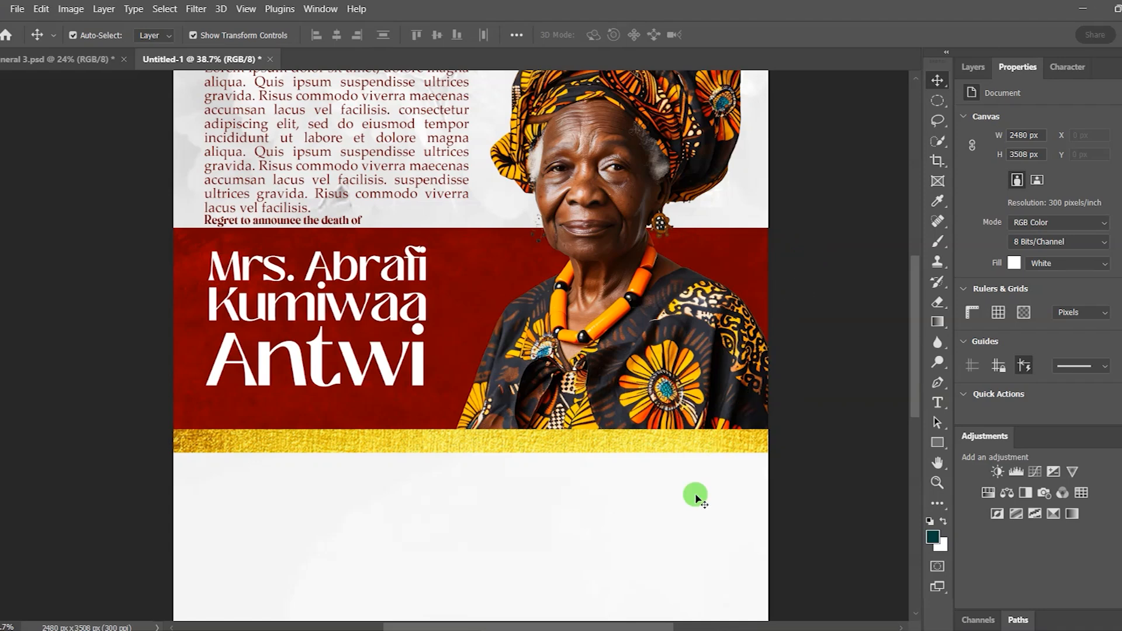
pyautogui.click(634, 630)
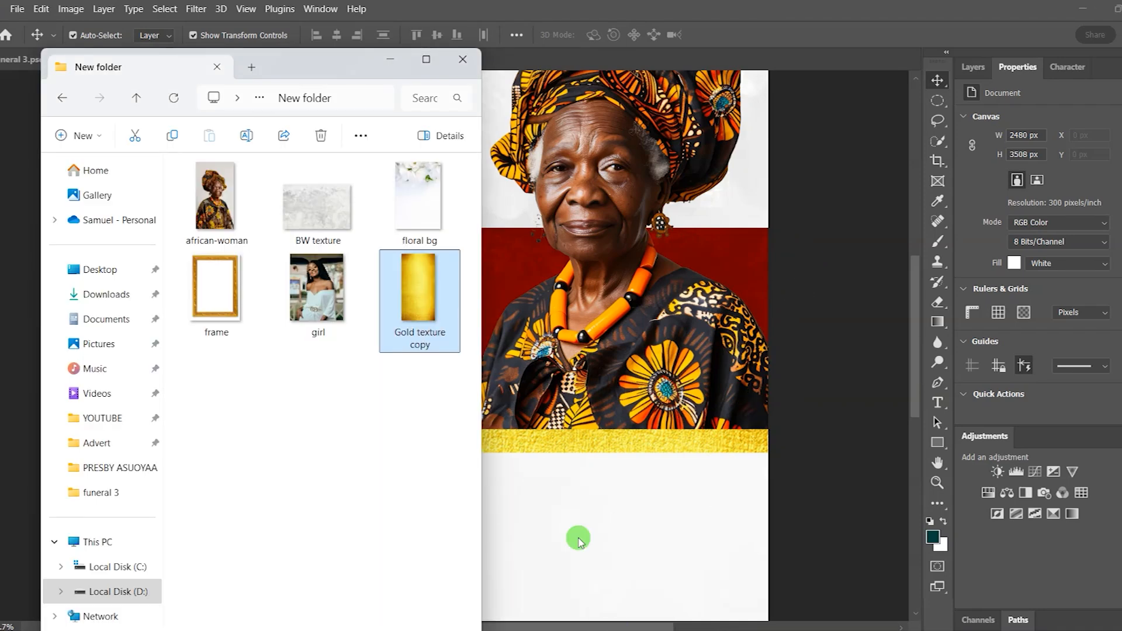
pyautogui.moveTo(429, 301); pyautogui.dragTo(532, 290)
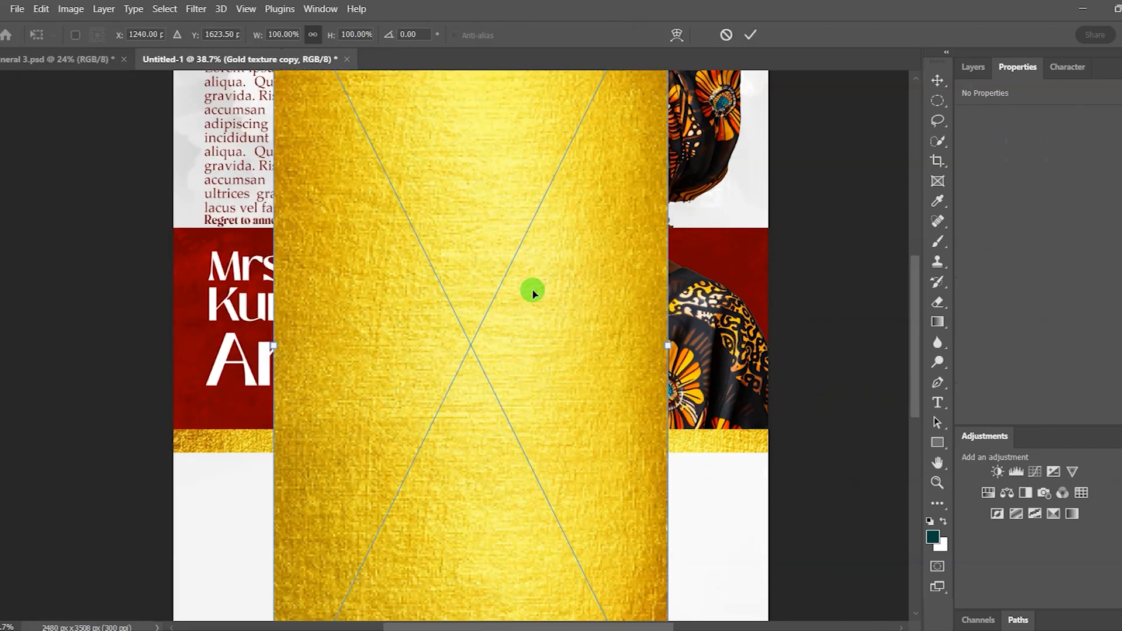
# Step: Rotate the gold texture 90° clockwise and scale it down to cover the name
pyautogui.rightClick(569, 330)
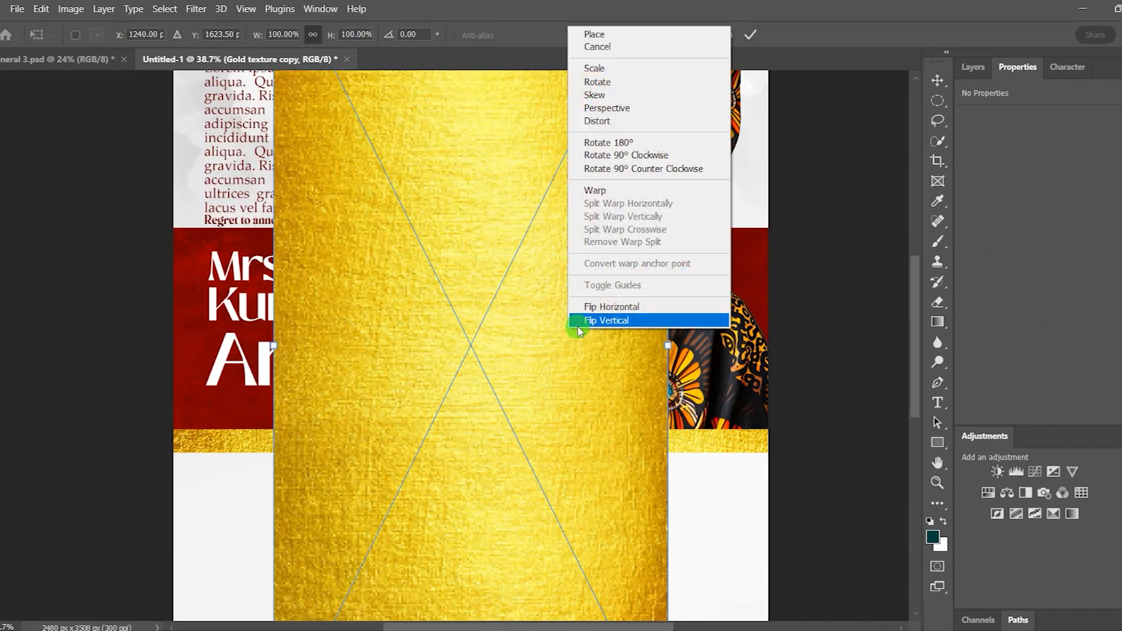
pyautogui.click(617, 155)
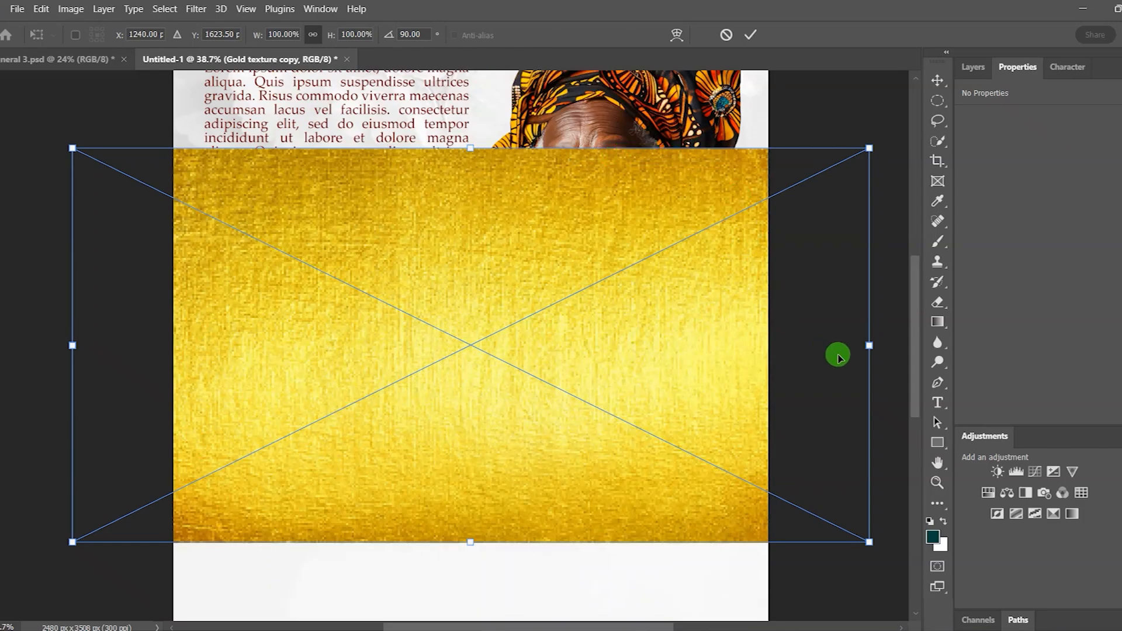
pyautogui.moveTo(871, 345); pyautogui.dragTo(567, 346)
pyautogui.moveTo(70, 344); pyautogui.dragTo(114, 345)
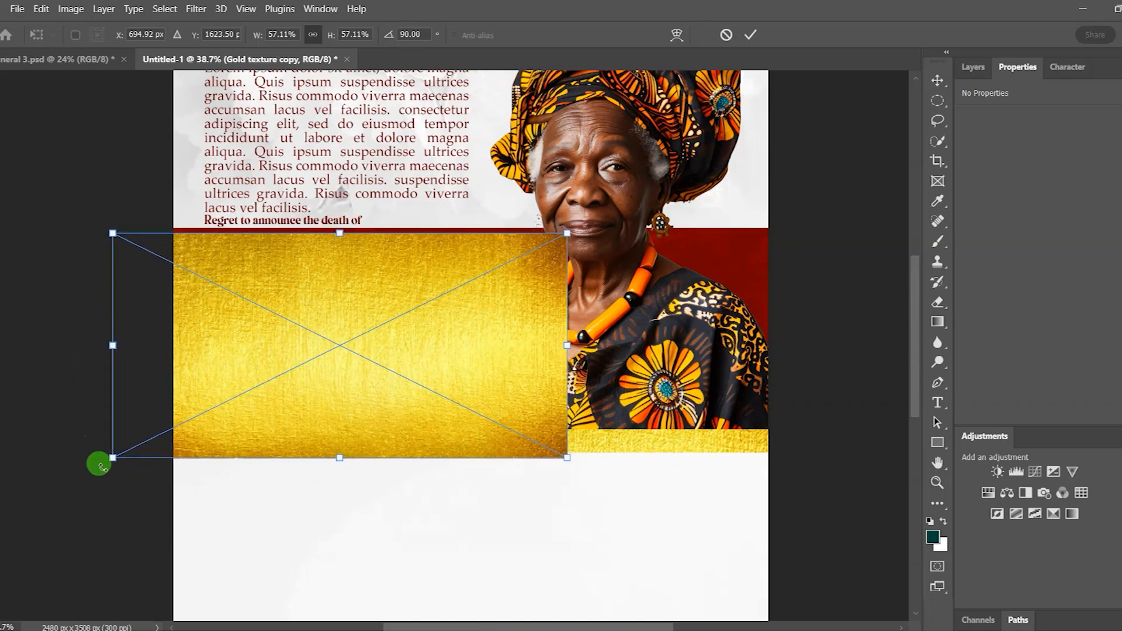
pyautogui.moveTo(118, 456); pyautogui.dragTo(167, 434)
pyautogui.click(748, 36)
pyautogui.click(973, 67)
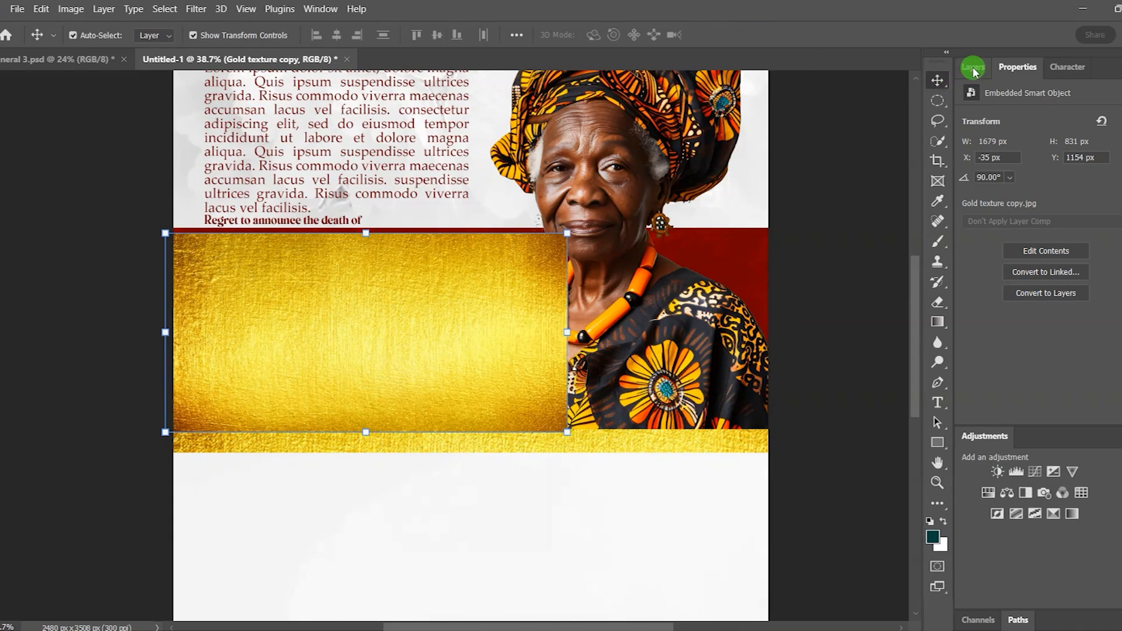
# Step: Clip the Gold texture copy layer to the name text so the lettering turns gold
pyautogui.click(1065, 165)
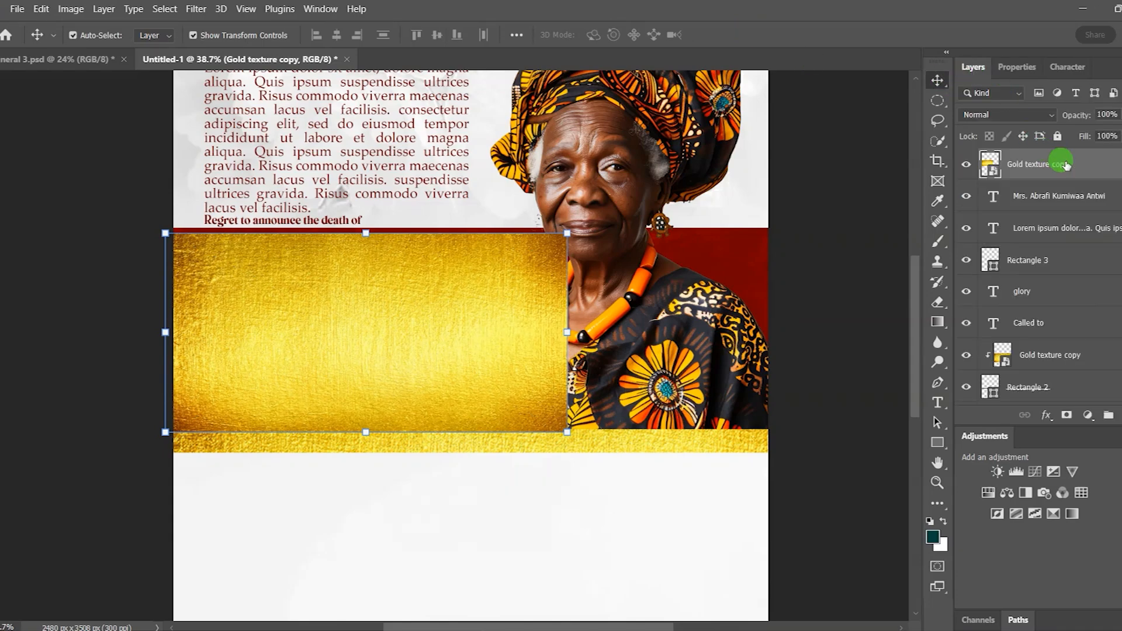
pyautogui.rightClick(1097, 169)
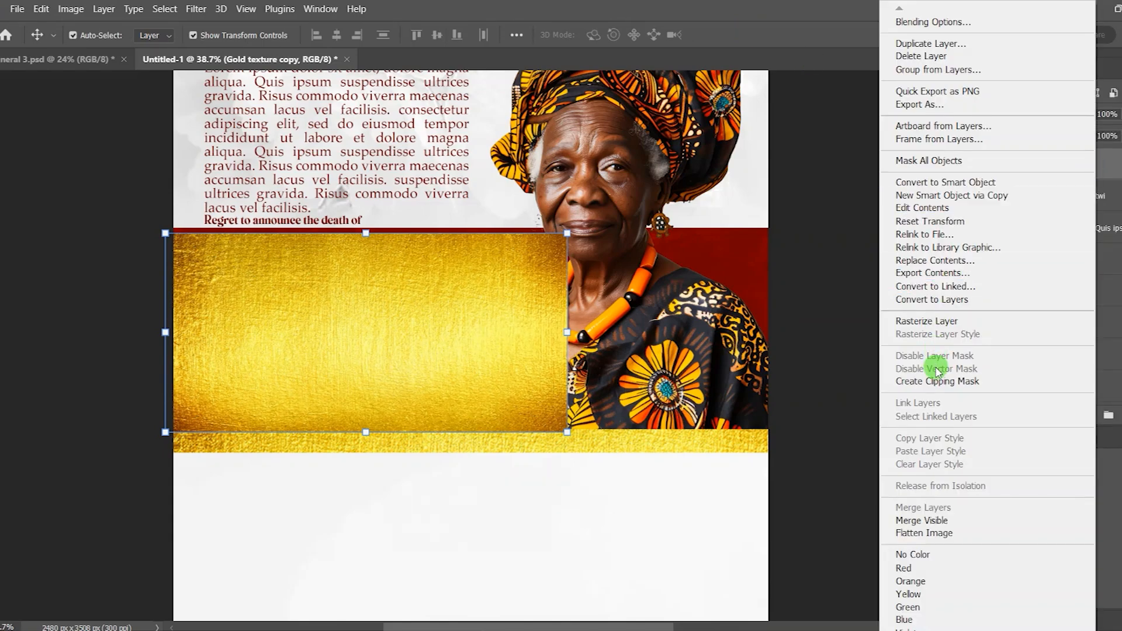
pyautogui.click(995, 382)
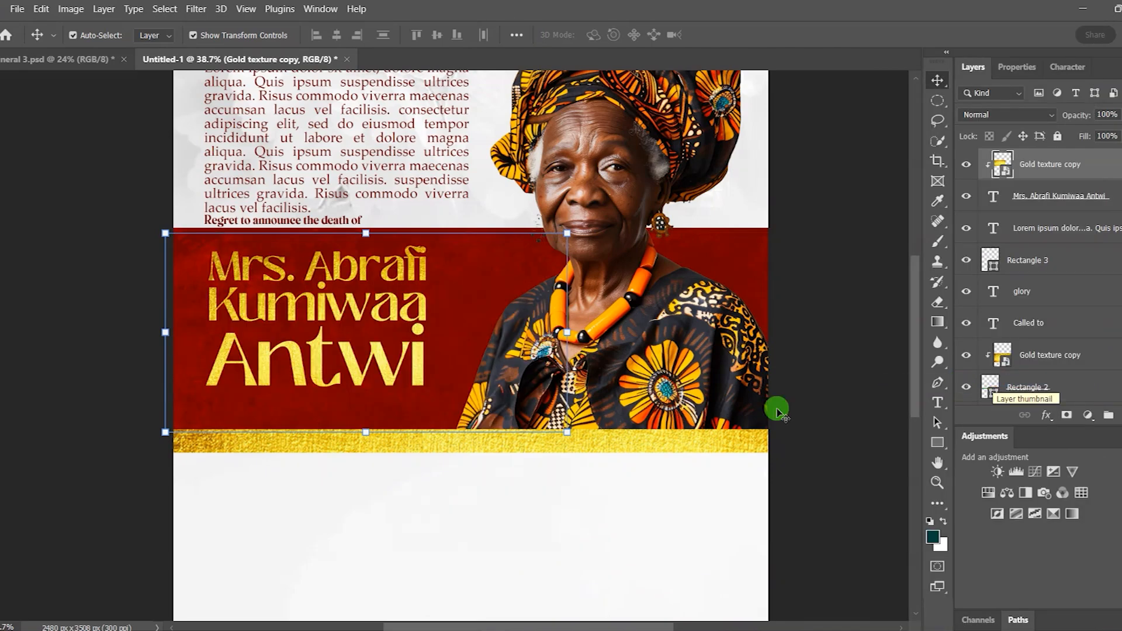
# Step: Shift the gold texture within the name, then type '1932 - 2020' below it
pyautogui.moveTo(353, 361); pyautogui.dragTo(345, 321)
pyautogui.click(824, 316)
pyautogui.click(937, 404)
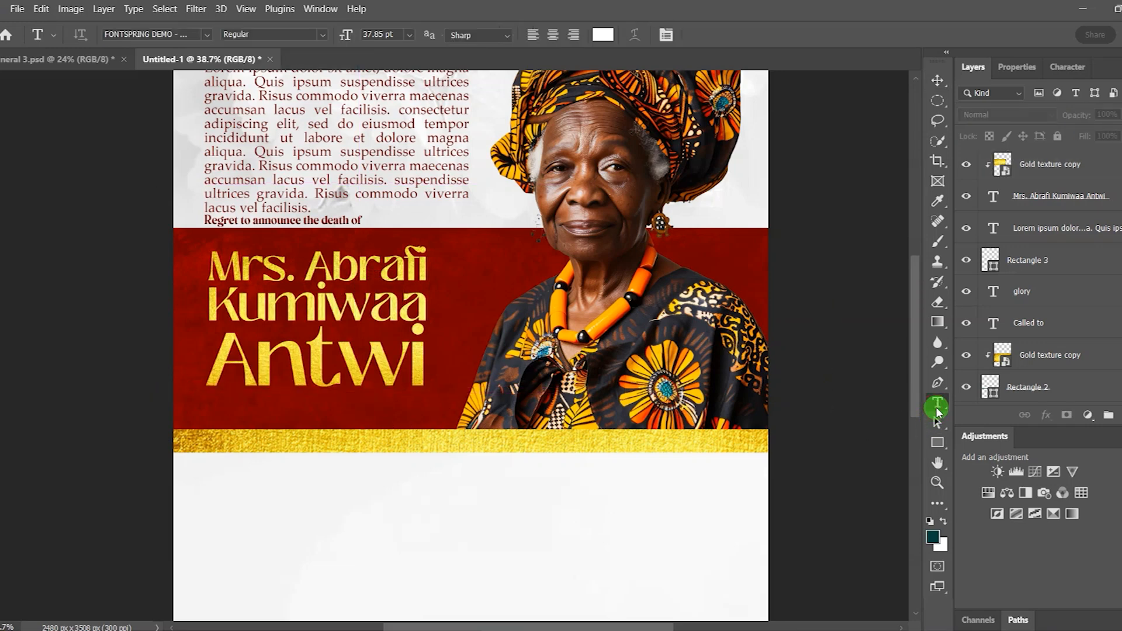
pyautogui.click(227, 408)
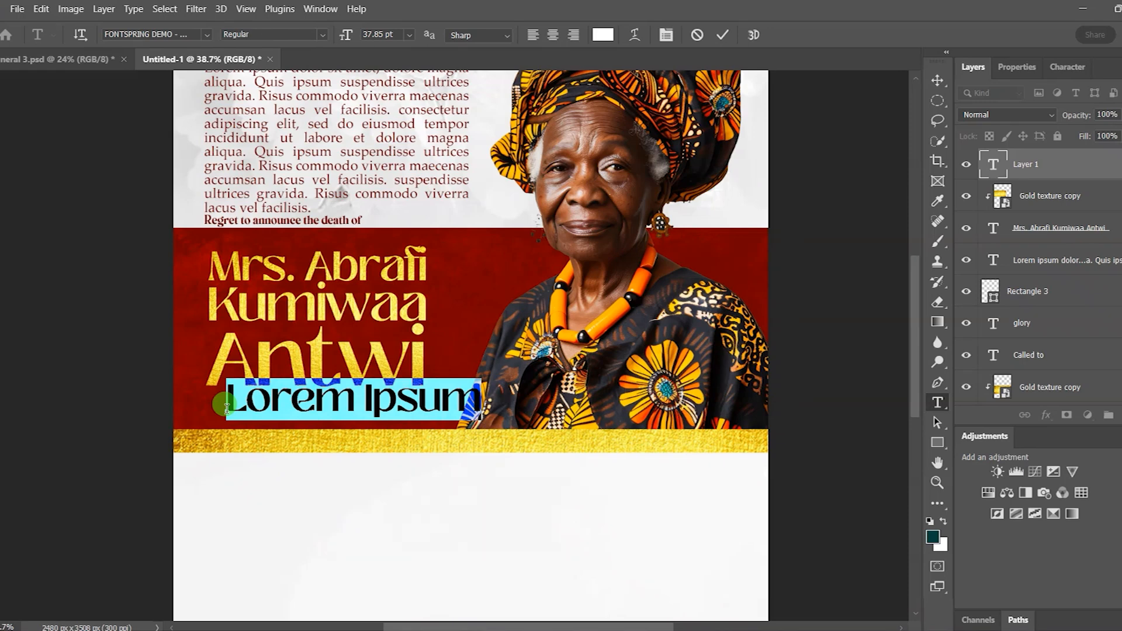
pyautogui.write('1932 - 2020')
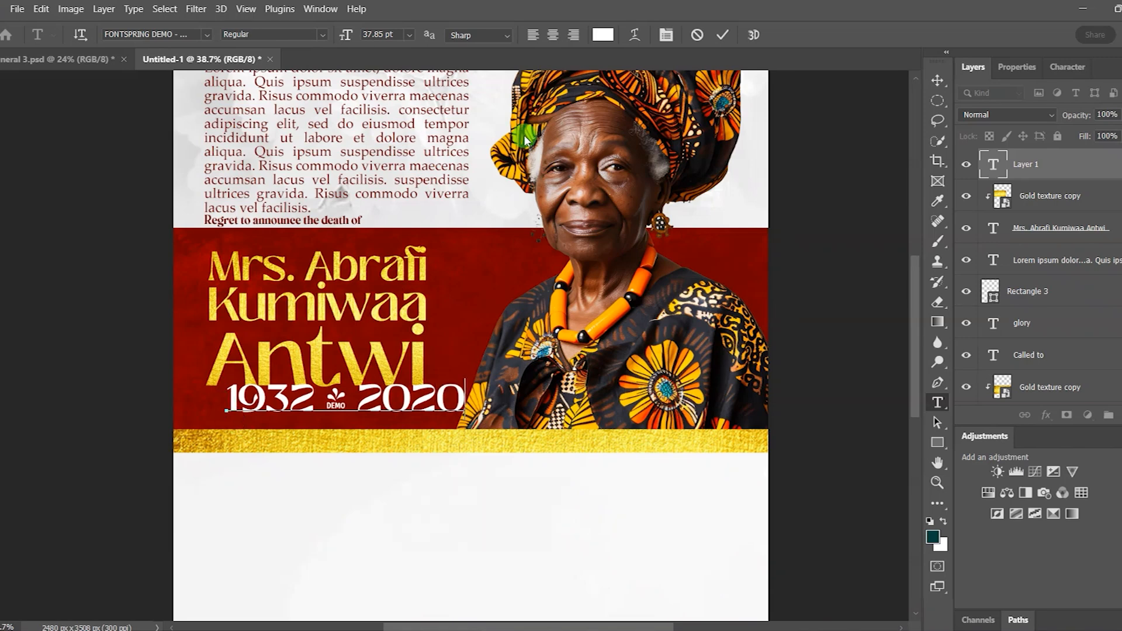
pyautogui.click(720, 37)
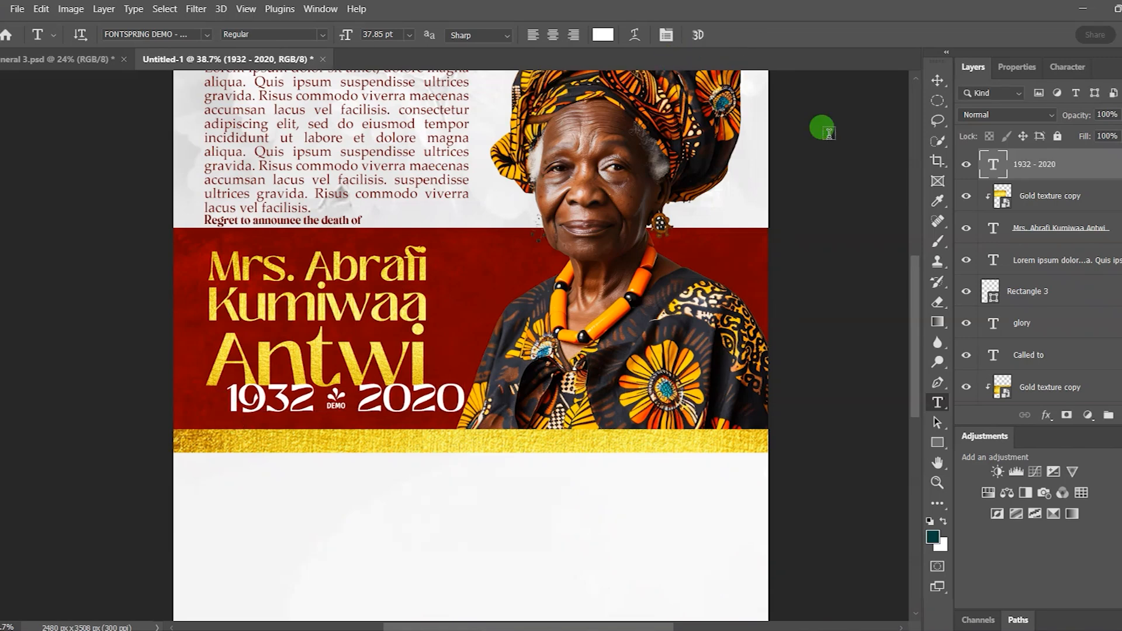
# Step: Set the dates line to Arial and move it under the name
pyautogui.click(1028, 69)
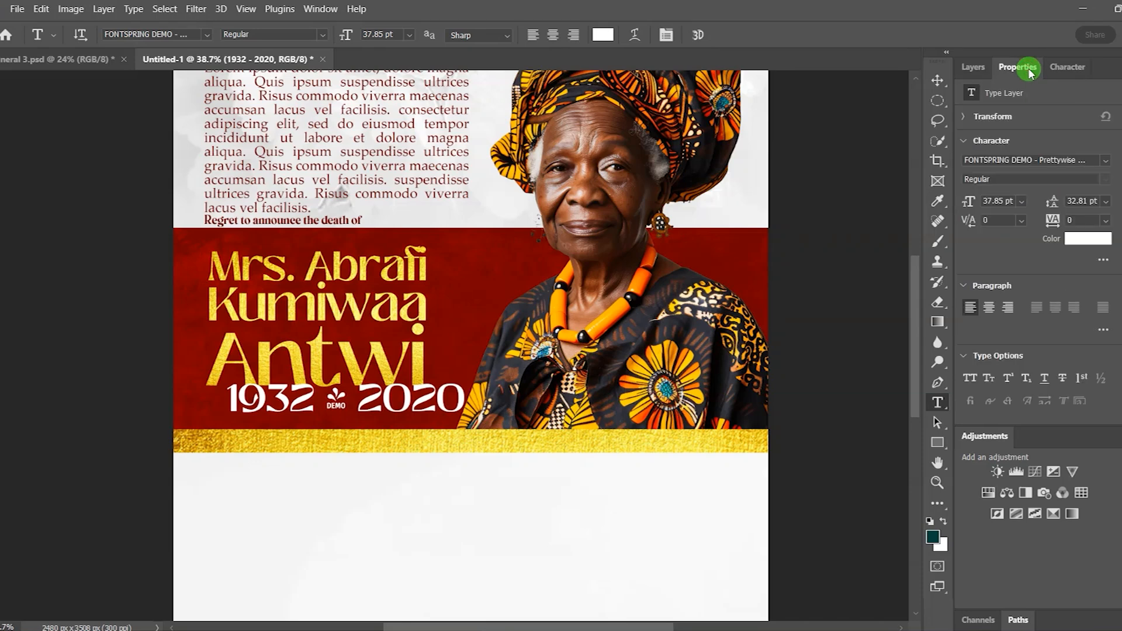
pyautogui.click(1107, 162)
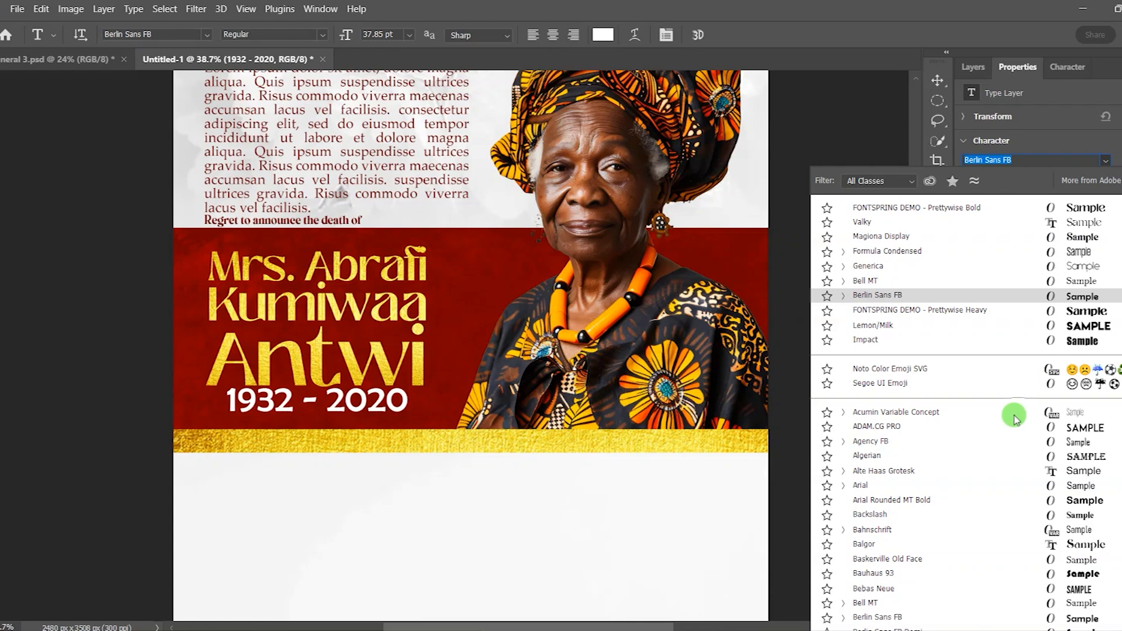
pyautogui.click(861, 486)
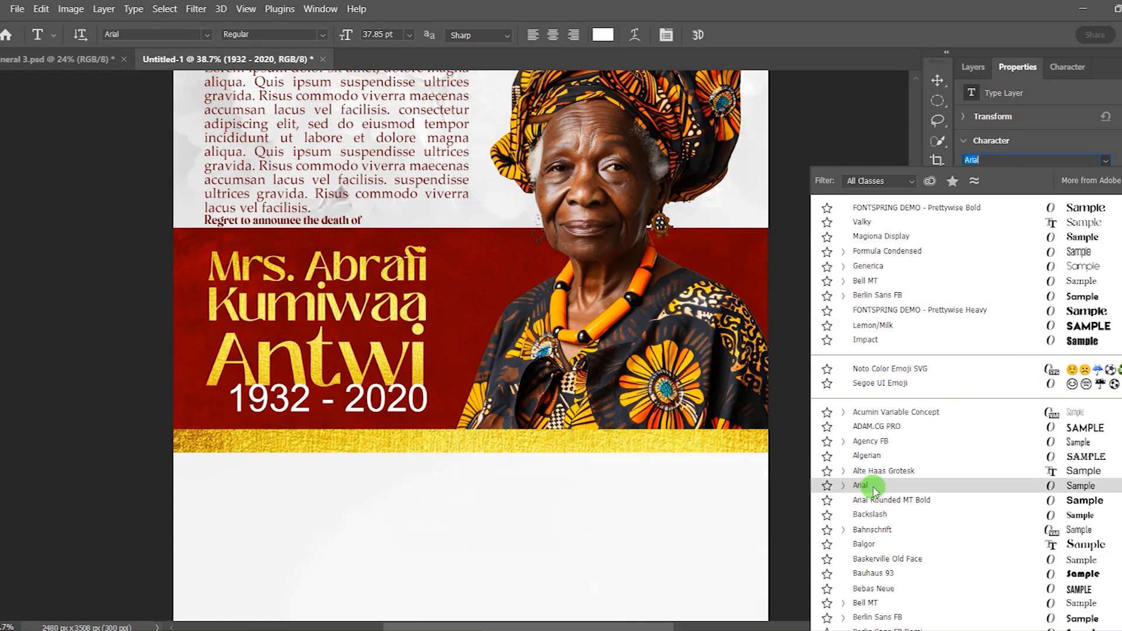
pyautogui.click(877, 486)
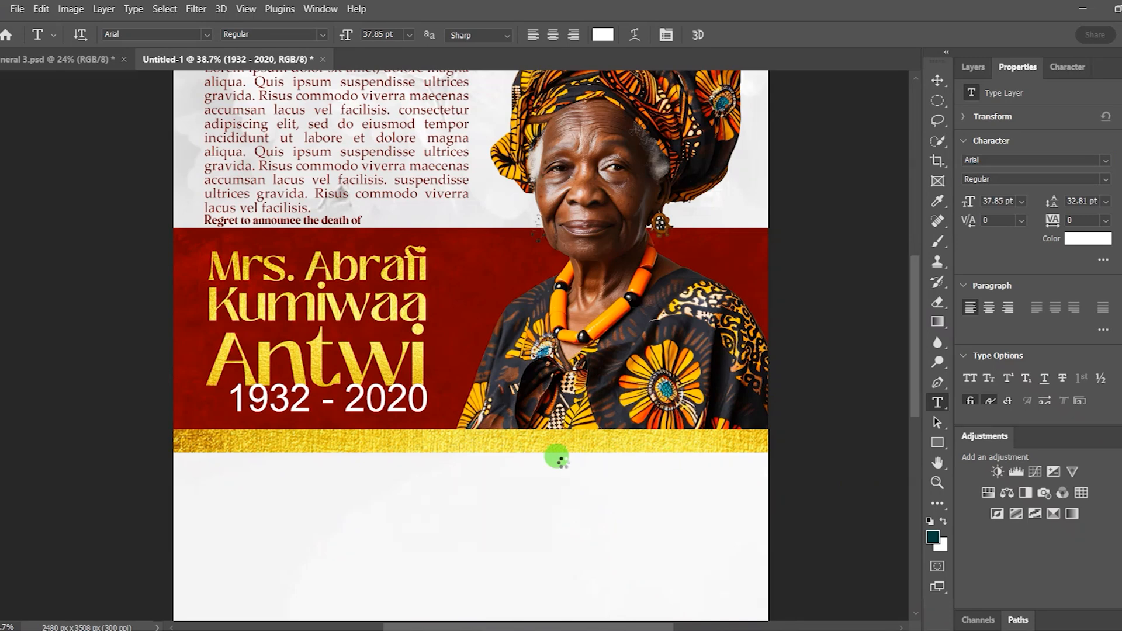
pyautogui.click(938, 82)
pyautogui.click(402, 407)
pyautogui.moveTo(400, 407); pyautogui.dragTo(390, 414)
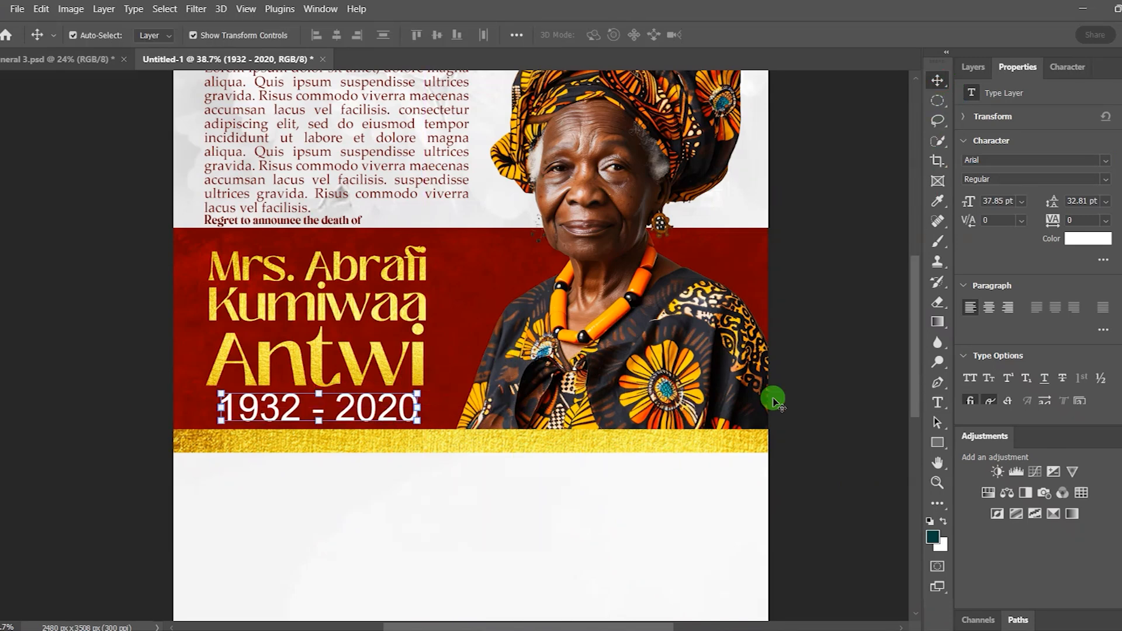
# Step: Make the dates 18 pt, raise them slightly, and widen tracking to 560
pyautogui.click(1022, 203)
pyautogui.click(1011, 337)
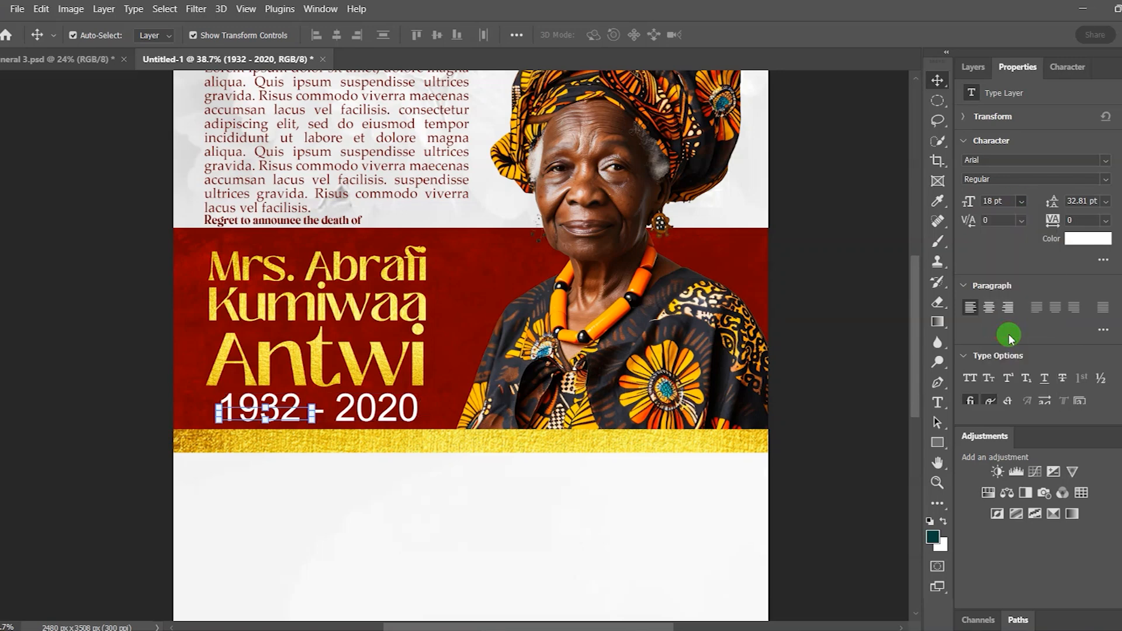
pyautogui.click(667, 389)
pyautogui.moveTo(287, 419); pyautogui.dragTo(285, 412)
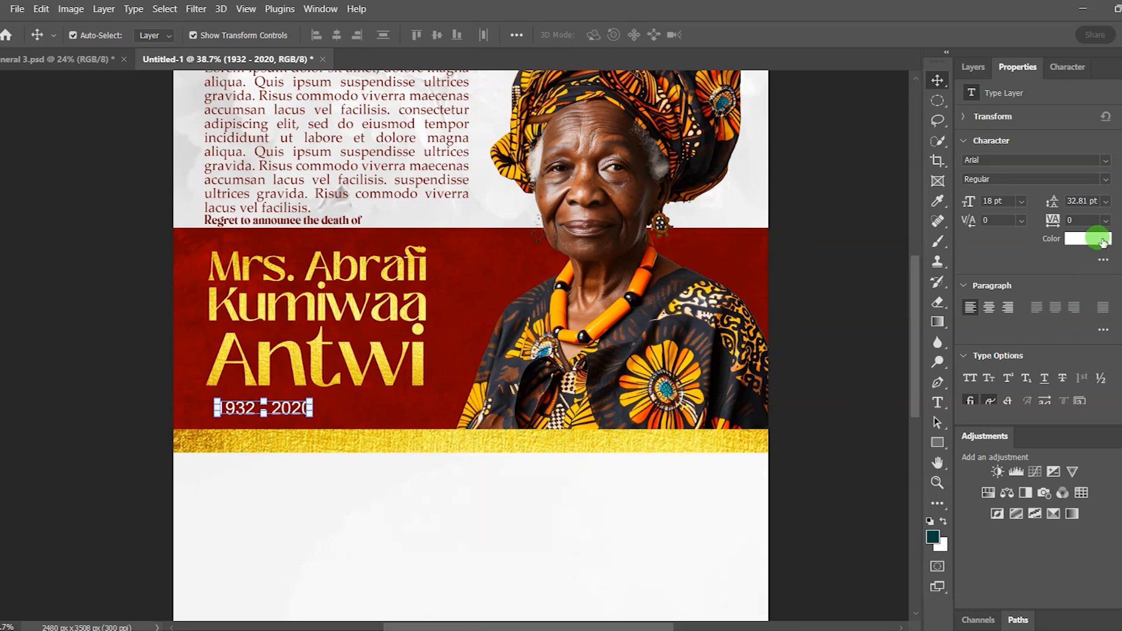
pyautogui.moveTo(1052, 222); pyautogui.dragTo(1072, 220)
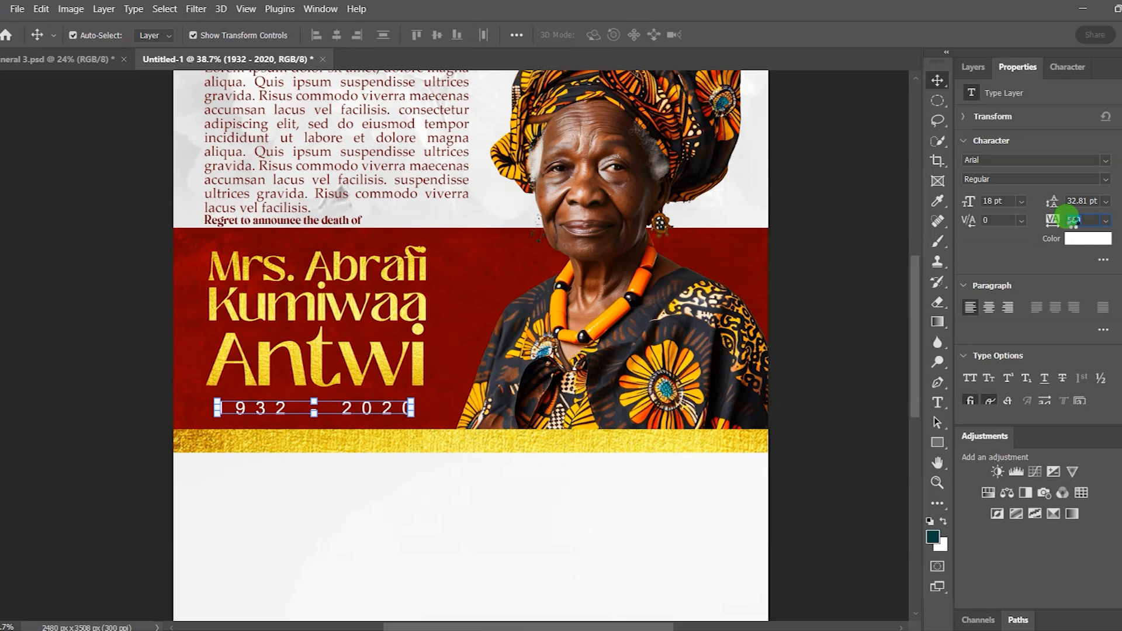
pyautogui.click(848, 288)
pyautogui.click(847, 286)
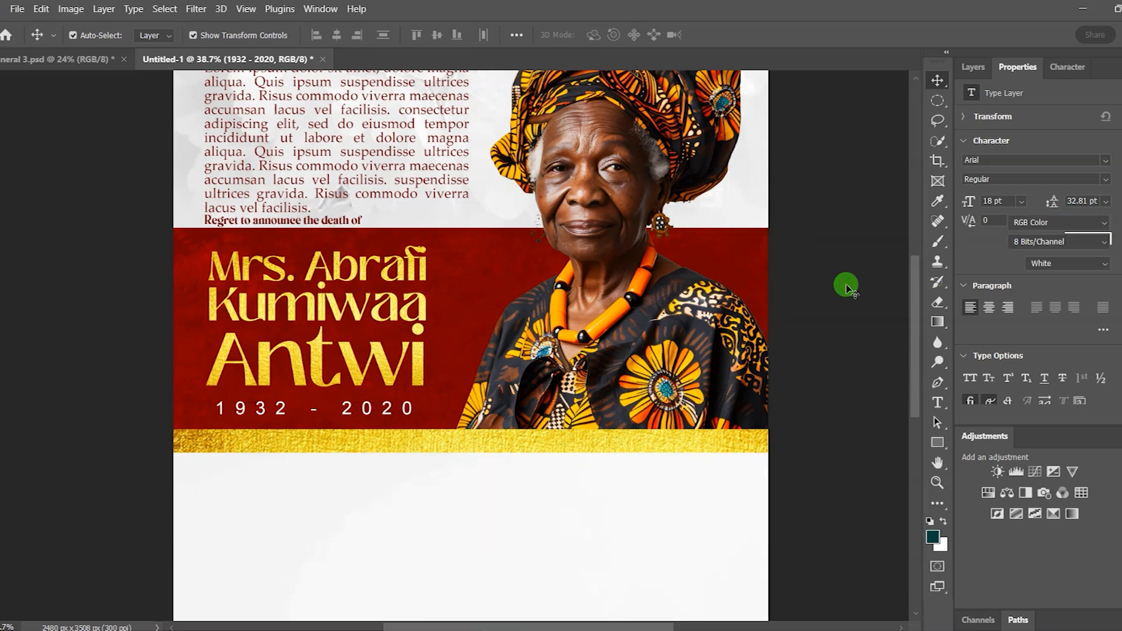
pyautogui.click(383, 409)
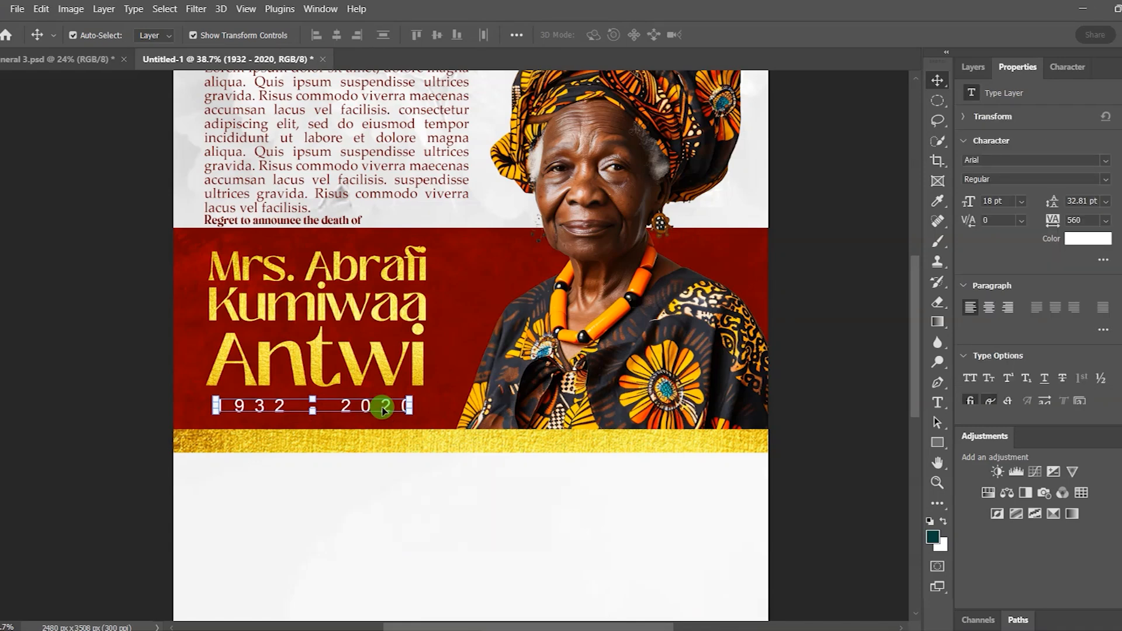
pyautogui.click(810, 350)
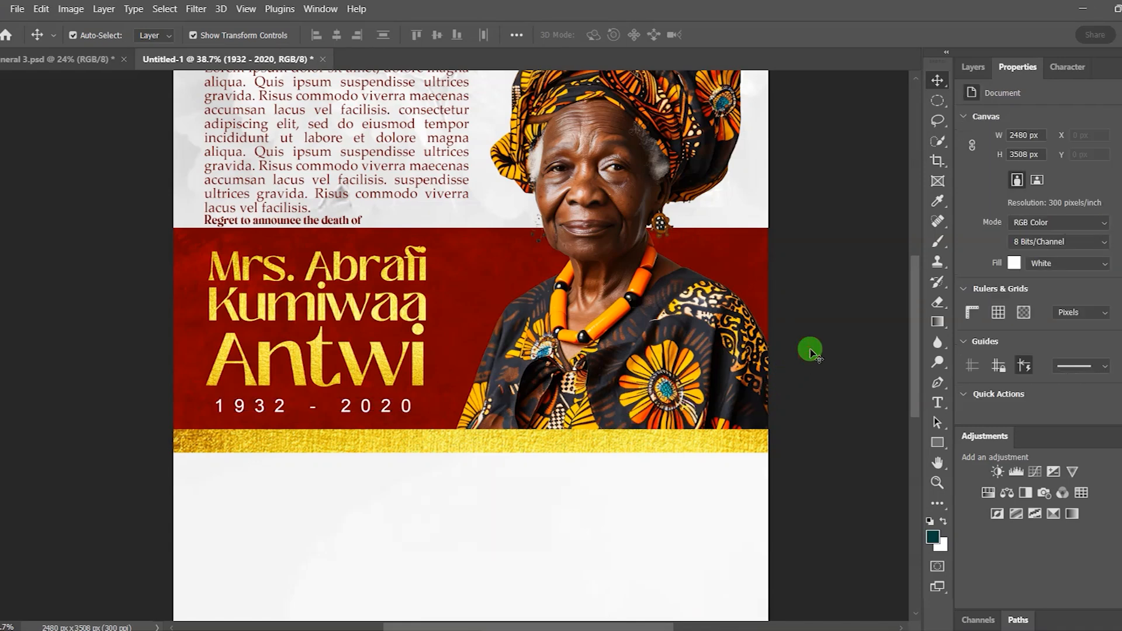
# Step: Fit the poster on screen and place the BW texture over the blank lower half
pyautogui.click(247, 9)
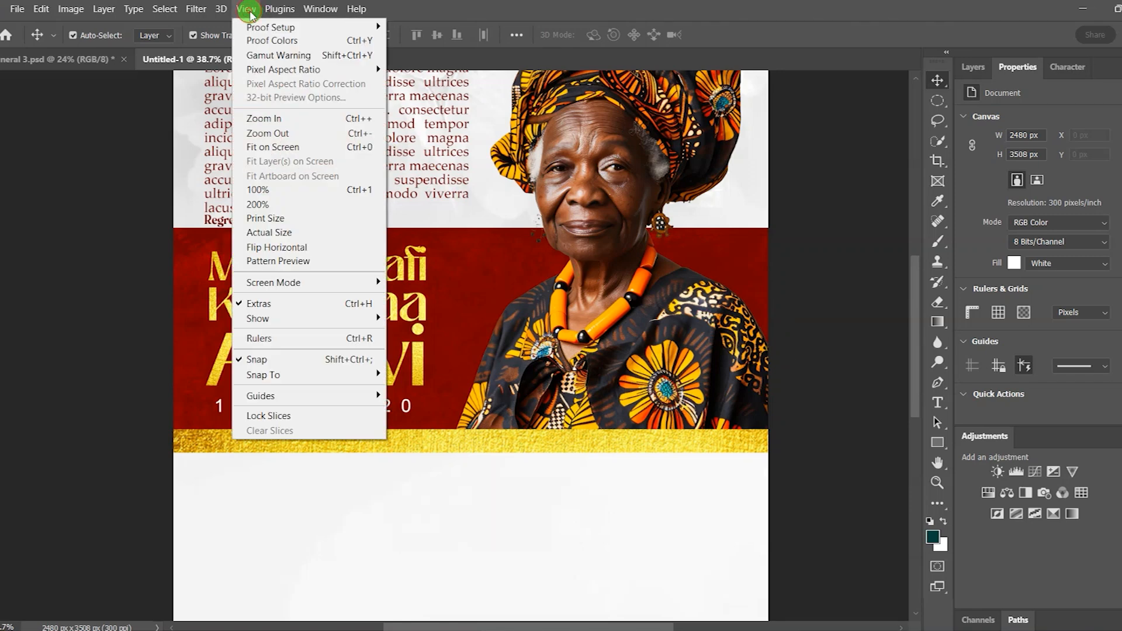
pyautogui.click(275, 145)
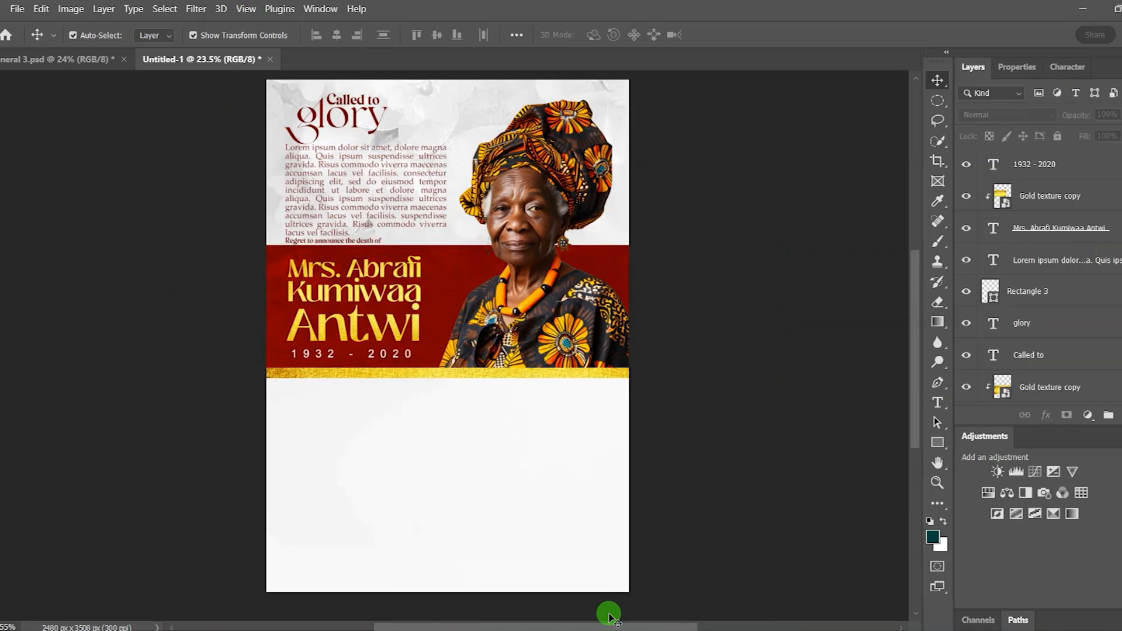
pyautogui.click(635, 629)
pyautogui.click(294, 448)
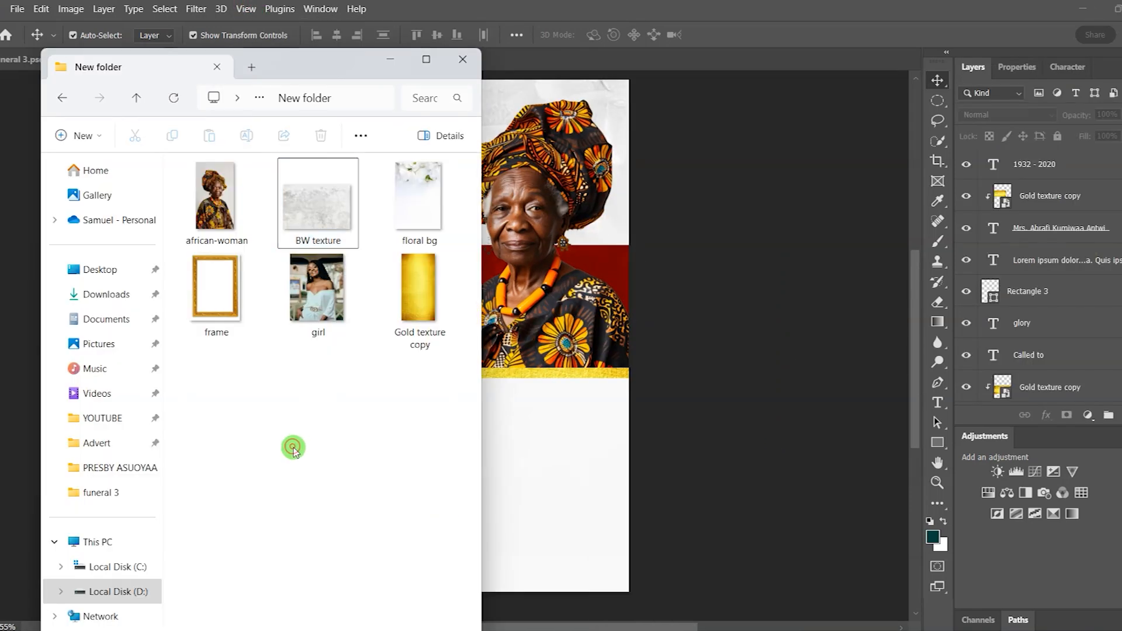
pyautogui.moveTo(369, 210); pyautogui.dragTo(533, 468)
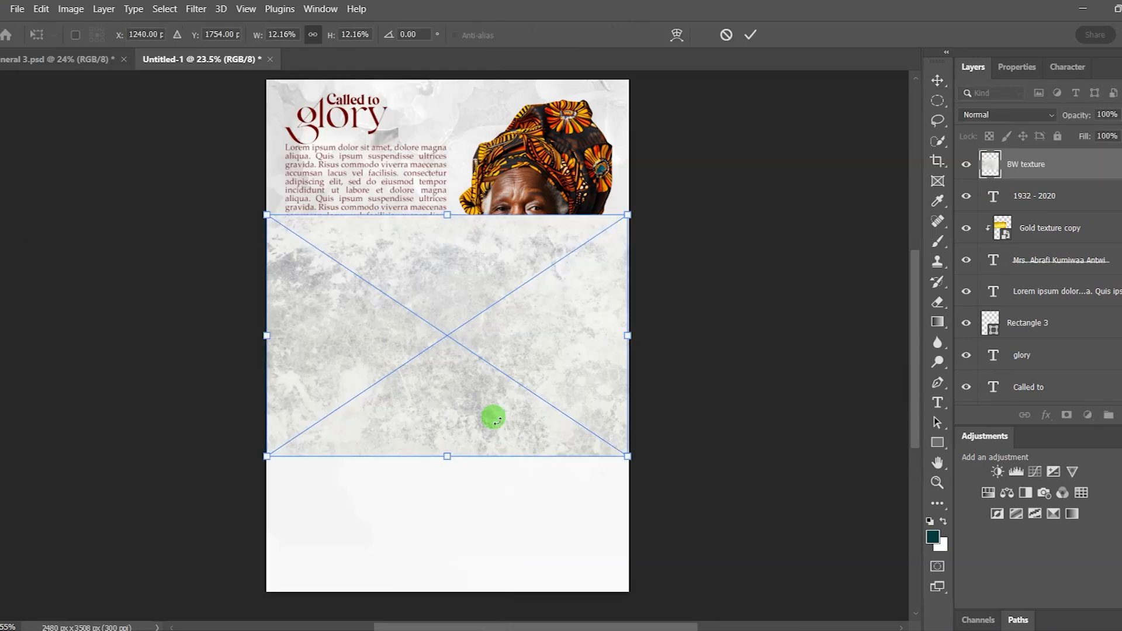
pyautogui.moveTo(440, 288); pyautogui.dragTo(429, 450)
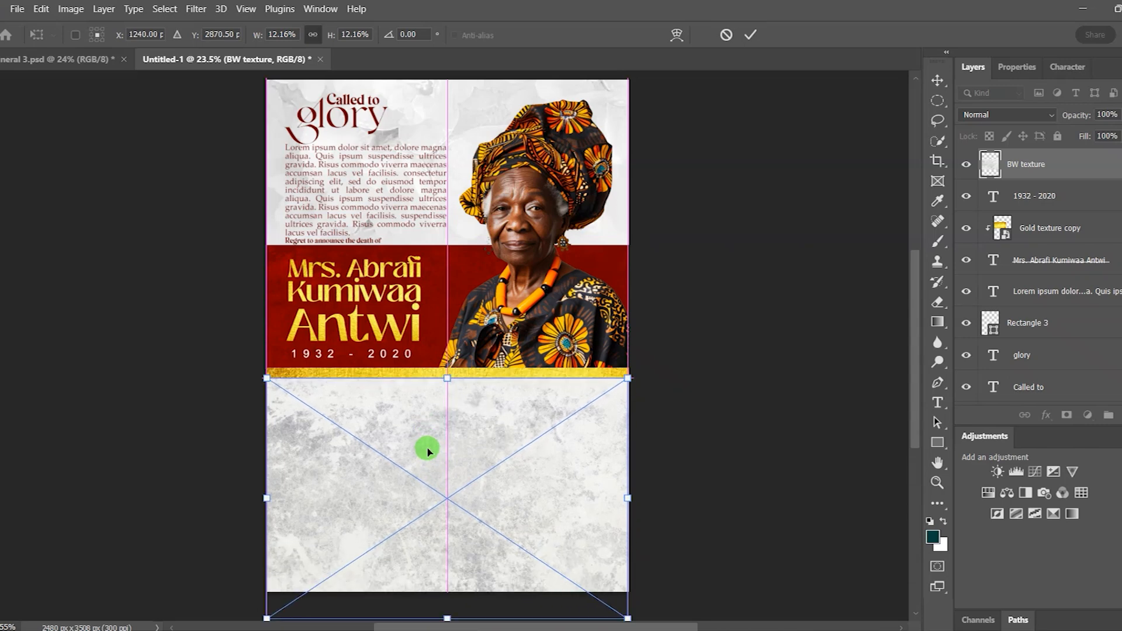
pyautogui.click(750, 38)
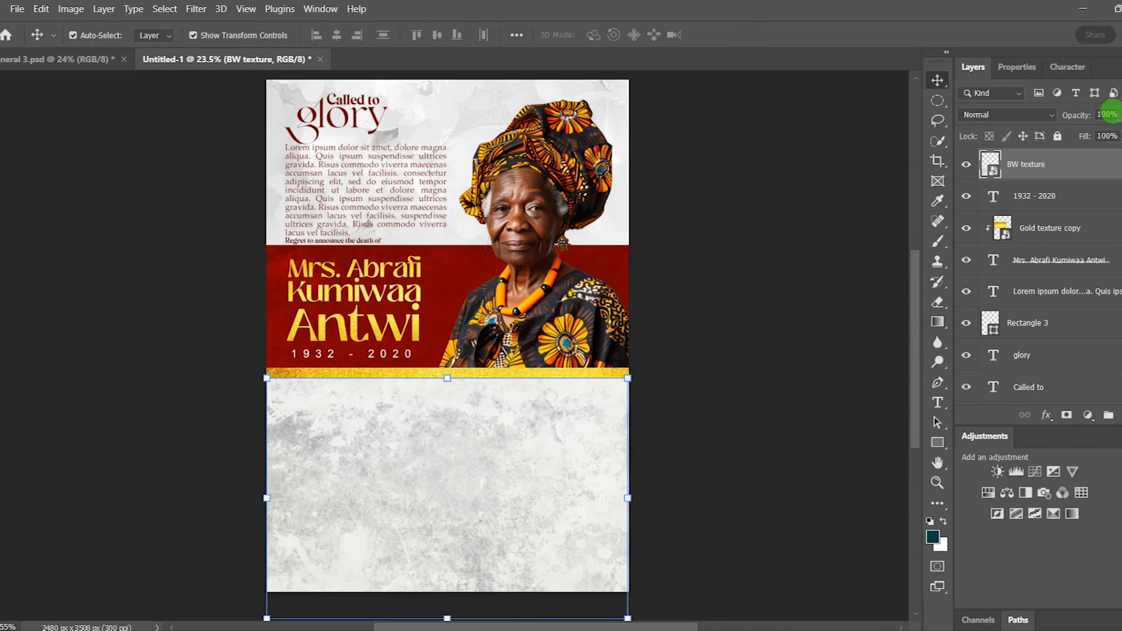
# Step: Fade the BW texture layer to 30% opacity
pyautogui.click(1085, 116)
pyautogui.write('30')
pyautogui.press('Return')
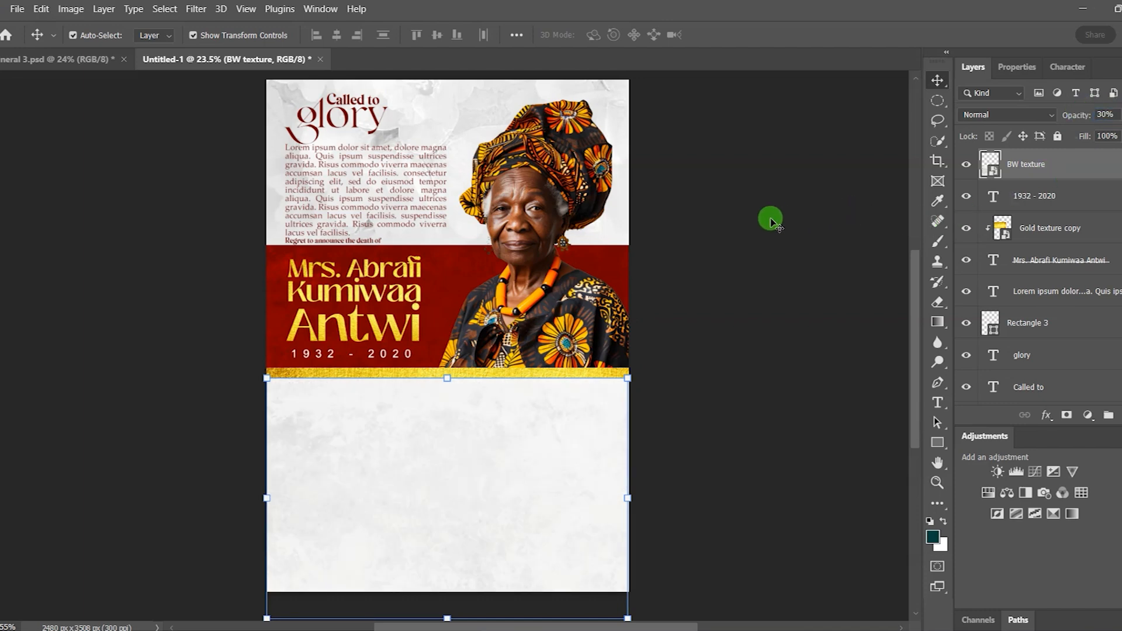
pyautogui.click(771, 221)
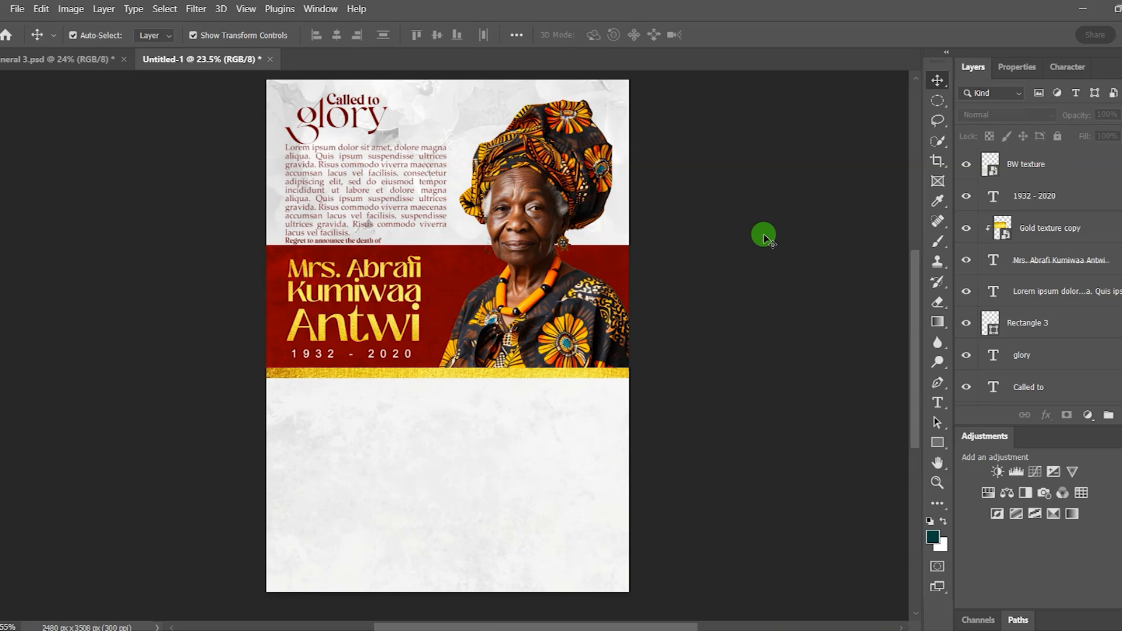
# Step: Place the ornate gold frame image, scaled to about 5.38%, over the red band's lower right
pyautogui.click(640, 630)
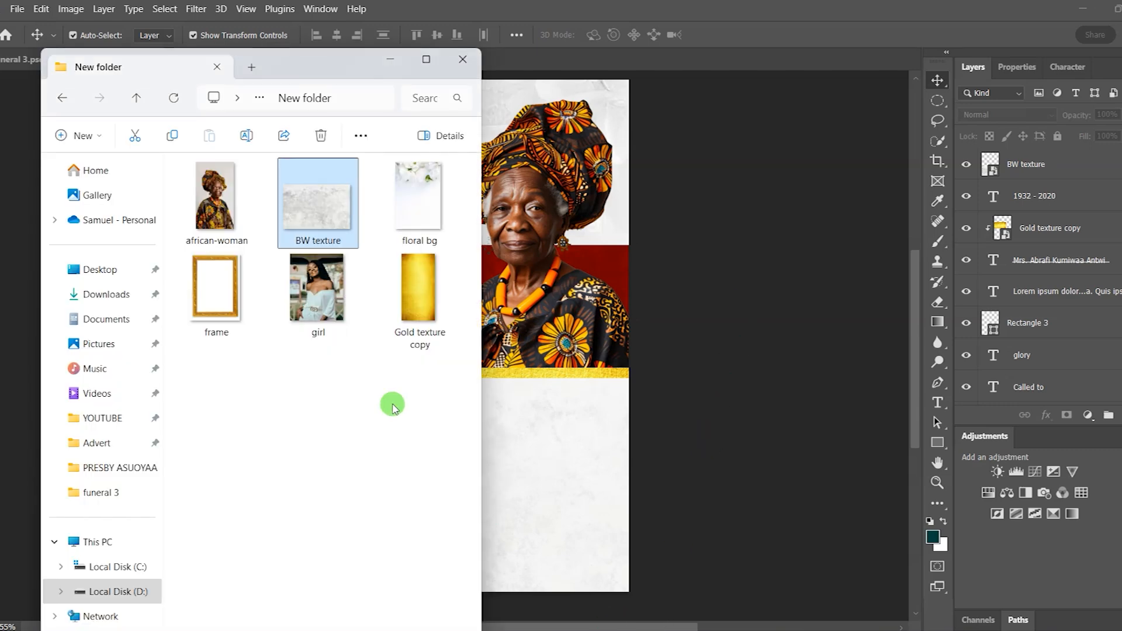
pyautogui.moveTo(218, 295); pyautogui.dragTo(542, 413)
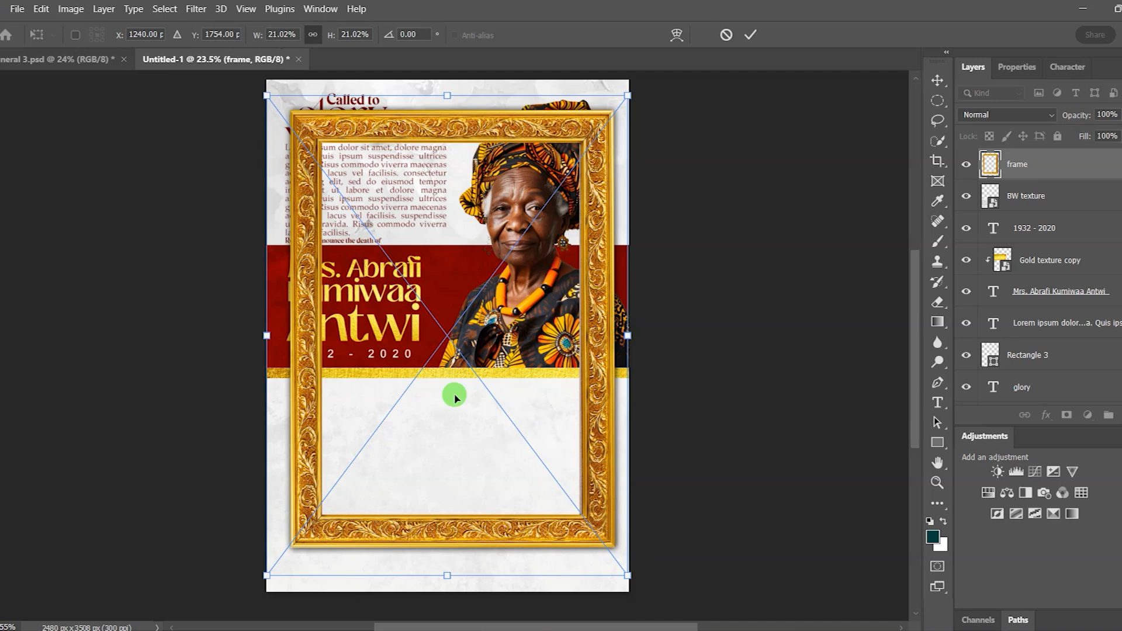
pyautogui.moveTo(267, 334); pyautogui.dragTo(488, 368)
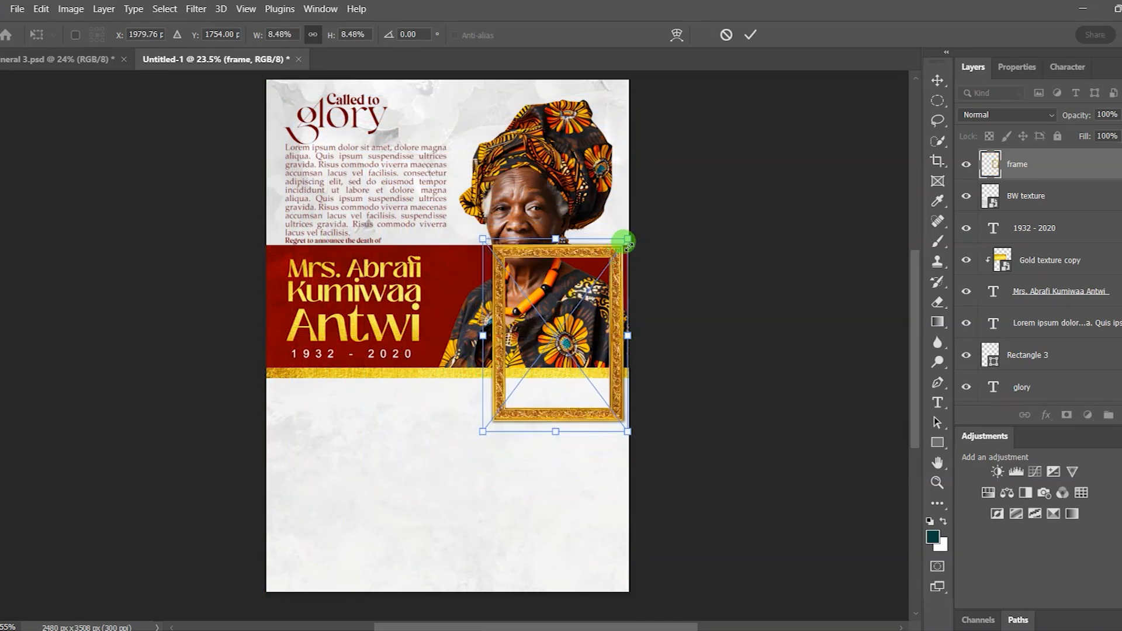
pyautogui.moveTo(629, 238); pyautogui.dragTo(601, 275)
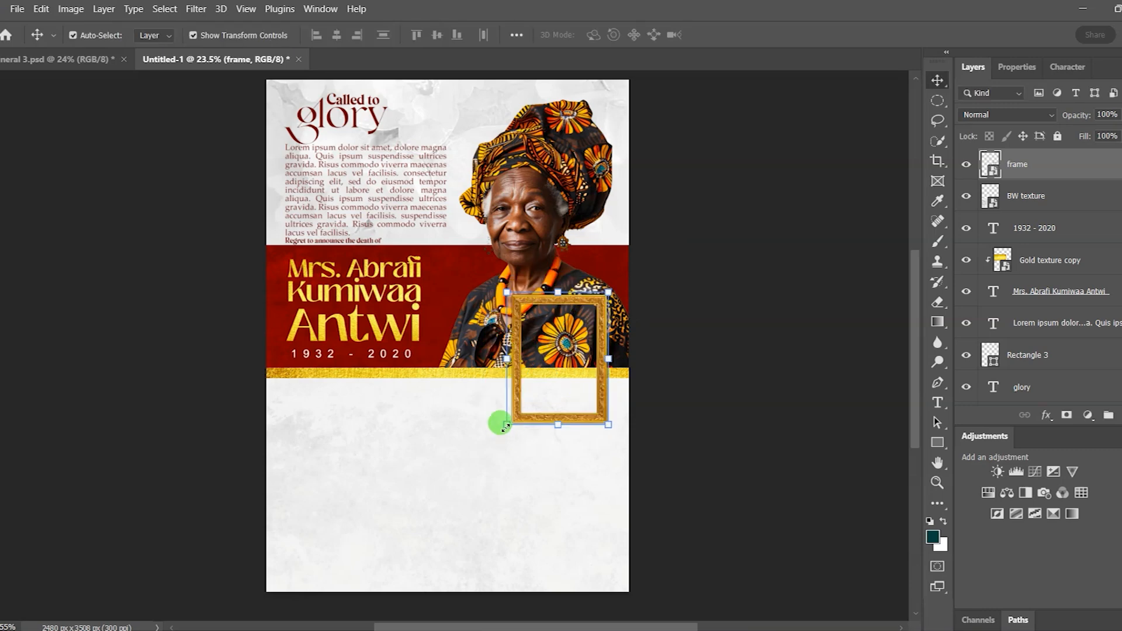
pyautogui.moveTo(506, 425); pyautogui.dragTo(521, 412)
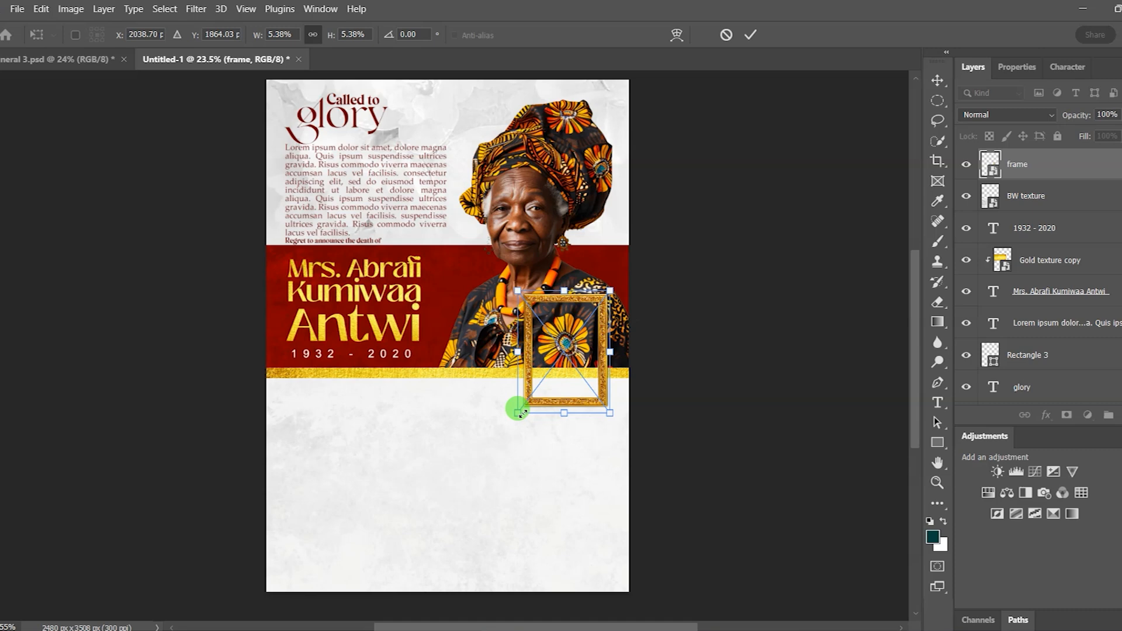
pyautogui.click(740, 332)
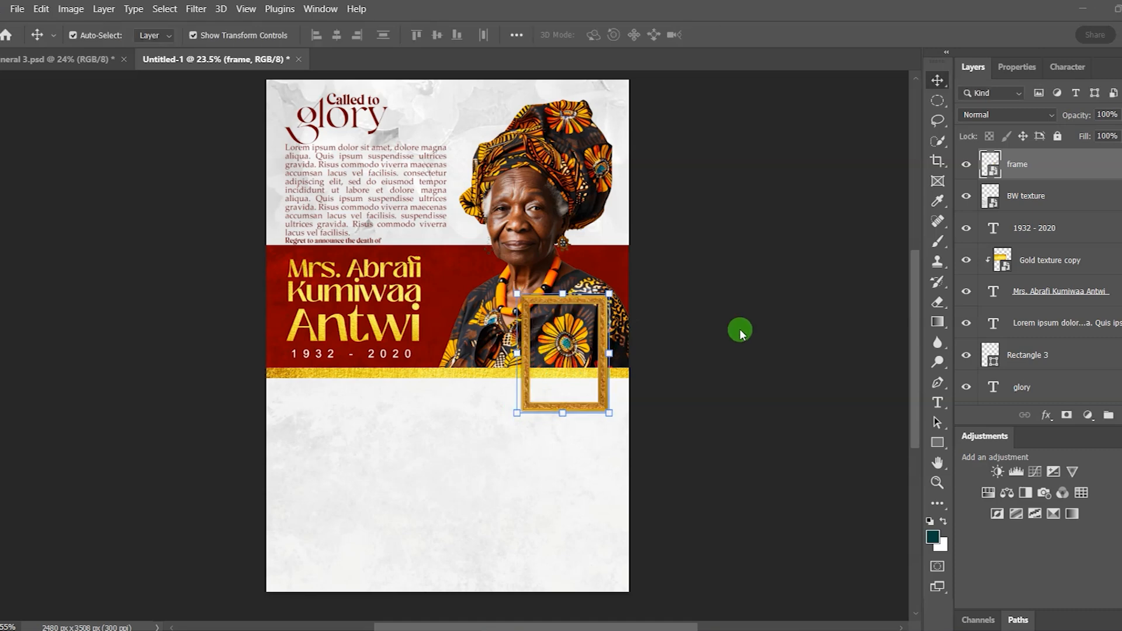
pyautogui.click(682, 335)
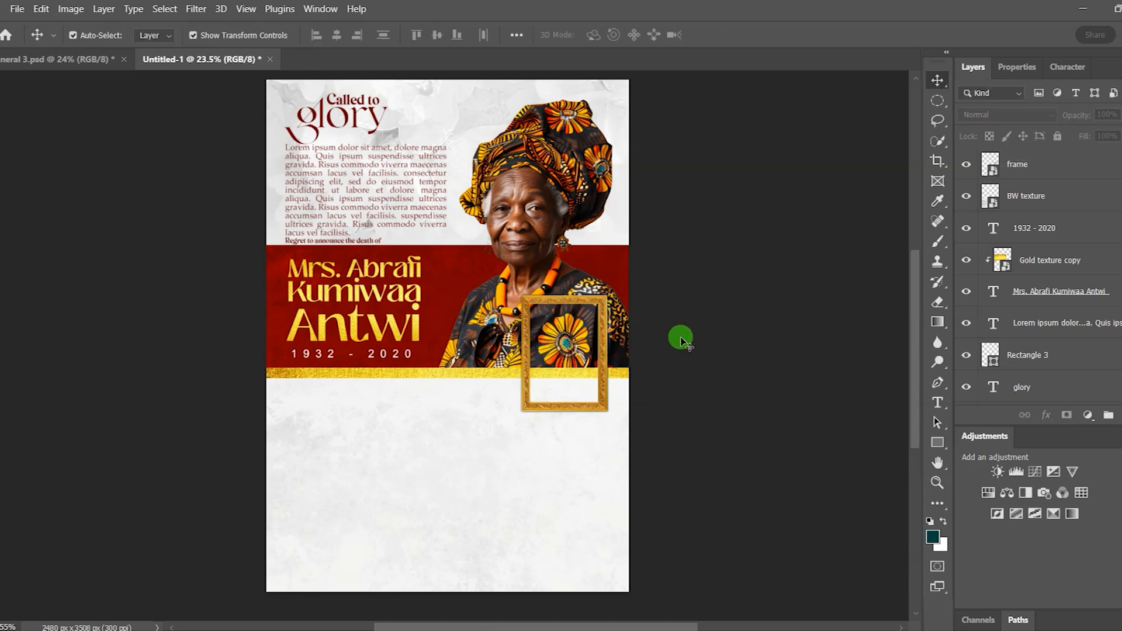
pyautogui.scroll(1, 608, 377)
# Step: Draw a 480 × 679 px dark teal rectangle across the gold frame's opening
pyautogui.scroll(3, 608, 377)
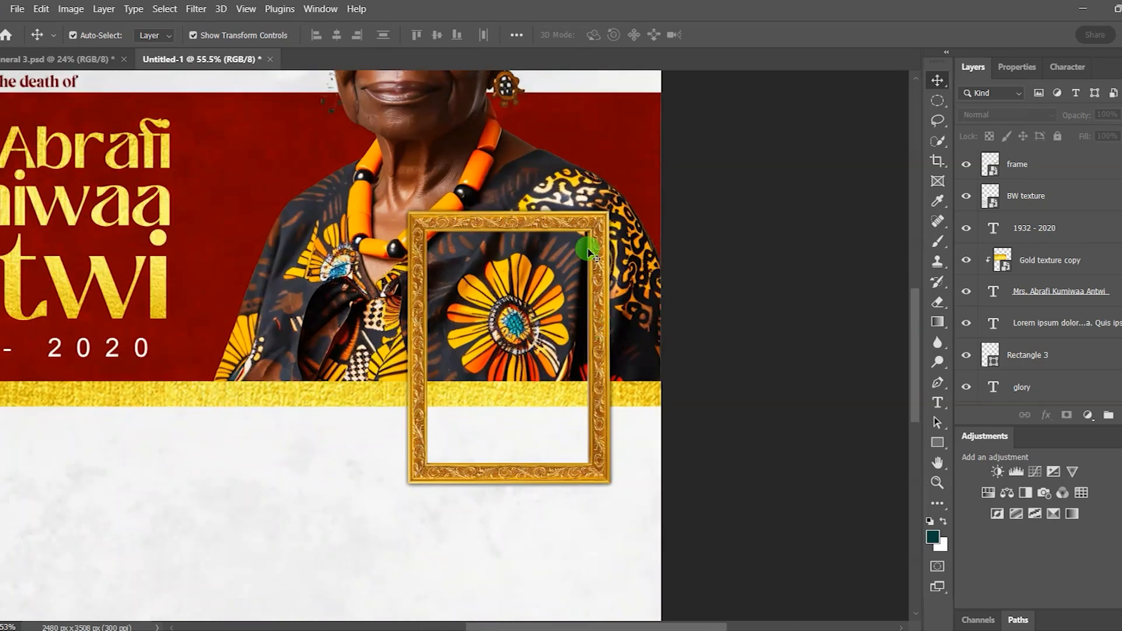
pyautogui.scroll(1, 553, 608)
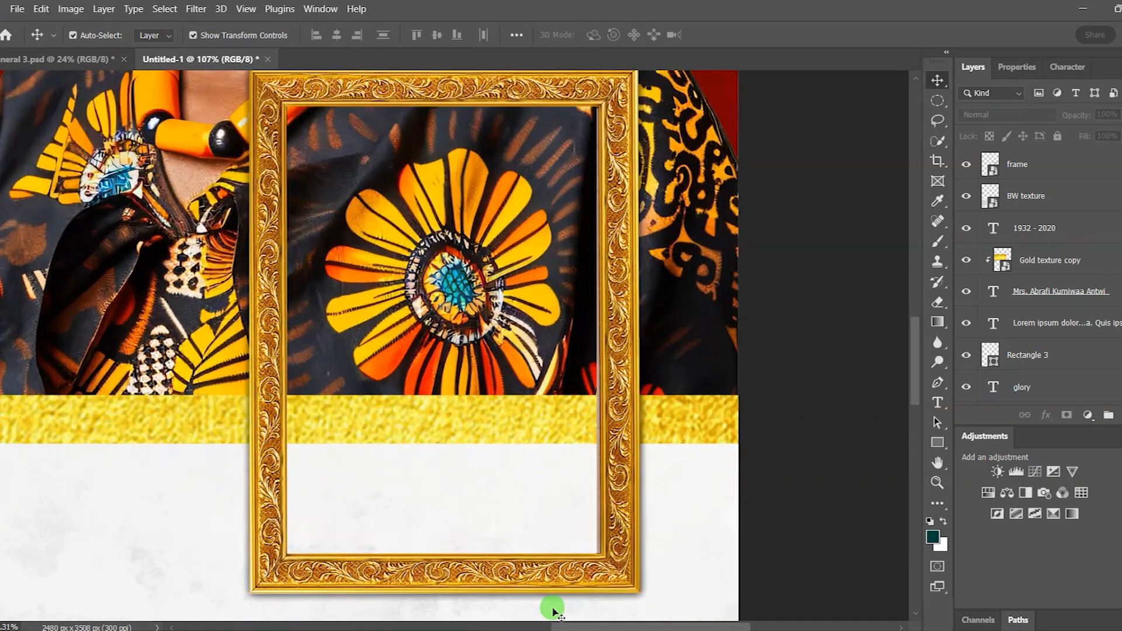
pyautogui.scroll(-1, 553, 611)
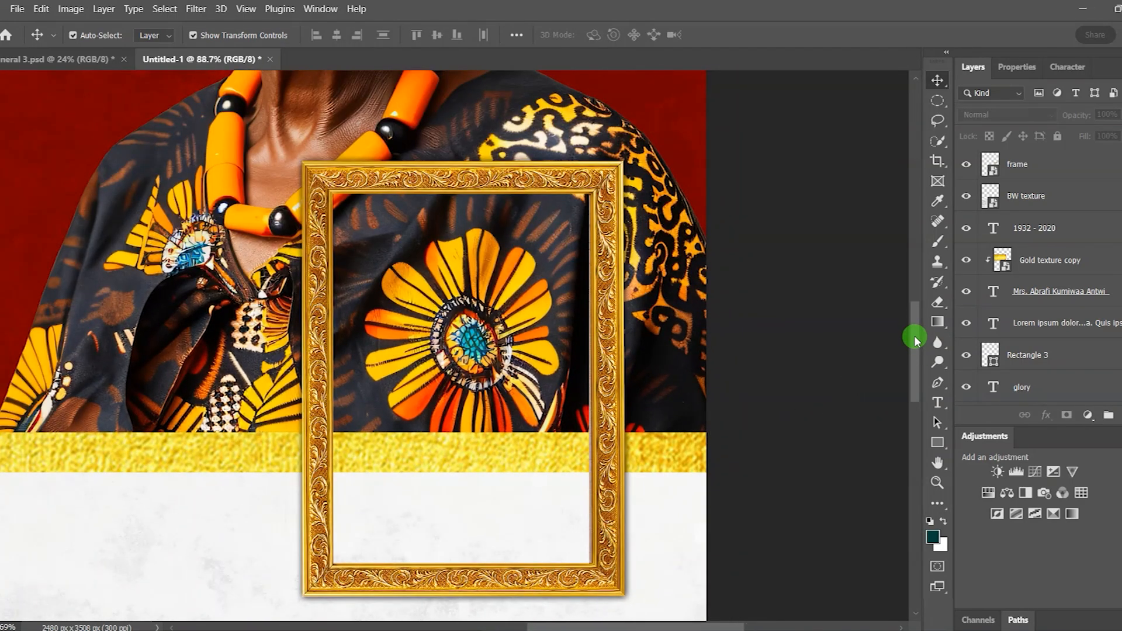
pyautogui.moveTo(915, 340); pyautogui.dragTo(914, 348)
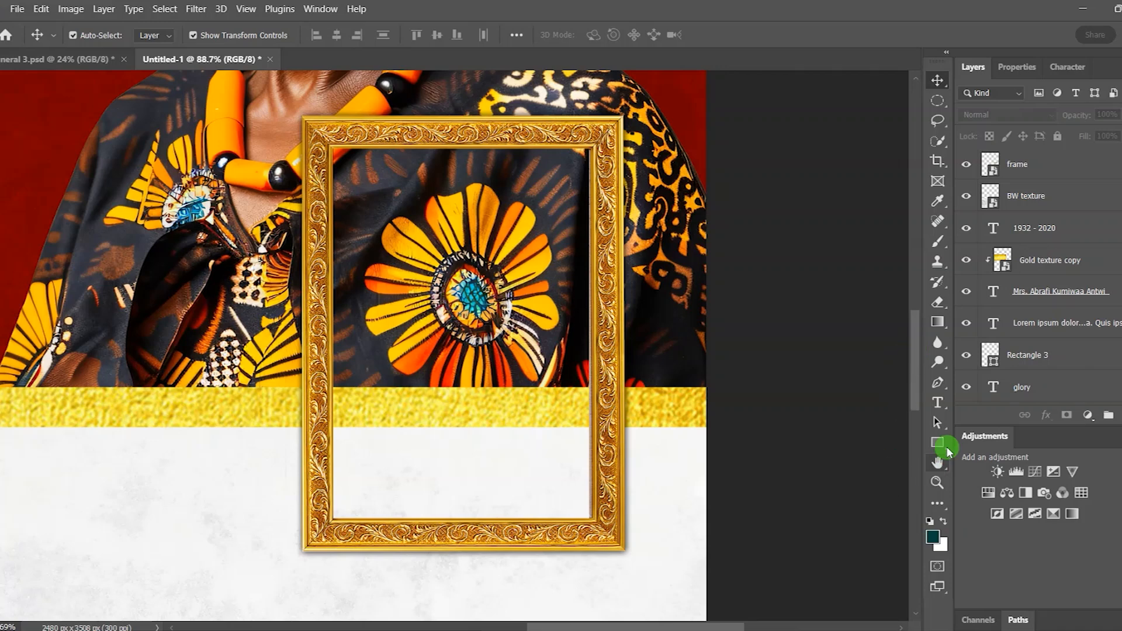
pyautogui.click(938, 443)
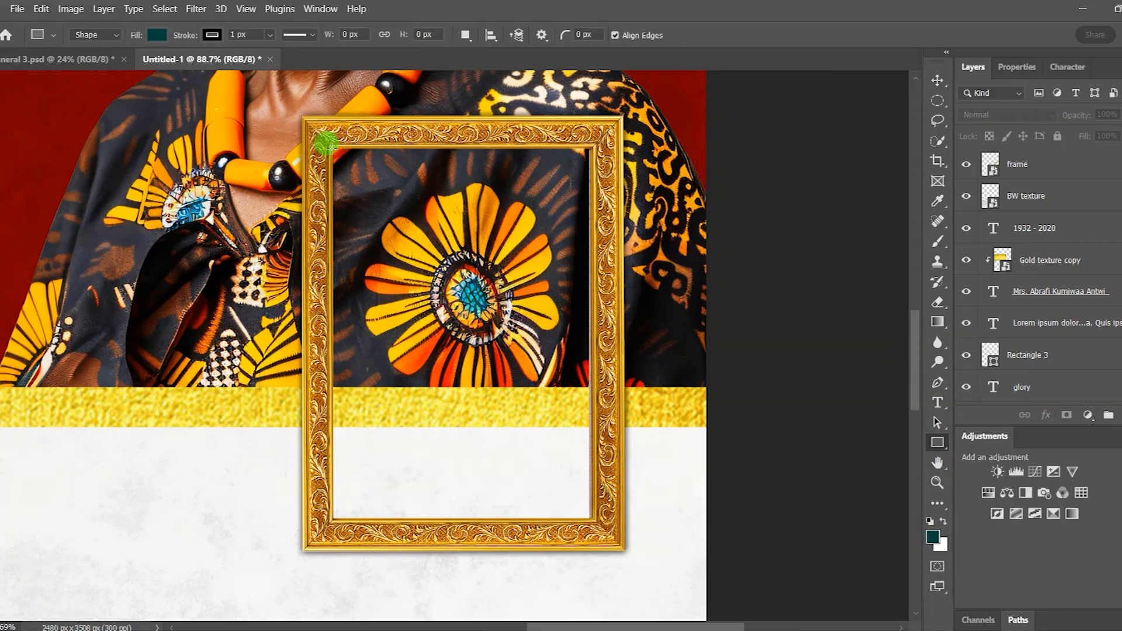
pyautogui.moveTo(338, 155); pyautogui.dragTo(592, 516)
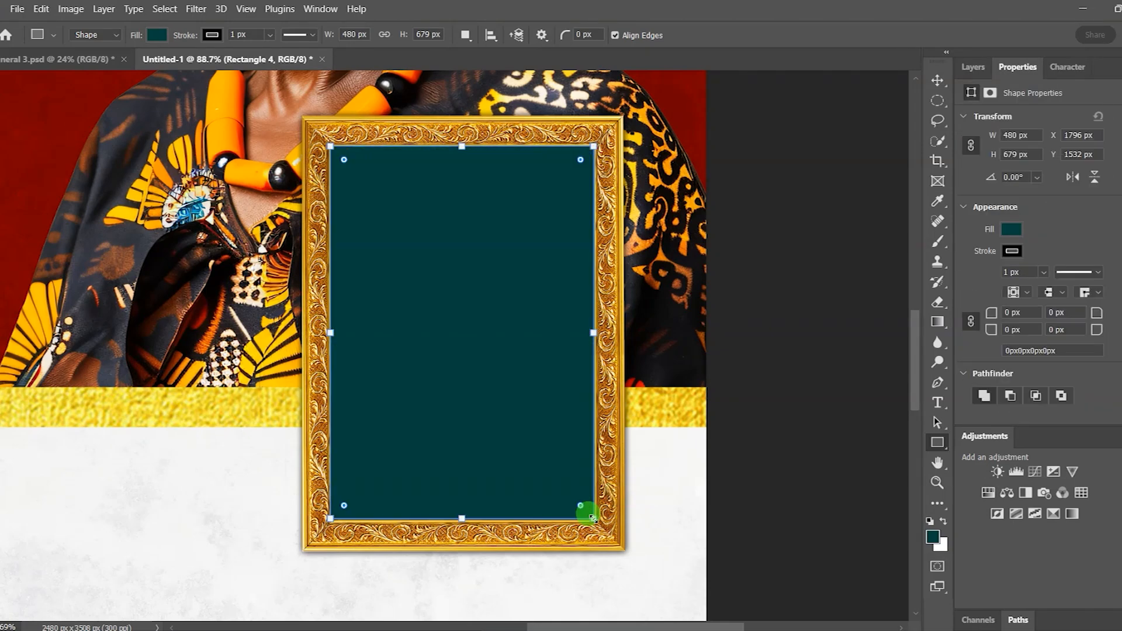
pyautogui.click(937, 80)
pyautogui.scroll(-3, 434, 265)
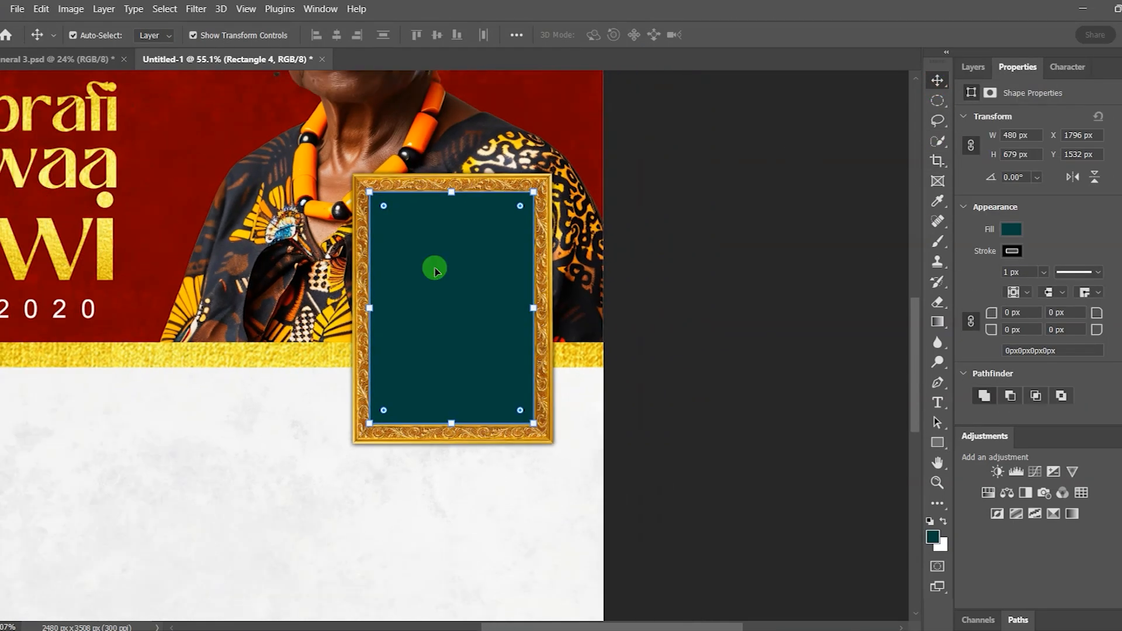
# Step: Place the girl photo above Rectangle 4, scaled down to 1460 × 1824 px
pyautogui.click(633, 559)
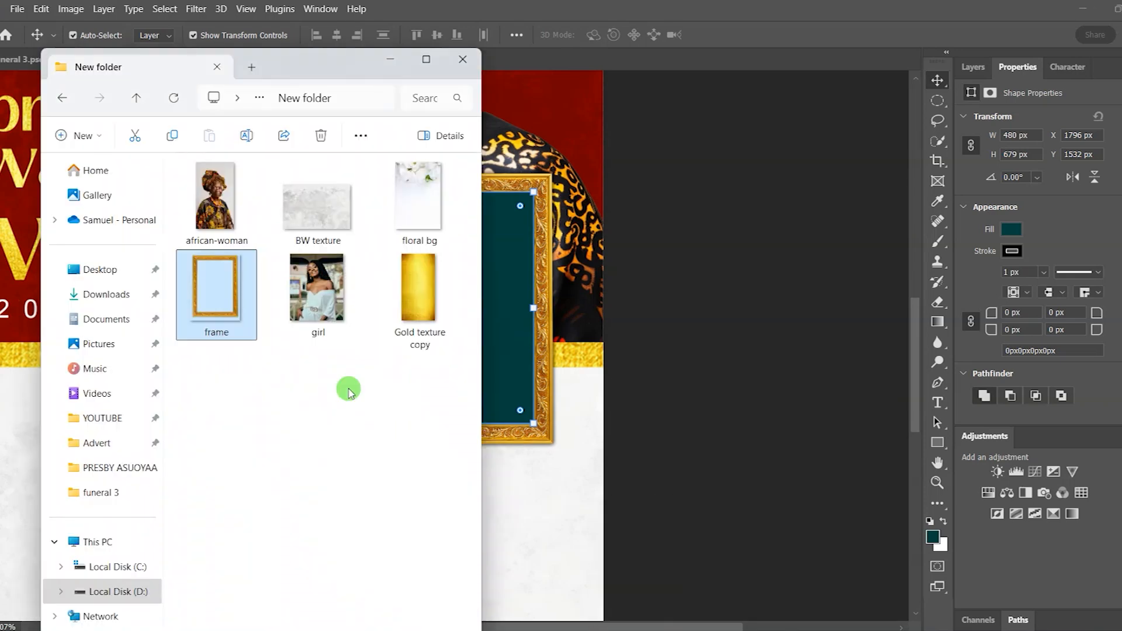
pyautogui.click(319, 314)
pyautogui.moveTo(319, 292); pyautogui.dragTo(508, 325)
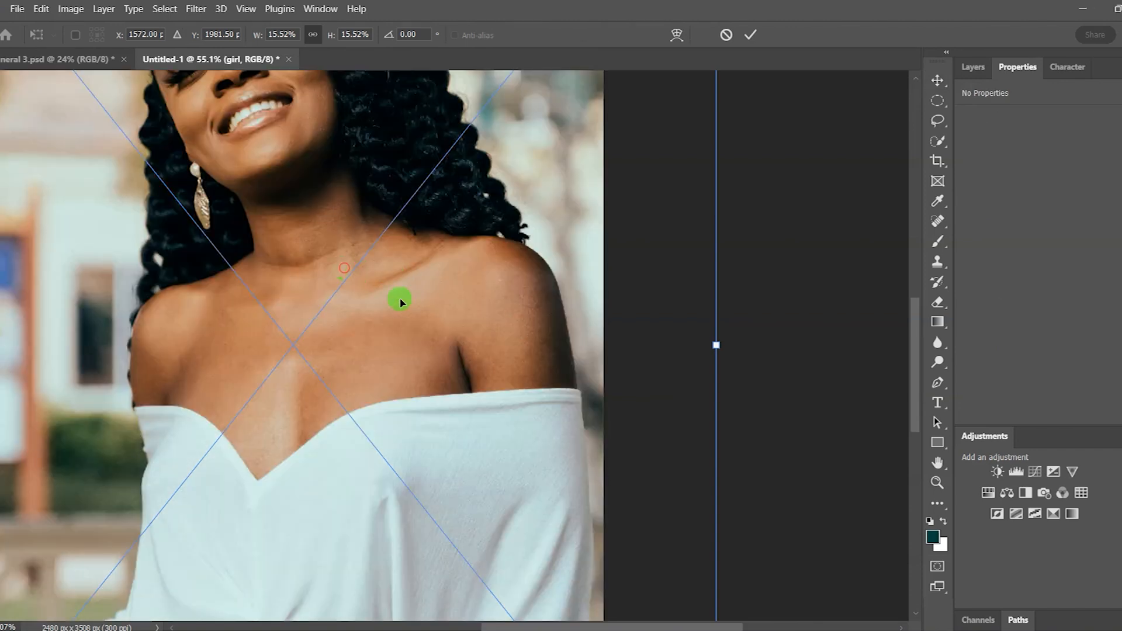
pyautogui.moveTo(401, 301); pyautogui.dragTo(468, 333)
pyautogui.scroll(-2, 468, 333)
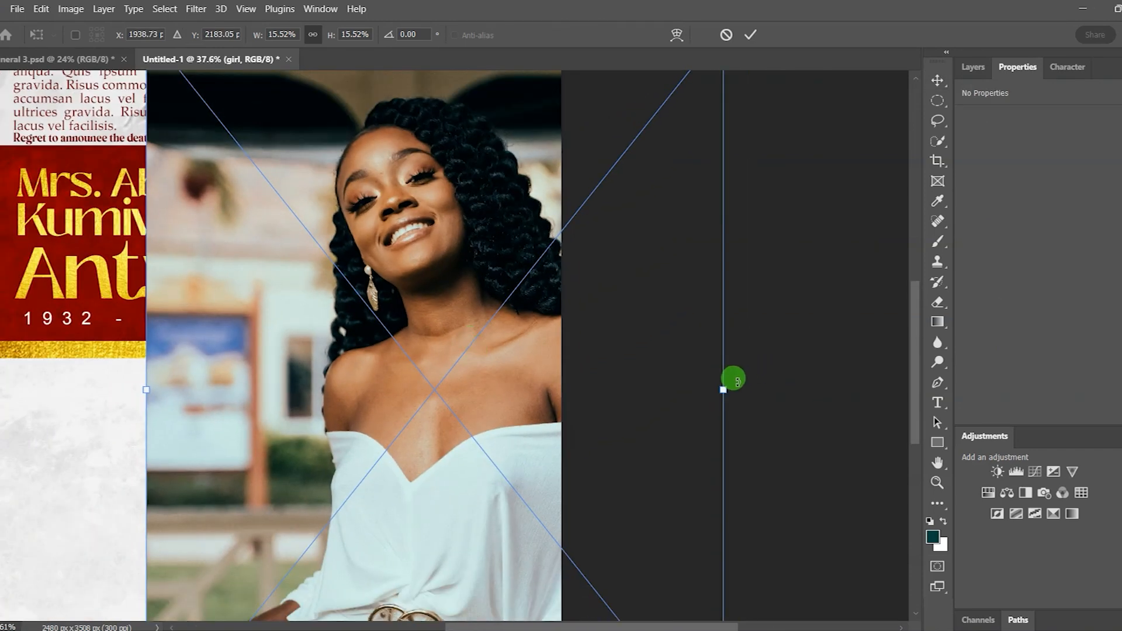
pyautogui.moveTo(723, 387); pyautogui.dragTo(608, 374)
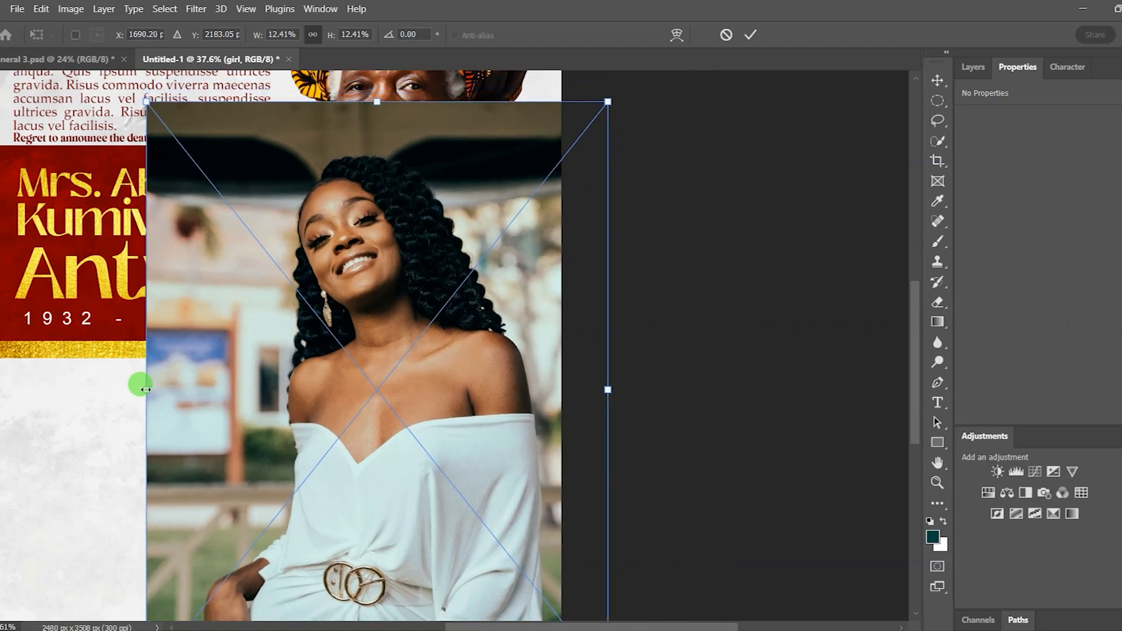
pyautogui.moveTo(146, 389); pyautogui.dragTo(192, 390)
pyautogui.moveTo(193, 129); pyautogui.dragTo(267, 225)
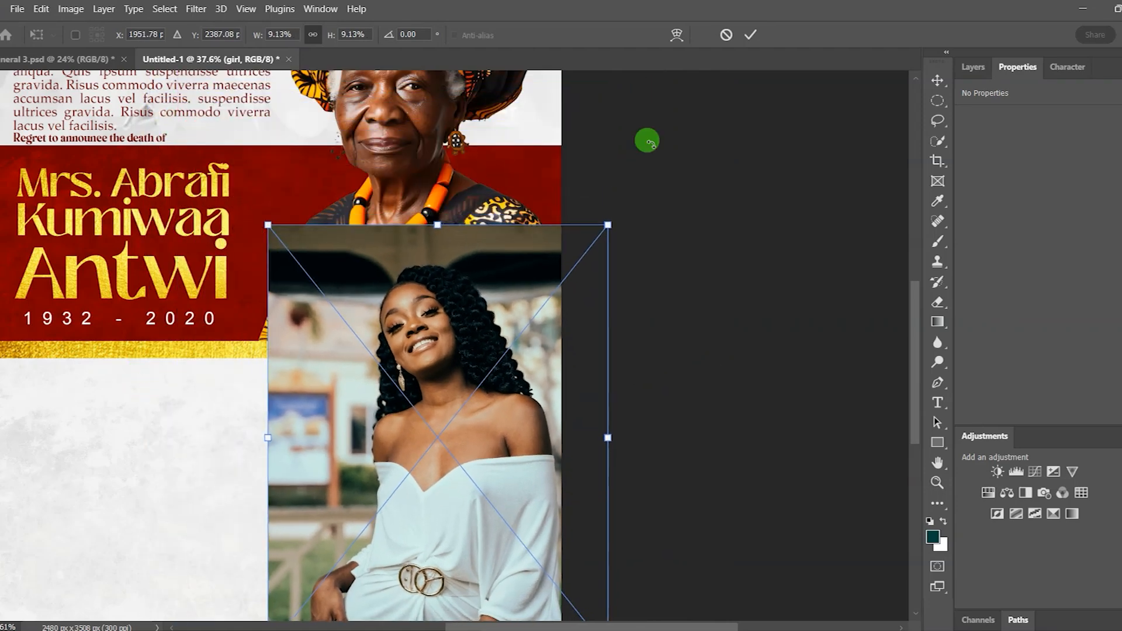
pyautogui.click(750, 33)
pyautogui.click(973, 65)
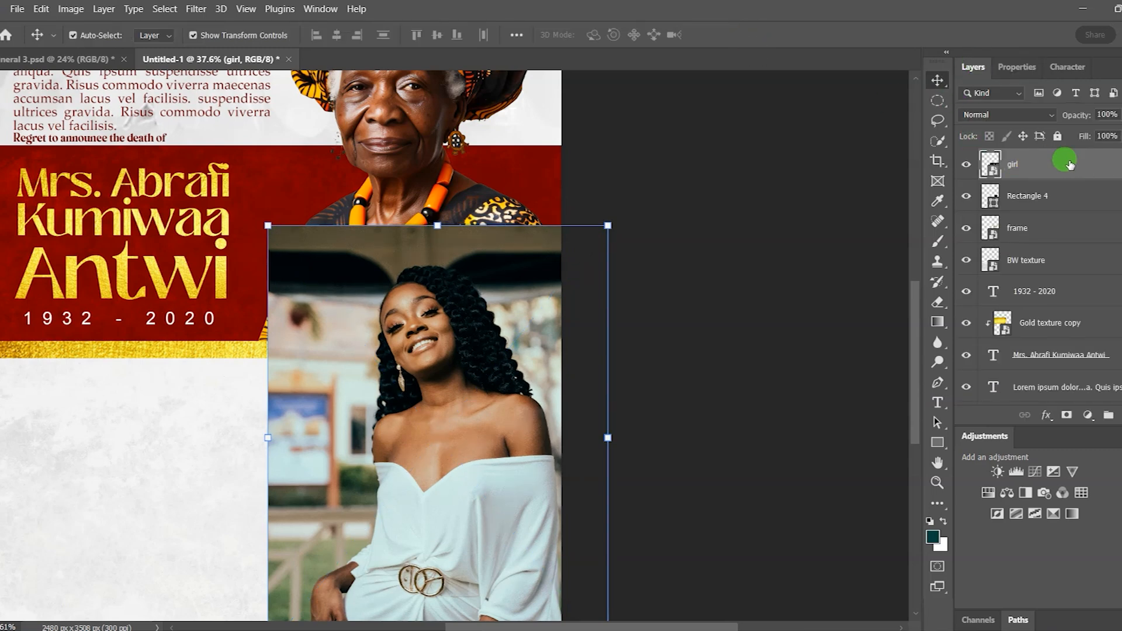
# Step: Clip the girl photo into Rectangle 4
pyautogui.rightClick(1070, 165)
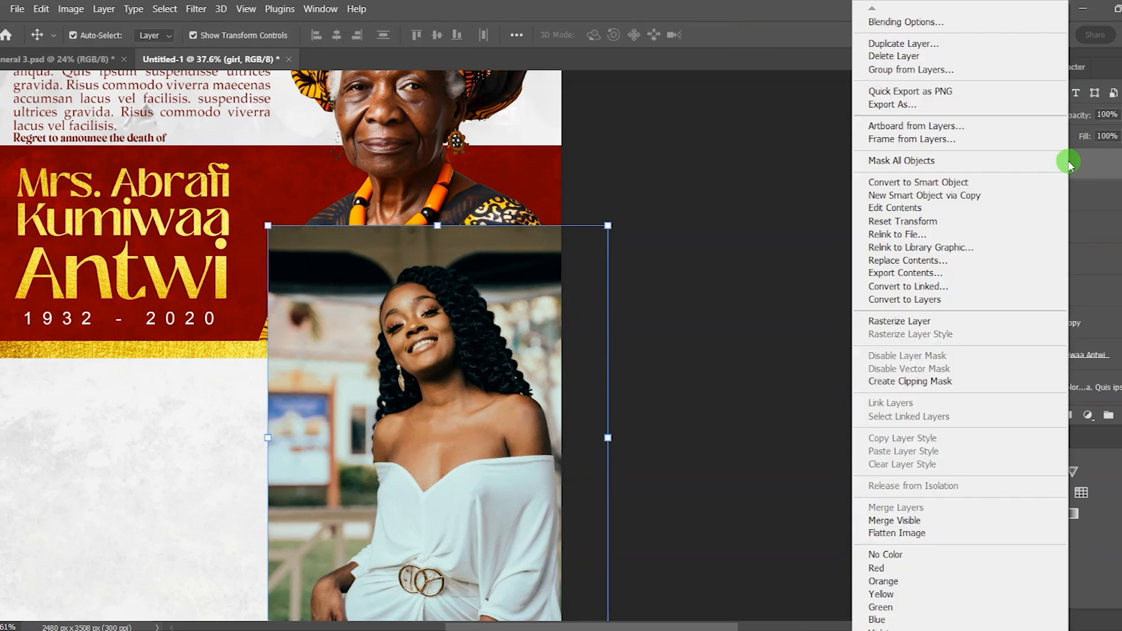
pyautogui.click(946, 381)
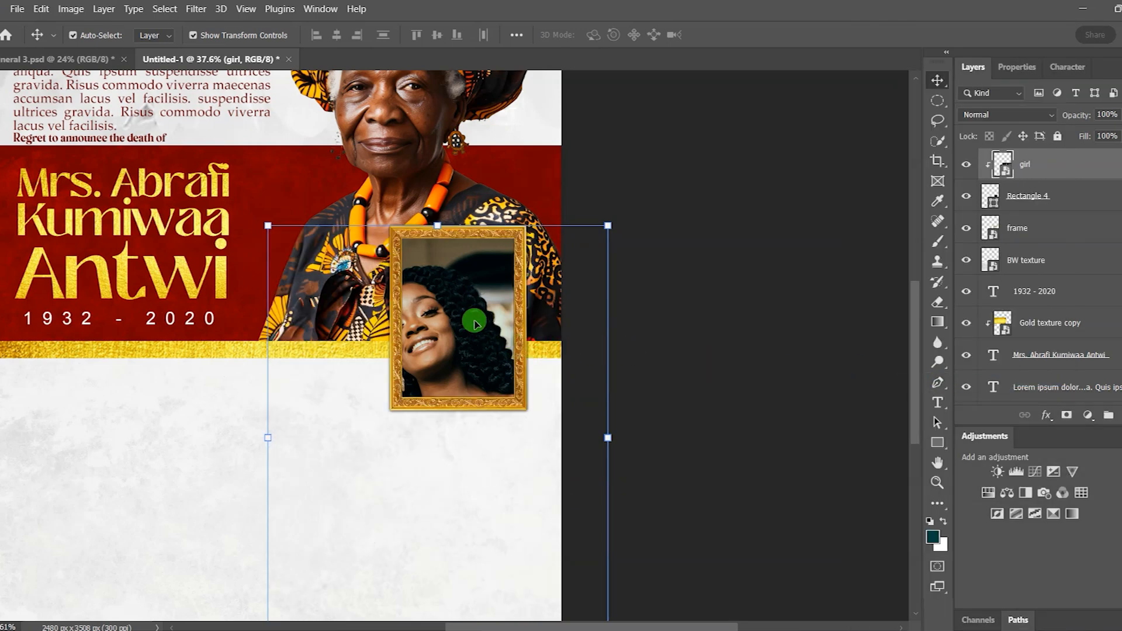
pyautogui.scroll(-1, 474, 325)
# Step: Rescale the girl photo to about 8.43% and nudge it to sit inside the frame
pyautogui.hotkey('ctrl', 't')
pyautogui.moveTo(454, 333); pyautogui.dragTo(471, 310)
pyautogui.moveTo(307, 589); pyautogui.dragTo(322, 574)
pyautogui.moveTo(461, 297); pyautogui.dragTo(460, 293)
pyautogui.press('Left')
pyautogui.press('Left')
pyautogui.press('Left')
pyautogui.press('Left')
pyautogui.press('Left')
pyautogui.press('Left')
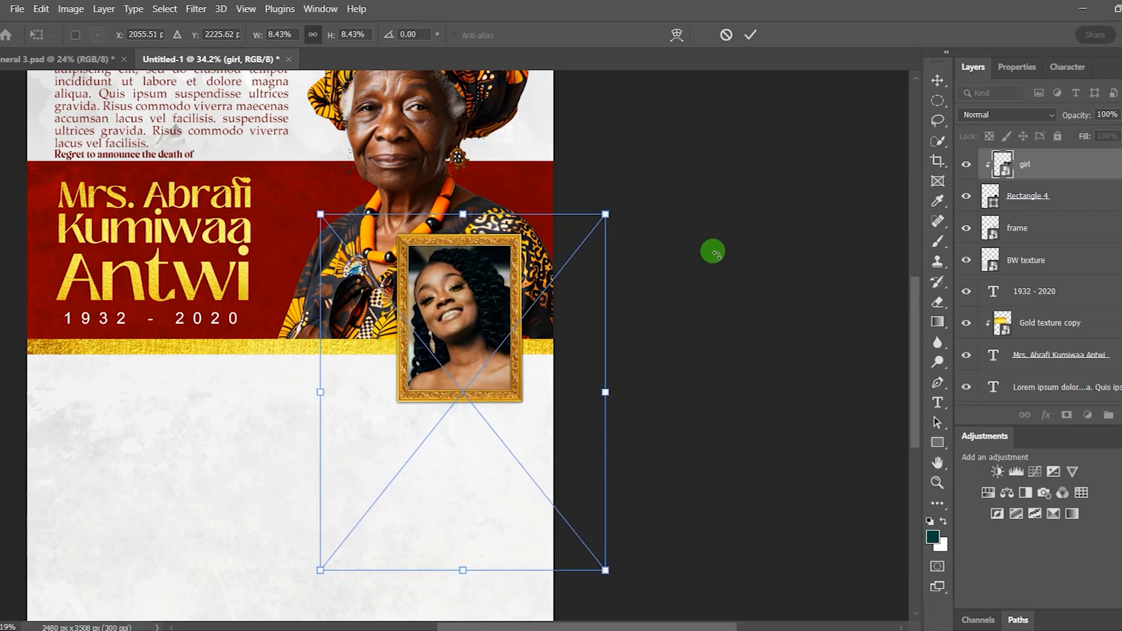
pyautogui.click(751, 37)
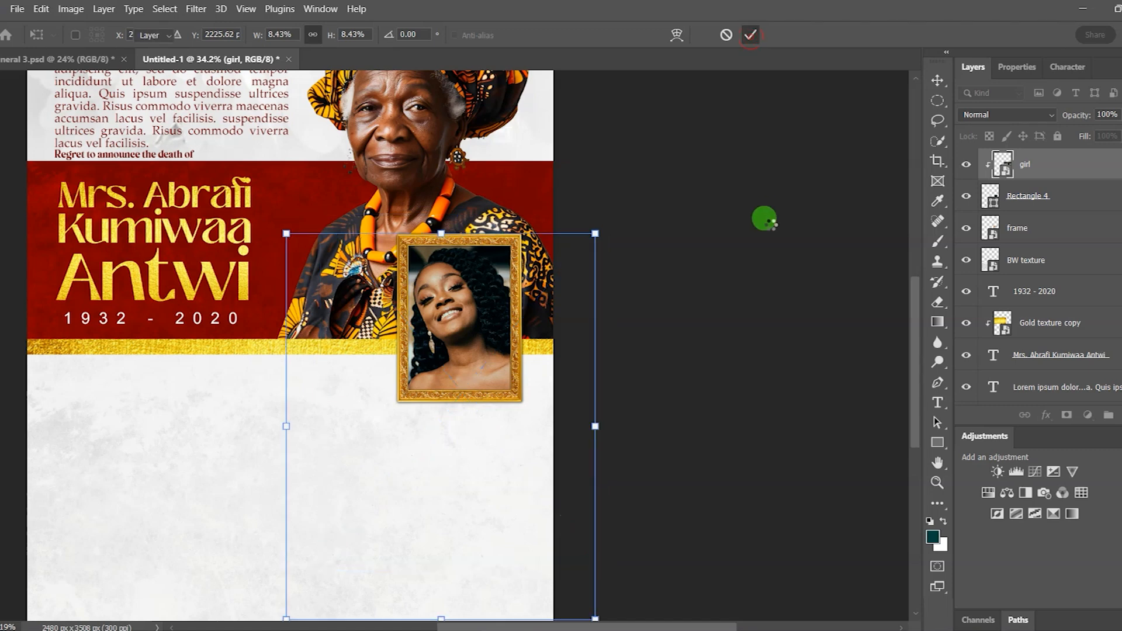
pyautogui.click(766, 221)
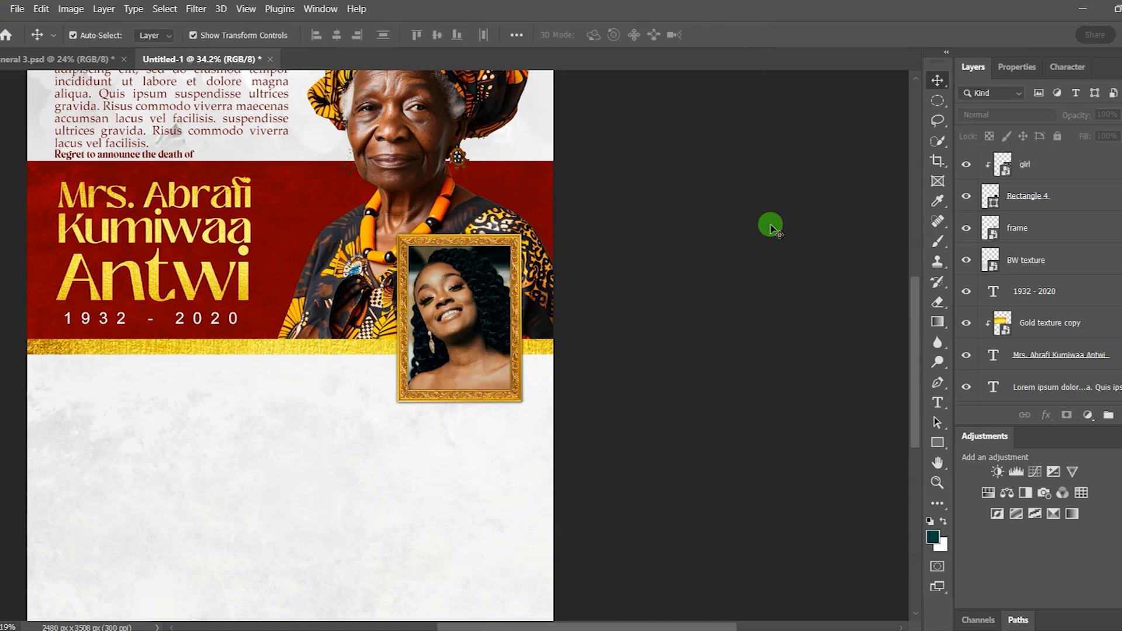
pyautogui.scroll(-1, 649, 328)
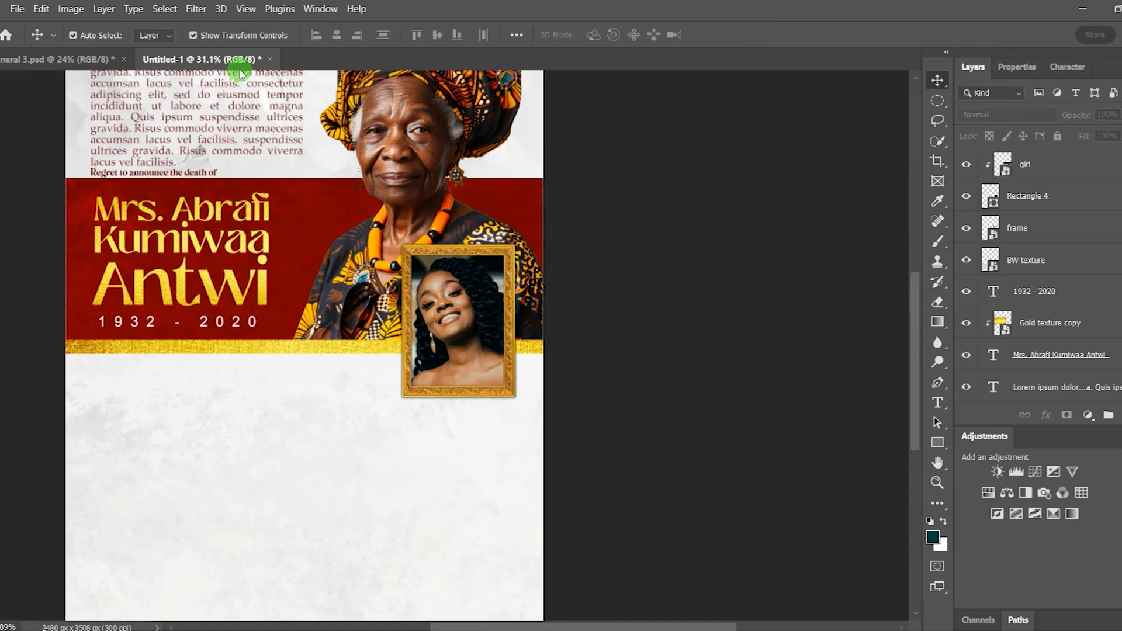
# Step: Recolour the 'Regret to announce the death of' line to gold dfbc17, sampled from 'Antwi'
pyautogui.click(245, 9)
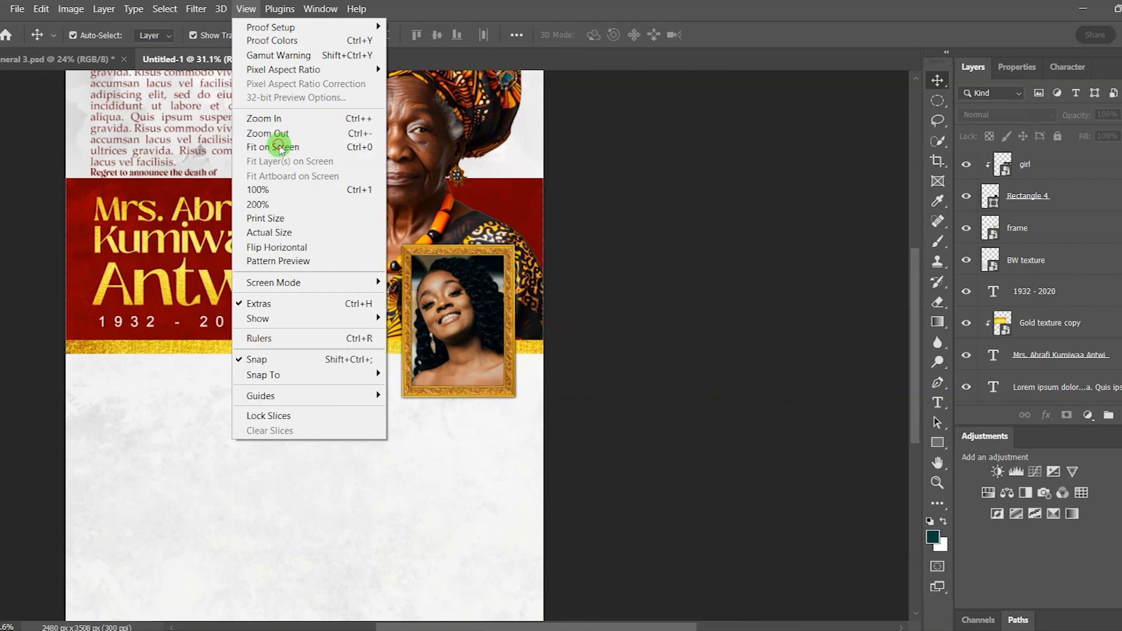
pyautogui.click(283, 146)
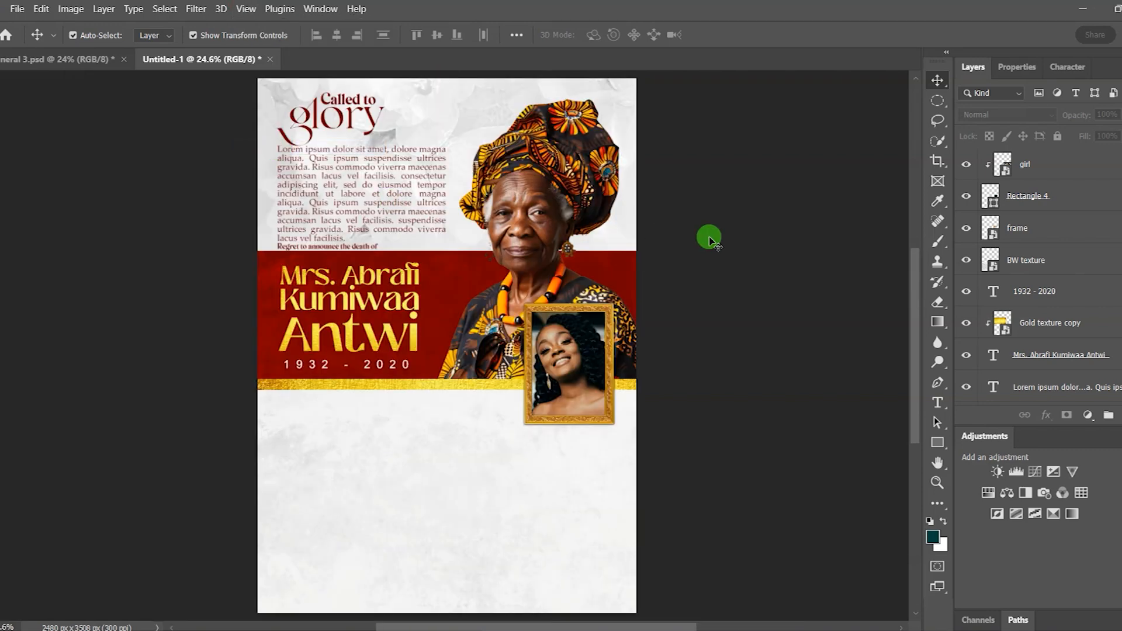
pyautogui.click(362, 247)
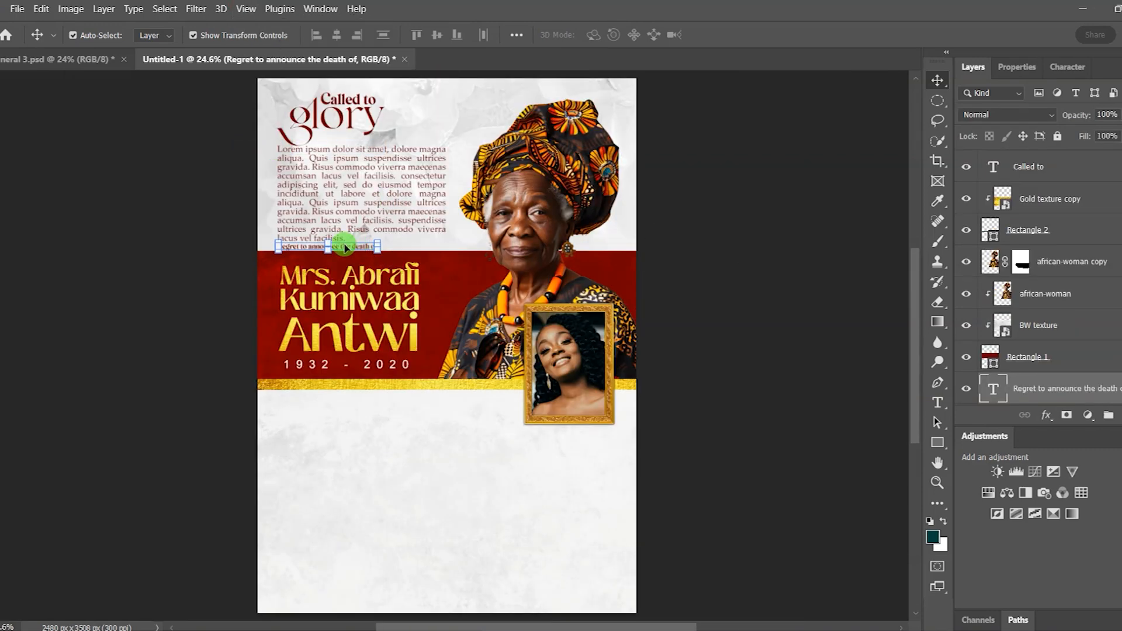
pyautogui.click(1018, 68)
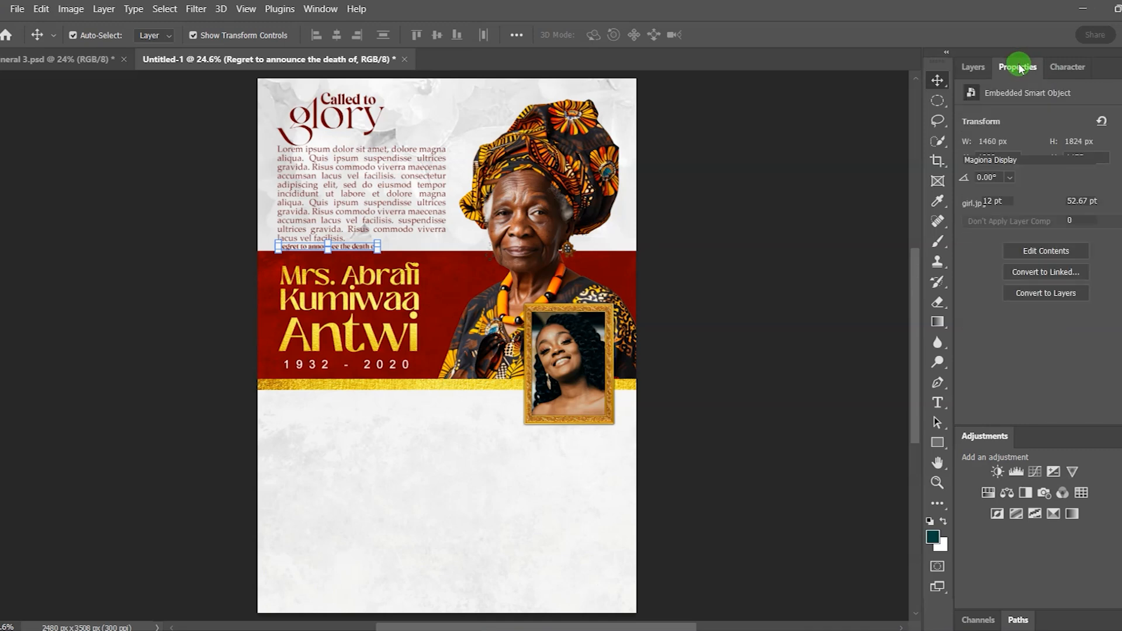
pyautogui.click(1083, 236)
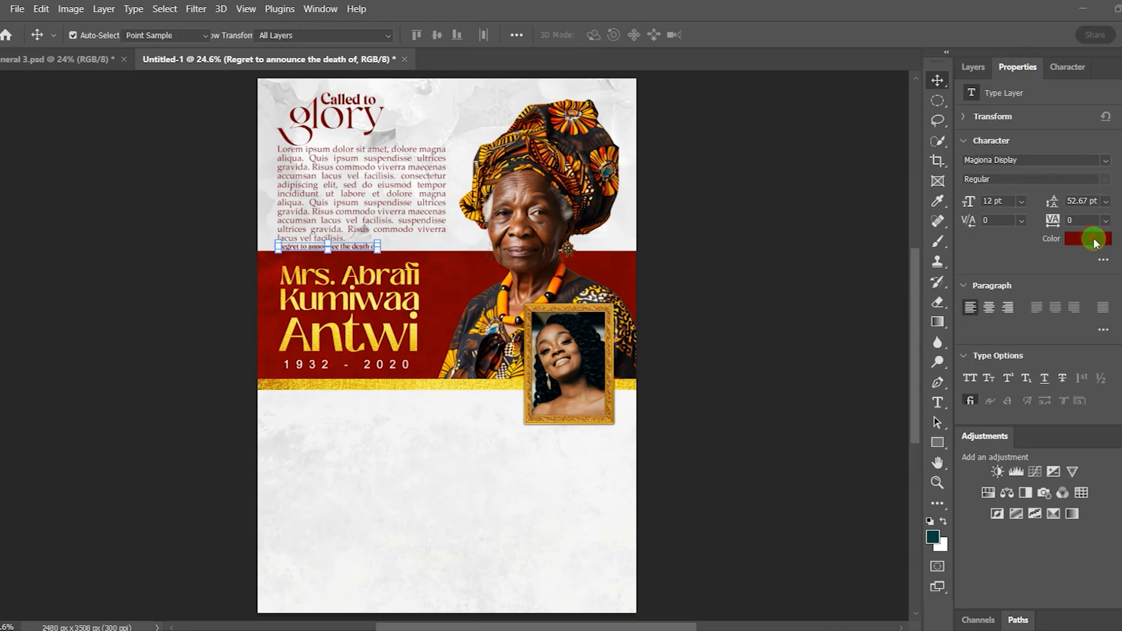
pyautogui.click(377, 337)
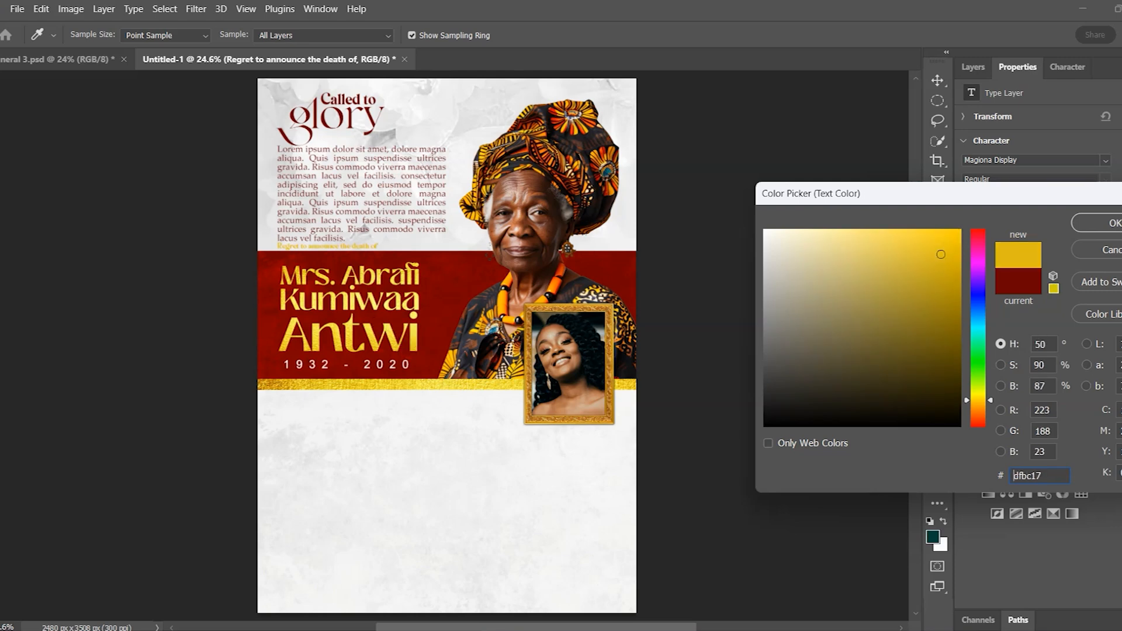
pyautogui.click(1114, 224)
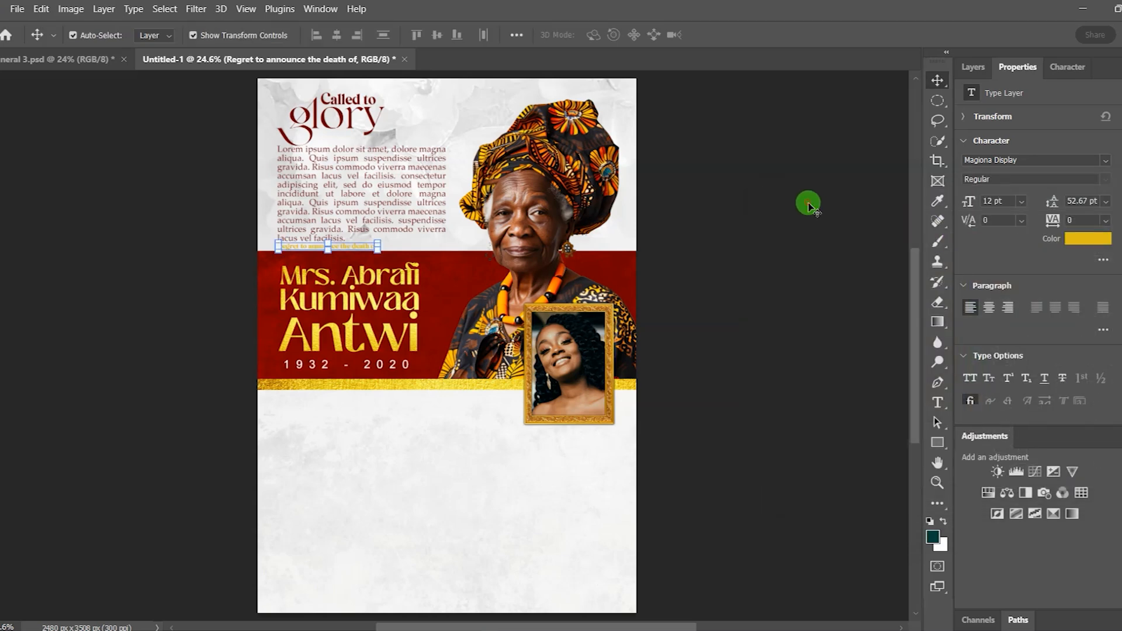
pyautogui.click(808, 204)
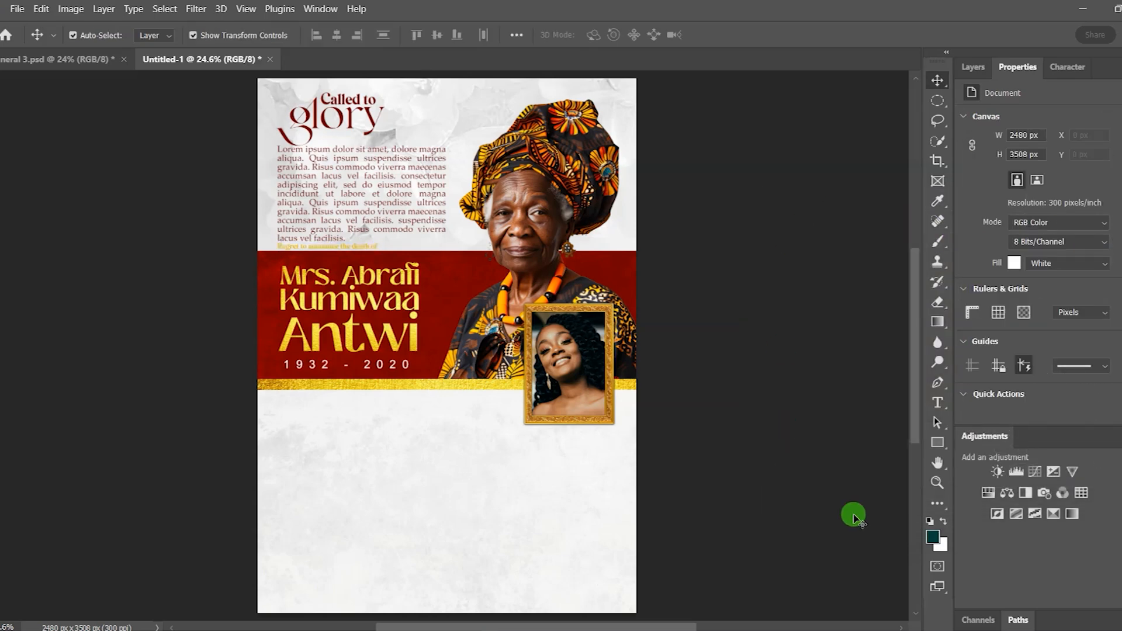
pyautogui.click(939, 446)
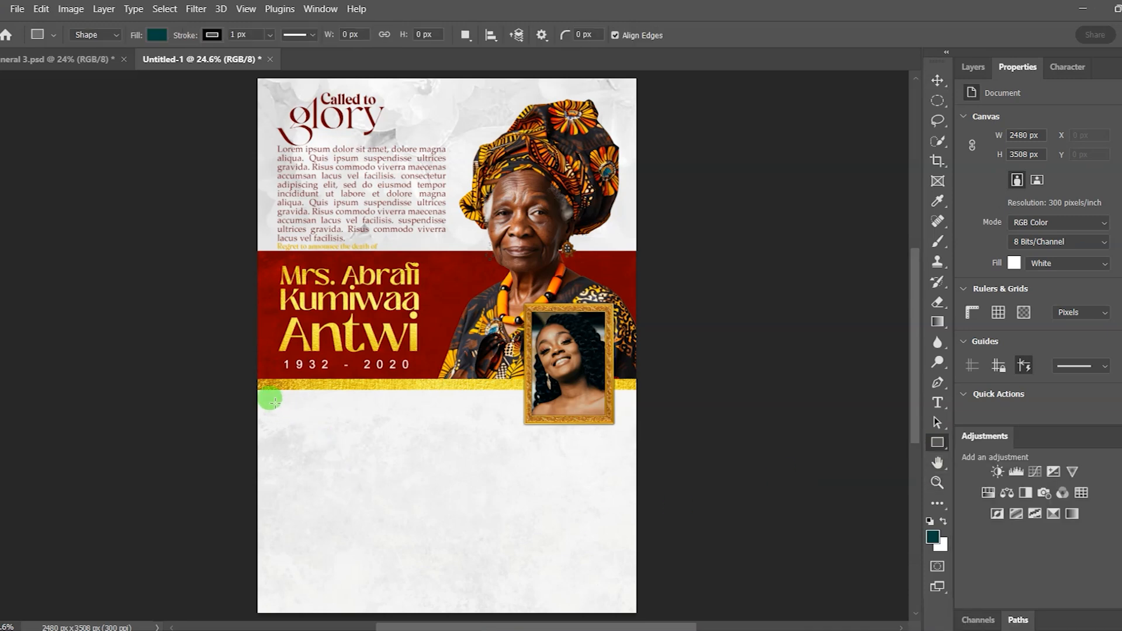
# Step: Draw a tall teal rectangle below the gold strip and duplicate it to the right
pyautogui.moveTo(276, 403); pyautogui.dragTo(378, 598)
pyautogui.click(938, 82)
pyautogui.click(325, 554)
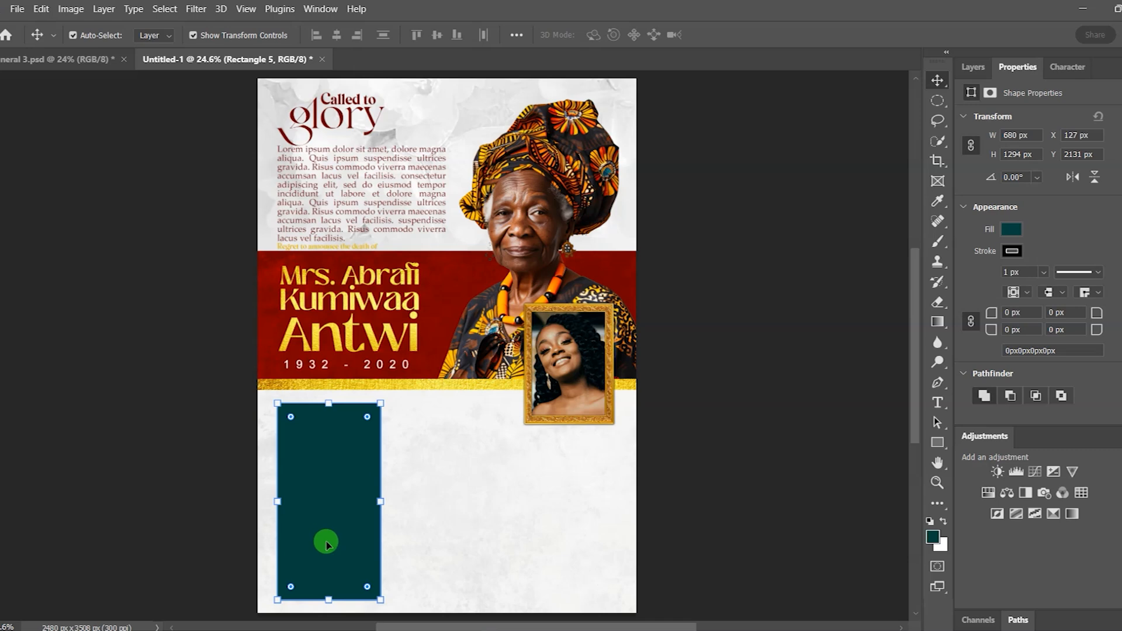
pyautogui.moveTo(310, 524); pyautogui.dragTo(541, 504)
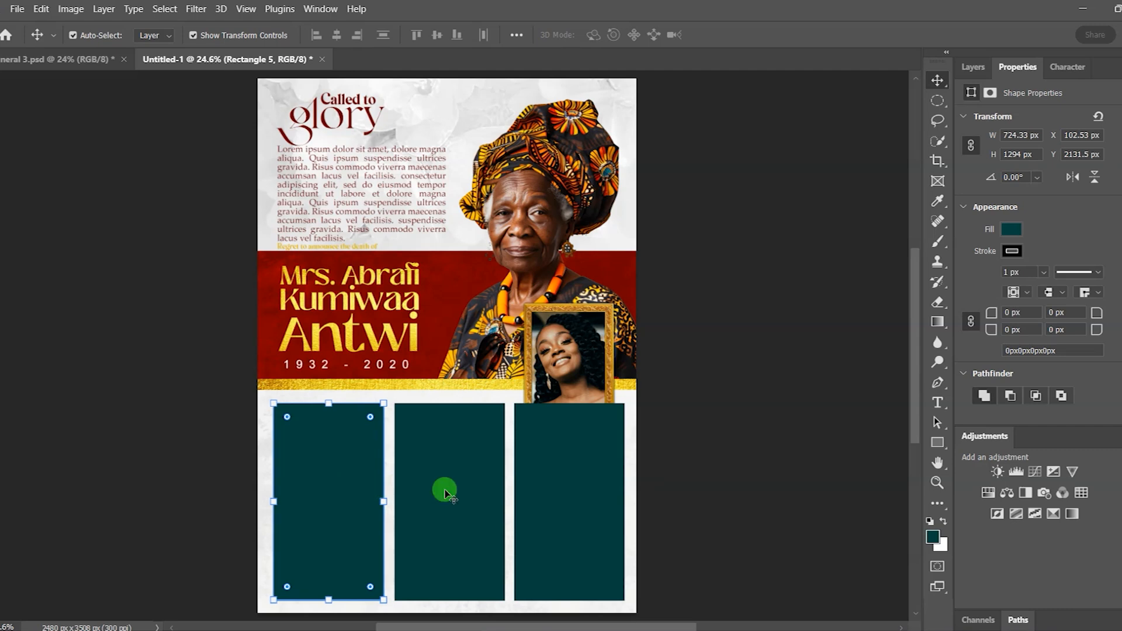
# Step: Nudge the left, middle and right teal rectangles slightly left into position
pyautogui.click(443, 489)
pyautogui.moveTo(561, 496); pyautogui.dragTo(559, 494)
pyautogui.click(326, 494)
pyautogui.hotkey('shift', 'Left')
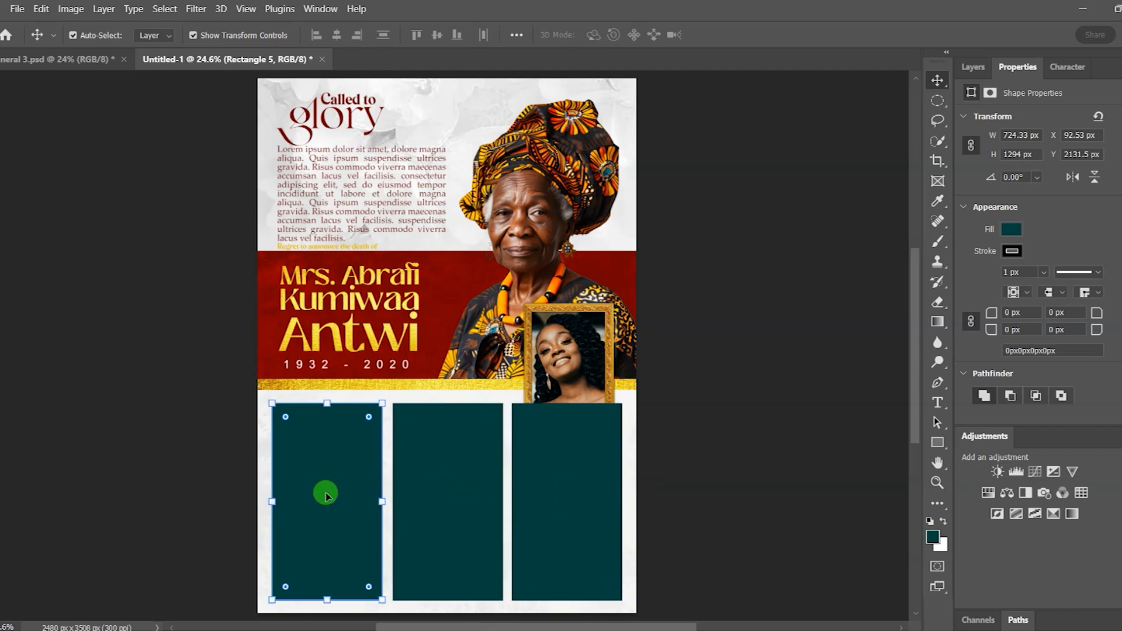
pyautogui.press('Left')
pyautogui.press('Left')
pyautogui.press('Left')
pyautogui.press('Left')
pyautogui.press('Left')
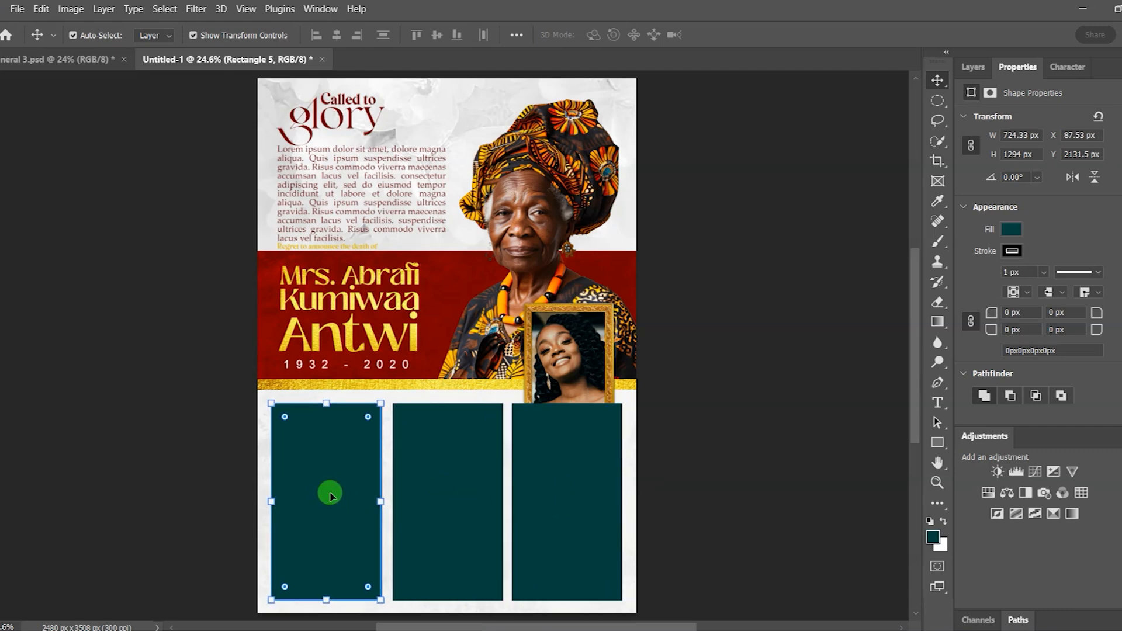
pyautogui.click(422, 509)
pyautogui.hotkey('shift', 'Left')
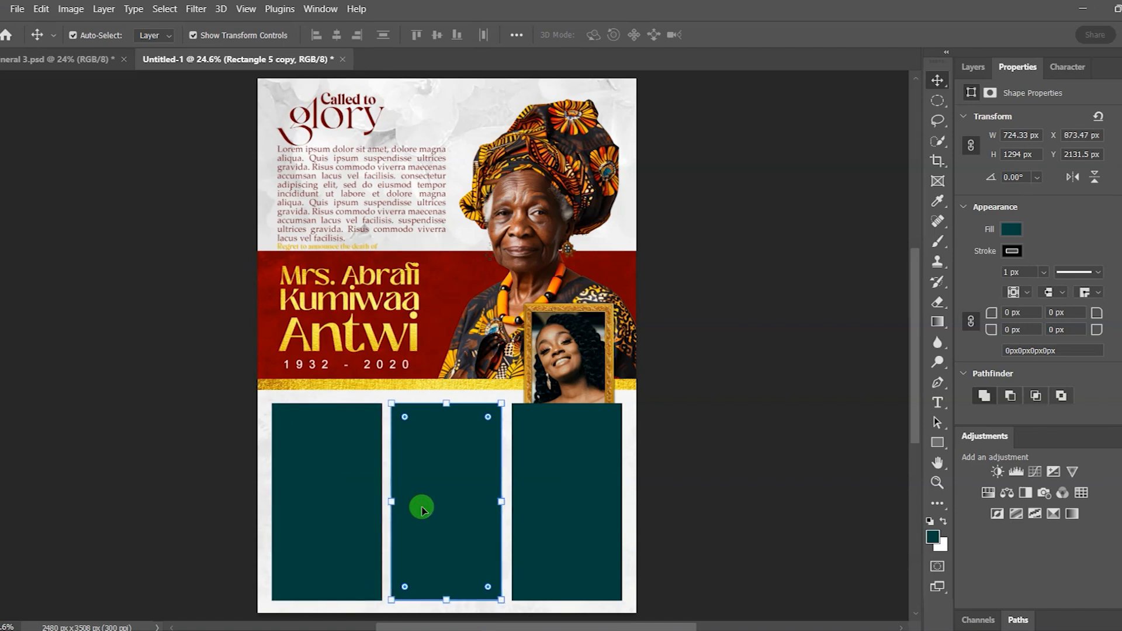
pyautogui.click(575, 503)
pyautogui.hotkey('shift', 'Left')
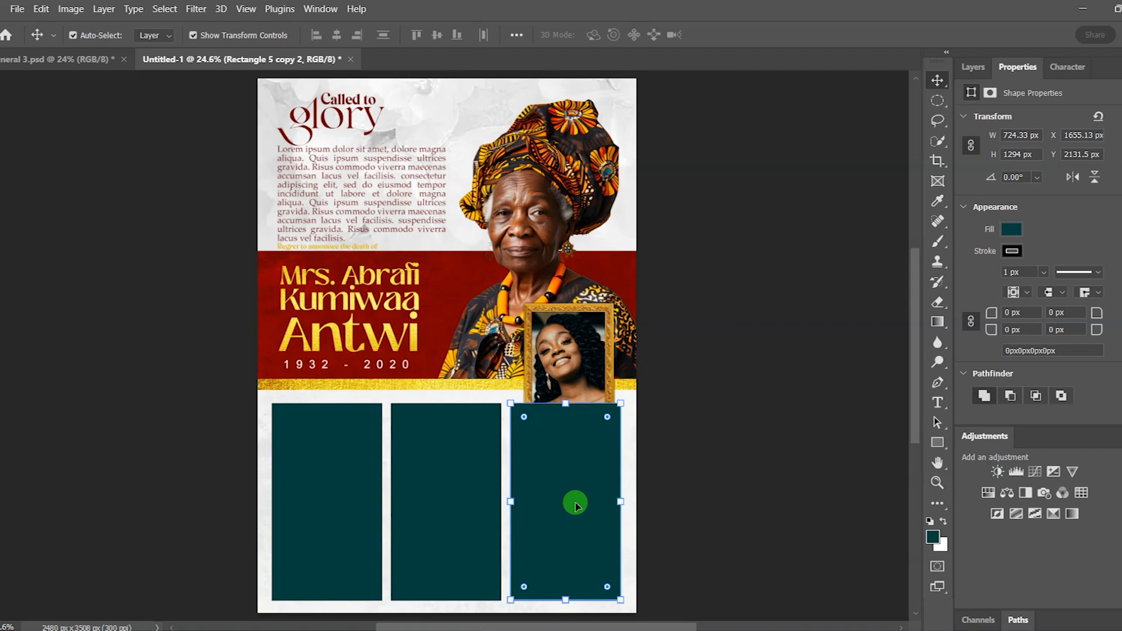
pyautogui.click(462, 497)
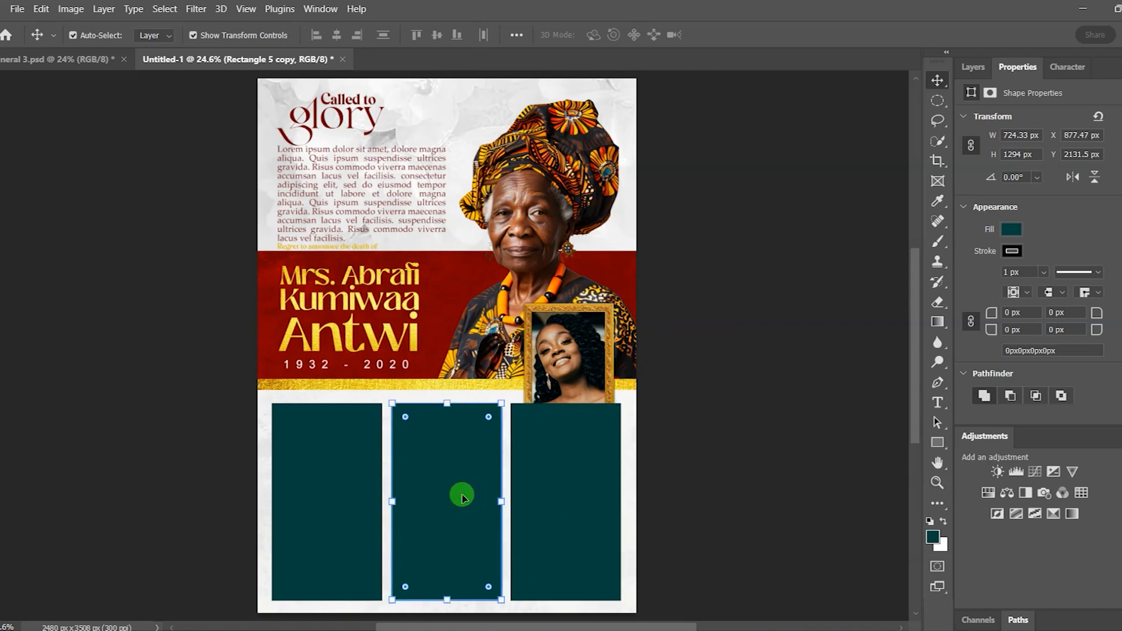
# Step: Delete the right and middle copies, leaving the single 724 × 1294 px Rectangle 5
pyautogui.click(752, 455)
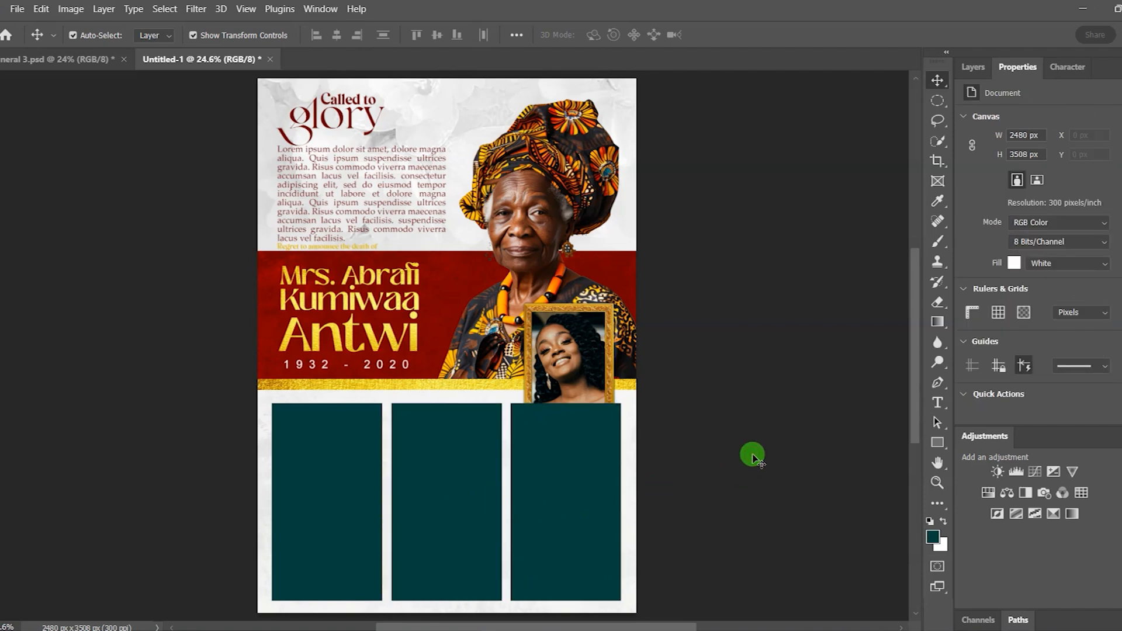
pyautogui.click(580, 470)
pyautogui.press('Delete')
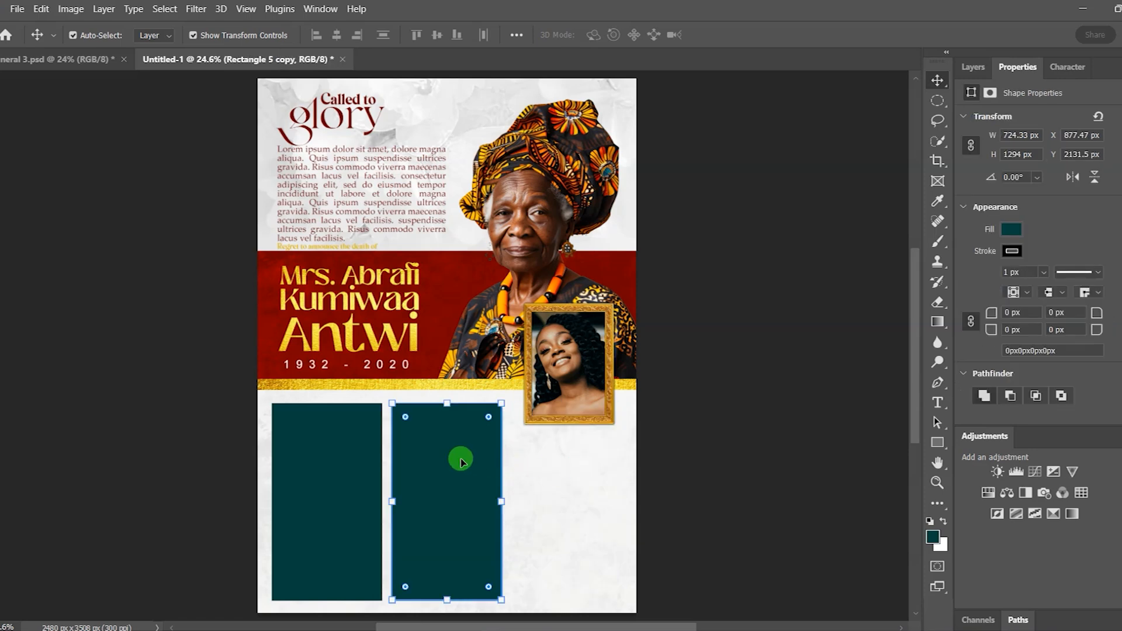
pyautogui.press('Delete')
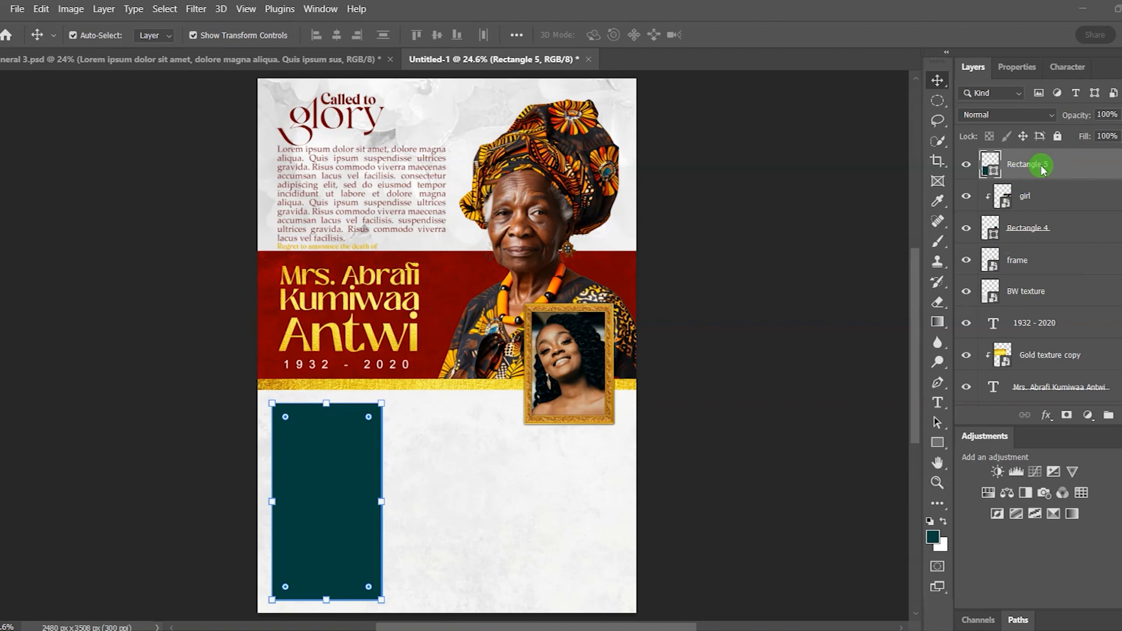
# Step: Remove Rectangle 5's stroke and change its fill from teal to dark red 680000
pyautogui.click(1018, 66)
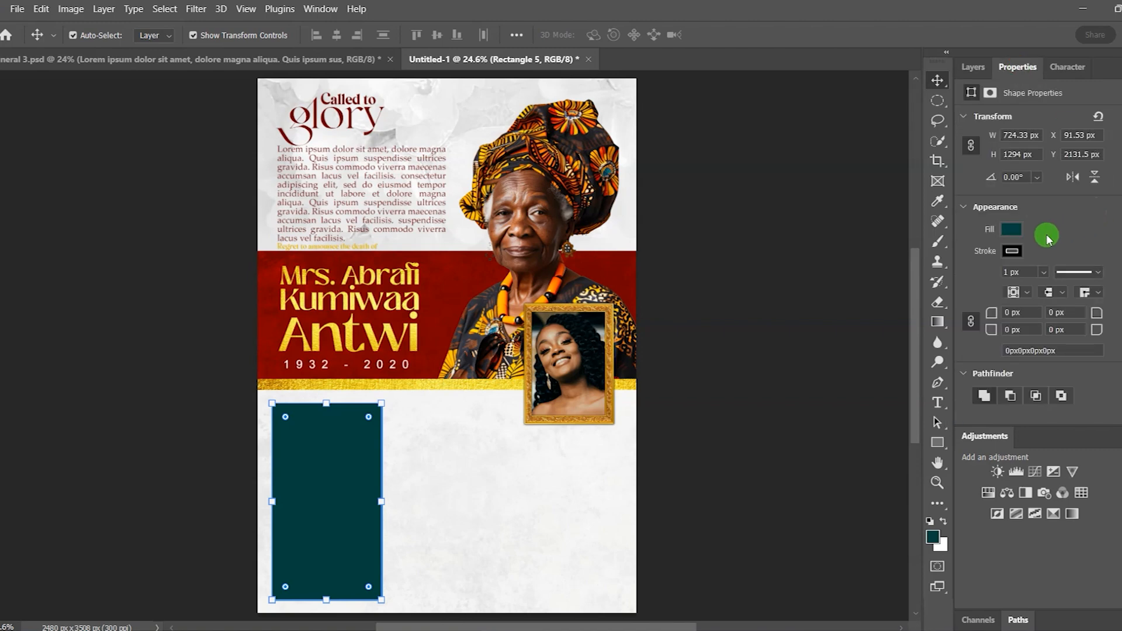
pyautogui.click(1012, 250)
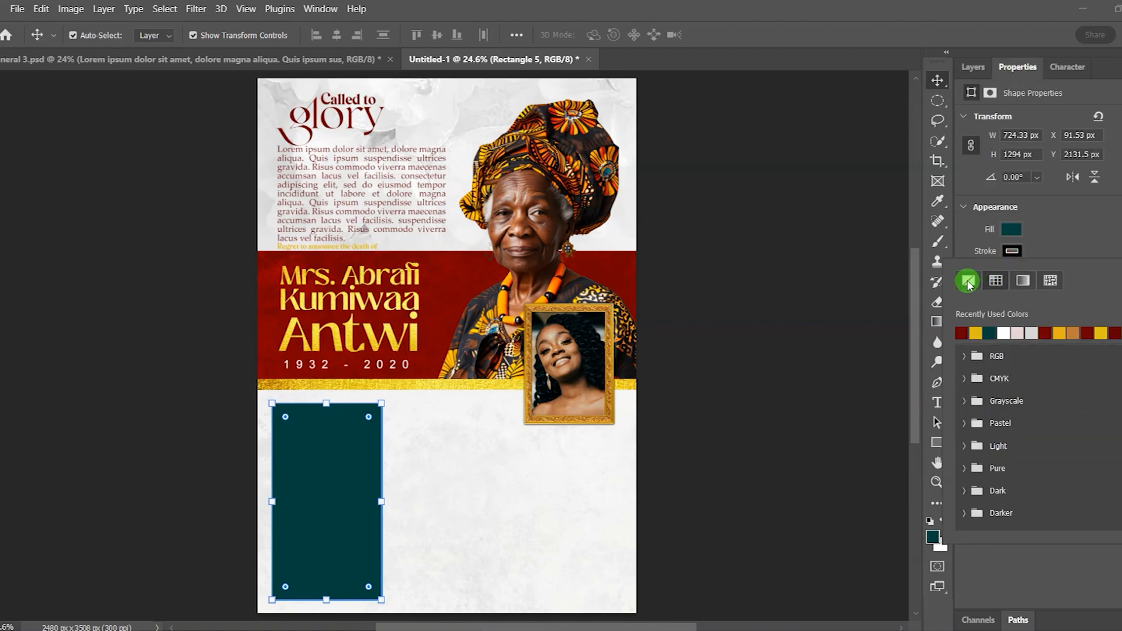
pyautogui.click(968, 283)
pyautogui.click(1016, 230)
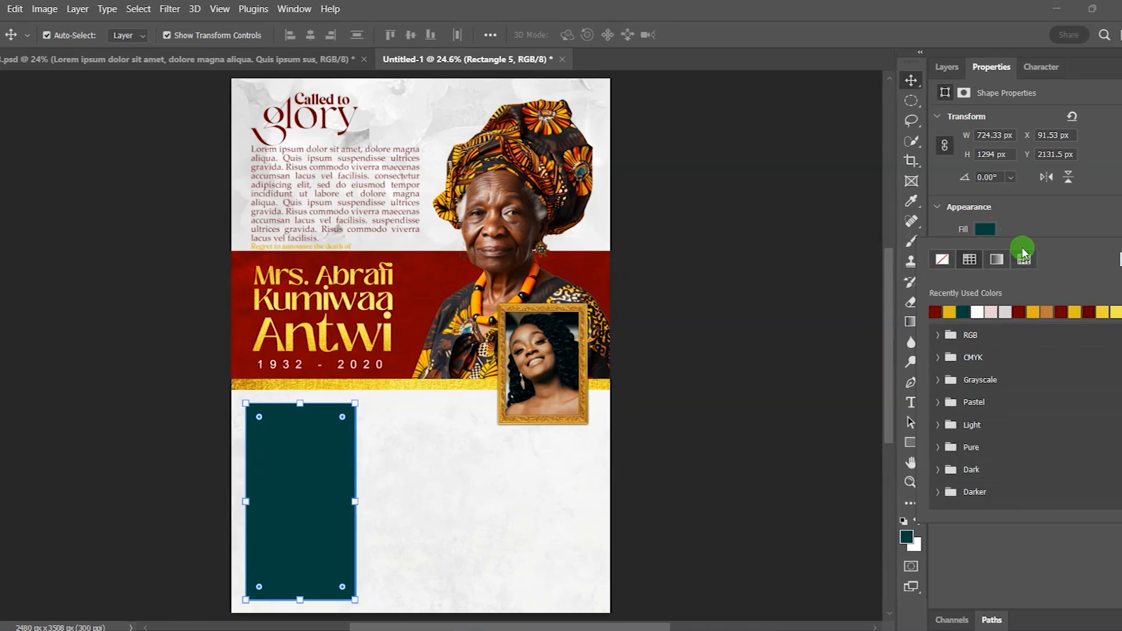
pyautogui.click(1108, 265)
pyautogui.click(982, 472)
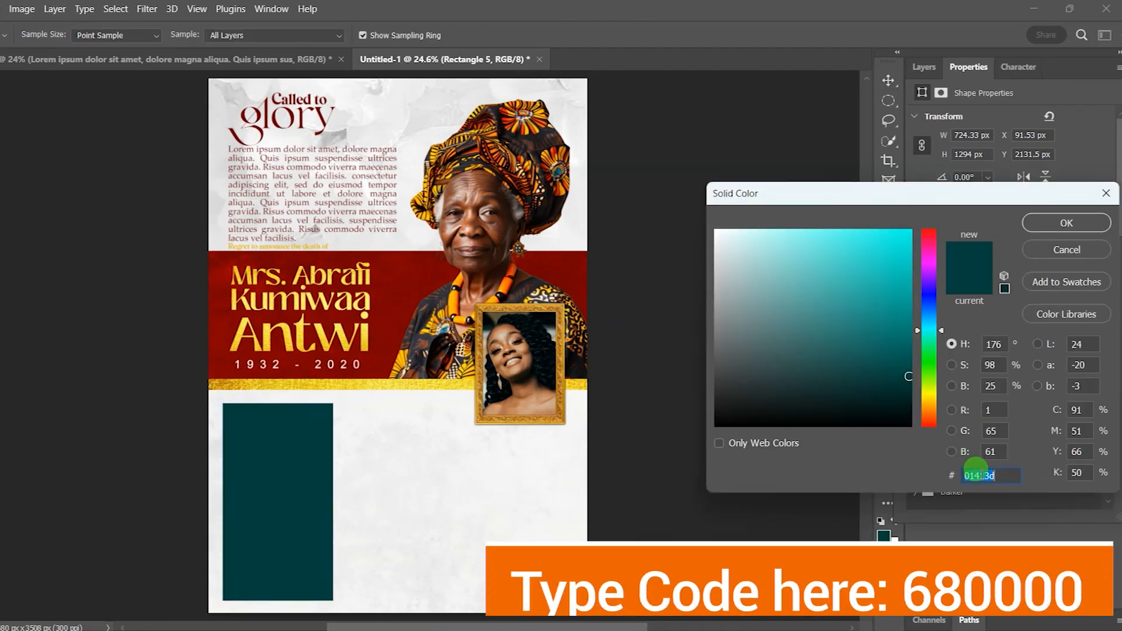
pyautogui.write('680000')
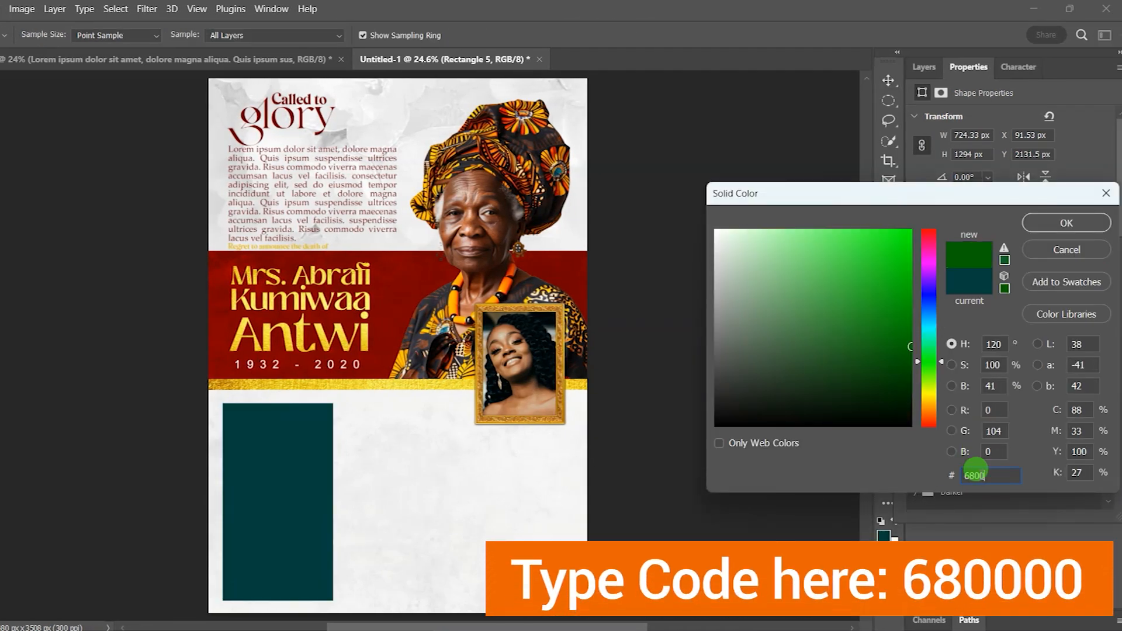
pyautogui.click(1067, 223)
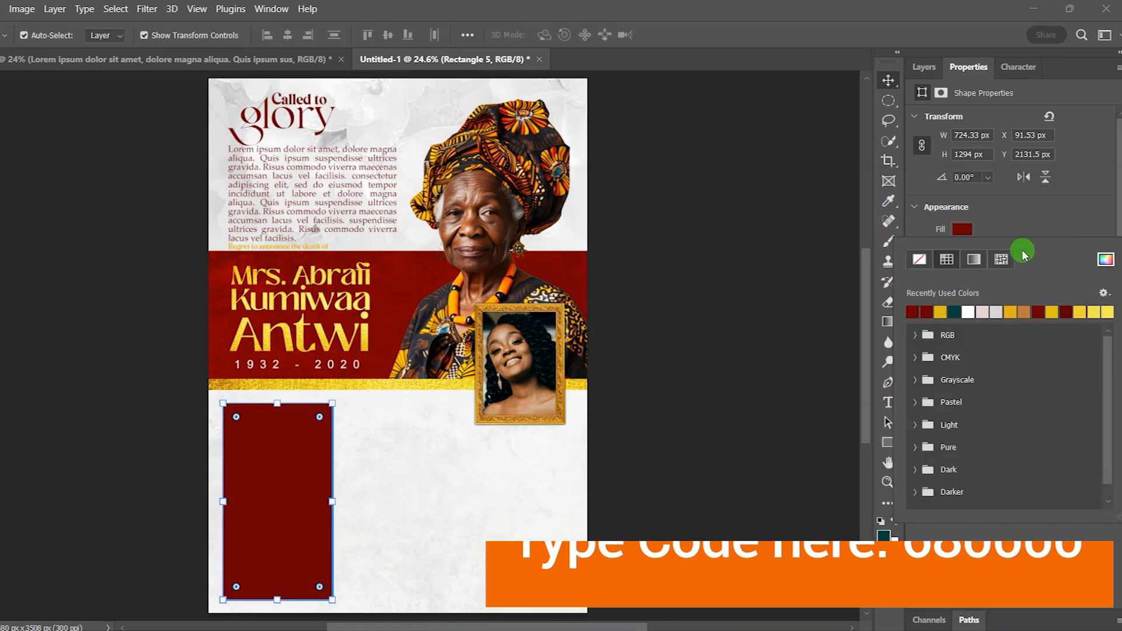
pyautogui.click(870, 446)
pyautogui.click(888, 405)
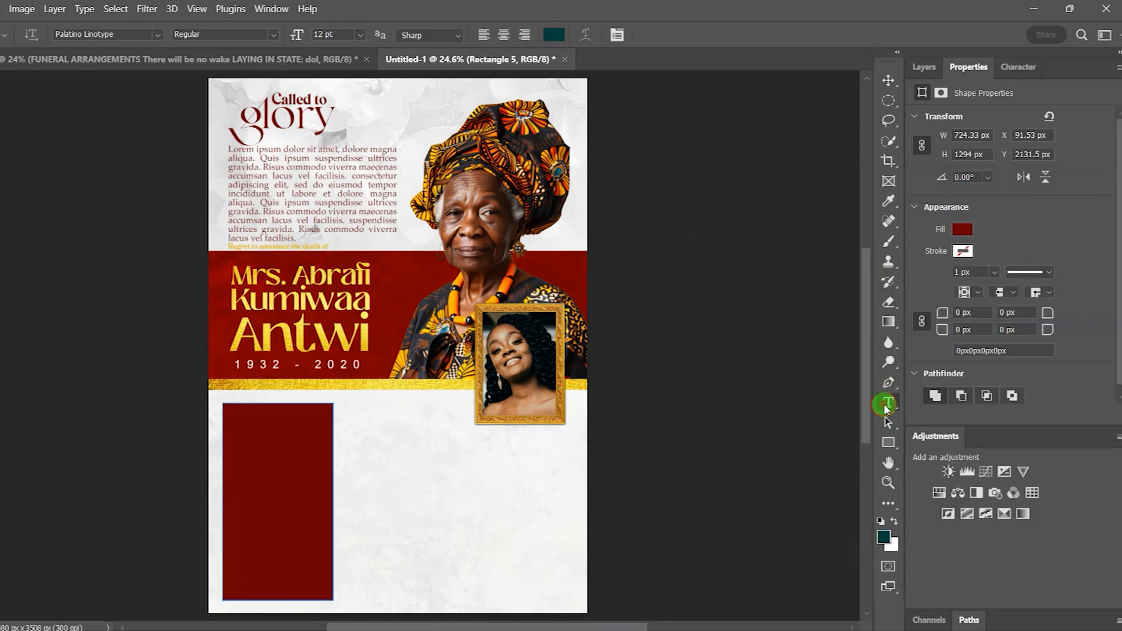
# Step: Create a paragraph text box across the red rectangle and paste in the funeral arrangements text
pyautogui.click(259, 430)
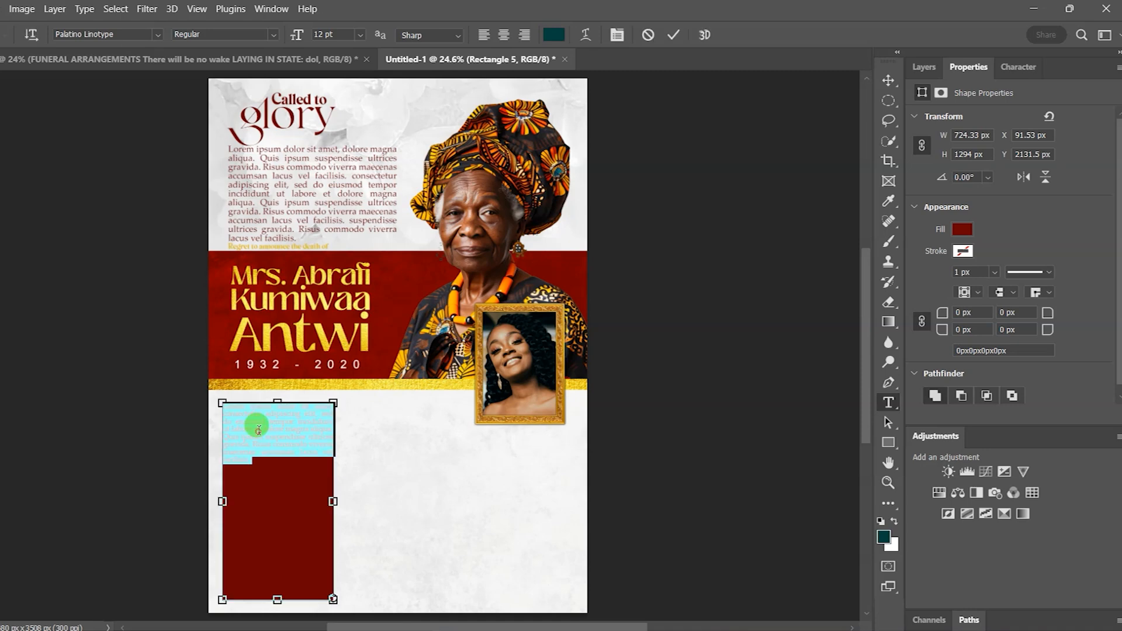
pyautogui.hotkey('ctrl', 'v')
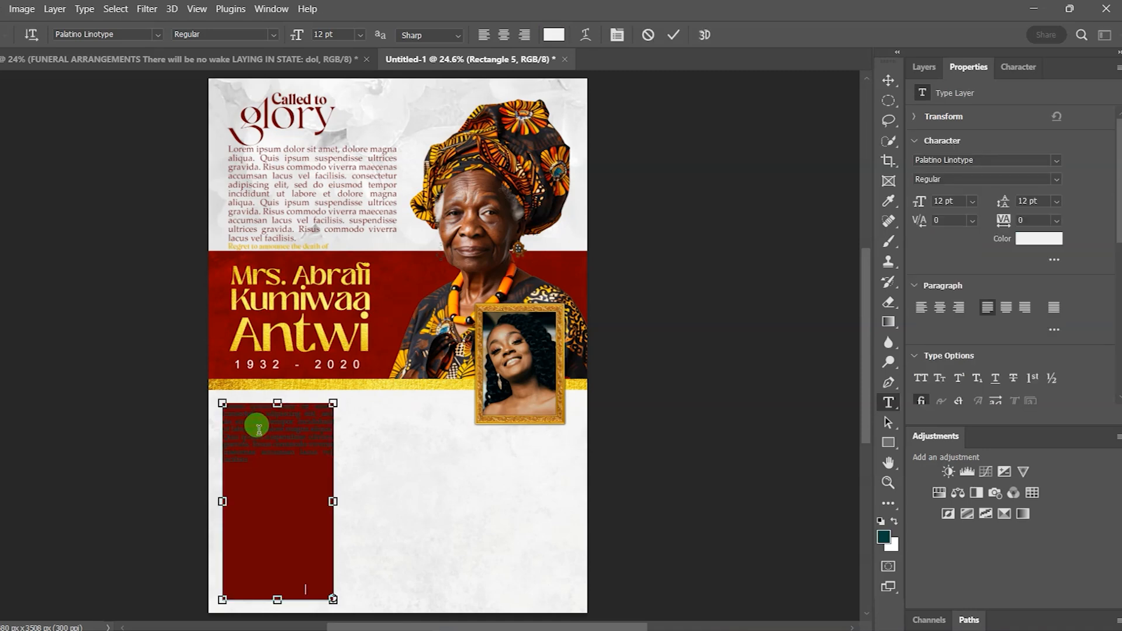
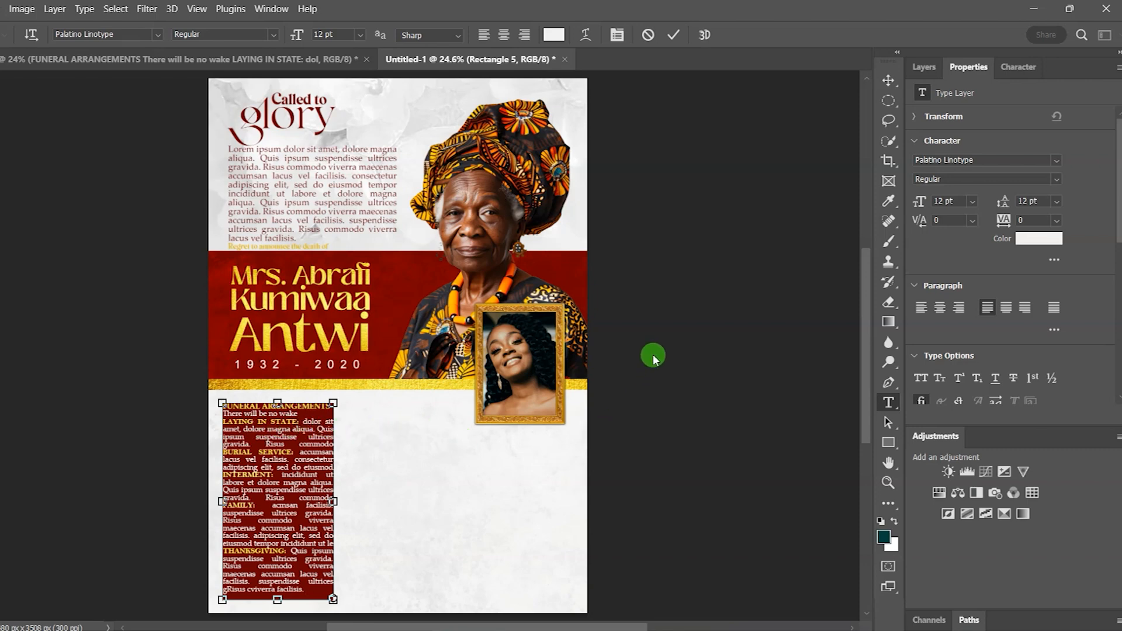
# Step: Commit the FUNERAL ARRANGEMENTS text inside the dark red panel
pyautogui.click(672, 36)
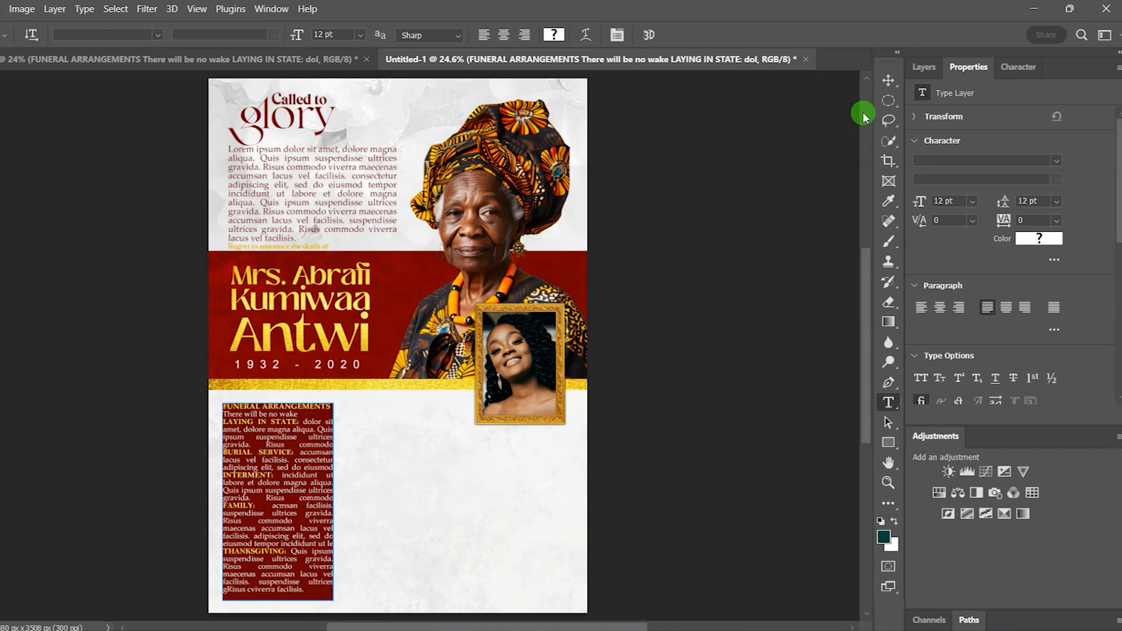
pyautogui.click(888, 80)
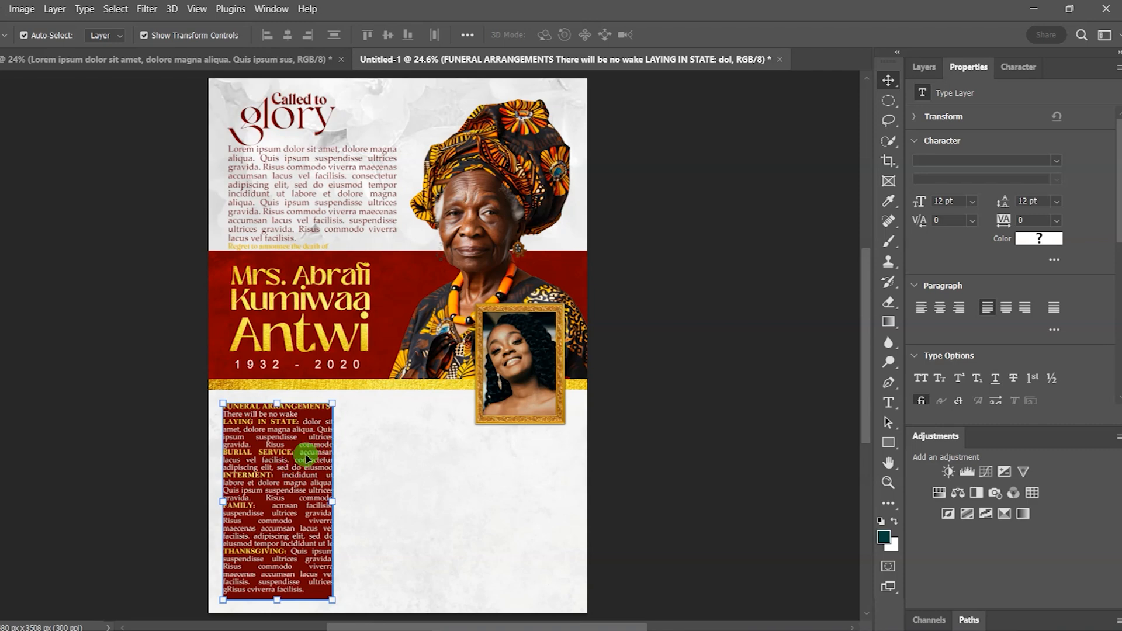
# Step: Duplicate the text box into a second column, paste Lorem ipsum, and colour it 680000
pyautogui.moveTo(300, 463); pyautogui.dragTo(428, 468)
pyautogui.doubleClick(409, 455)
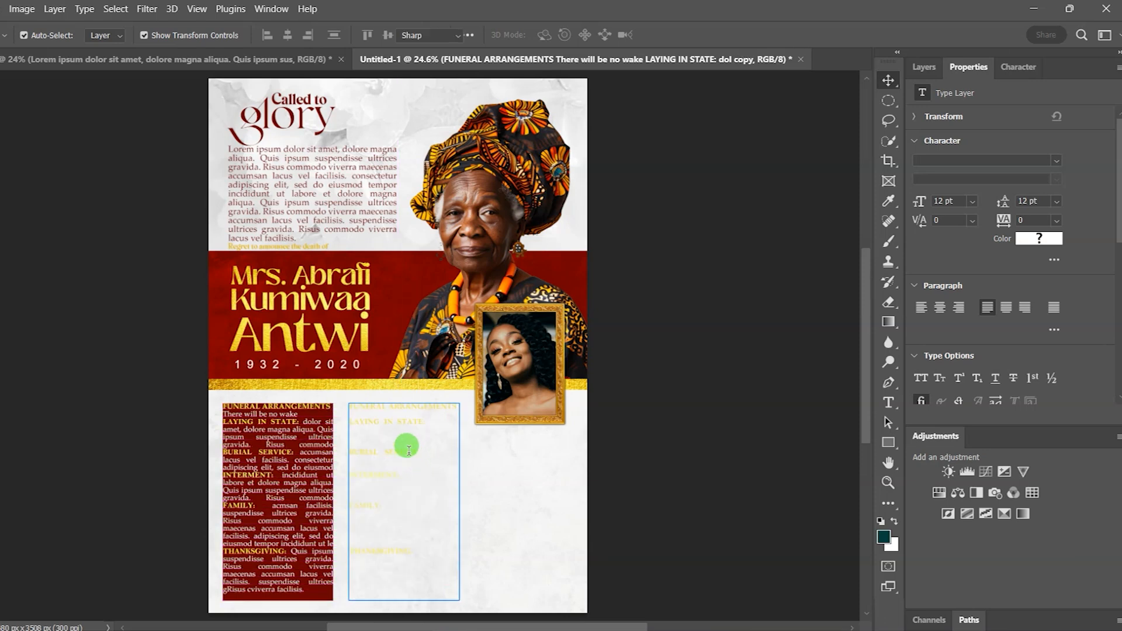
pyautogui.write('Lorem ipsum dolor sit amet, dolore magna aliqua. Quis ipsum suspendisse ultrices gravida. Risus commodo viverra maecenas accumsan lacus vel facilisis. consectetur adipiscing elit, sed do eiusmod tempor incididunt ut labore et dolore magna aliqua. Quis ipsum suspendisse ultrices gravida. Risus commodo viverra maecenas accumsan lacus vel facilisis. suspendisse ultrices gravida. Risus commodo viverra maecenas accumsan lacus vel facilisis. adipiscing elit, sed do eiusmod tempor incididunt ut labore et dolore magna aliqua. Quis ipsum suspendisse ultrices gravida. Risus commodo viverra maecenas accumsan lacus vel facilisis. suspendisse ultrices gRisus cviverra maecenas facilisis.')
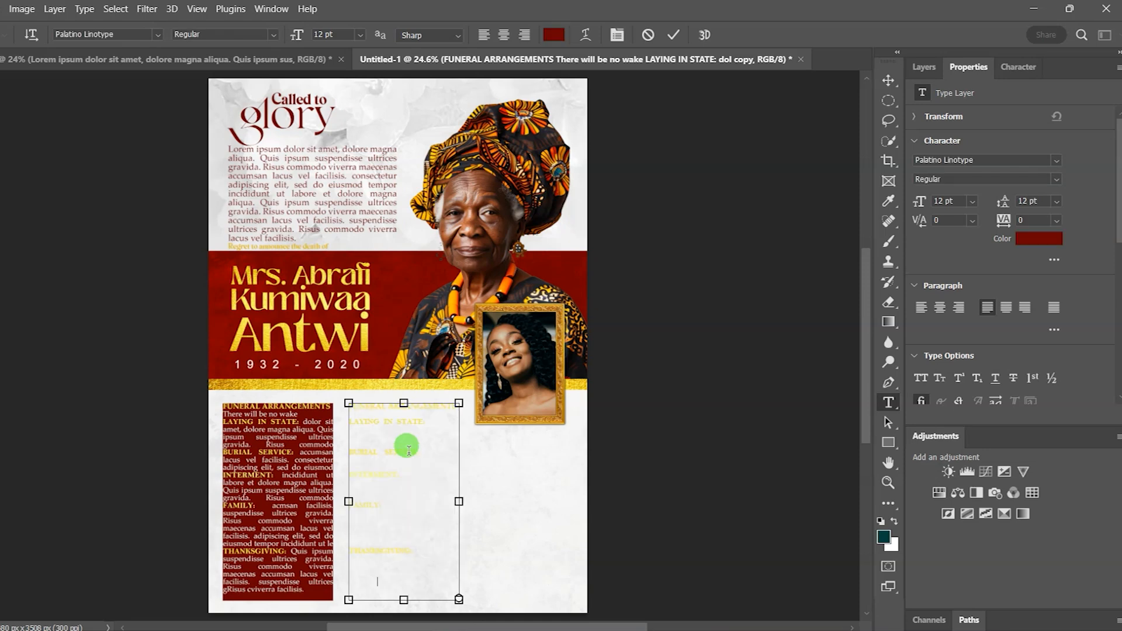
pyautogui.click(674, 36)
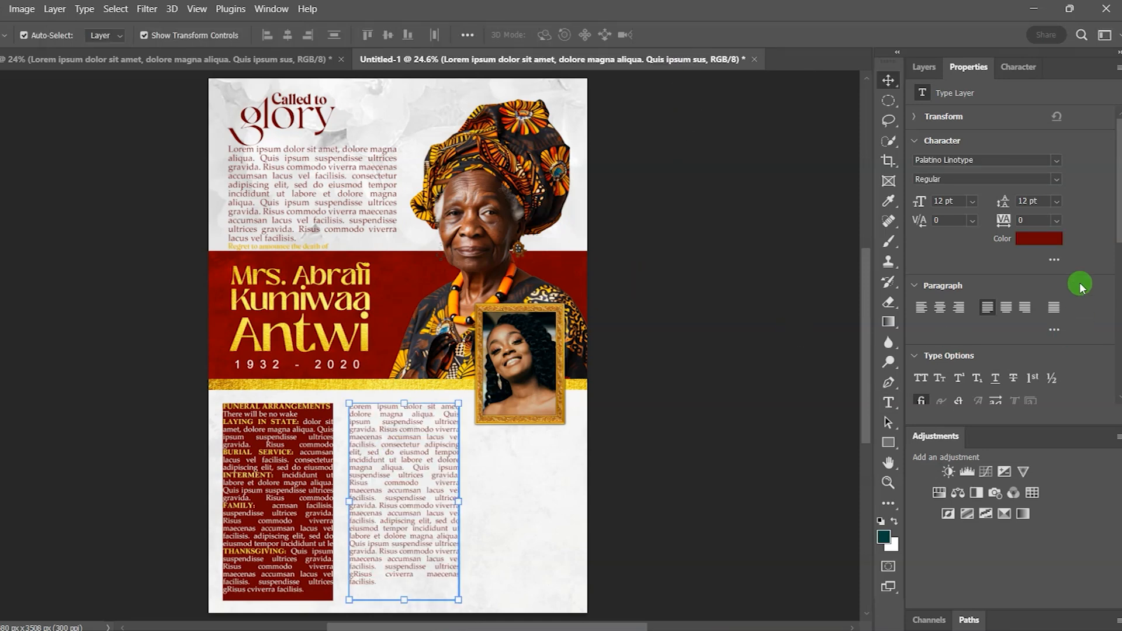
pyautogui.click(1047, 242)
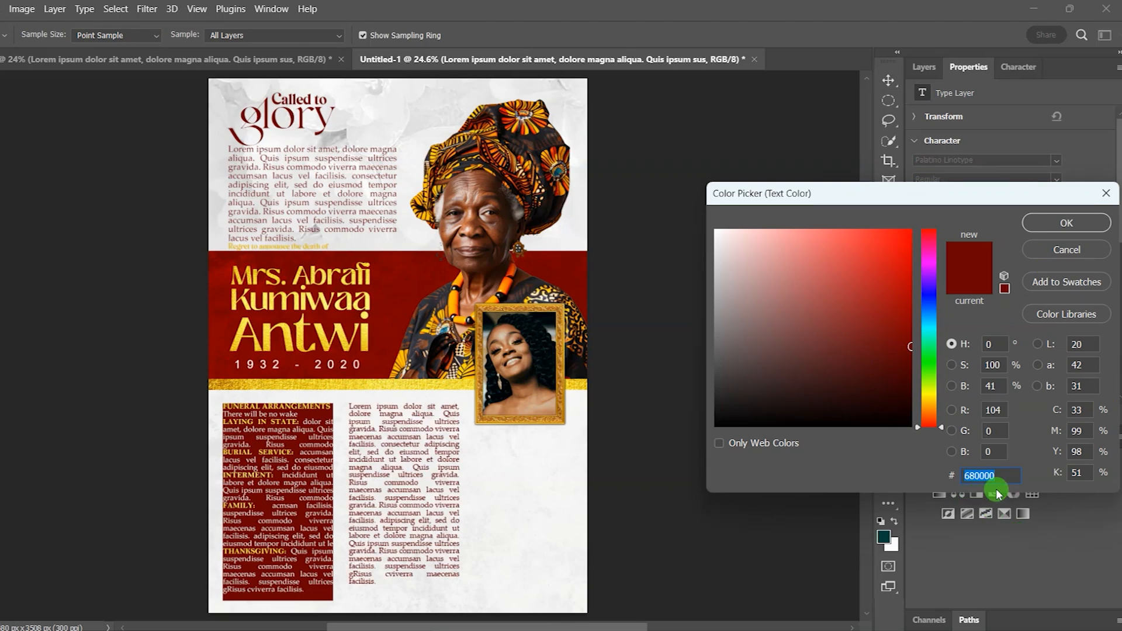
pyautogui.click(1066, 223)
pyautogui.click(725, 355)
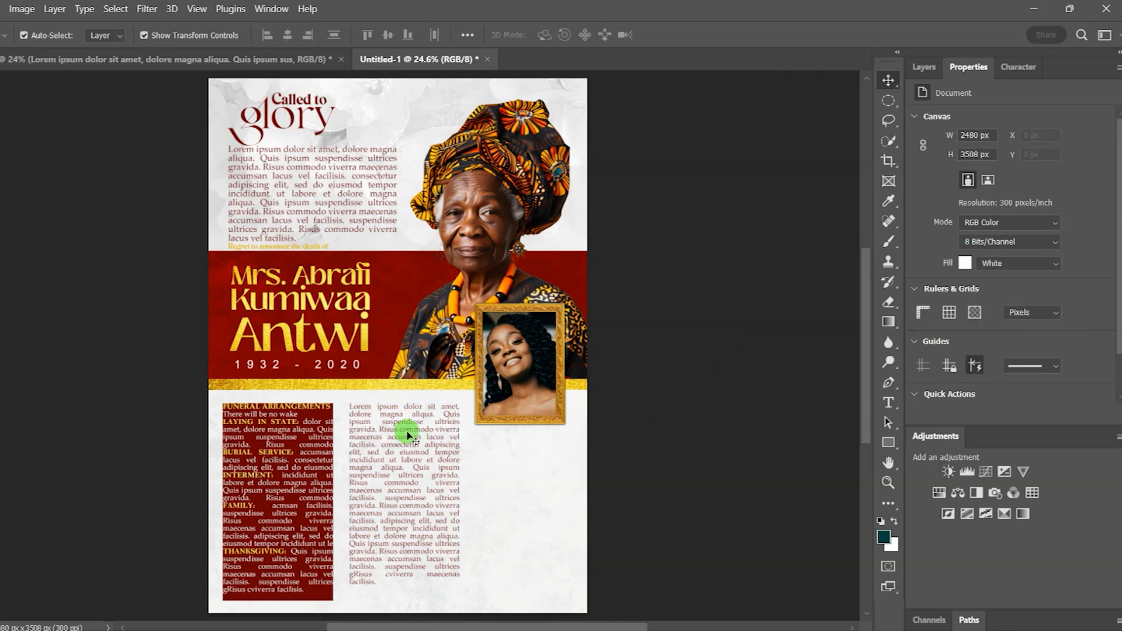
# Step: Duplicate the Lorem ipsum column into a third column beneath the framed photo
pyautogui.moveTo(401, 431); pyautogui.dragTo(523, 460)
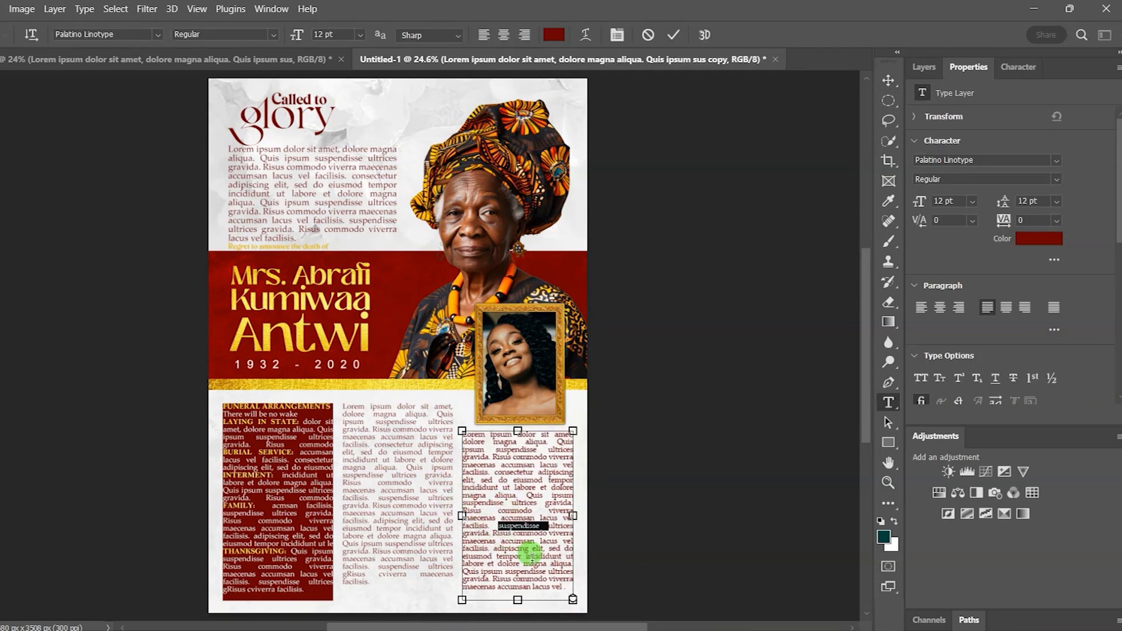
pyautogui.click(529, 579)
pyautogui.hotkey('ctrl', 'a')
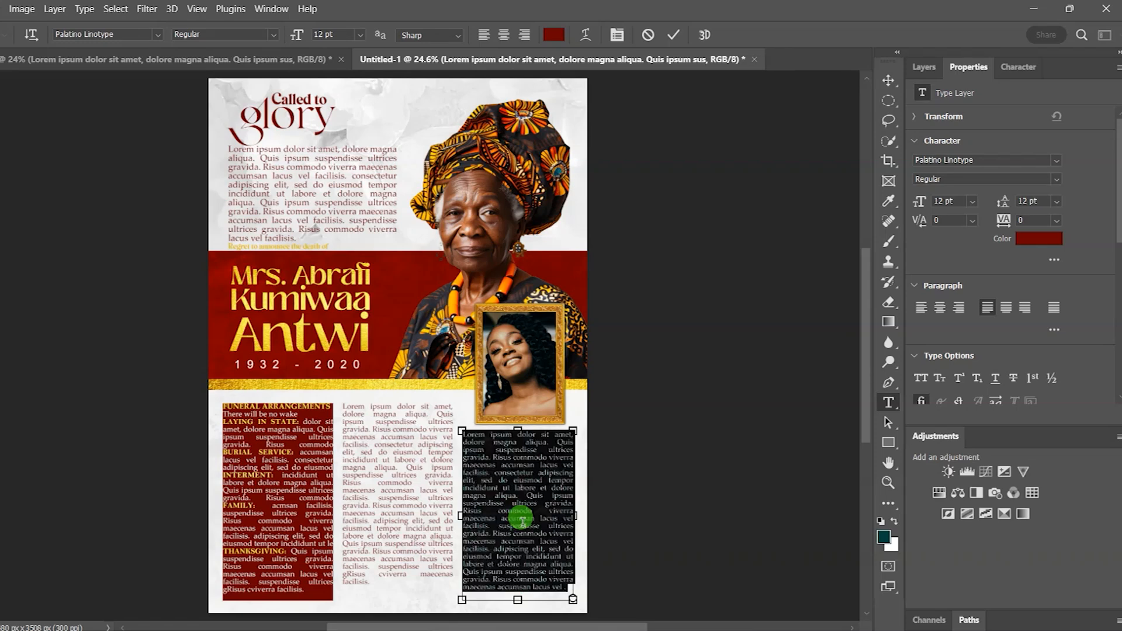
pyautogui.click(564, 590)
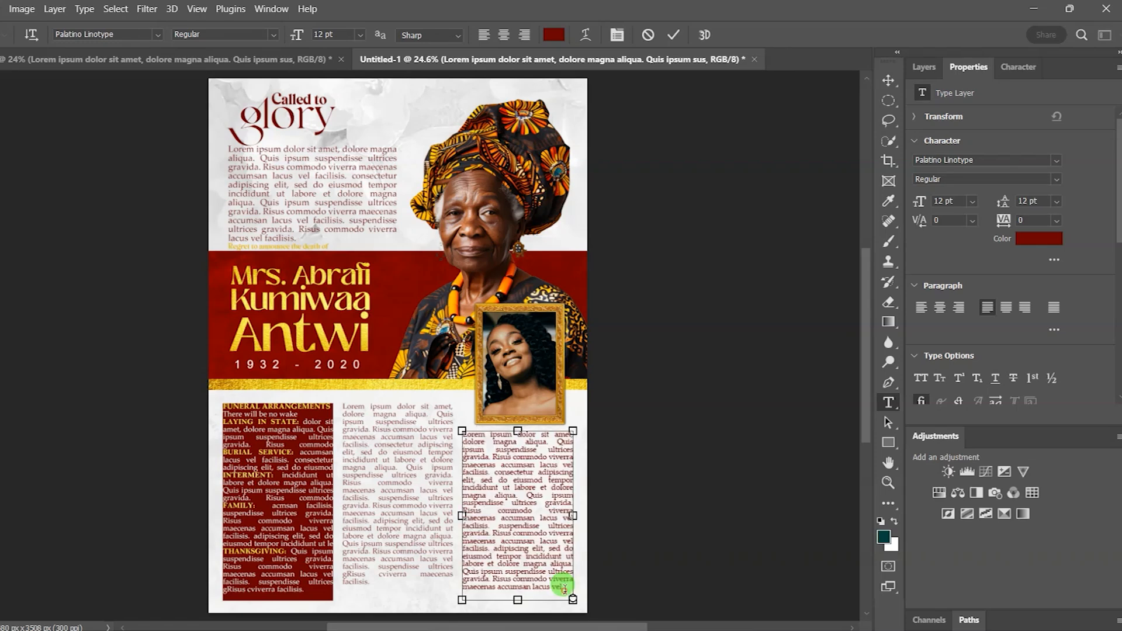
pyautogui.click(887, 80)
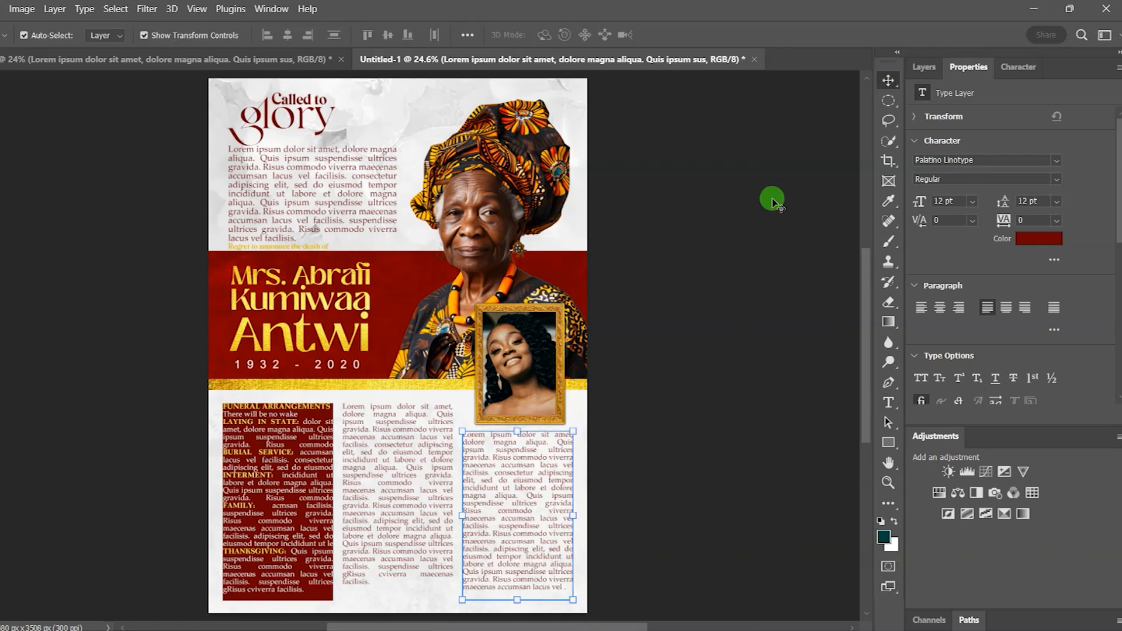
pyautogui.click(772, 202)
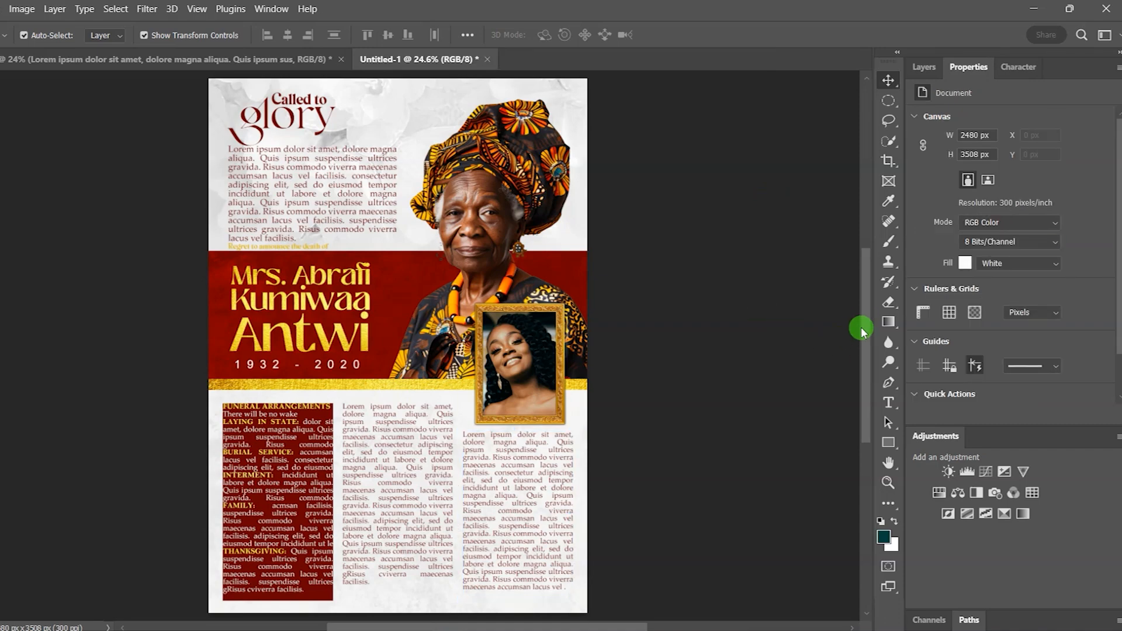
# Step: Stretch Rectangle 5 to about 784 × 1338 px so it frames the text with margins
pyautogui.scroll(-3, 501, 484)
pyautogui.scroll(2, 283, 542)
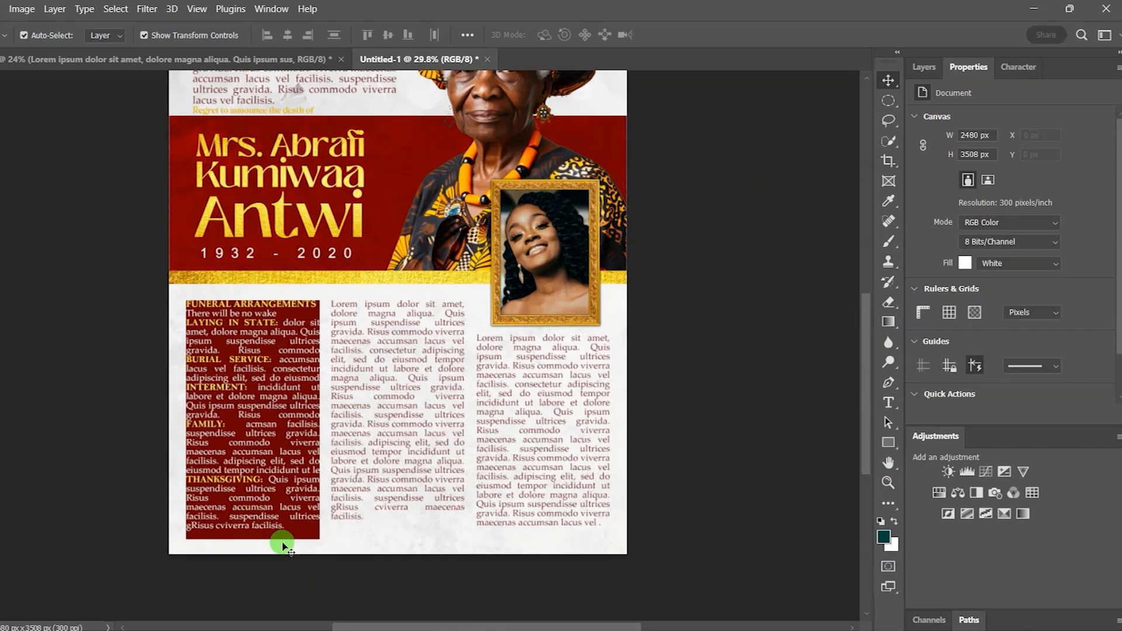
pyautogui.scroll(1, 258, 553)
pyautogui.scroll(1, 226, 558)
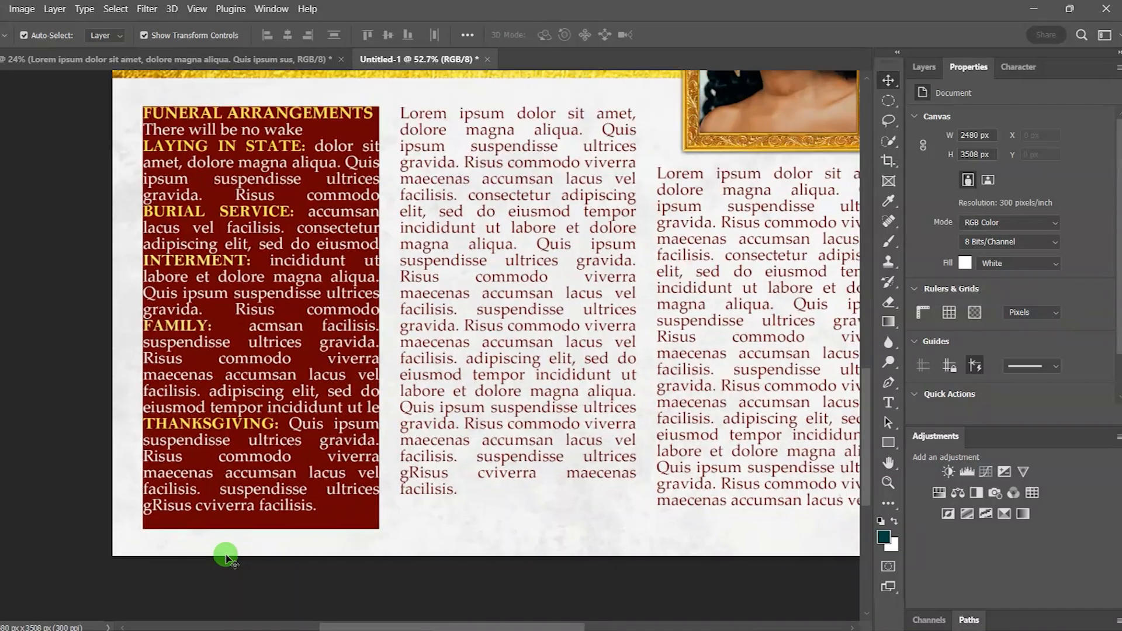
pyautogui.click(212, 528)
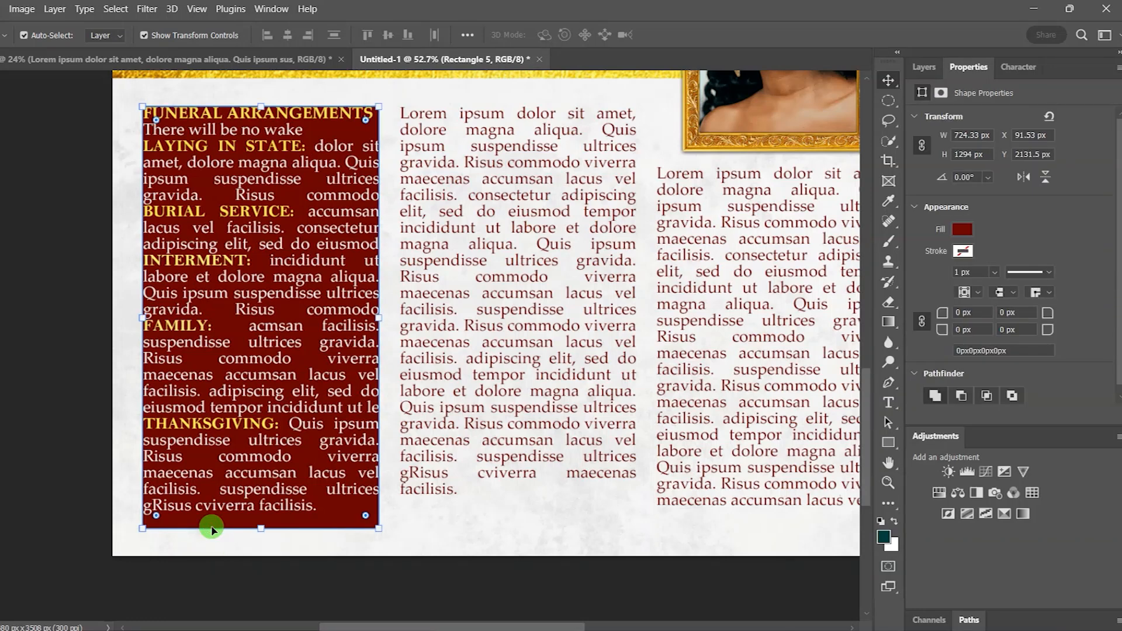
pyautogui.click(142, 317)
pyautogui.moveTo(142, 317); pyautogui.dragTo(134, 316)
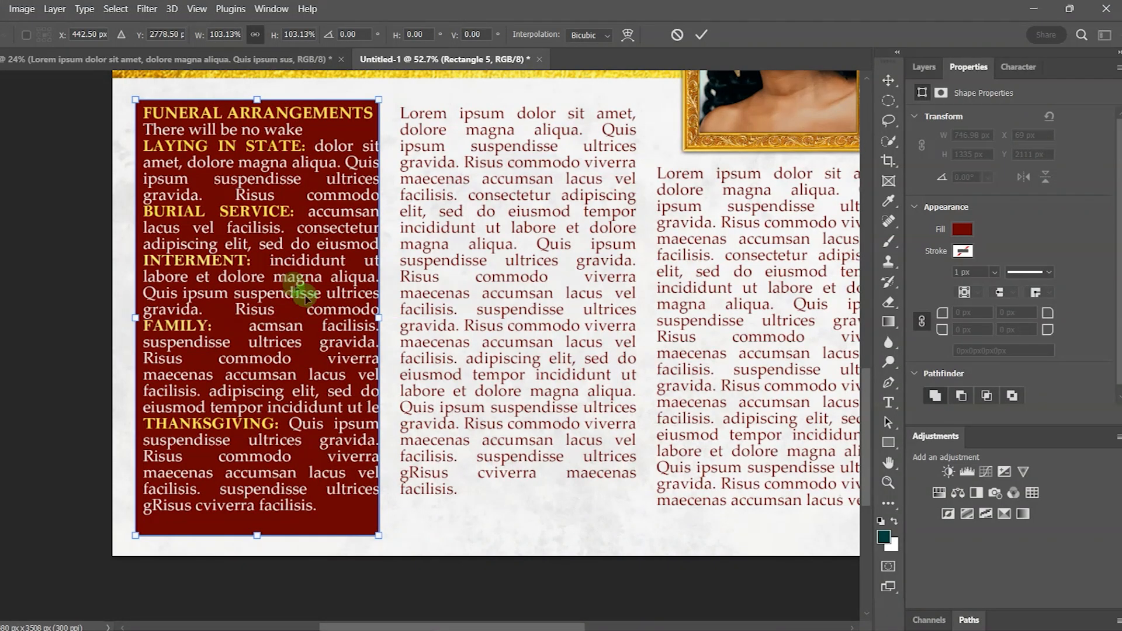
pyautogui.moveTo(378, 316); pyautogui.dragTo(384, 317)
pyautogui.moveTo(259, 535); pyautogui.dragTo(258, 529)
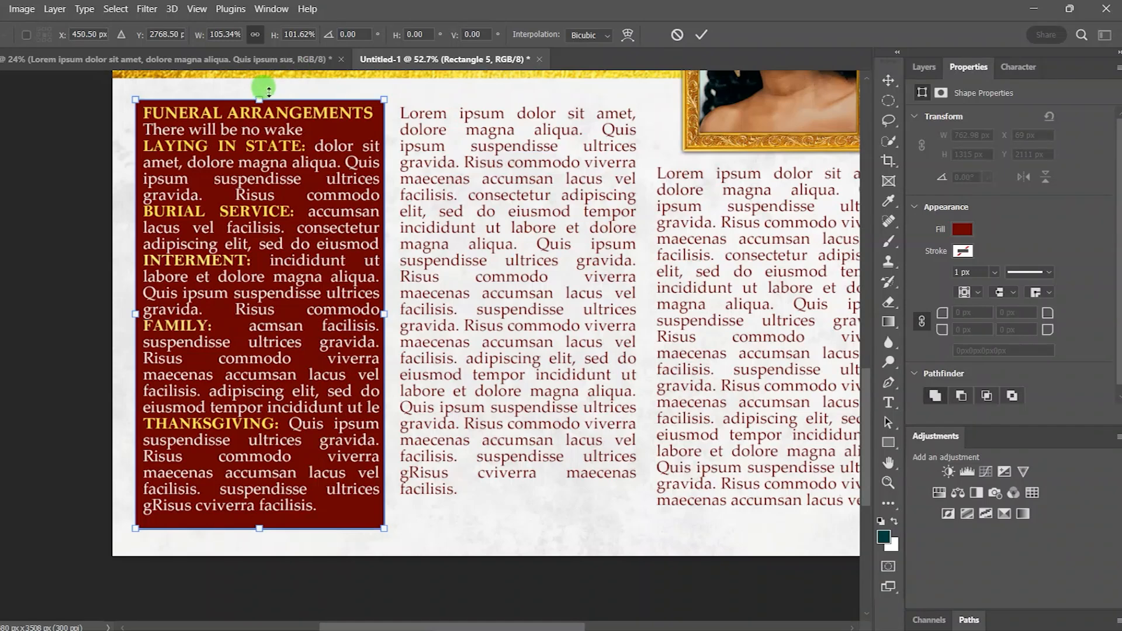
pyautogui.moveTo(257, 98); pyautogui.dragTo(258, 92)
pyautogui.moveTo(383, 306); pyautogui.dragTo(390, 308)
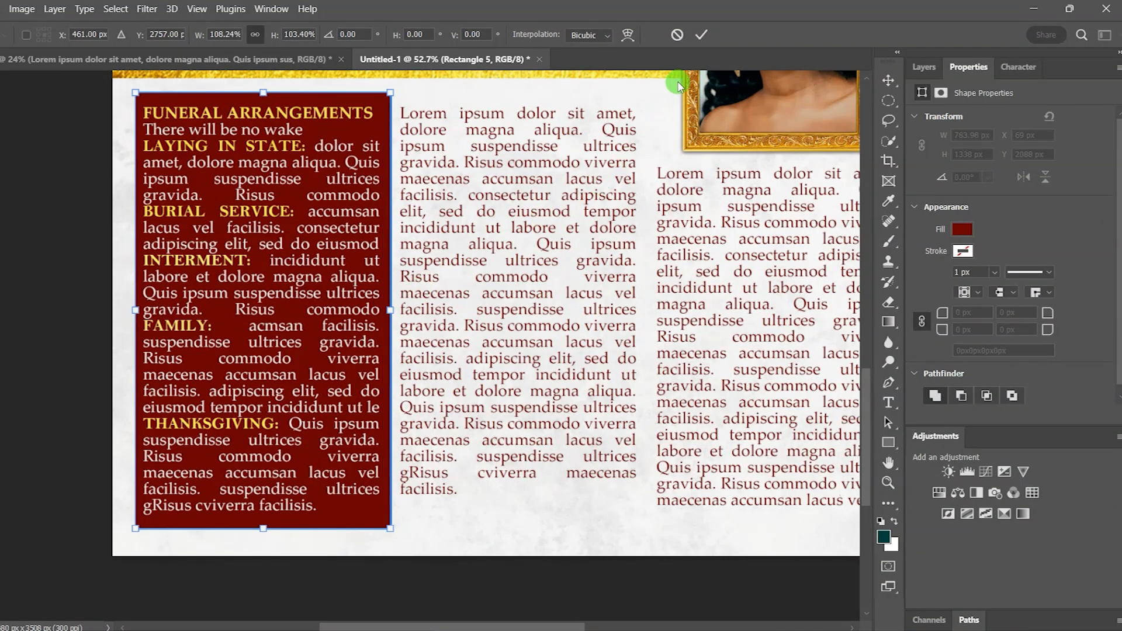
pyautogui.click(697, 38)
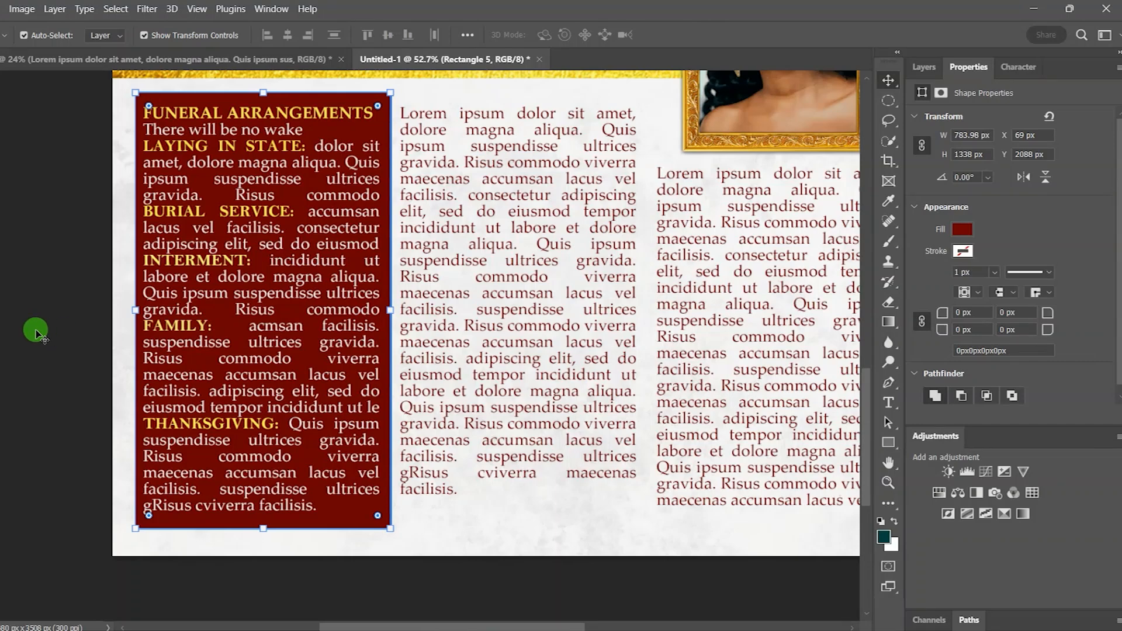
pyautogui.click(35, 331)
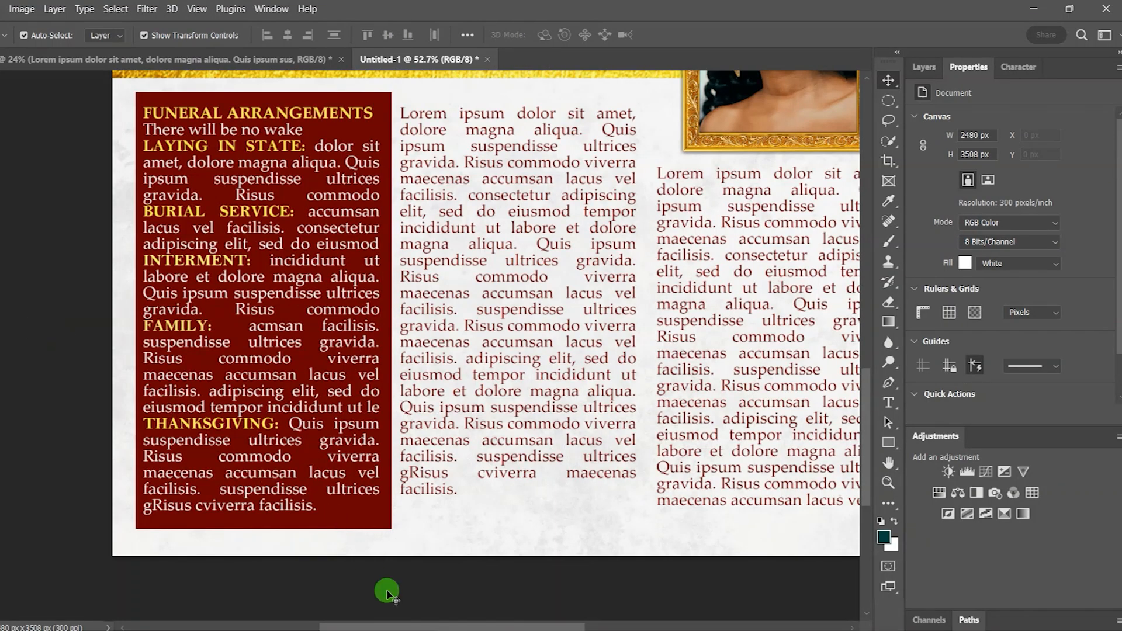
# Step: Draw a thin 1518 × 42 px dark teal bar below the text columns
pyautogui.moveTo(400, 626); pyautogui.dragTo(444, 626)
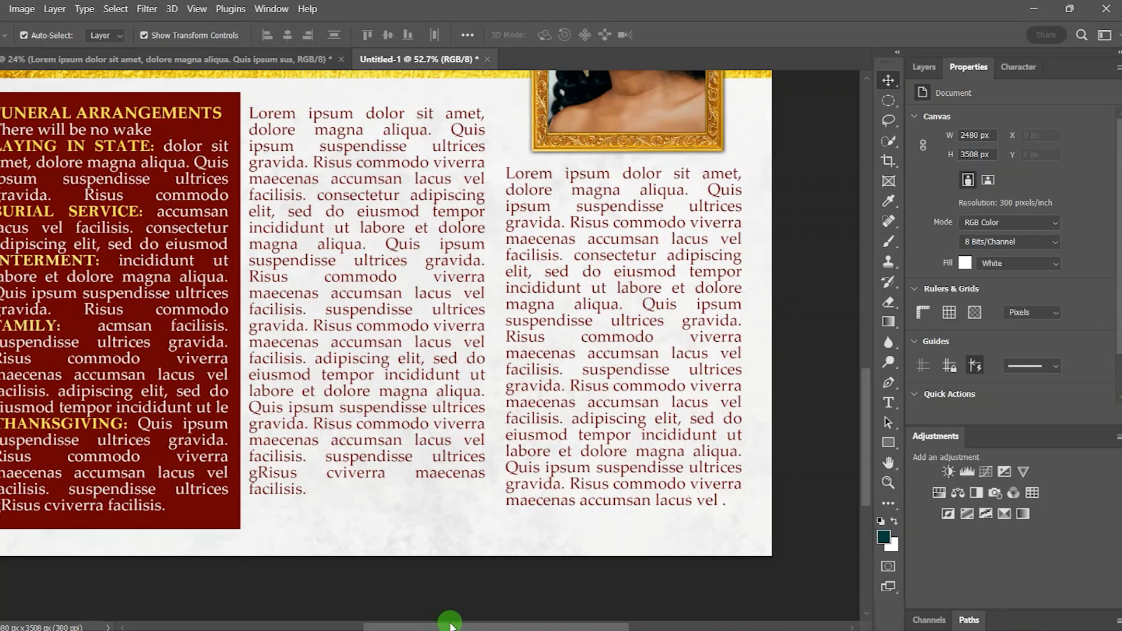
pyautogui.click(888, 443)
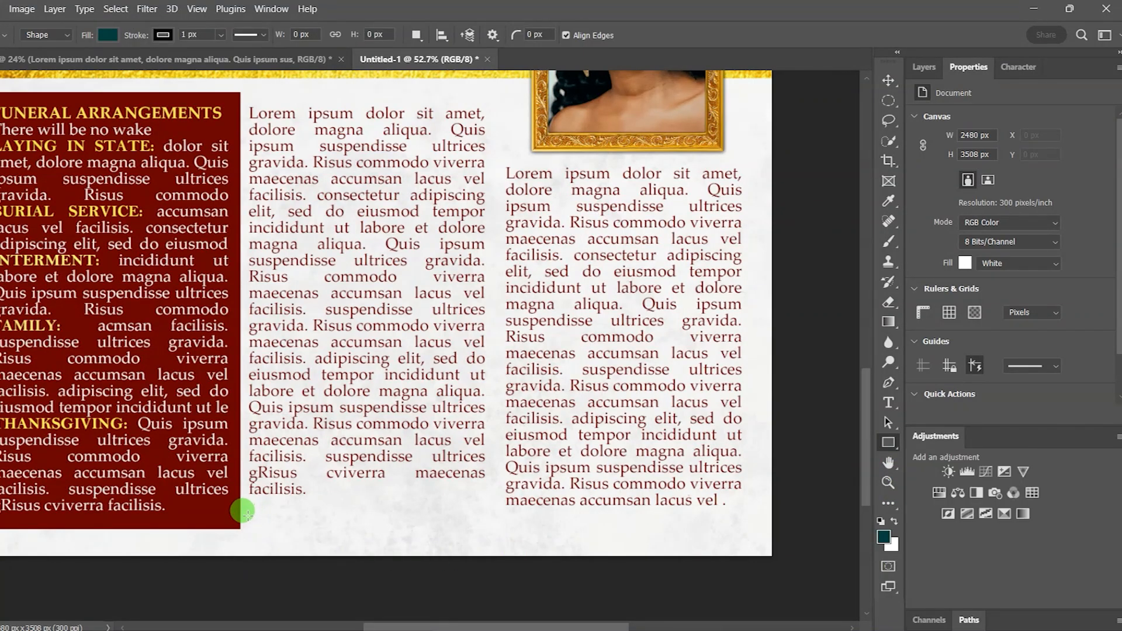
pyautogui.moveTo(246, 517); pyautogui.dragTo(739, 528)
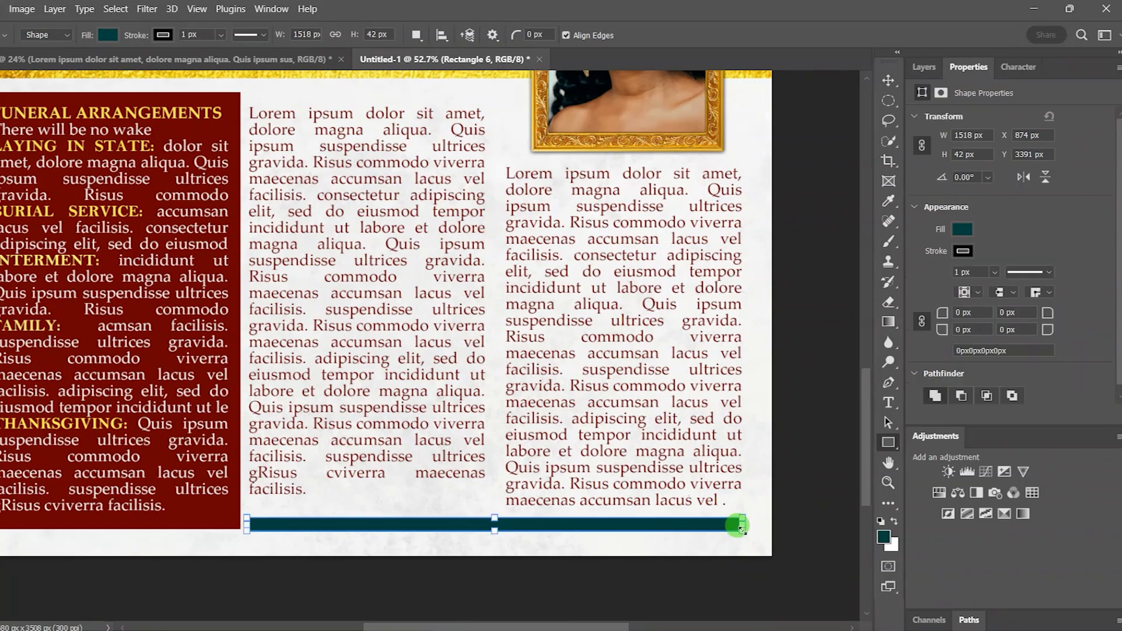
pyautogui.click(887, 82)
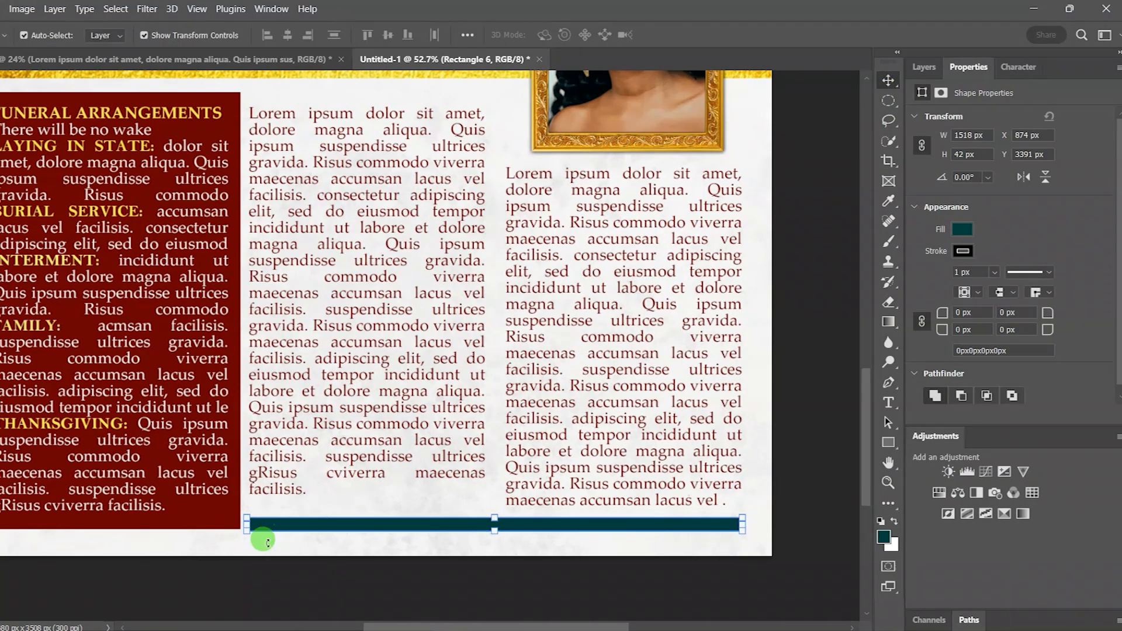
# Step: Nudge the teal bar up slightly so it sits closer to the text
pyautogui.scroll(3, 258, 534)
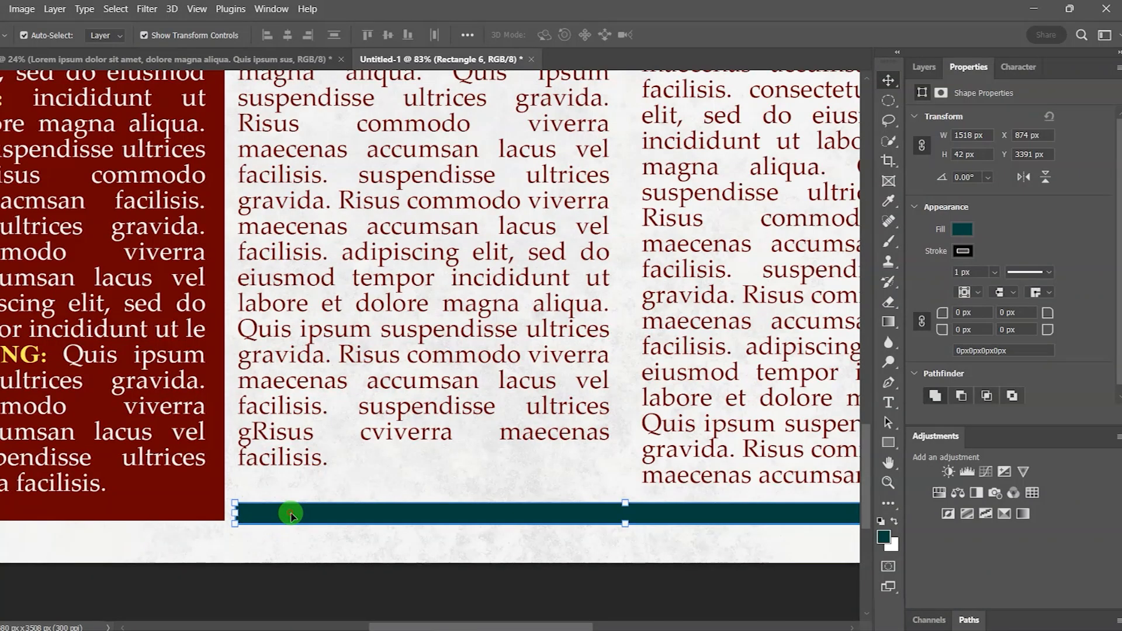
pyautogui.press('Up')
pyautogui.press('Up')
pyautogui.press('Up')
pyautogui.press('Up')
pyautogui.press('Up')
pyautogui.press('Up')
pyautogui.press('Up')
pyautogui.press('Up')
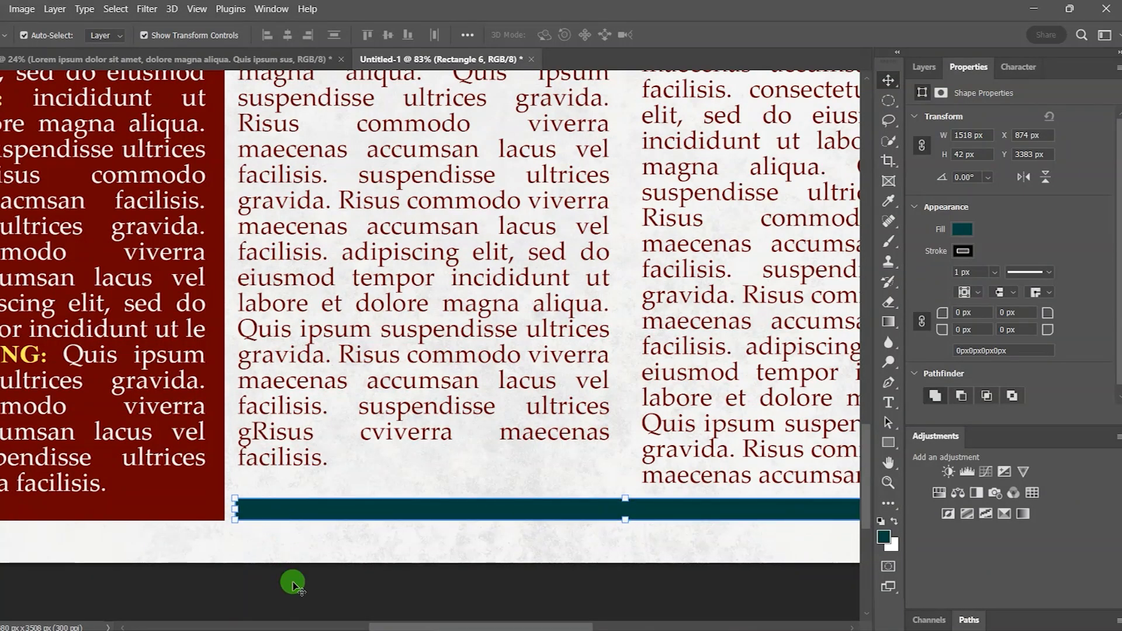
pyautogui.click(293, 583)
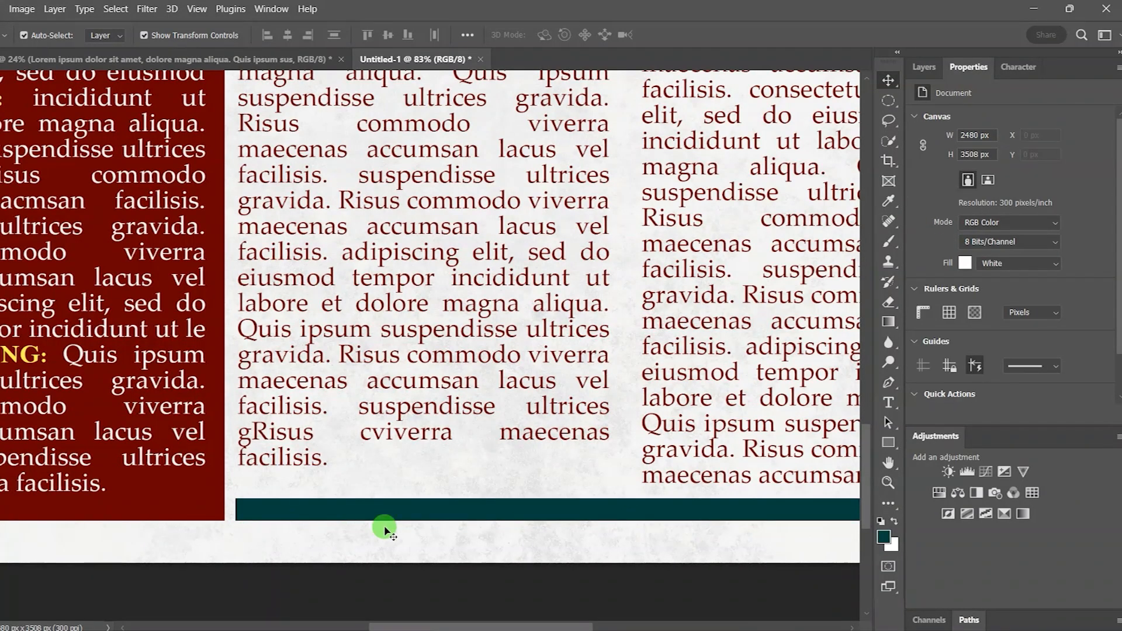
pyautogui.scroll(-3, 384, 529)
pyautogui.moveTo(377, 625); pyautogui.dragTo(394, 624)
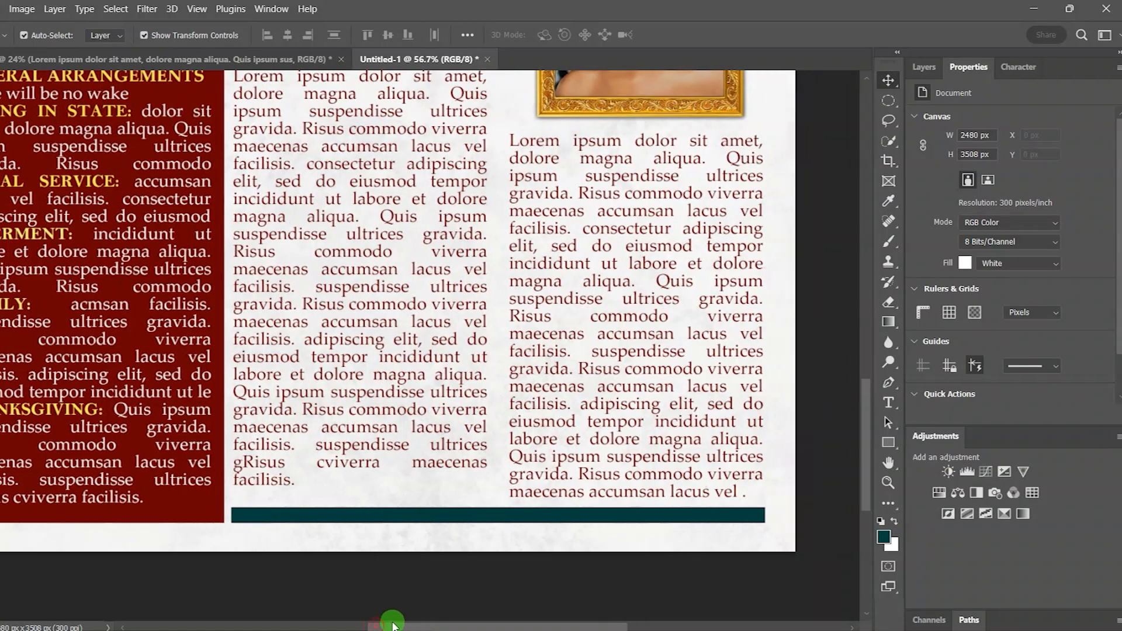
pyautogui.scroll(-2, 459, 501)
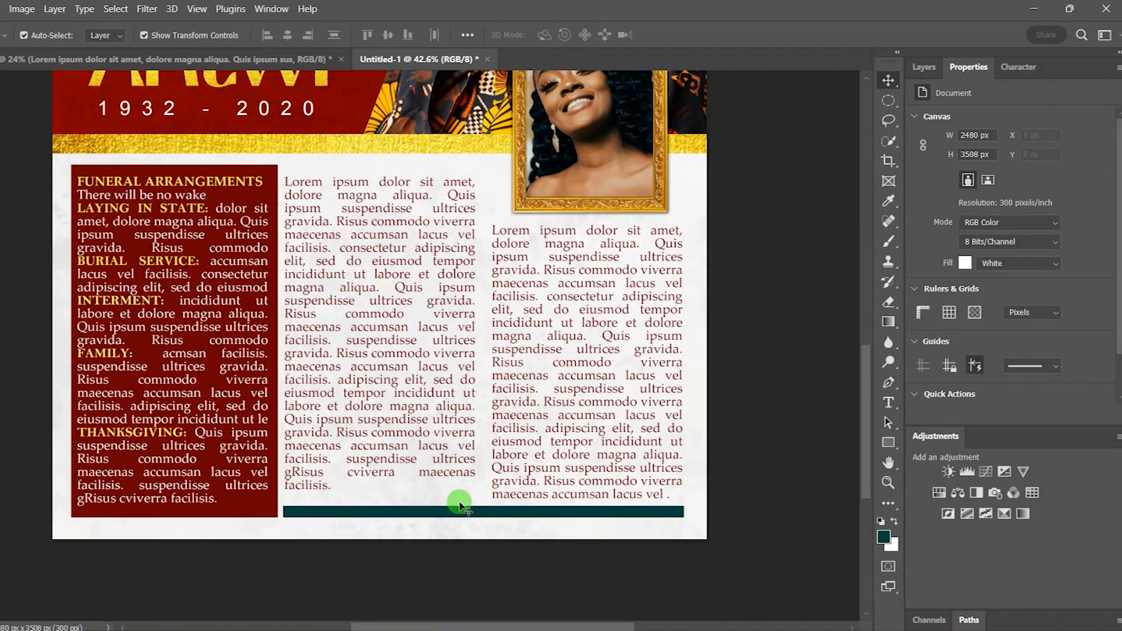
pyautogui.scroll(1, 468, 564)
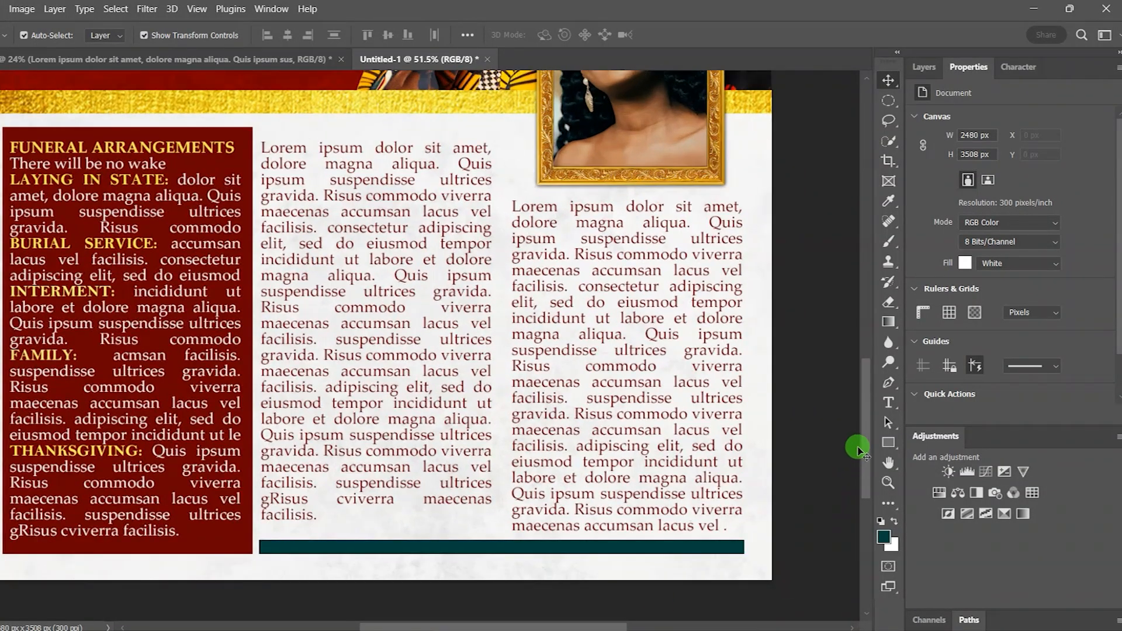
pyautogui.moveTo(868, 433); pyautogui.dragTo(869, 457)
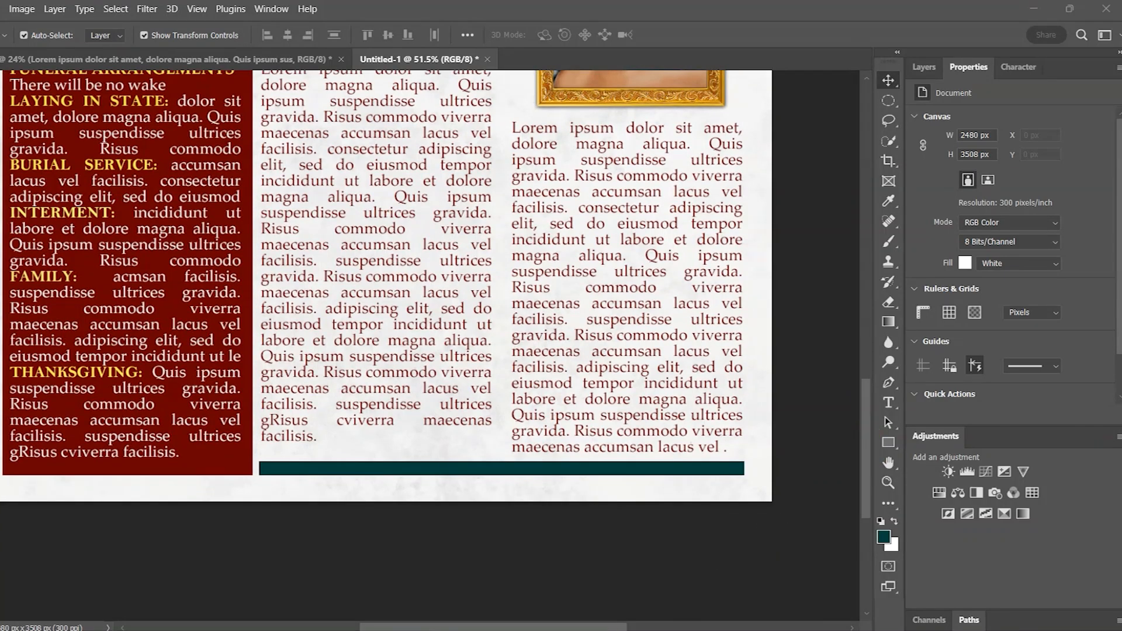
pyautogui.click(516, 630)
# Step: Place the Gold texture copy image, rotate it 90° clockwise, and clip it to the bar
pyautogui.moveTo(371, 306); pyautogui.dragTo(536, 379)
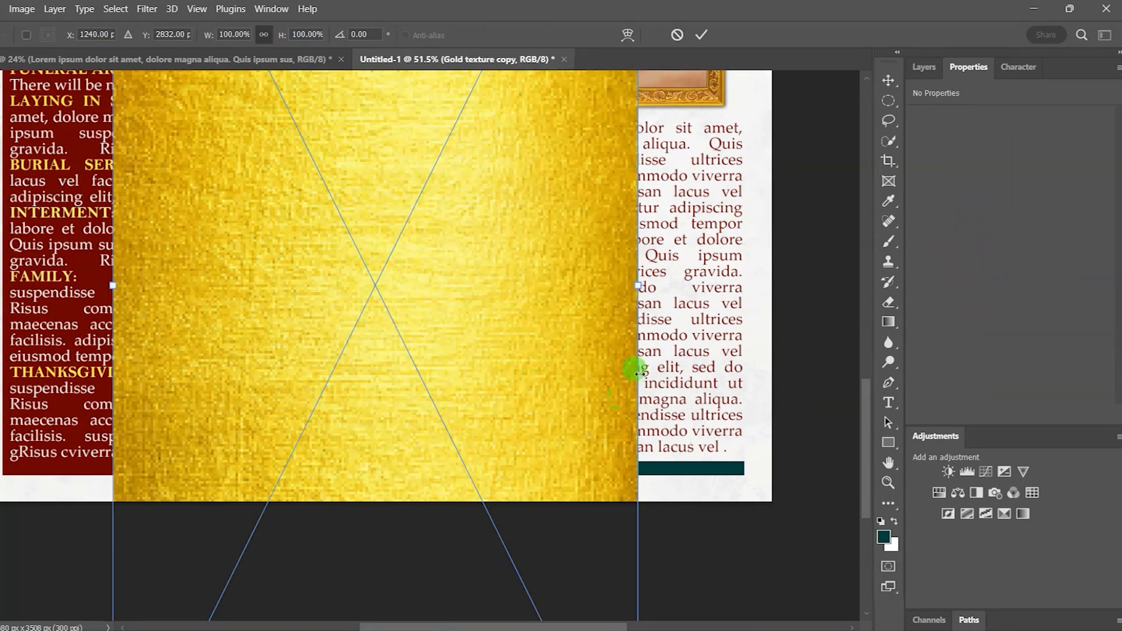
pyautogui.rightClick(586, 338)
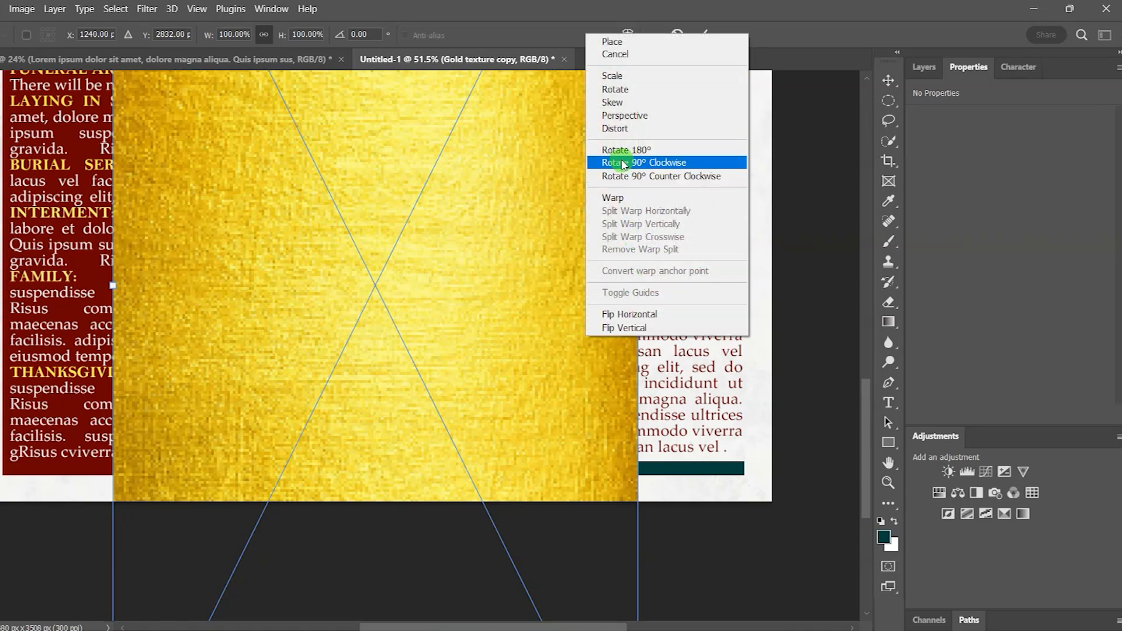
pyautogui.click(675, 165)
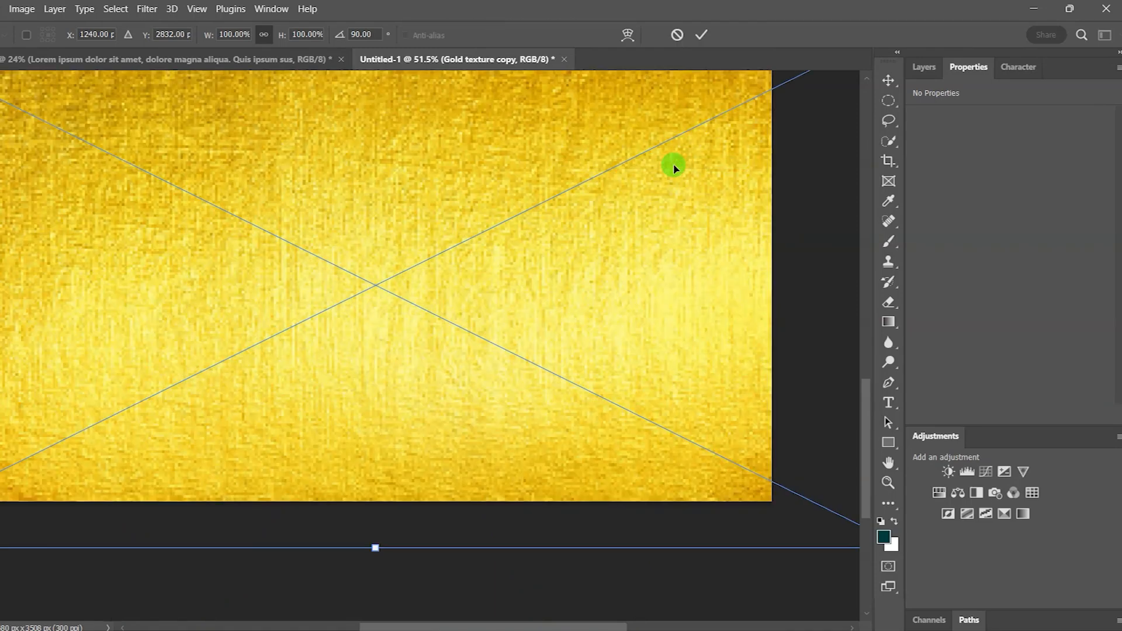
pyautogui.click(924, 67)
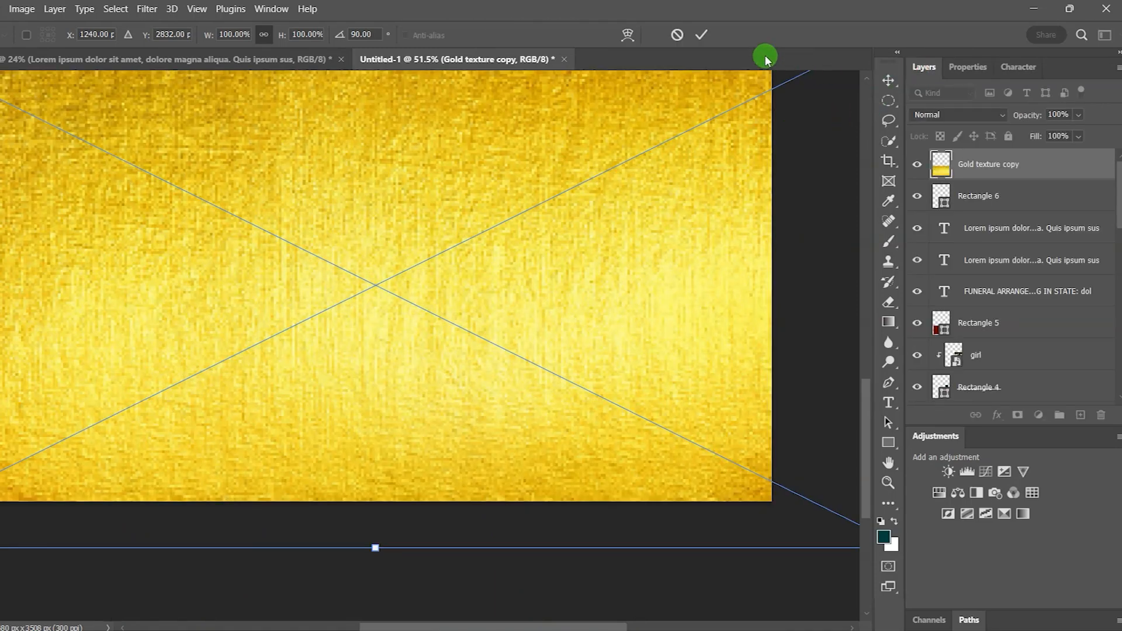
pyautogui.click(701, 34)
pyautogui.click(989, 165)
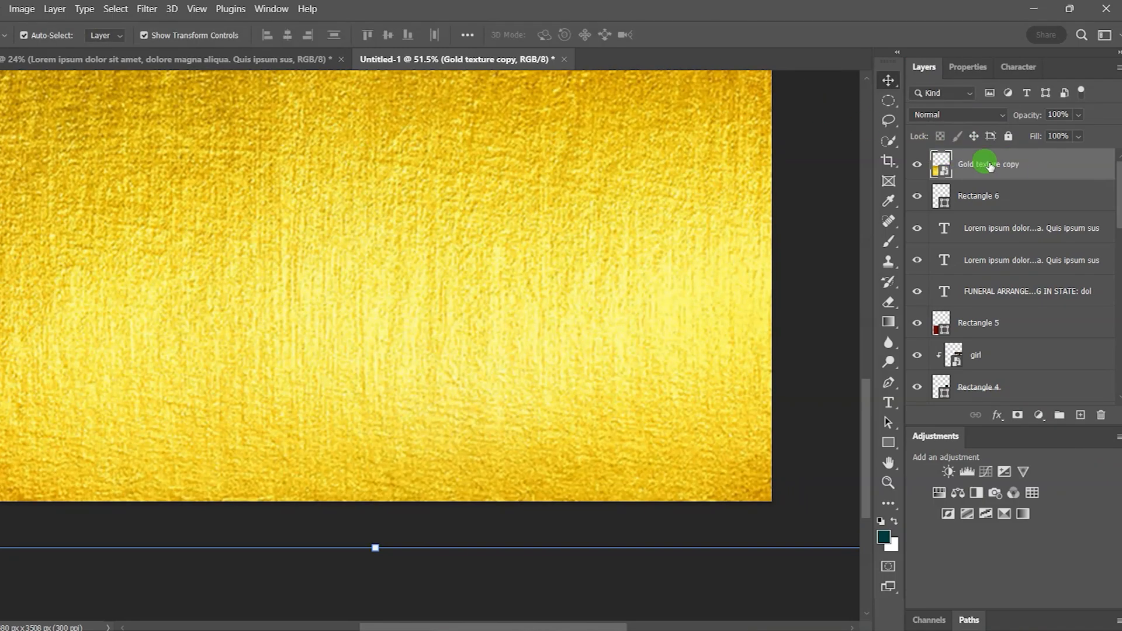
pyautogui.rightClick(1041, 168)
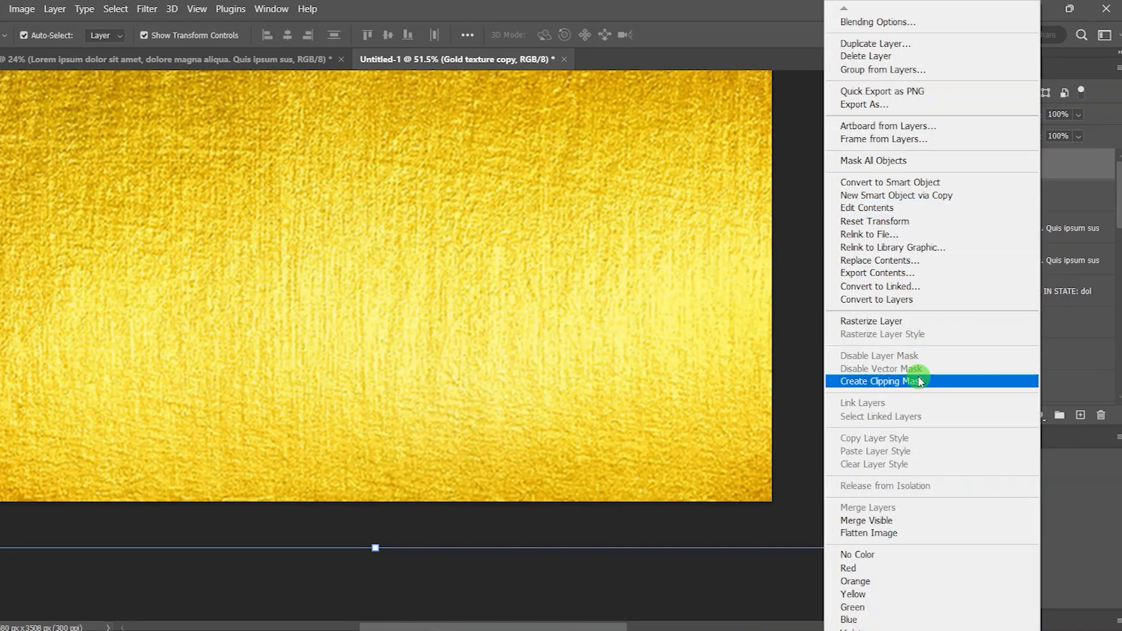
pyautogui.click(917, 381)
# Step: Review the Rectangle 6 bar's fill colour in the Properties panel
pyautogui.scroll(-2, 653, 465)
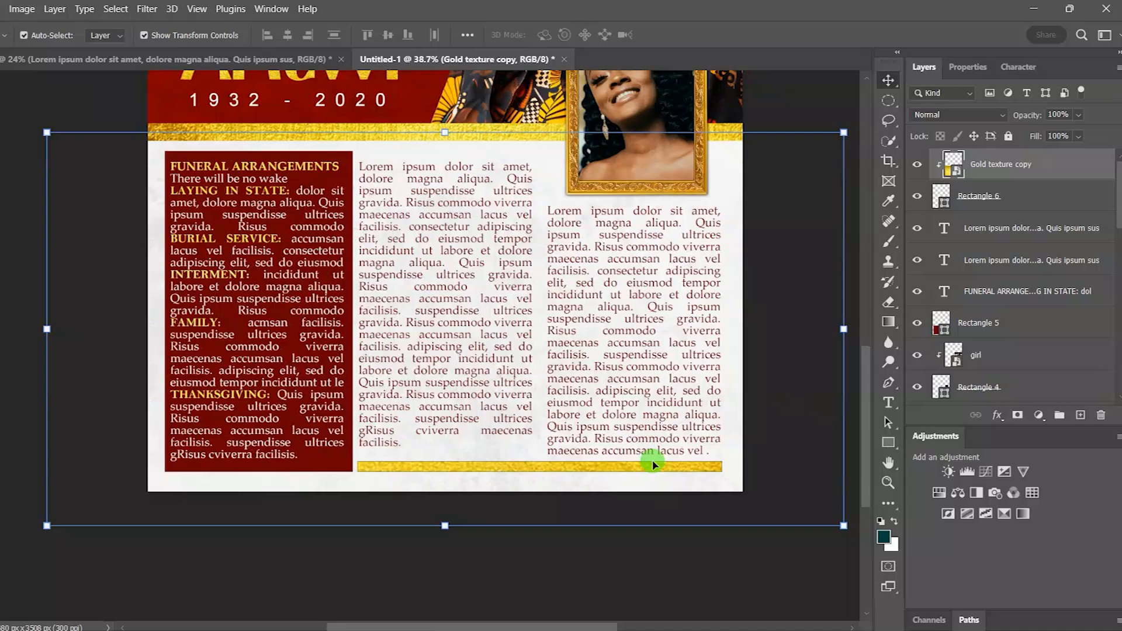
pyautogui.click(1026, 195)
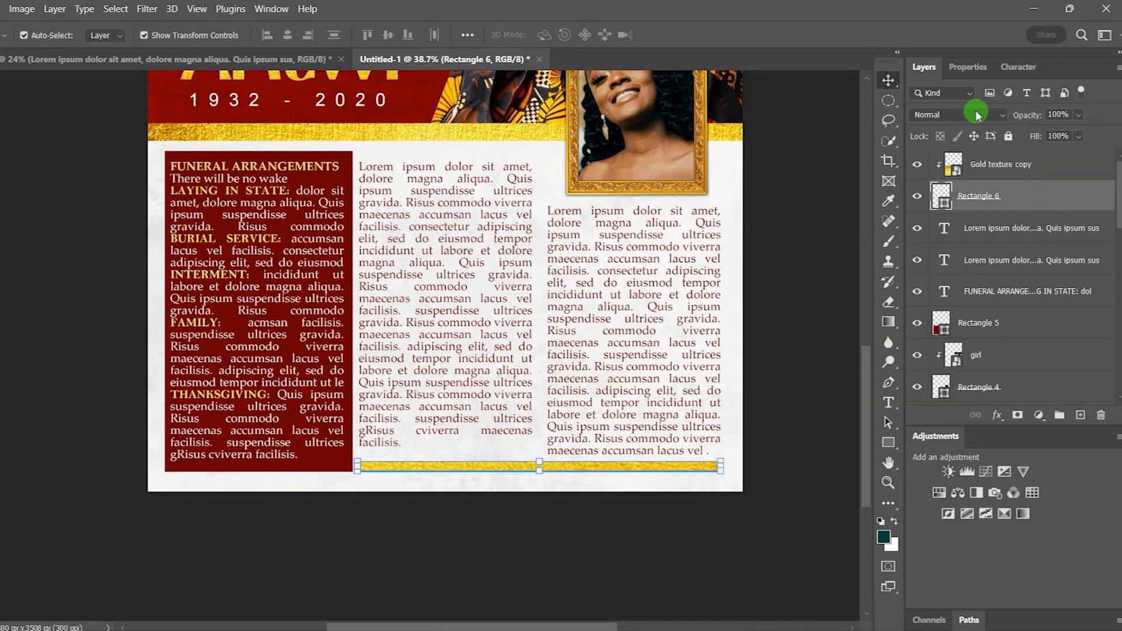
pyautogui.click(969, 69)
pyautogui.click(963, 229)
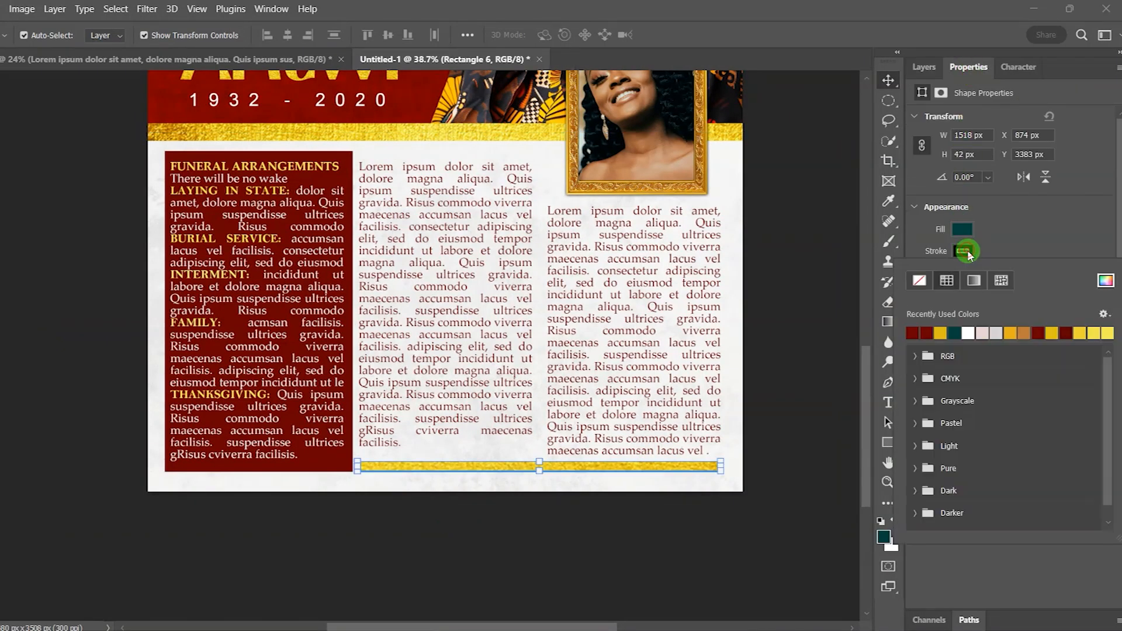
pyautogui.click(924, 66)
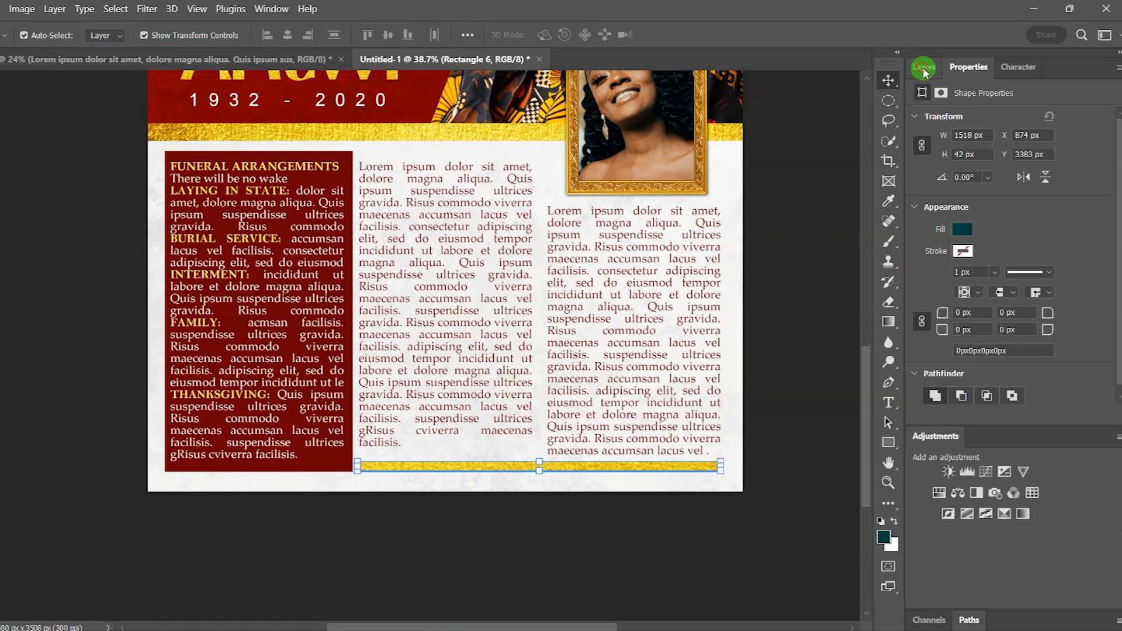
# Step: Scale the gold texture down and shift it up to fit inside the bar
pyautogui.click(979, 169)
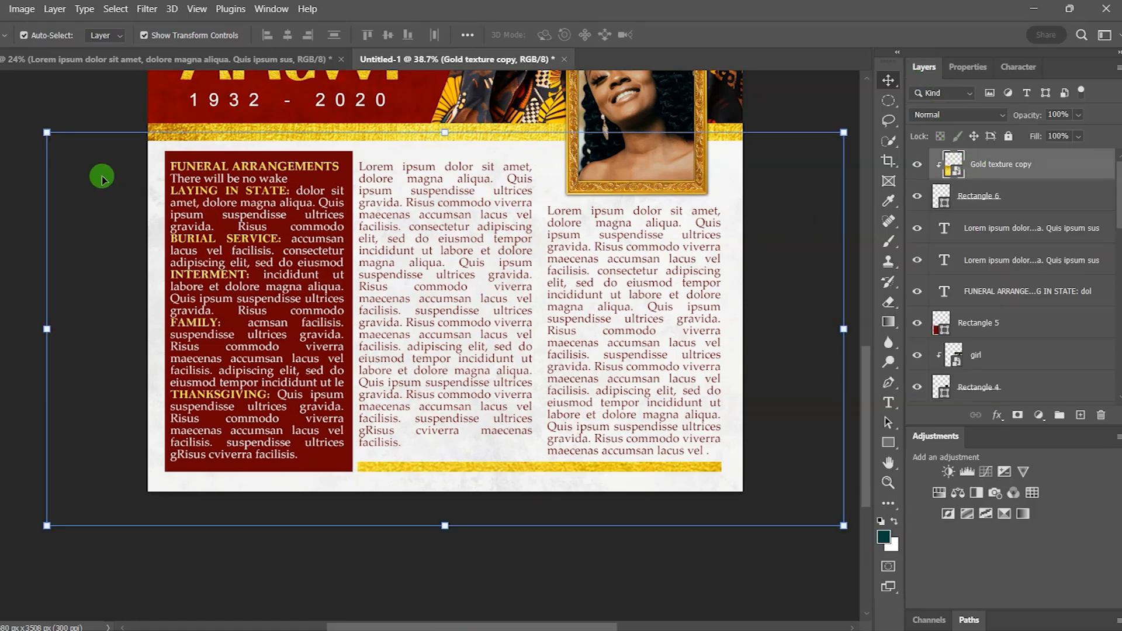
pyautogui.hotkey('ctrl', 't')
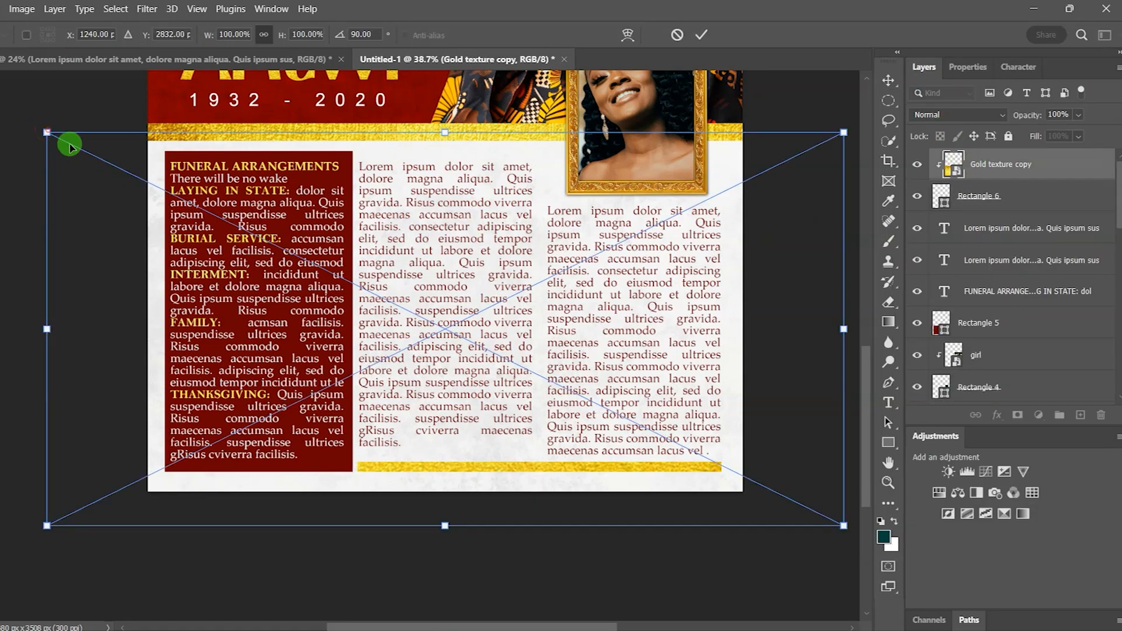
pyautogui.moveTo(39, 130); pyautogui.dragTo(266, 334)
pyautogui.moveTo(842, 391); pyautogui.dragTo(823, 392)
pyautogui.moveTo(822, 265); pyautogui.dragTo(761, 319)
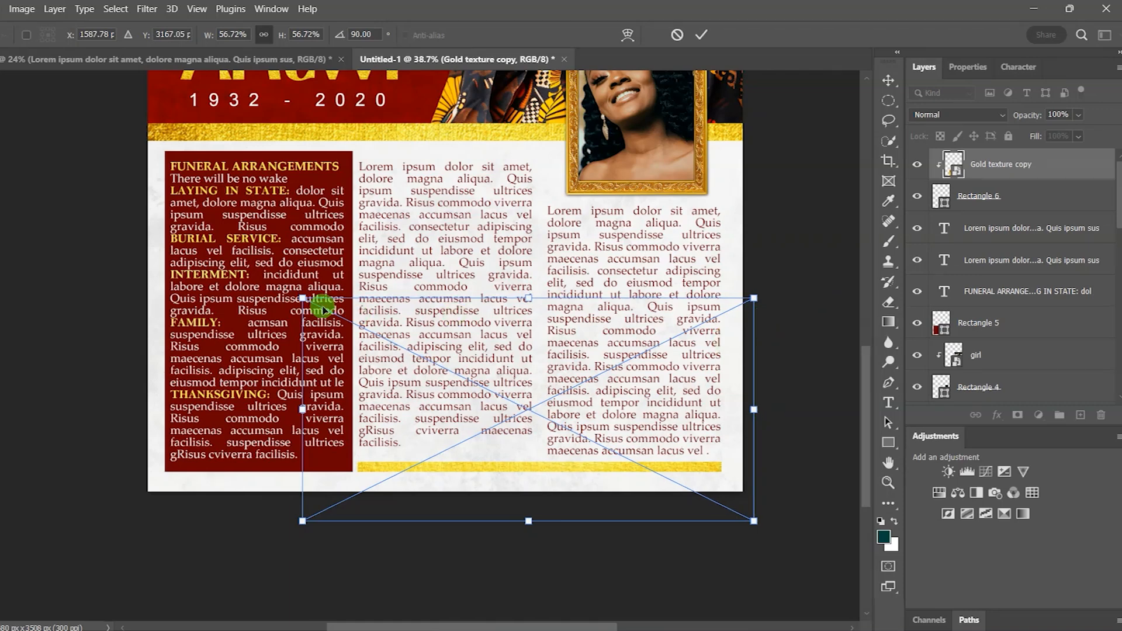
pyautogui.moveTo(302, 299); pyautogui.dragTo(325, 325)
pyautogui.moveTo(531, 436); pyautogui.dragTo(529, 399)
pyautogui.click(889, 85)
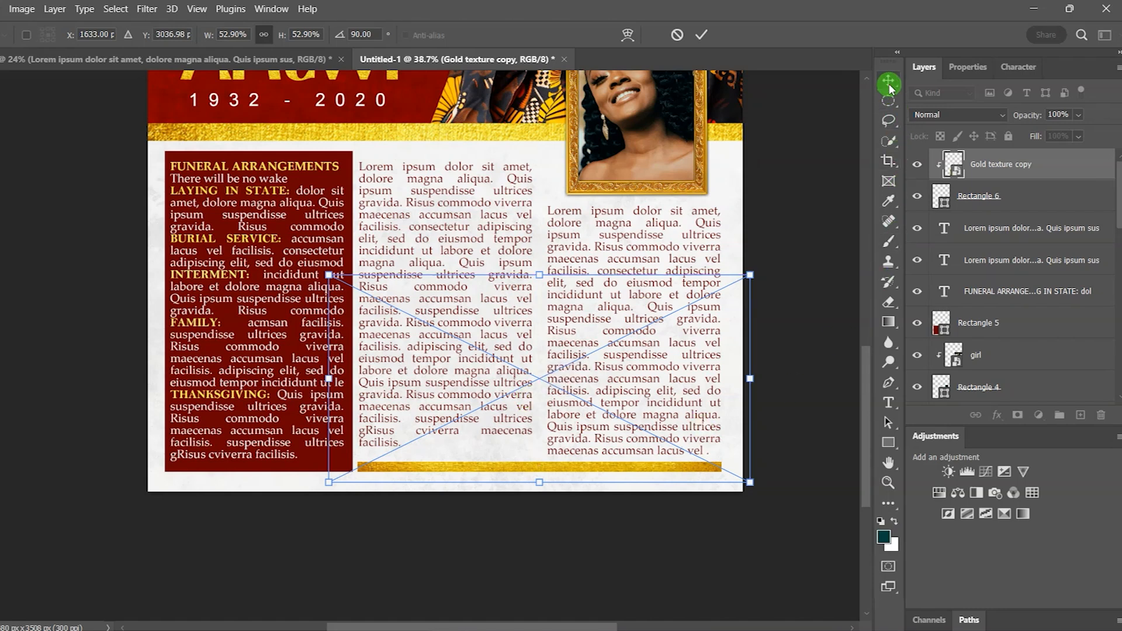
pyautogui.click(791, 171)
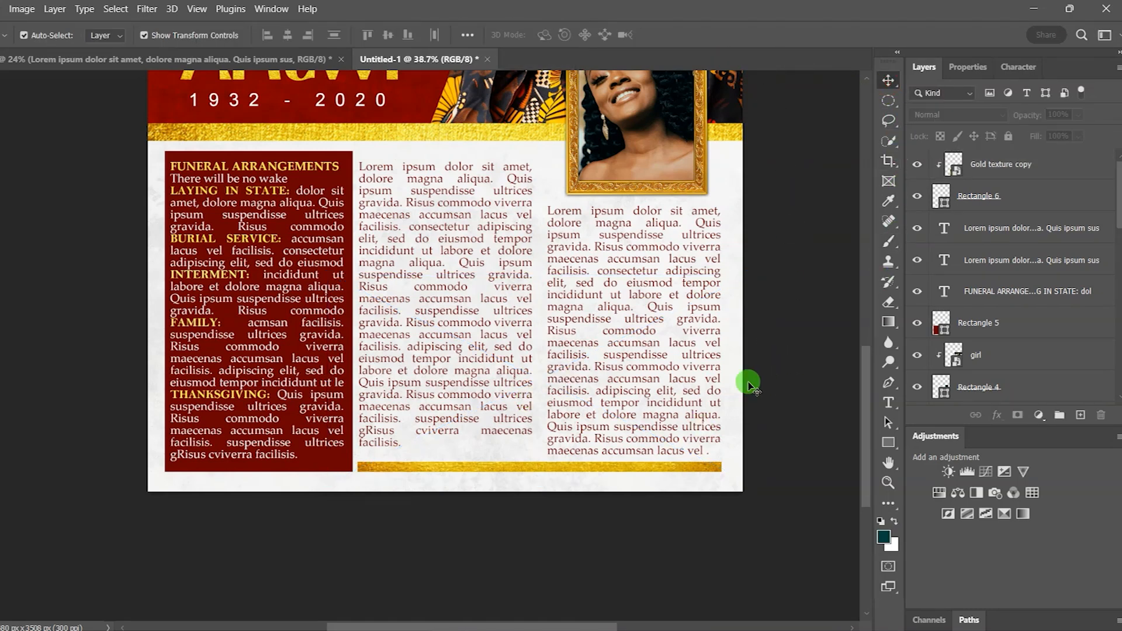
# Step: Fit the poster on screen and select the gold picture frame layer around the portrait
pyautogui.click(197, 9)
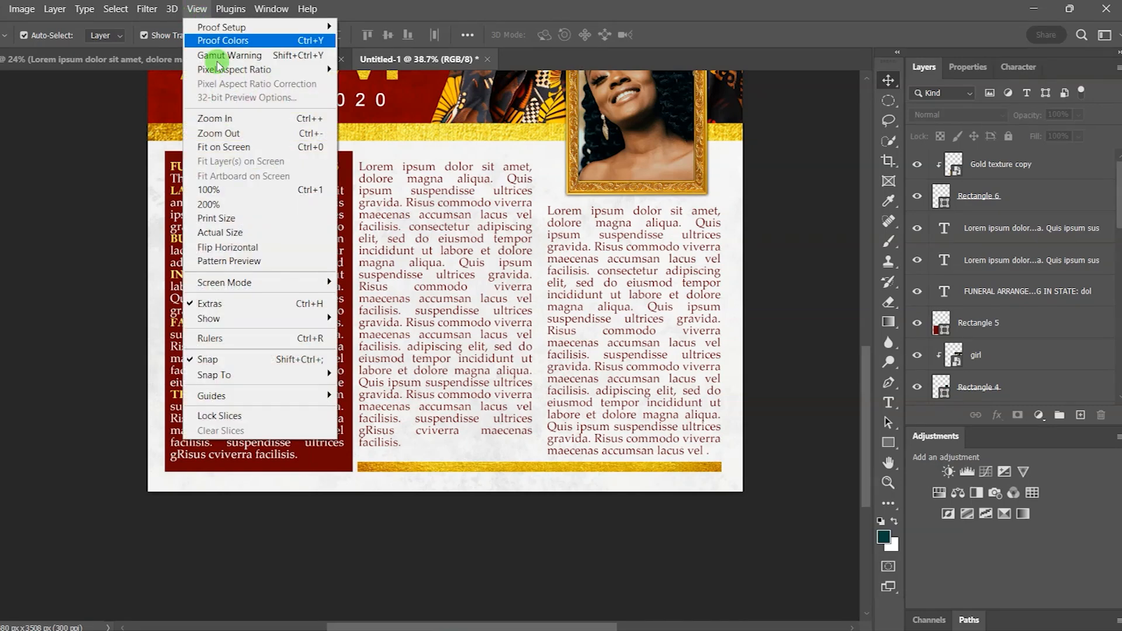
pyautogui.click(281, 151)
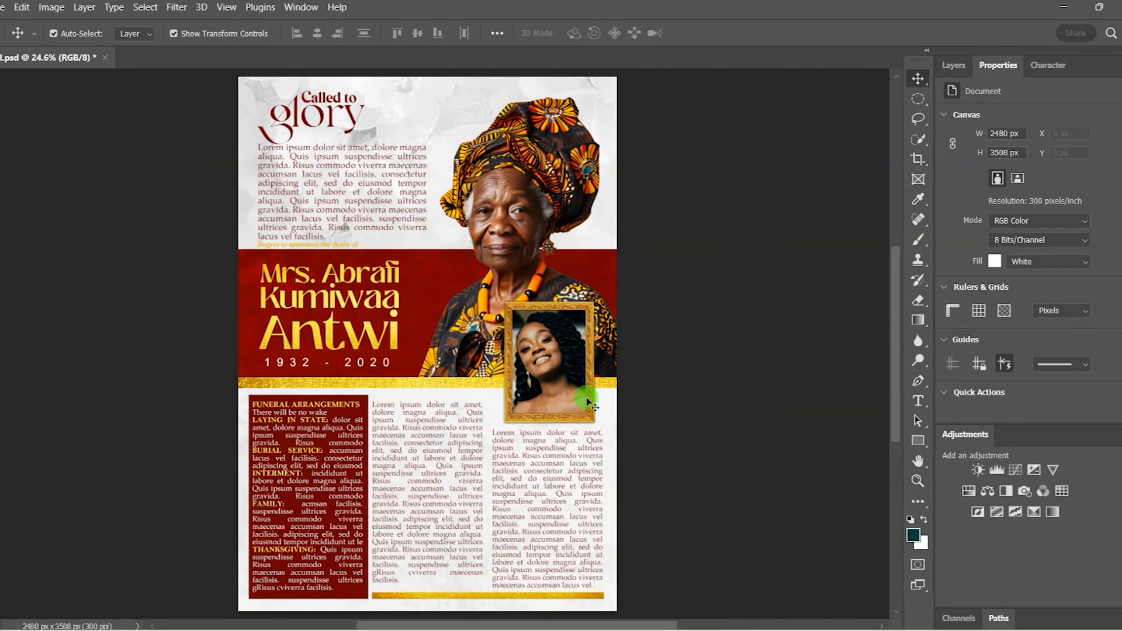
pyautogui.scroll(2, 581, 402)
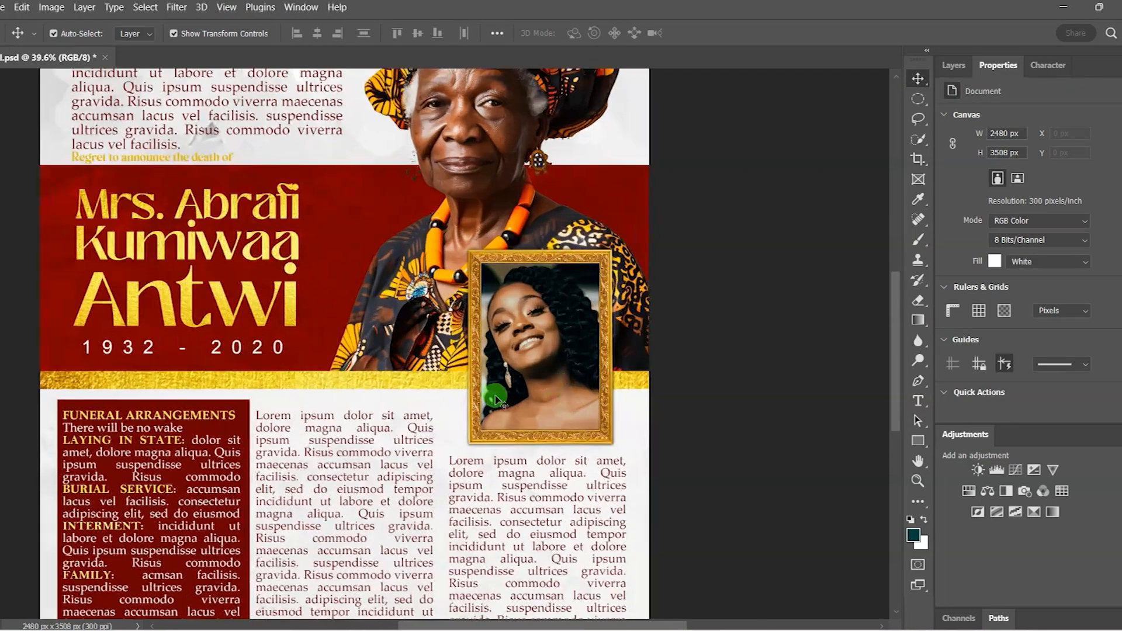
pyautogui.scroll(1, 496, 400)
pyautogui.click(458, 346)
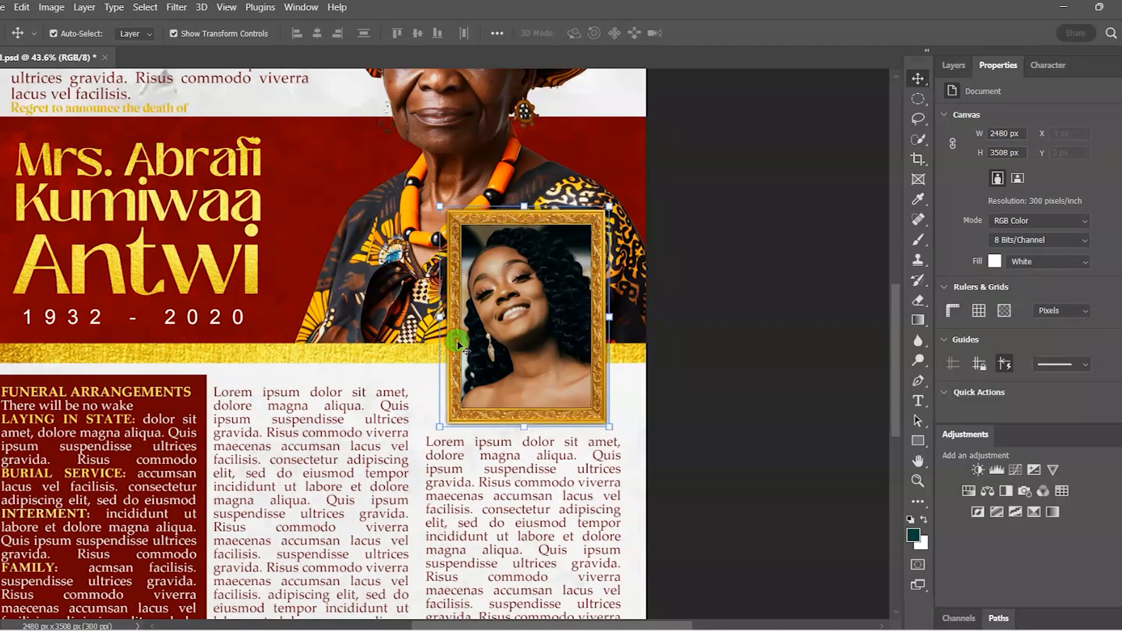
pyautogui.click(958, 65)
pyautogui.click(788, 291)
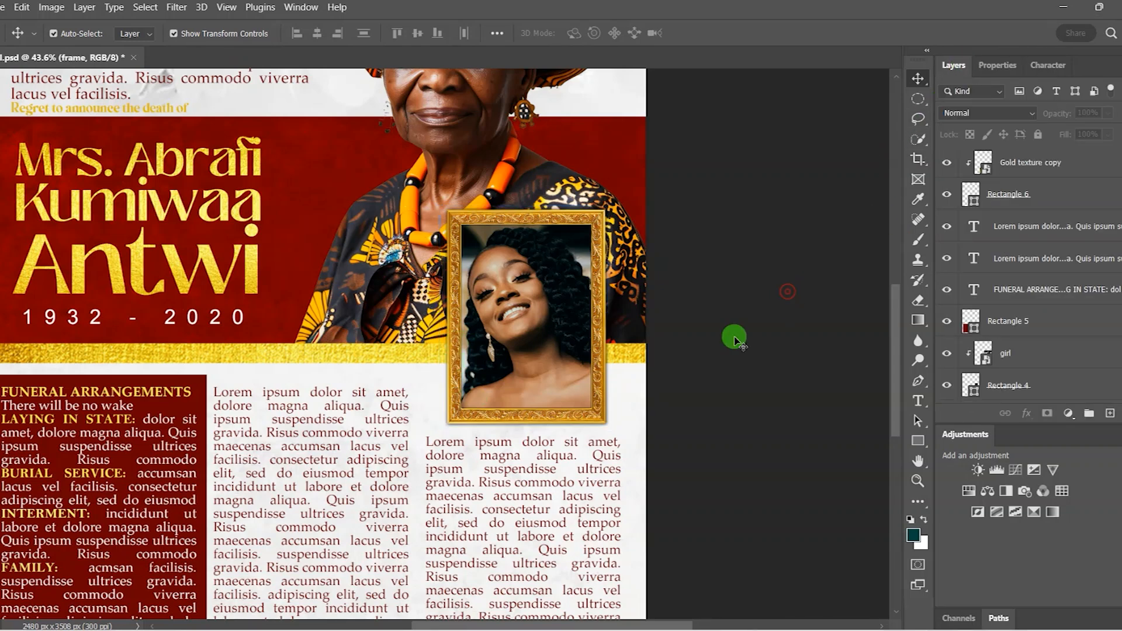
pyautogui.click(597, 301)
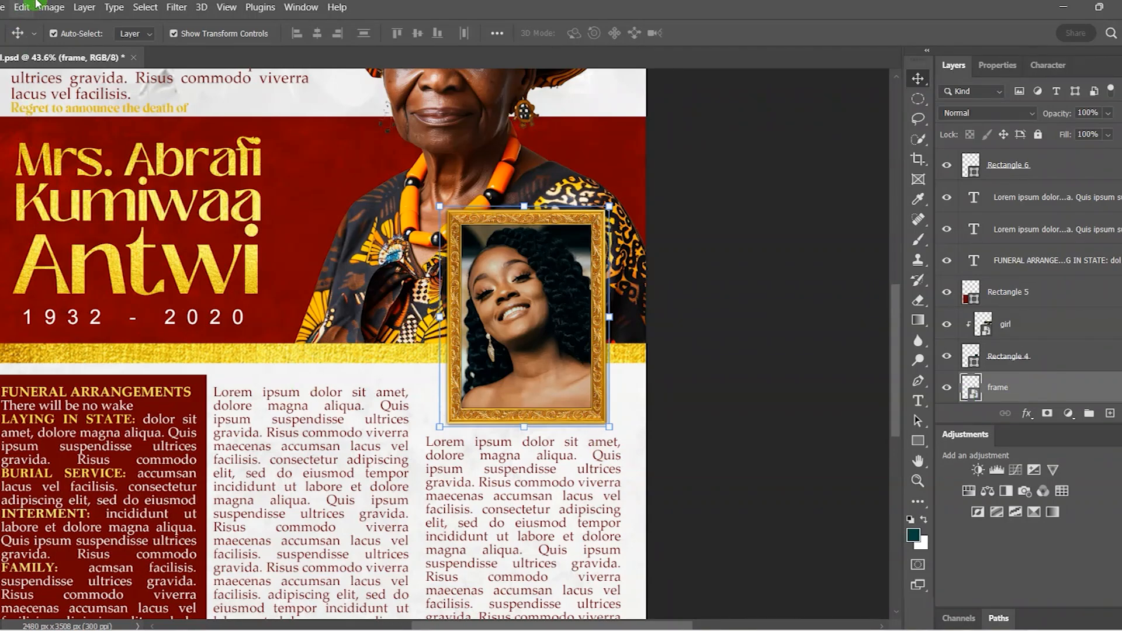
pyautogui.click(52, 10)
# Step: Apply Brightness/Contrast to the frame with Brightness 60 and Contrast 0
pyautogui.moveTo(56, 45)
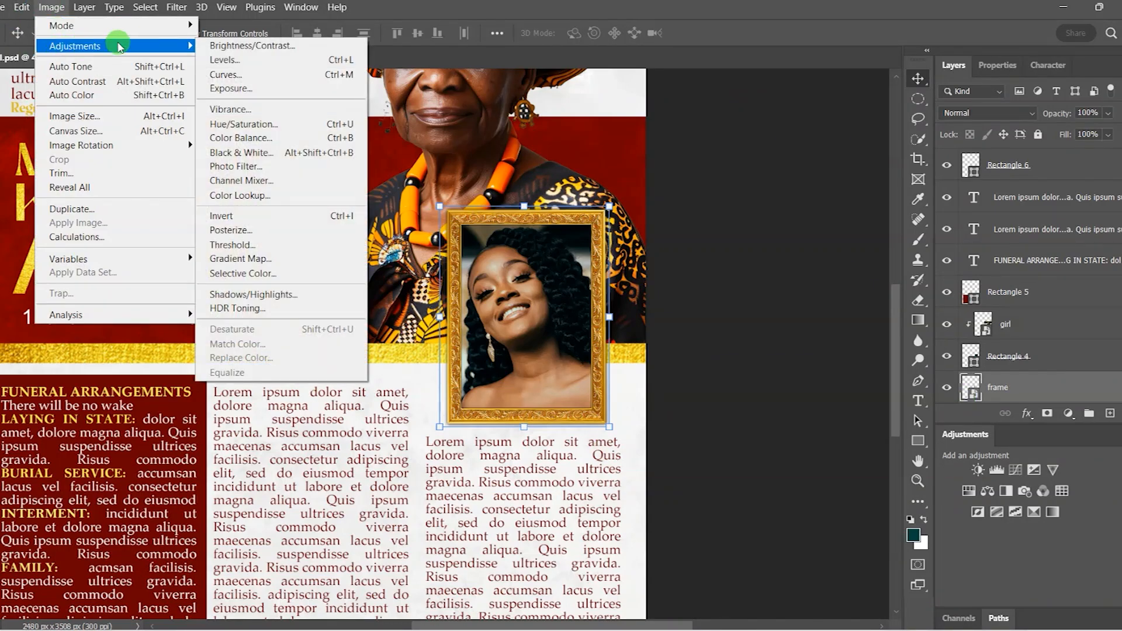
pyautogui.click(311, 46)
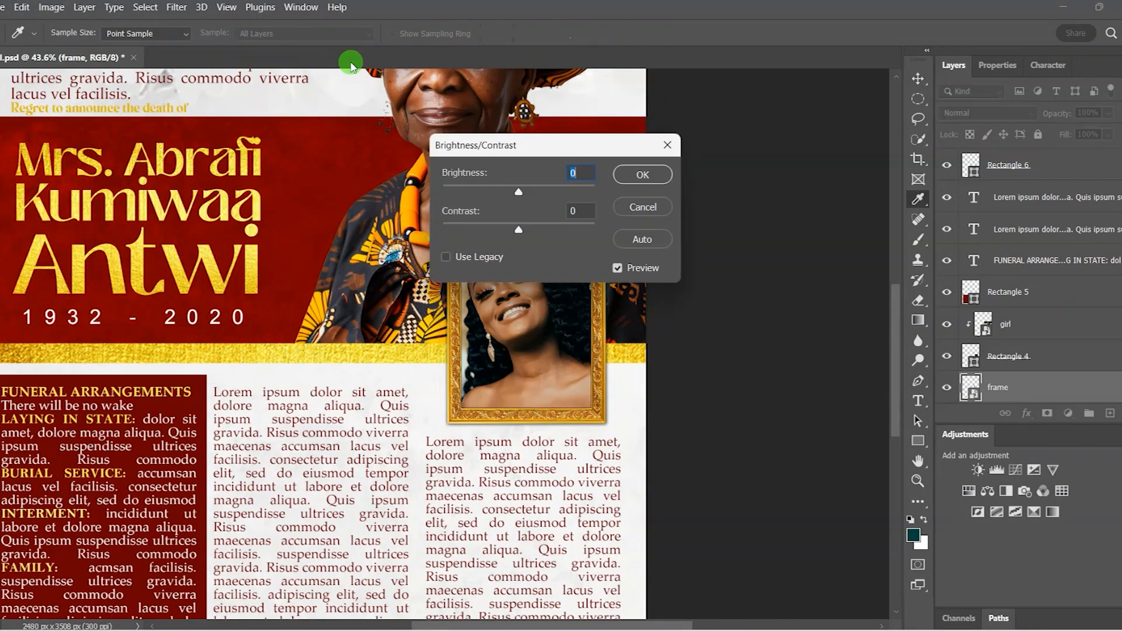
pyautogui.moveTo(554, 155); pyautogui.dragTo(763, 231)
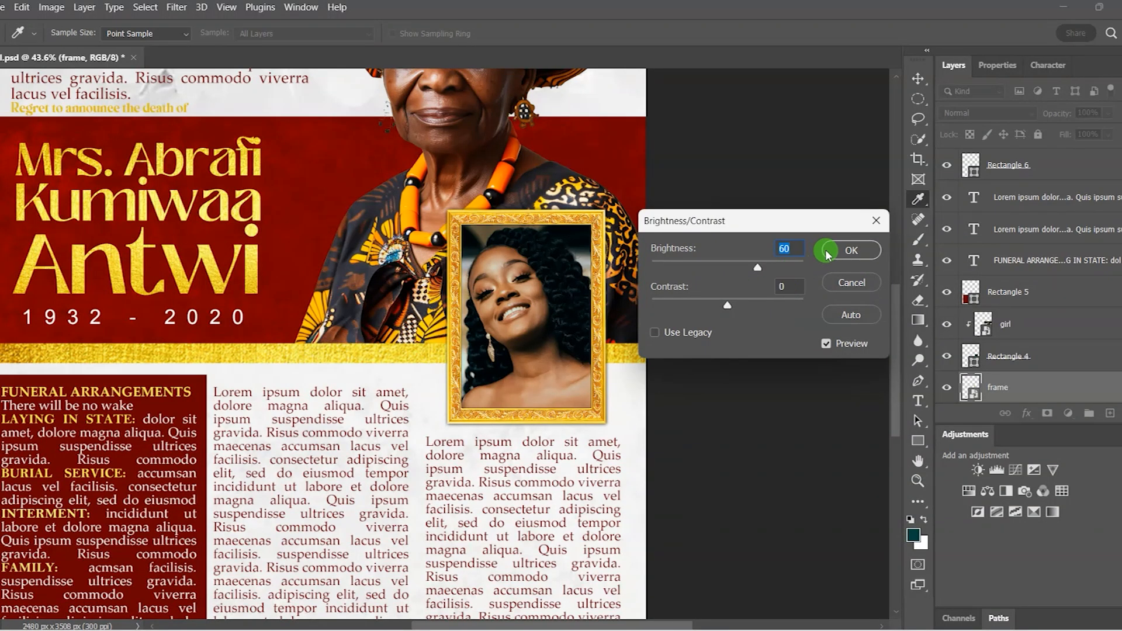
pyautogui.click(846, 252)
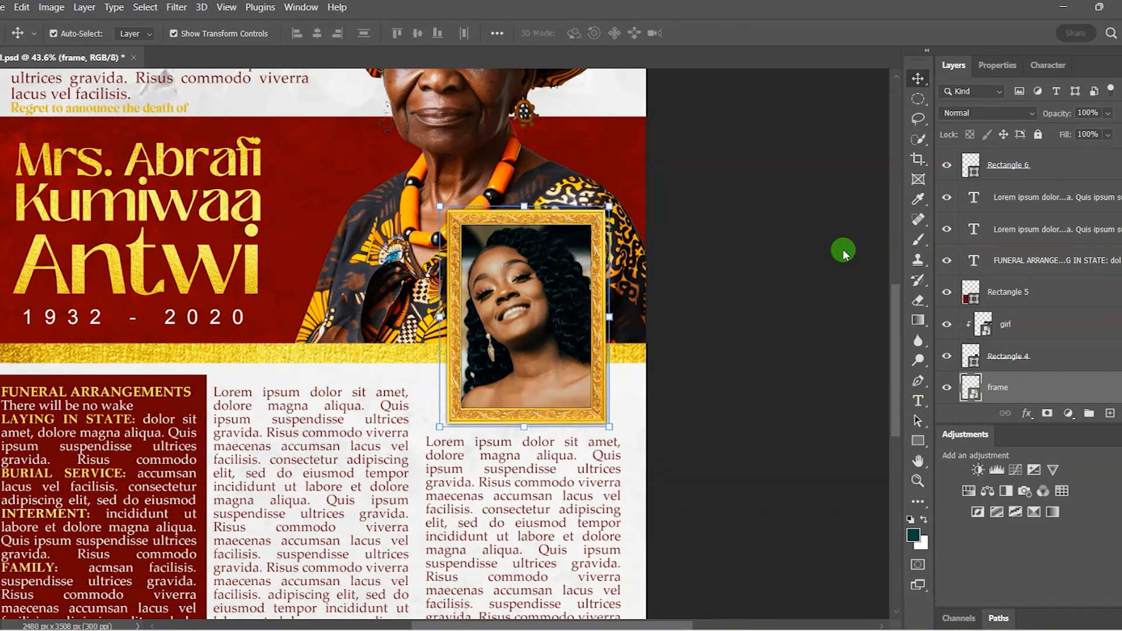
# Step: Deselect the frame, fit the poster on screen, and select the Rectangle 5 panel
pyautogui.click(843, 250)
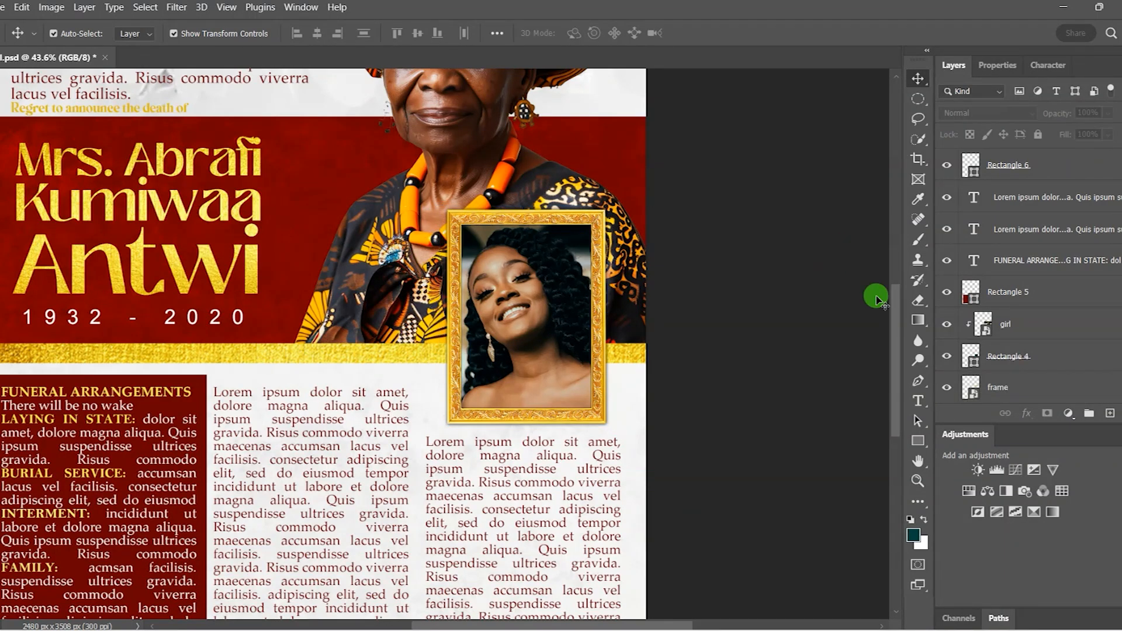
pyautogui.moveTo(892, 312); pyautogui.dragTo(894, 346)
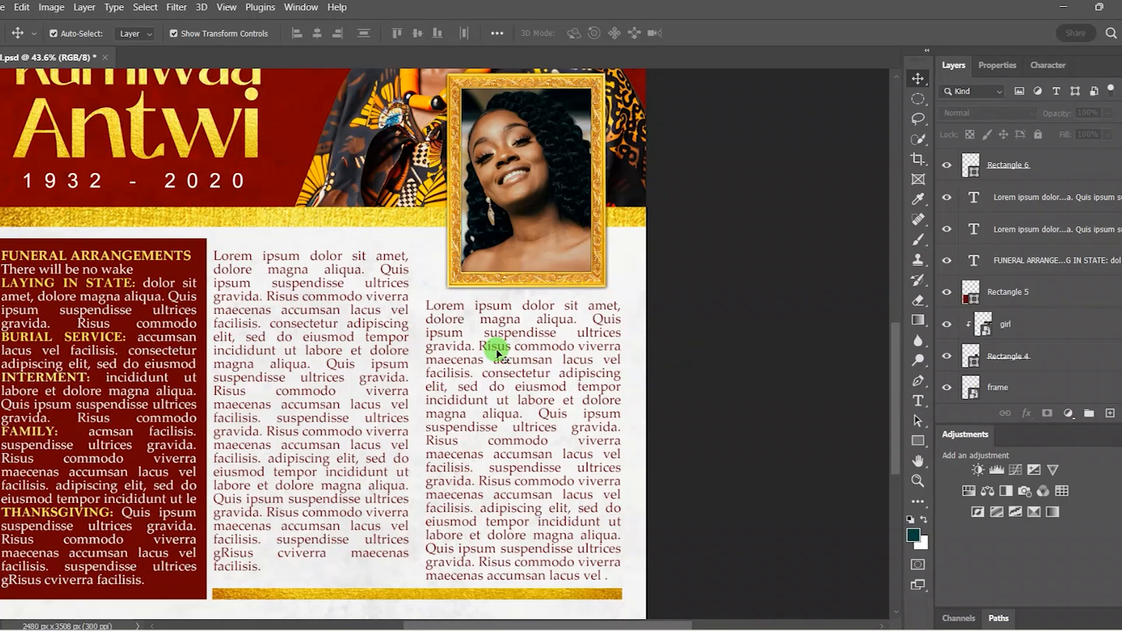
pyautogui.scroll(-3, 499, 353)
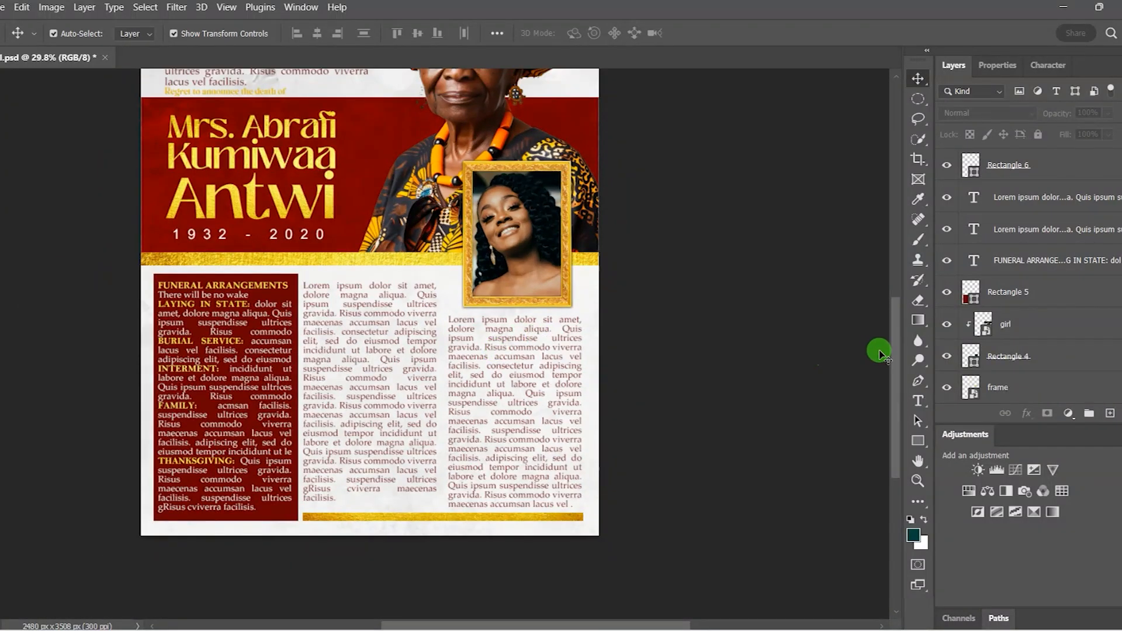
pyautogui.moveTo(897, 355); pyautogui.dragTo(894, 341)
pyautogui.scroll(-2, 479, 311)
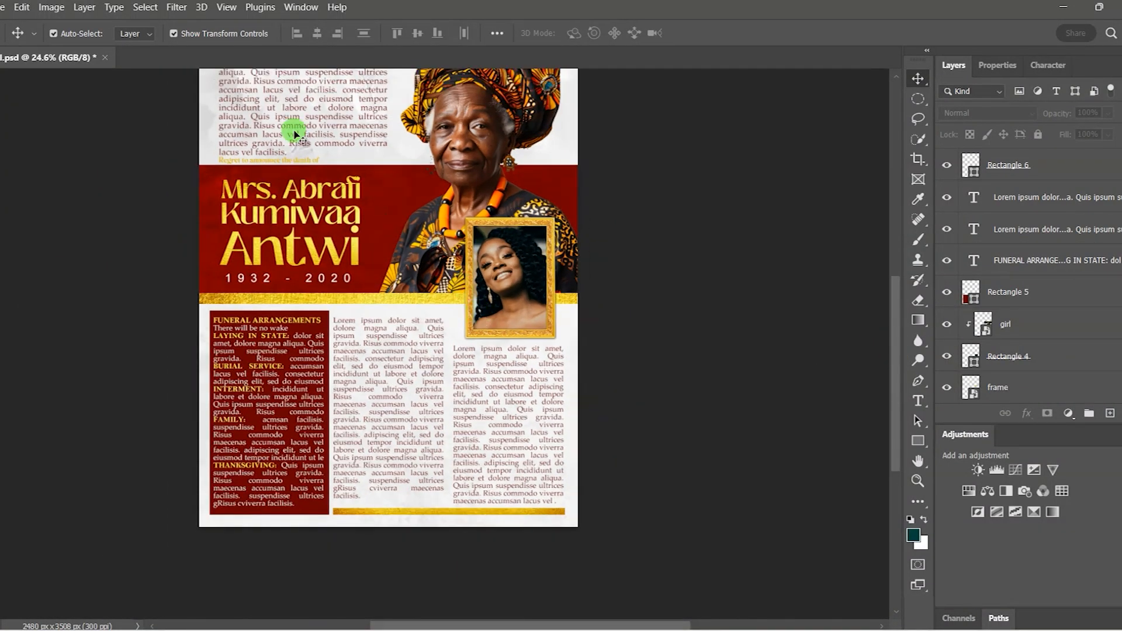
pyautogui.click(226, 7)
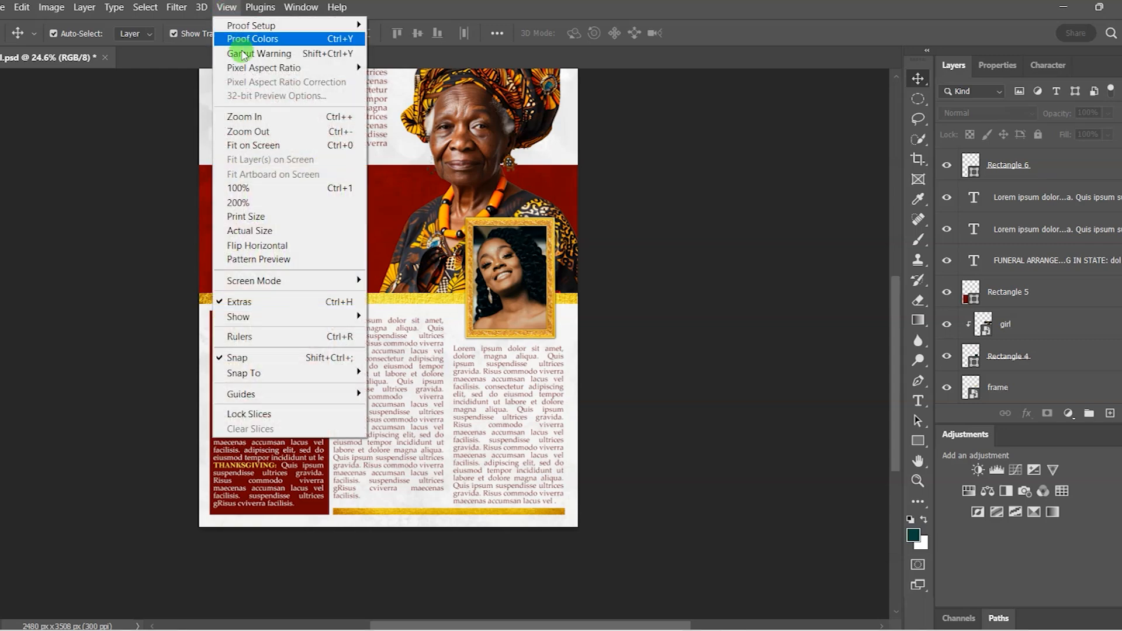
pyautogui.click(307, 150)
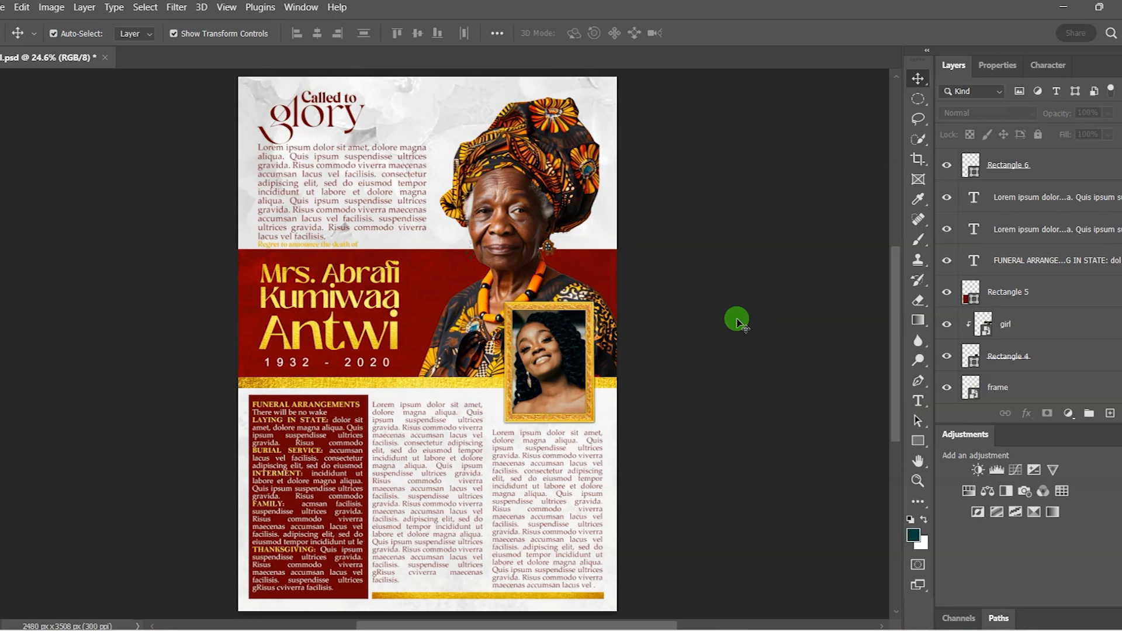
pyautogui.click(264, 398)
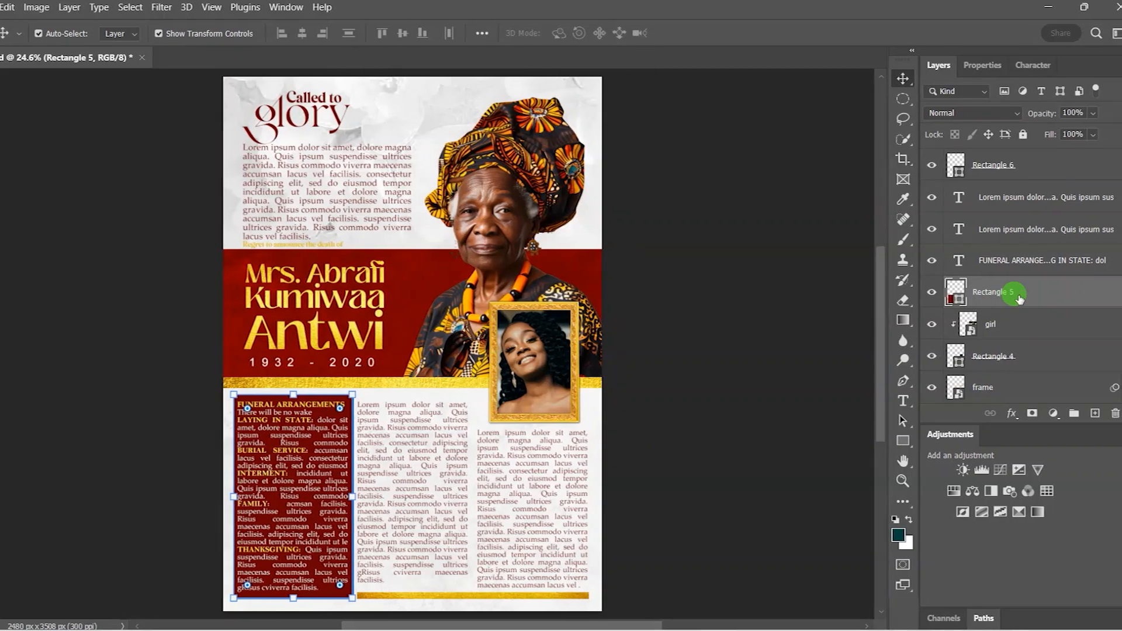
# Step: Change Rectangle 5's fill from dark red to gold e3b11a
pyautogui.click(976, 65)
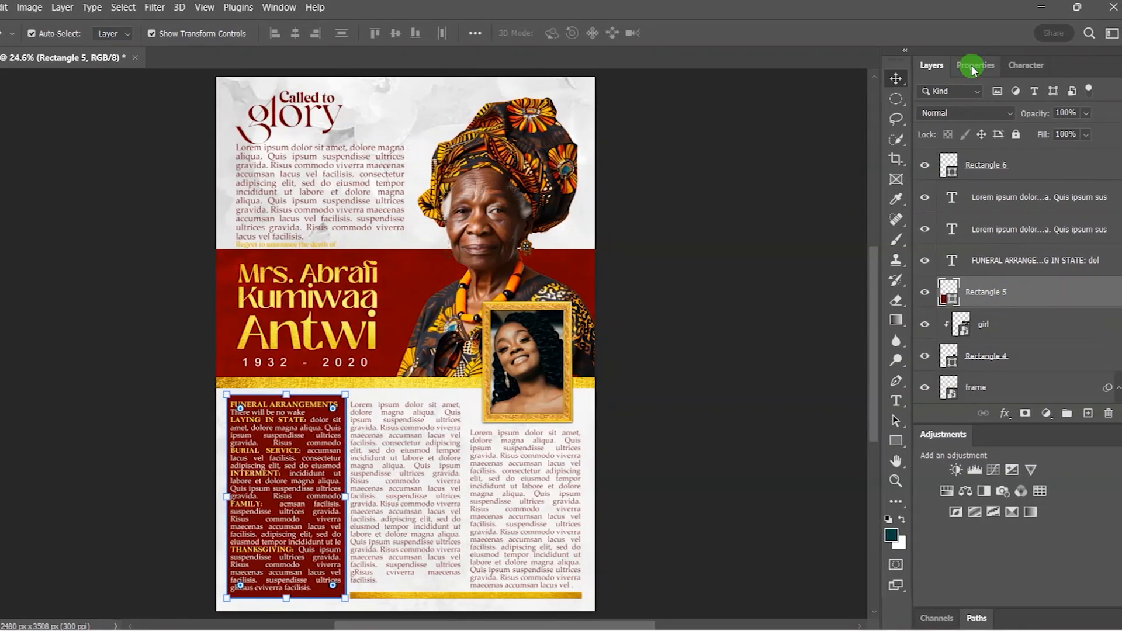
pyautogui.click(964, 228)
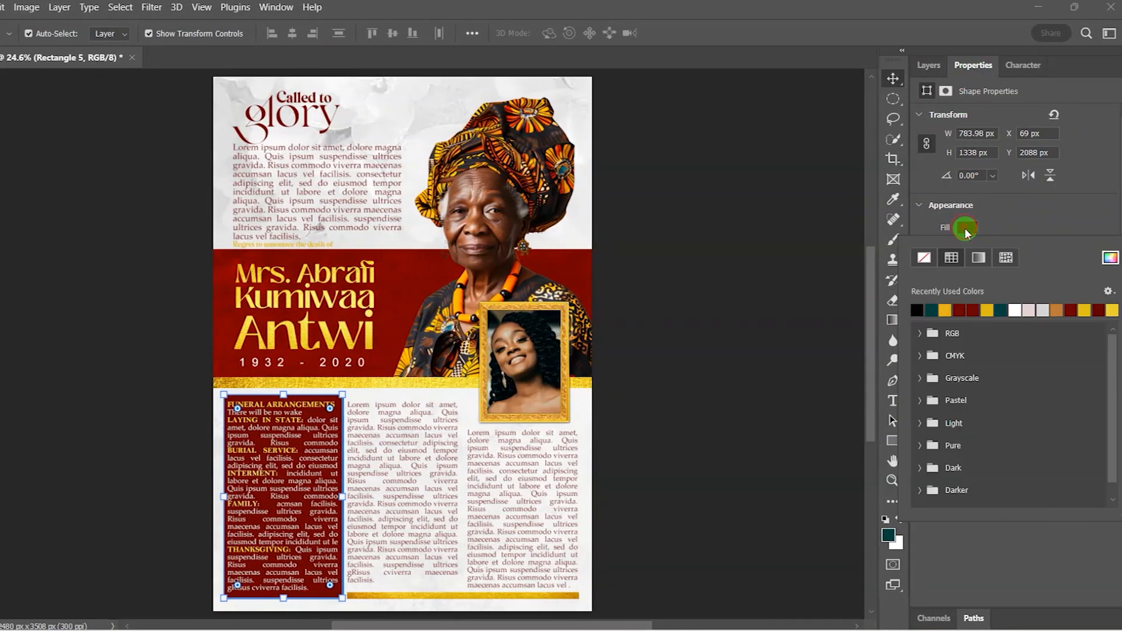
pyautogui.click(948, 308)
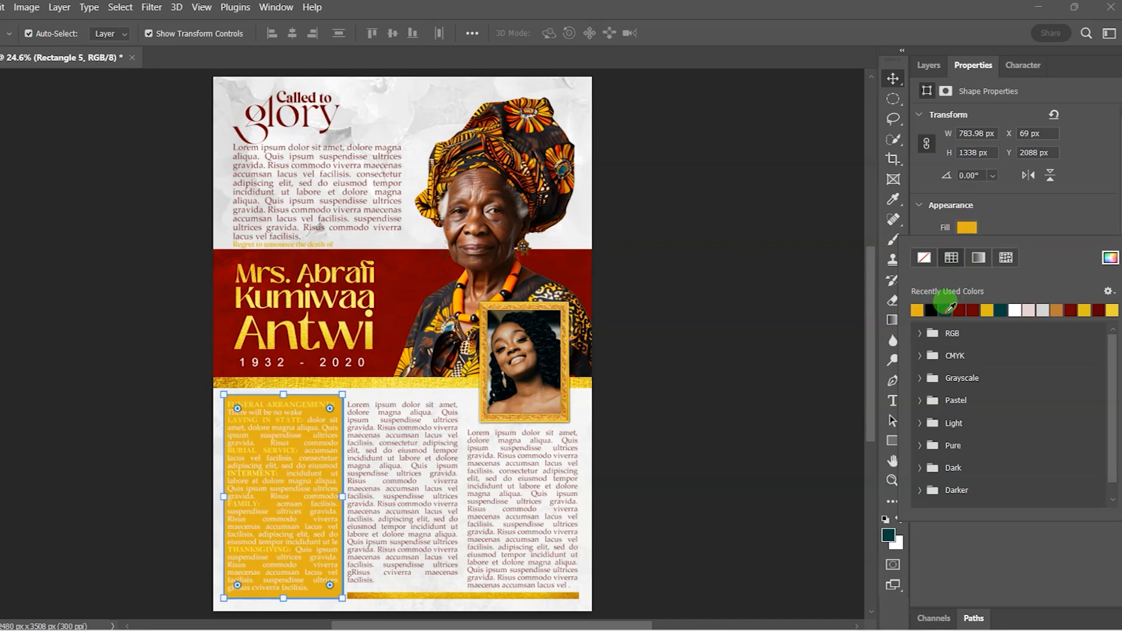
pyautogui.click(1109, 259)
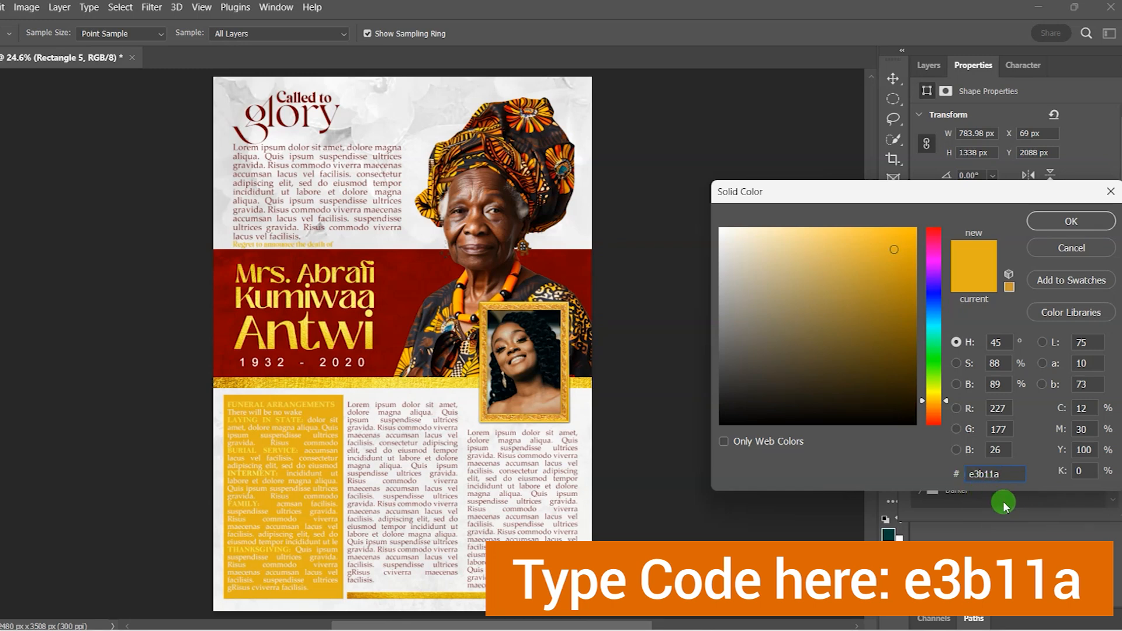
pyautogui.click(1060, 221)
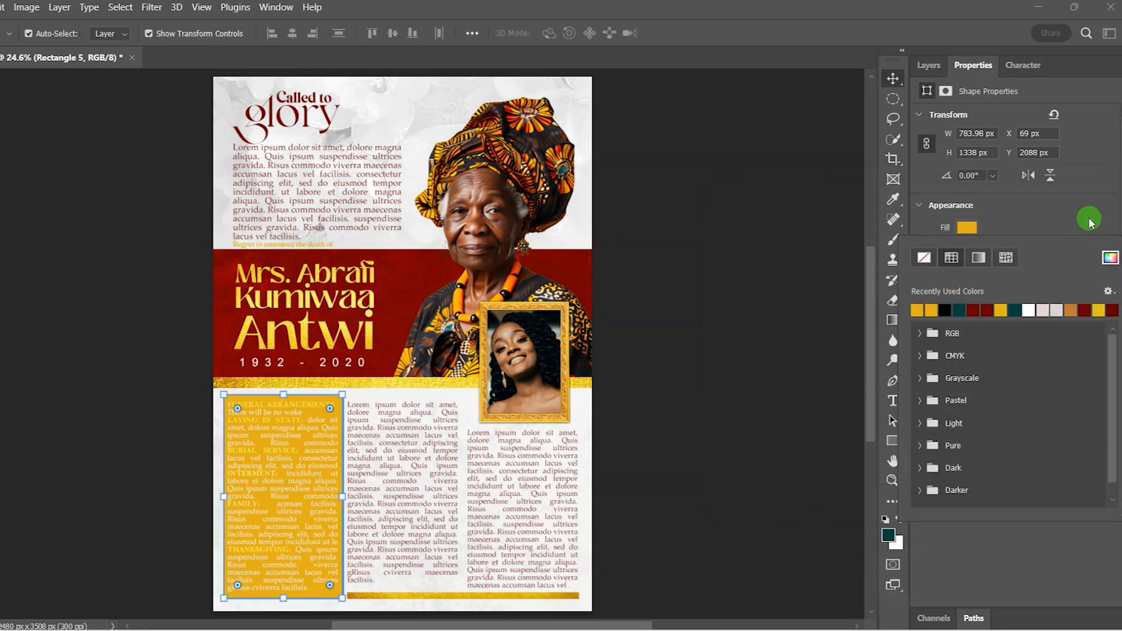
pyautogui.click(751, 315)
pyautogui.click(751, 316)
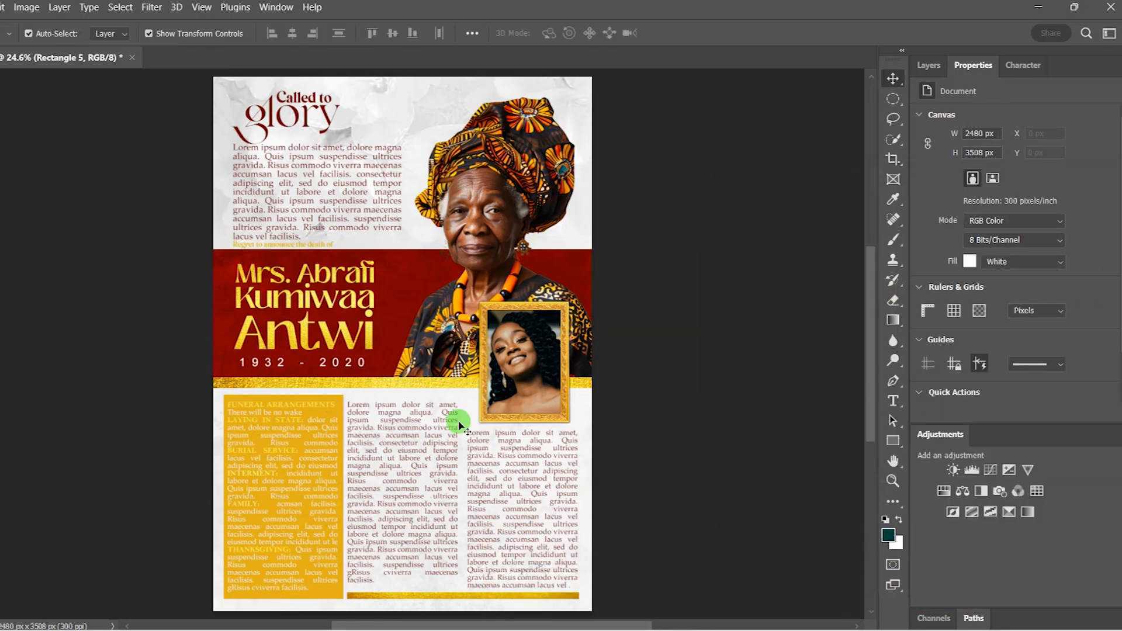
# Step: Change the funeral-arrangements text colour to black (#000000) on the gold panel
pyautogui.click(298, 437)
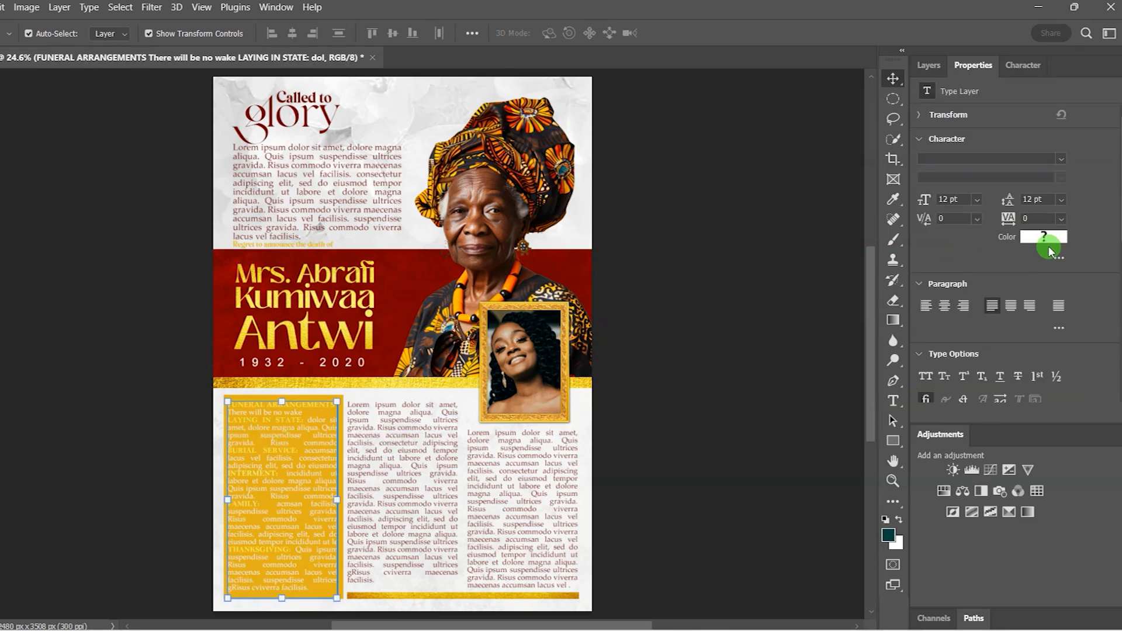
pyautogui.click(1049, 240)
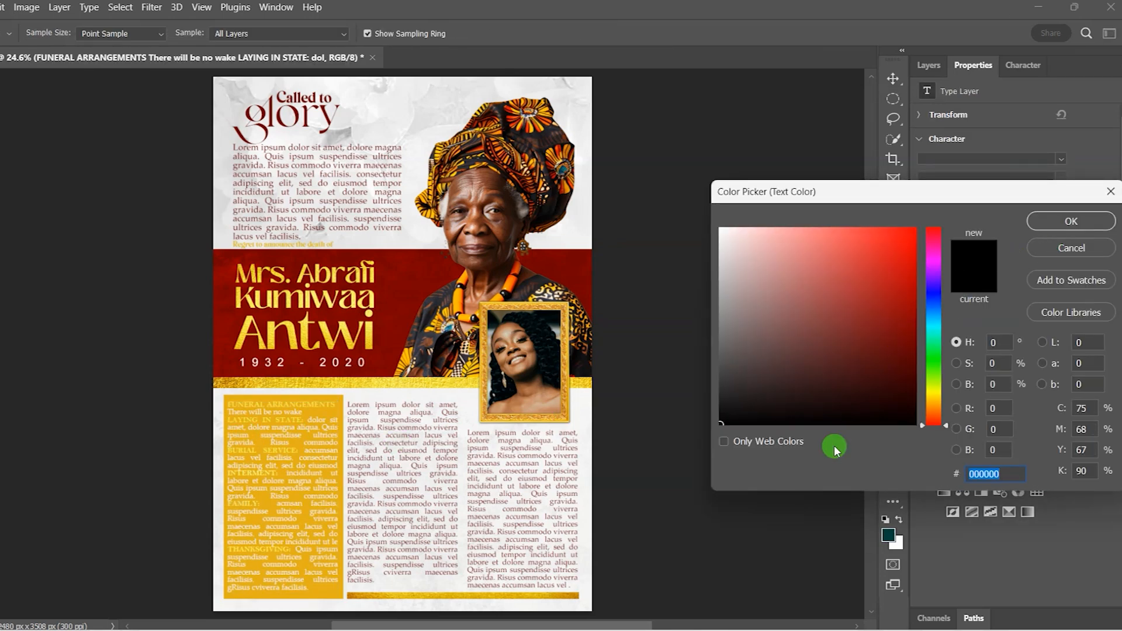
pyautogui.click(1082, 234)
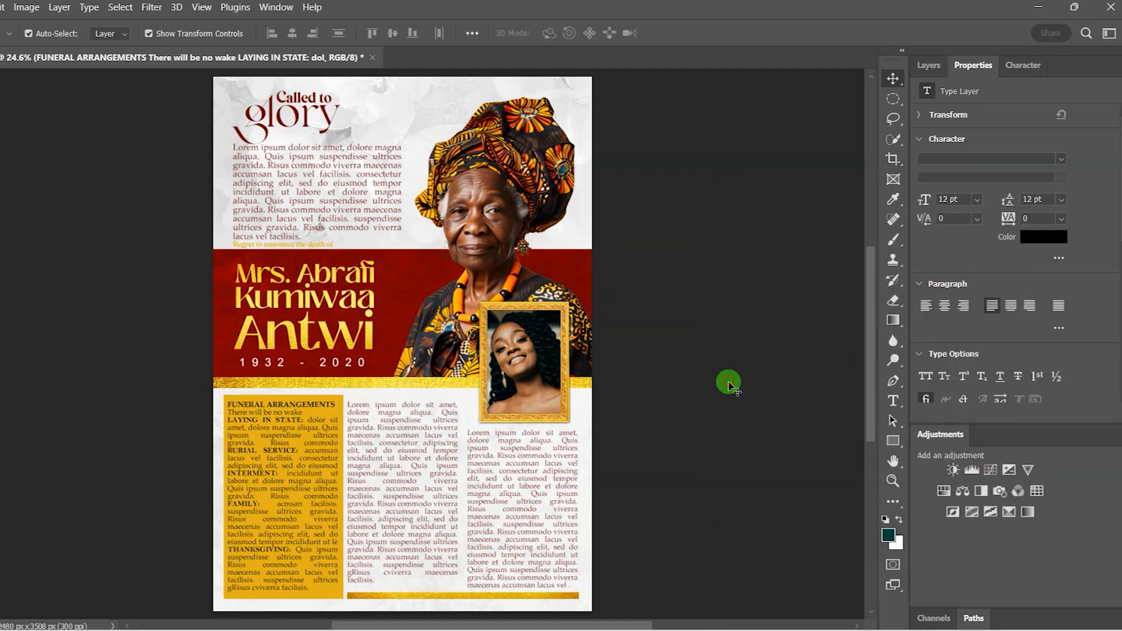
pyautogui.click(730, 385)
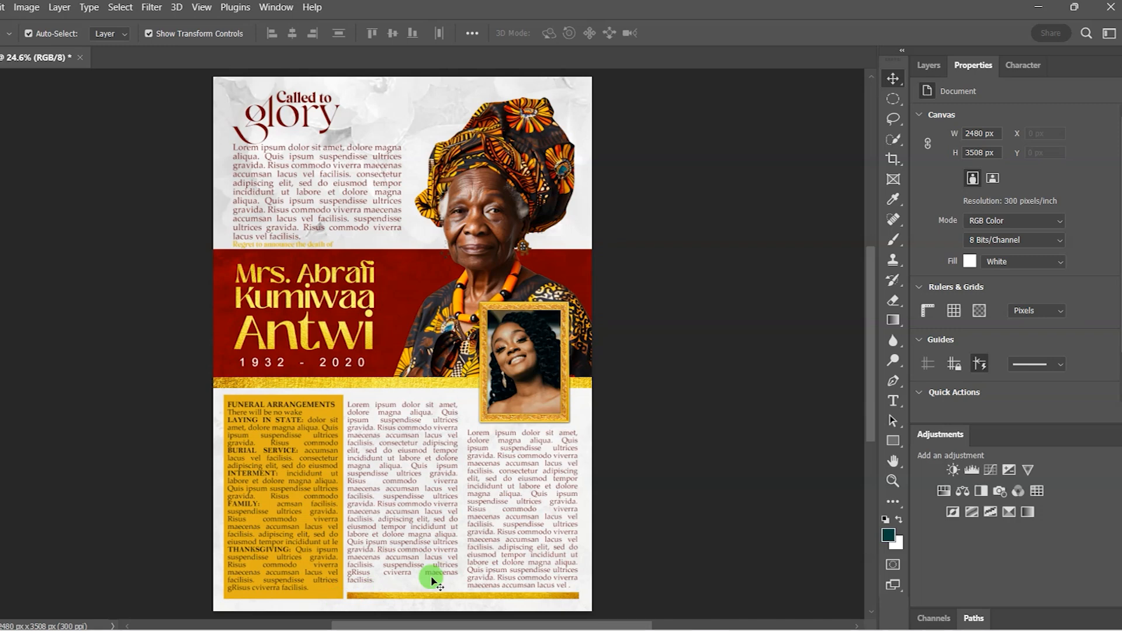
pyautogui.scroll(-1, 624, 430)
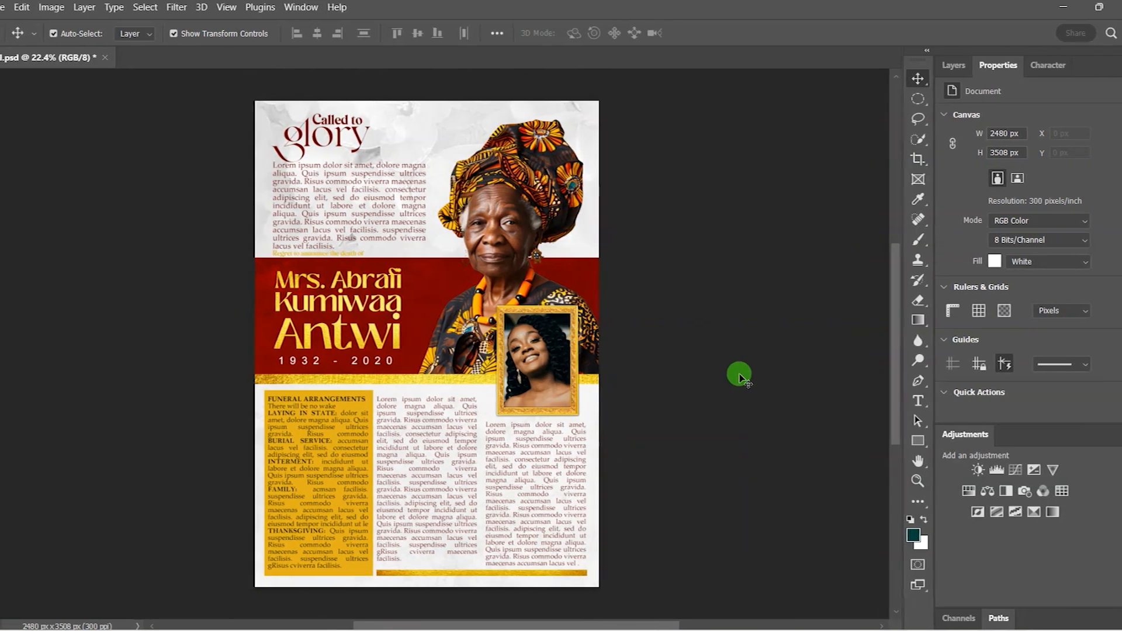